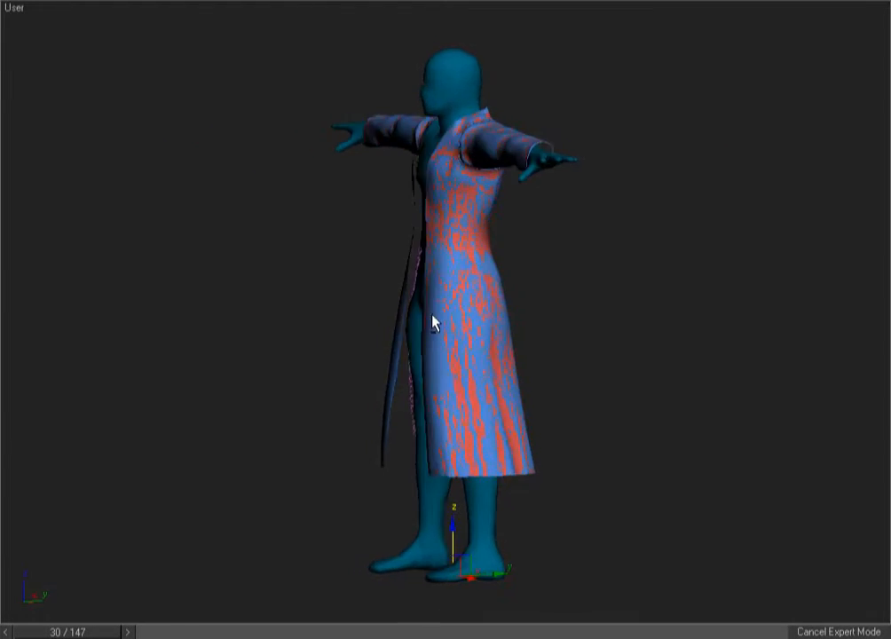
# Step: Deselect the body and view the character and coat from the front, comparing shaded and wireframe display
pyautogui.press('F3')
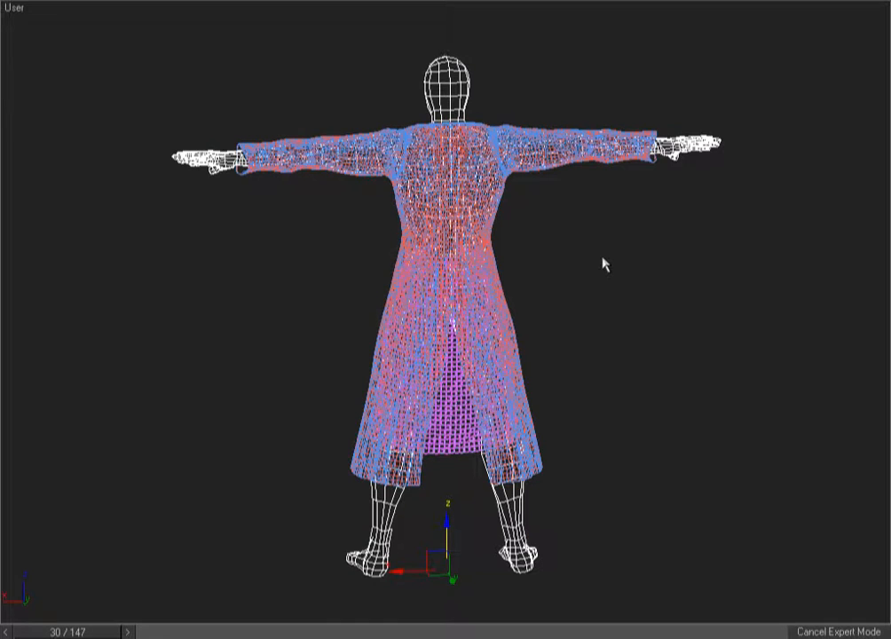
pyautogui.click(603, 258)
pyautogui.press('F3')
pyautogui.press('F3')
pyautogui.press('f')
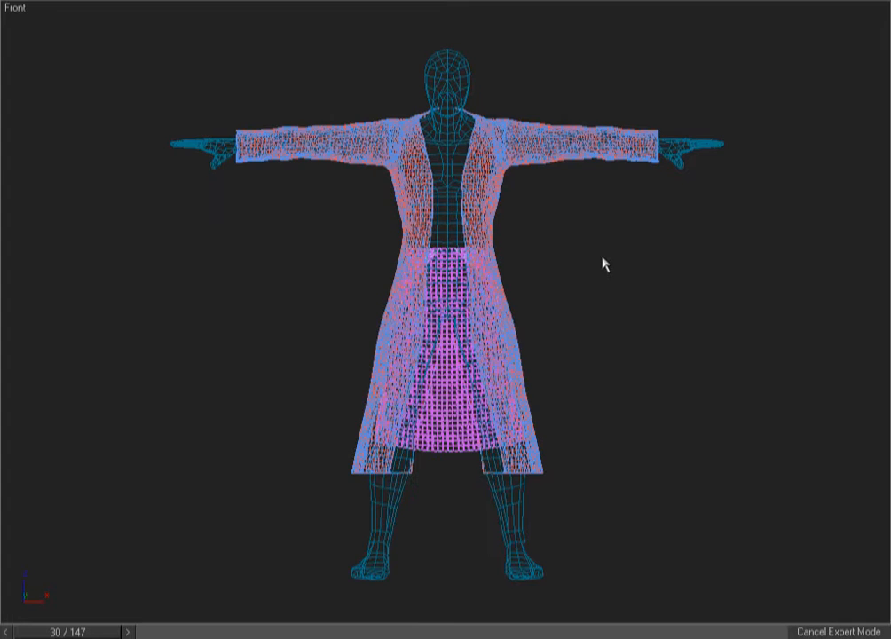
pyautogui.press('F3')
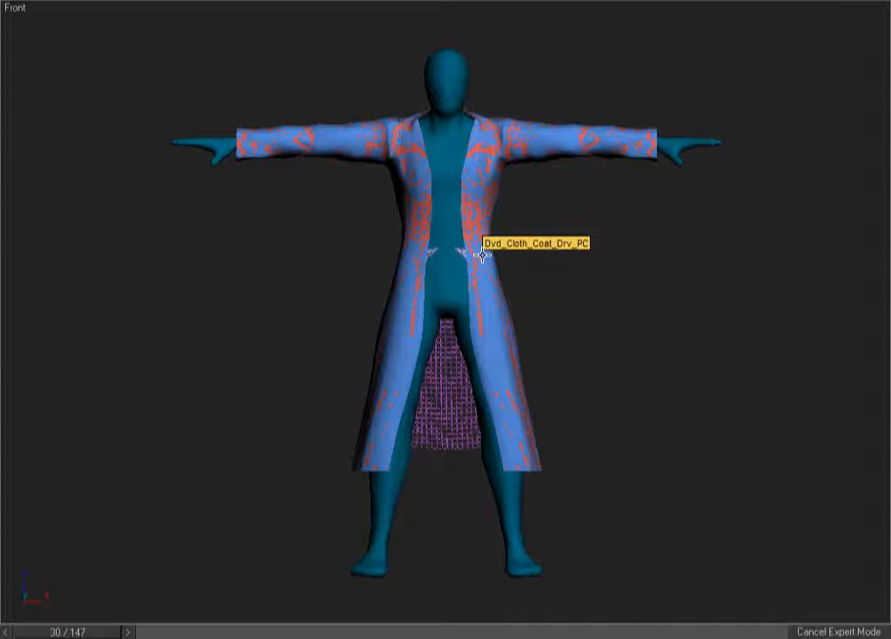
# Step: Examine the overlapping coat meshes around the shoulder up close and in full view, alternating wireframe and shaded display
pyautogui.scroll(6, 533, 119)
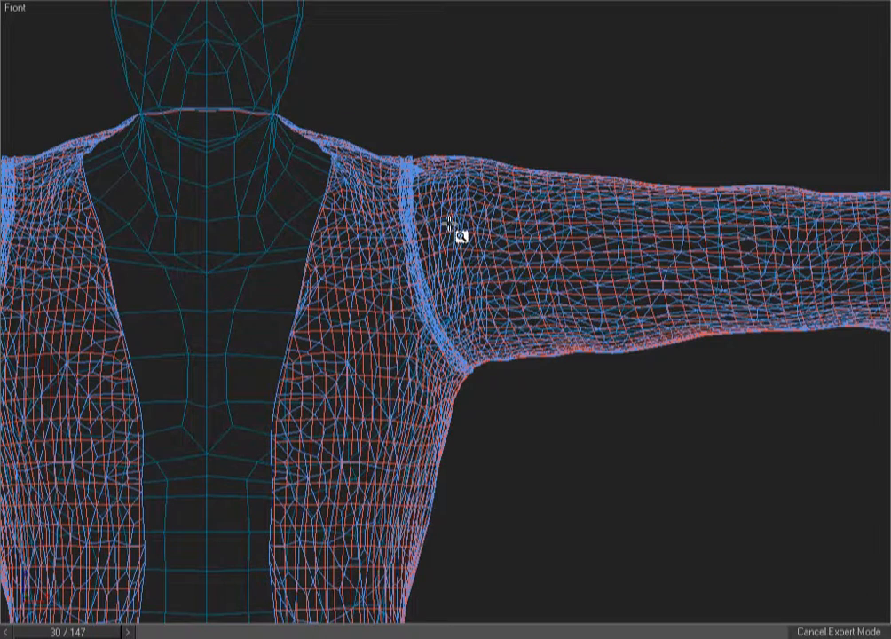
pyautogui.press('z')
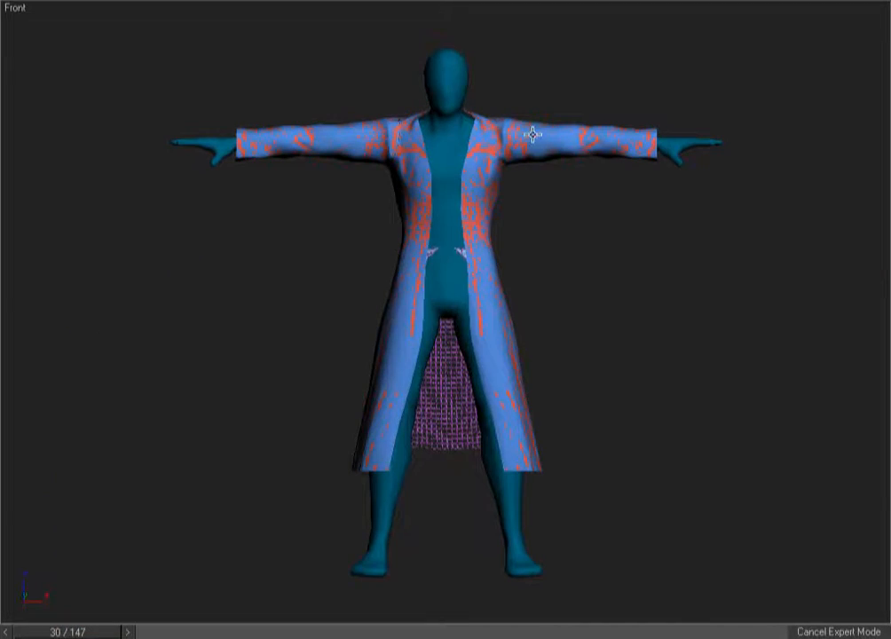
pyautogui.press('F3')
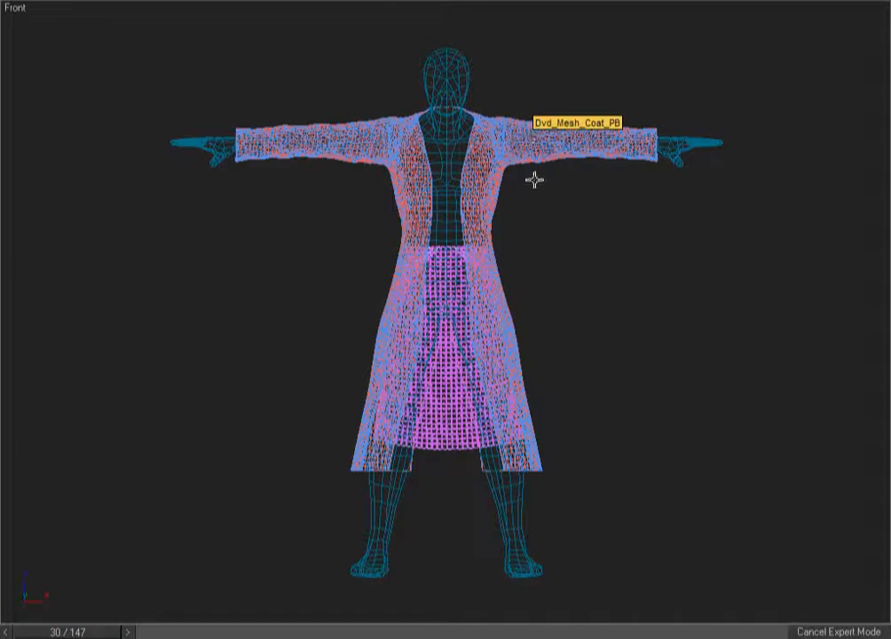
pyautogui.press('F3')
pyautogui.press('F3')
pyautogui.press('F3')
# Step: Hide the character's body mesh in wireframe display so that only the clothing meshes are shown
pyautogui.press('w')
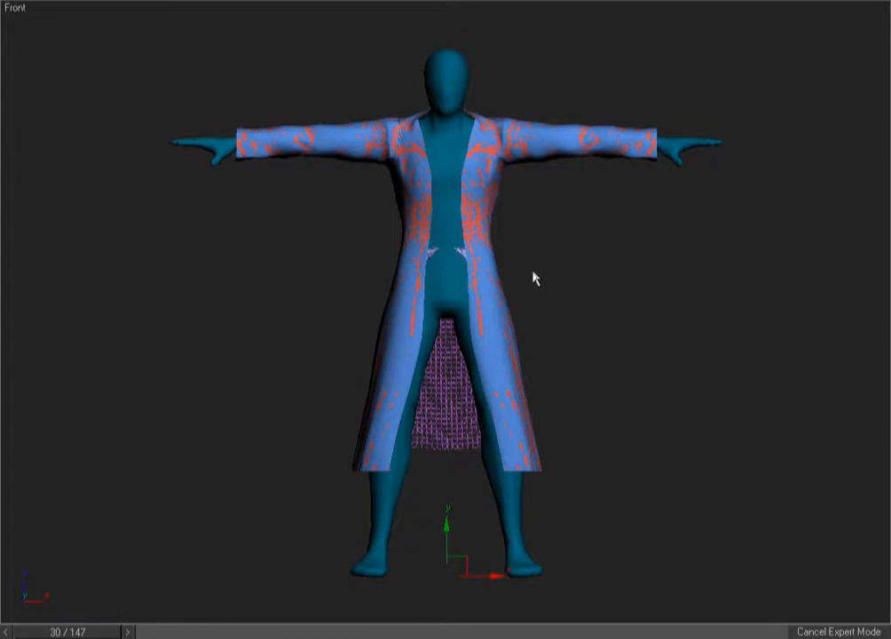
pyautogui.press('F3')
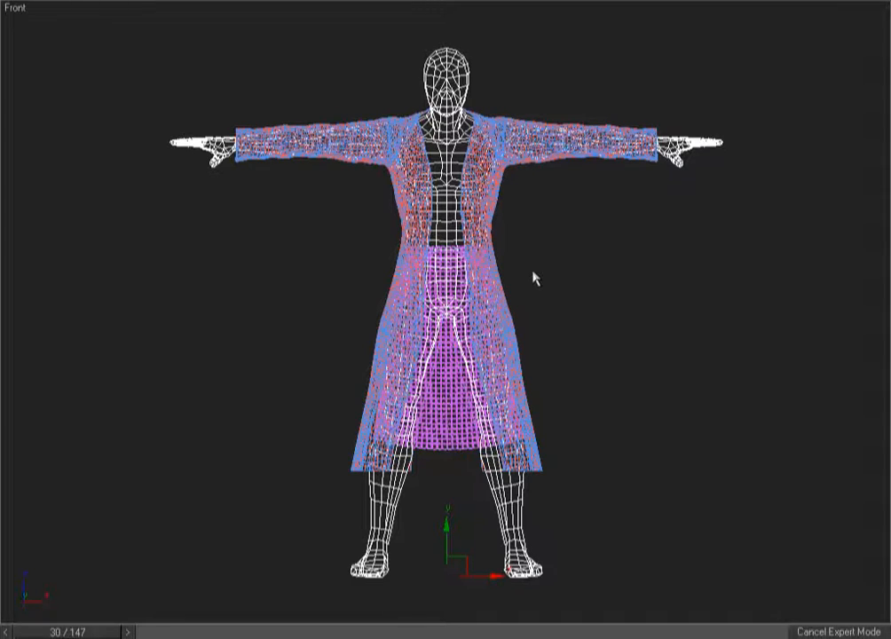
pyautogui.click(535, 278)
pyautogui.hotkey('alt', 'h')
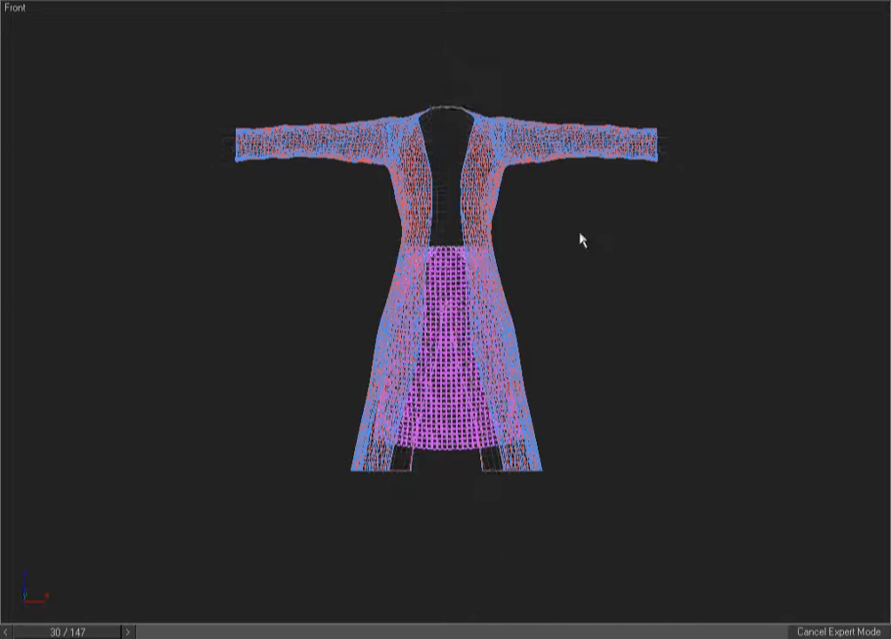
# Step: Isolate the blue, irregularly meshed coat by picking it at the sleeve cuff, and frame it whole and unselected
pyautogui.hotkey('ctrl', 'w')
pyautogui.moveTo(682, 76); pyautogui.dragTo(550, 219)
pyautogui.rightClick(551, 219)
pyautogui.press('F3')
pyautogui.press('F3')
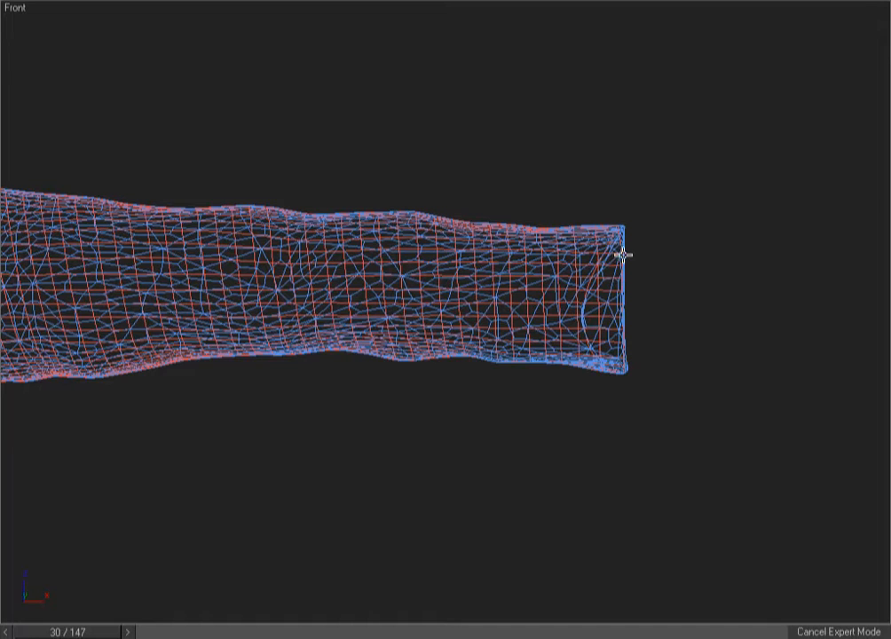
pyautogui.hotkey('ctrl', 'a')
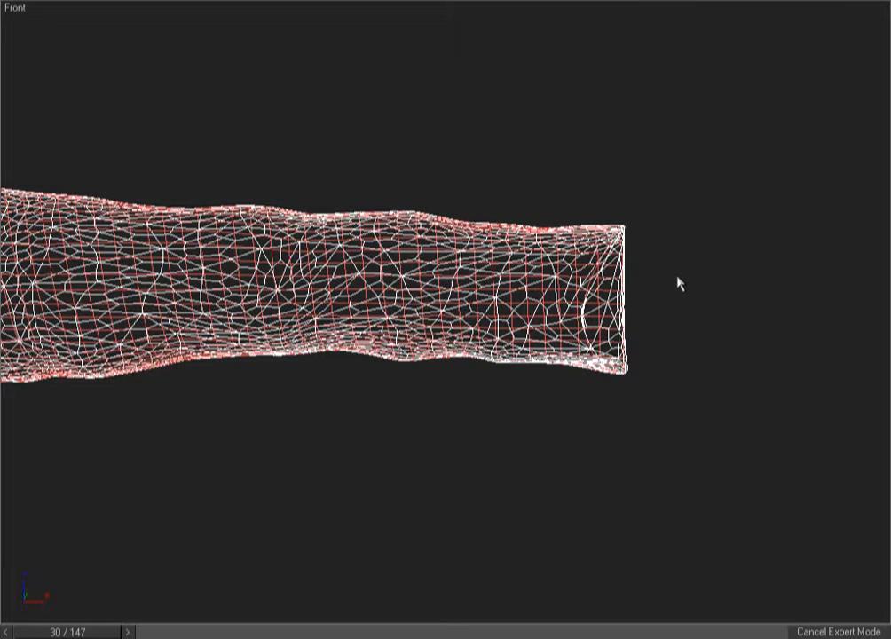
pyautogui.hotkey('alt', 'q')
pyautogui.hotkey('ctrl', 'd')
pyautogui.press('z')
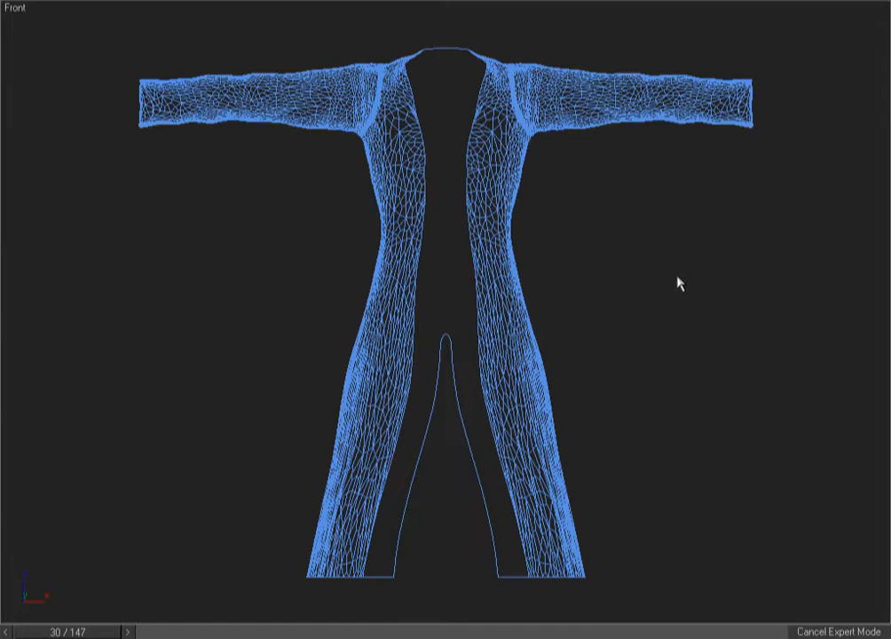
# Step: Examine the isolated blue coat's sleeve seam and back from behind in both shaded and wireframe display
pyautogui.press('F3')
pyautogui.keyDown('alt'); pyautogui.moveTo(636, 140); pyautogui.dragTo(405, 138, button='middle'); pyautogui.keyUp('alt')
pyautogui.hotkey('ctrl', 'w')
pyautogui.moveTo(344, 78); pyautogui.dragTo(430, 151)
pyautogui.keyDown('alt'); pyautogui.moveTo(467, 174); pyautogui.dragTo(489, 221, button='middle'); pyautogui.keyUp('alt')
pyautogui.press('F3')
pyautogui.press('F3')
pyautogui.press('F3')
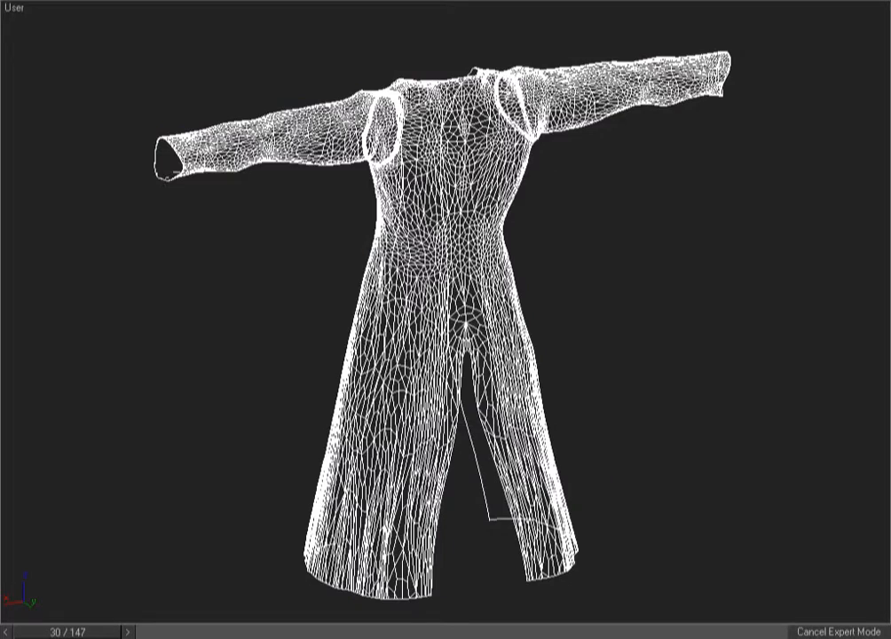
# Step: Examine the blue coat's front armhole seam and sleeve topology up close in wireframe
pyautogui.press('F3')
pyautogui.press('f')
pyautogui.press('F3')
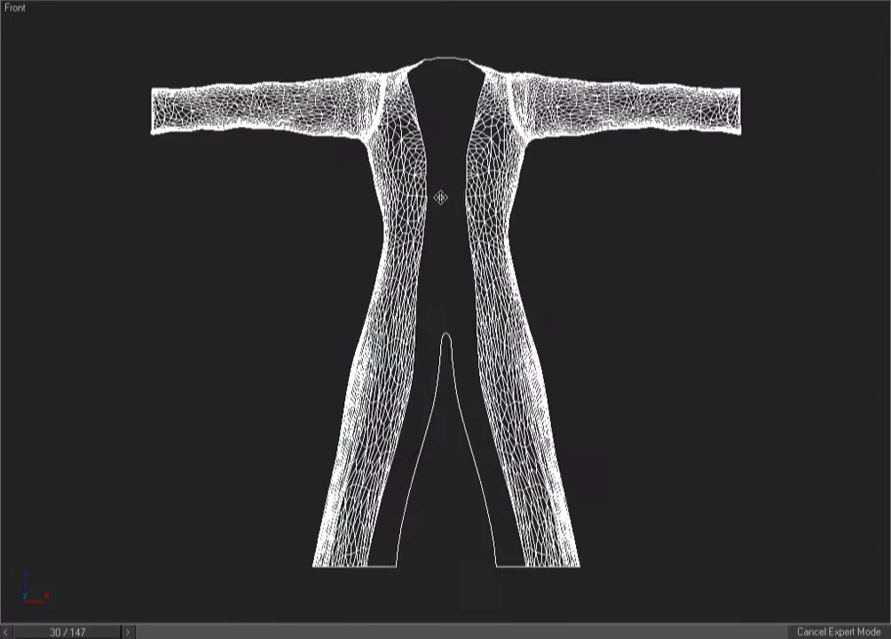
pyautogui.press('F3')
pyautogui.hotkey('ctrl', 'w')
pyautogui.moveTo(635, 27); pyautogui.dragTo(430, 201)
pyautogui.press('F3')
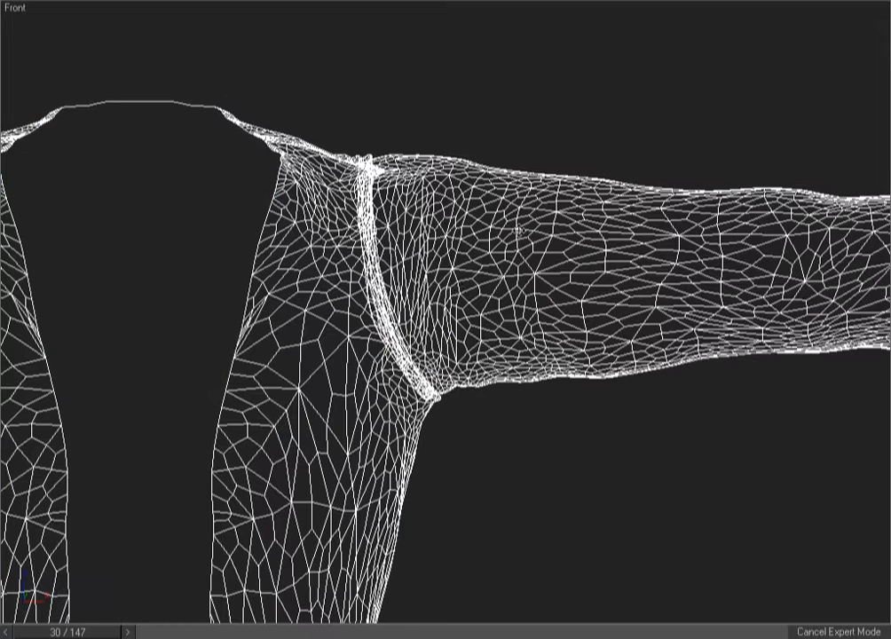
# Step: Exit the blue coat's isolation and show the whole character shaded
pyautogui.press('z')
pyautogui.press('F3')
pyautogui.hotkey('alt', 'q')
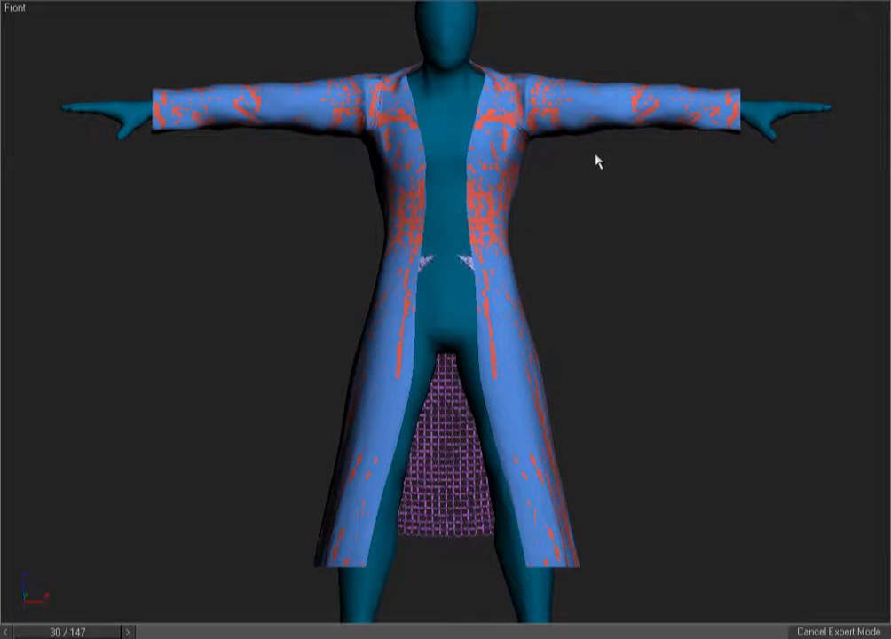
# Step: Isolate the red, regular quad-meshed coat by picking it at the sleeve cuff in wireframe
pyautogui.press('F3')
pyautogui.hotkey('ctrl', 'w')
pyautogui.moveTo(774, 51); pyautogui.dragTo(629, 166)
pyautogui.rightClick(652, 144)
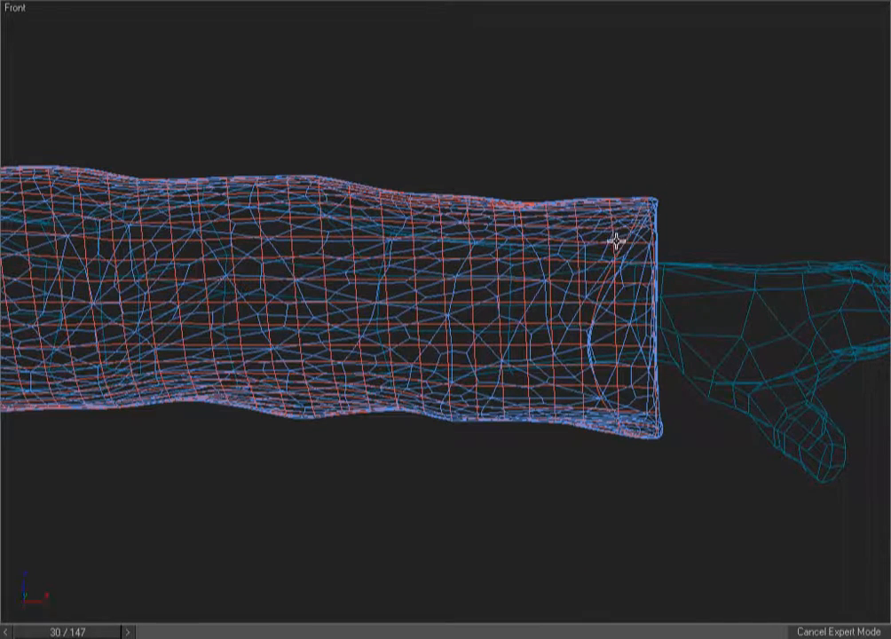
pyautogui.click(618, 242)
pyautogui.hotkey('alt', 'q')
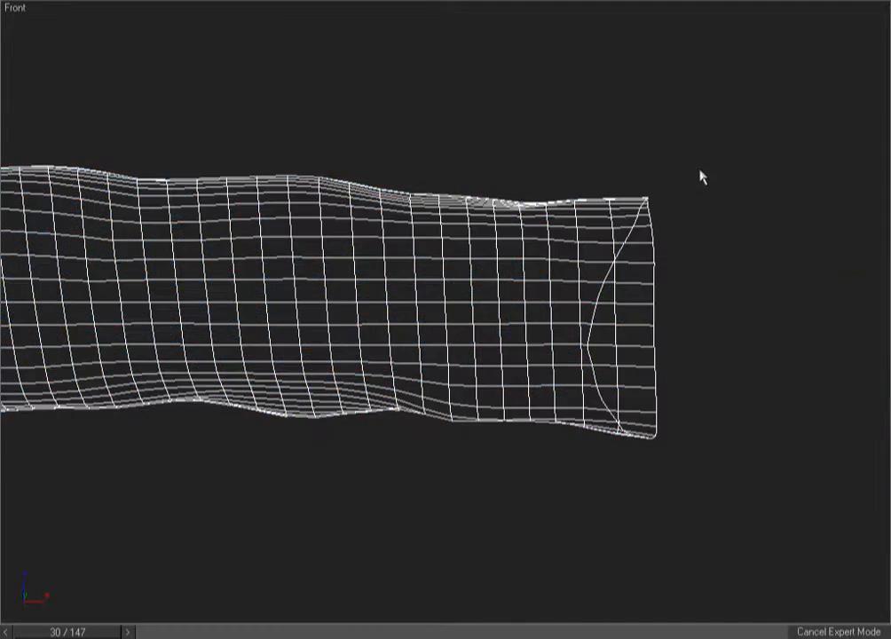
# Step: Examine the whole isolated red coat from the front and back, alternating wireframe and shaded display
pyautogui.press('z')
pyautogui.press('F3')
pyautogui.press('F3')
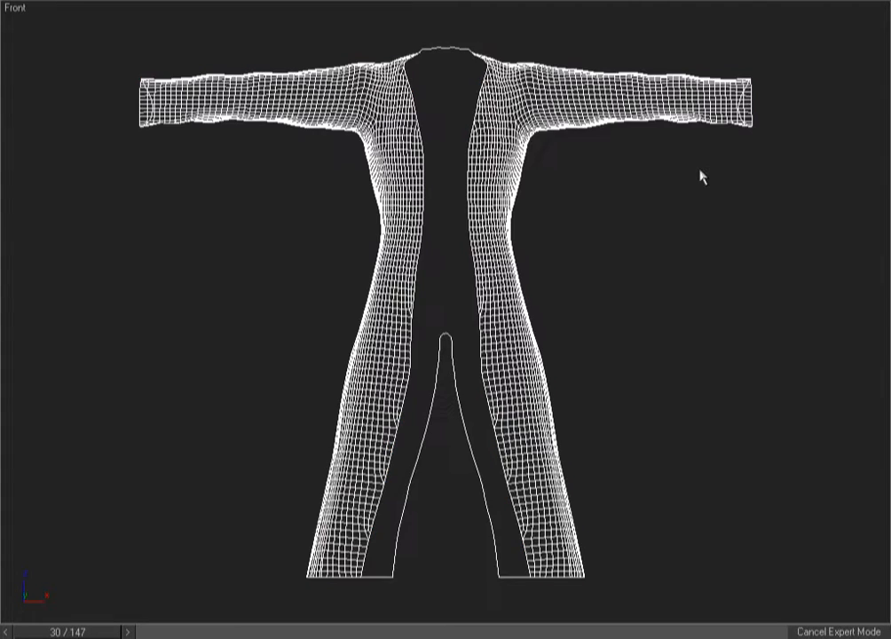
pyautogui.press('F3')
pyautogui.moveTo(657, 231)
pyautogui.keyDown('alt'); pyautogui.mouseDown(button='middle')
pyautogui.moveTo(500, 282)
pyautogui.moveTo(395, 275)
pyautogui.mouseUp(button='middle'); pyautogui.keyUp('alt')
pyautogui.press('F3')
# Step: Look at the red coat together with the body, isolate it again and display its edges over the shaded faces
pyautogui.hotkey('alt', 'q')
pyautogui.press('F3')
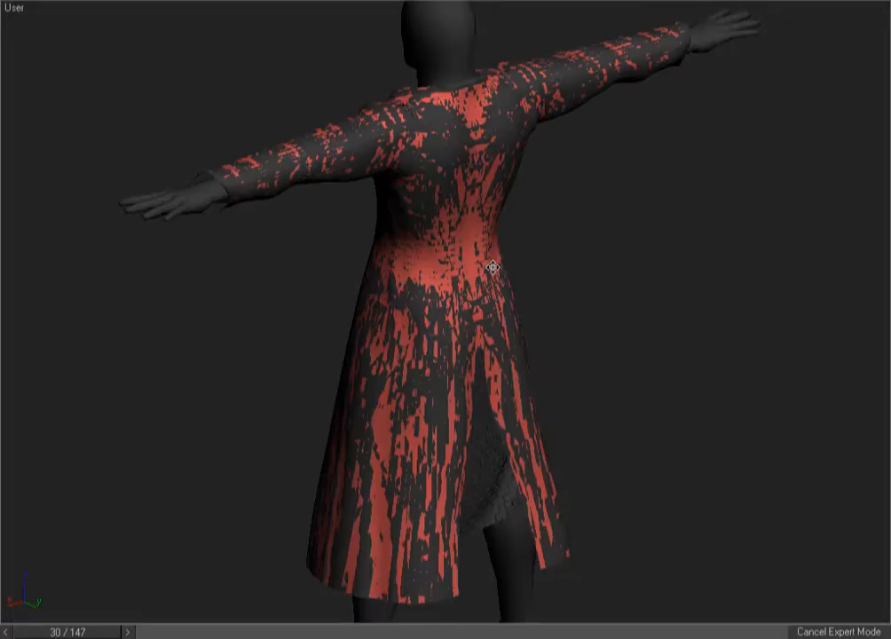
pyautogui.hotkey('alt', 'q')
pyautogui.press('F4')
pyautogui.keyDown('alt'); pyautogui.moveTo(594, 247); pyautogui.dragTo(543, 218, button='middle'); pyautogui.keyUp('alt')
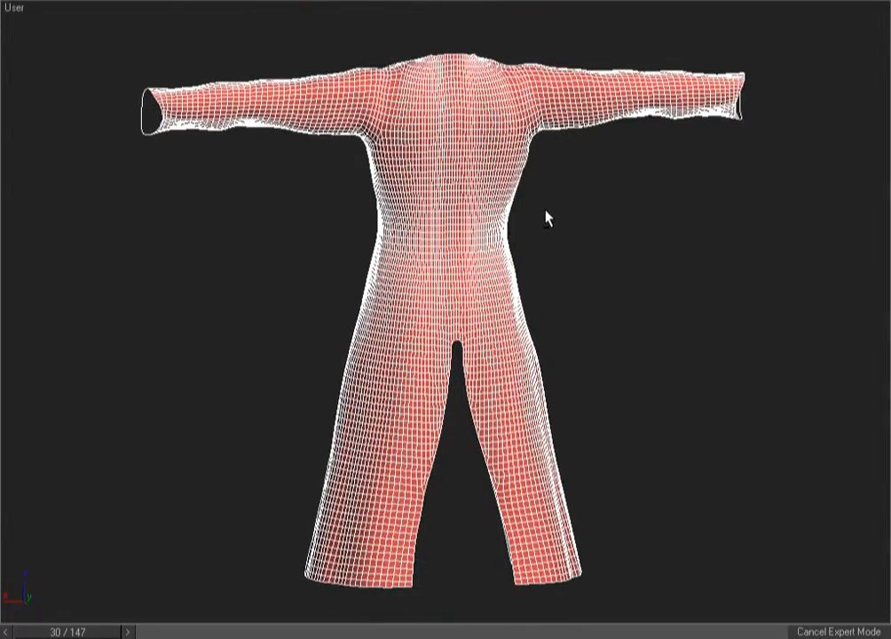
# Step: Examine the red coat's sleeve from the front with its quad edges shown on the shaded surface
pyautogui.press('F3')
pyautogui.press('f')
pyautogui.press('F3')
pyautogui.hotkey('ctrl', 'w')
pyautogui.moveTo(752, 43); pyautogui.dragTo(533, 165)
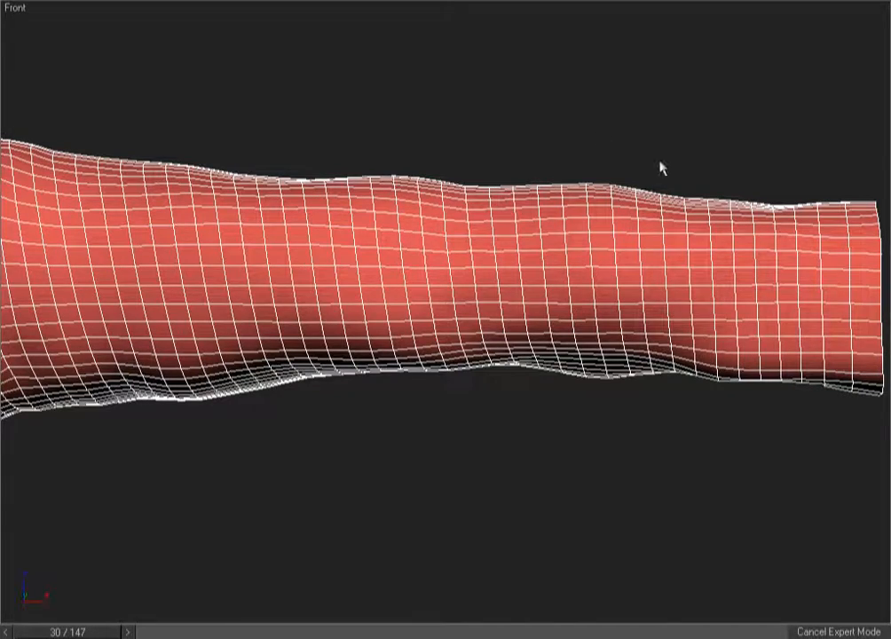
pyautogui.scroll(-8, 471, 284)
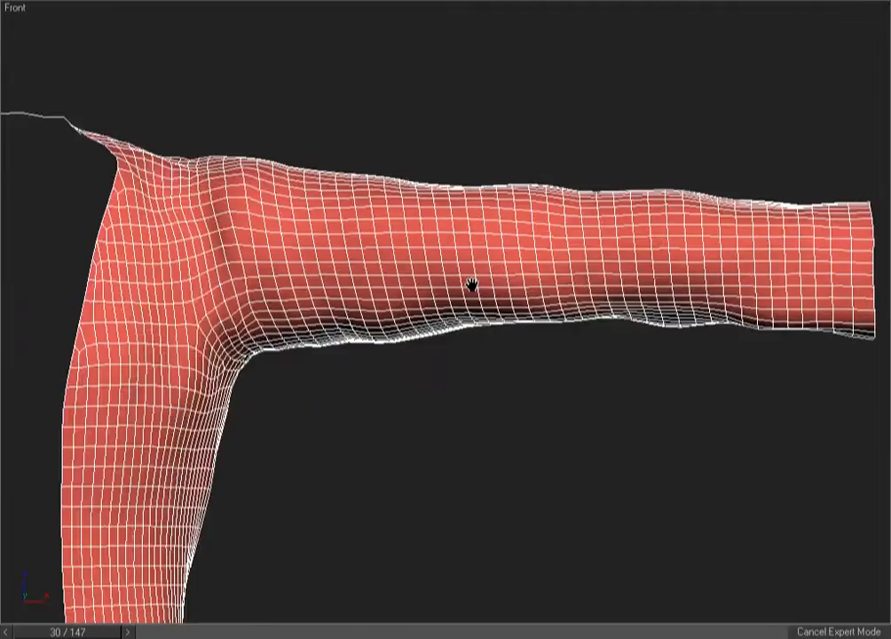
# Step: Compare the red coat with the rest of the character in wireframe, and isolate it again, unselected and framed
pyautogui.hotkey('alt', 'q')
pyautogui.press('F3')
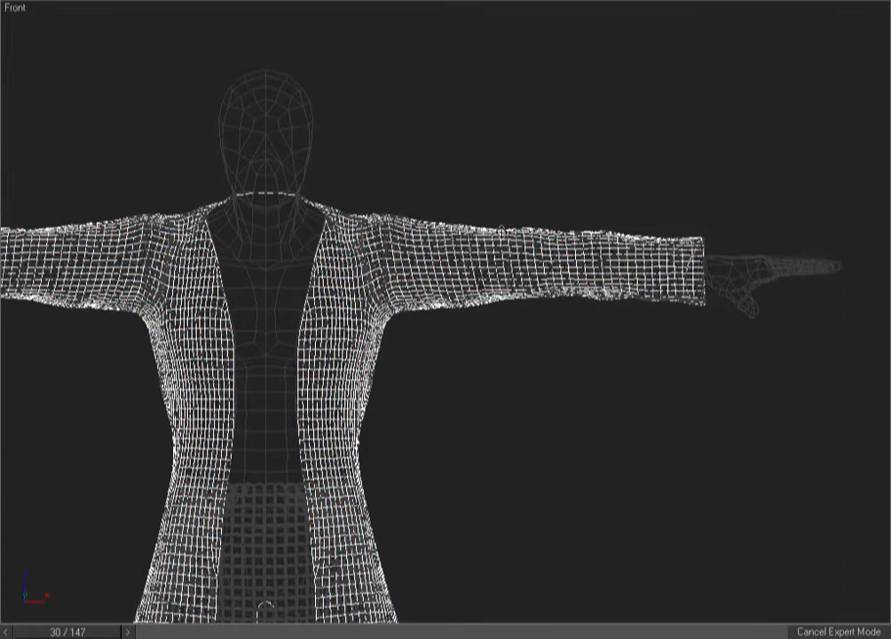
pyautogui.hotkey('alt', 'q')
pyautogui.click(435, 123)
pyautogui.press('F3')
pyautogui.press('z')
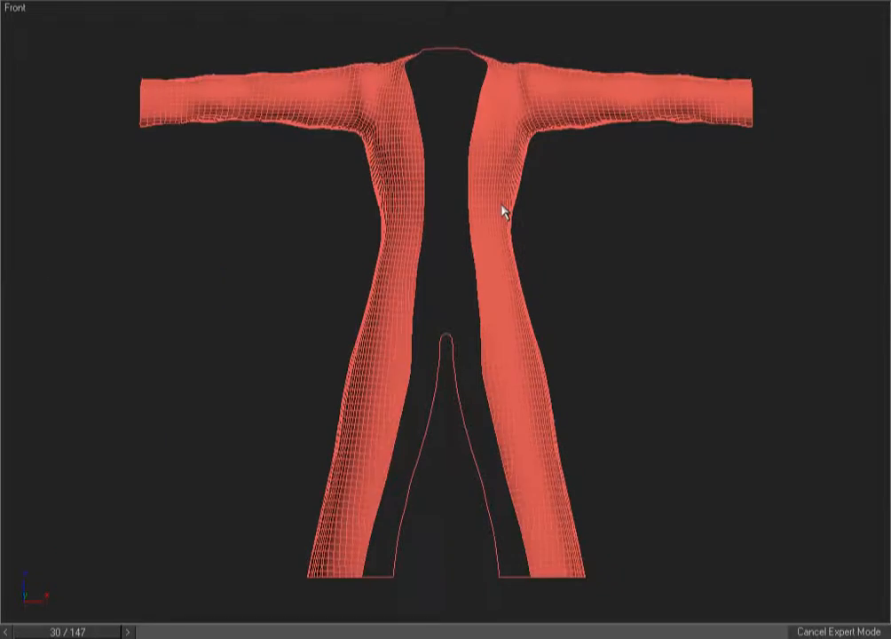
# Step: Select the isolated red coat and view its quad mesh from behind with shaded edges
pyautogui.press('F3')
pyautogui.click(499, 251)
pyautogui.moveTo(641, 251)
pyautogui.keyDown('alt'); pyautogui.mouseDown(button='middle')
pyautogui.moveTo(399, 299)
pyautogui.moveTo(537, 227)
pyautogui.mouseUp(button='middle'); pyautogui.keyUp('alt')
pyautogui.press('F3')
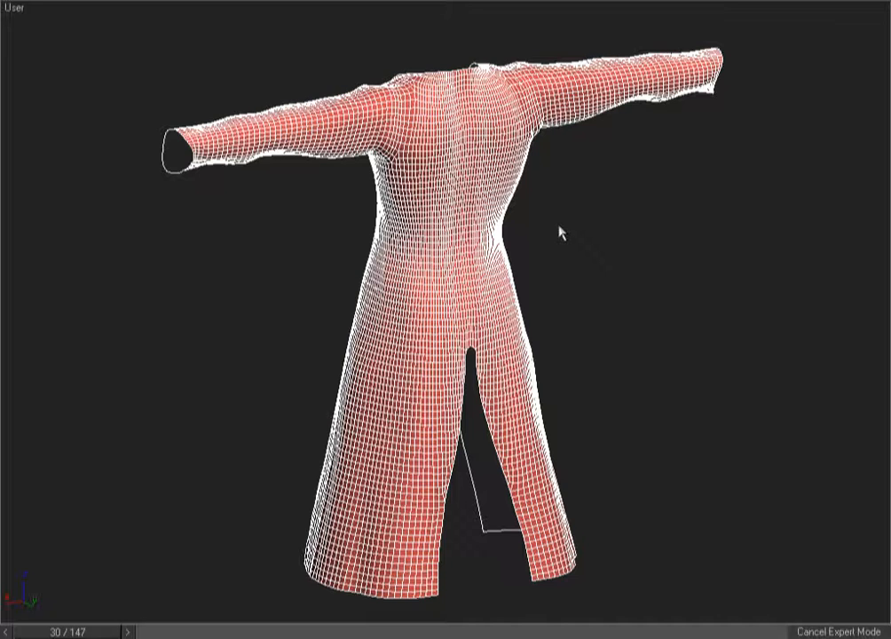
# Step: Examine the red coat's edge flow over the chest, shoulder and upper back up close
pyautogui.press('f')
pyautogui.press('F3')
pyautogui.hotkey('ctrl', 'w')
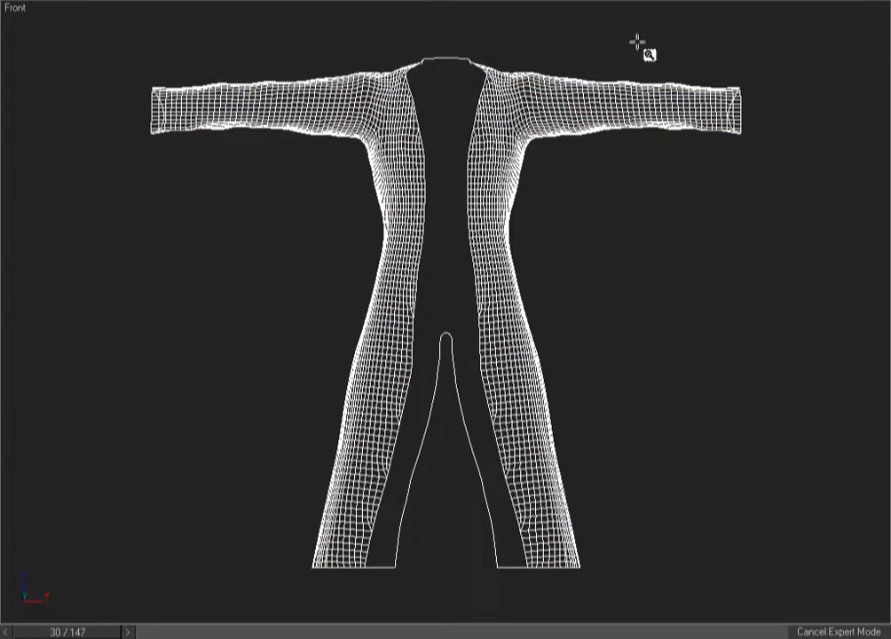
pyautogui.moveTo(636, 39); pyautogui.dragTo(383, 230)
pyautogui.press('F3')
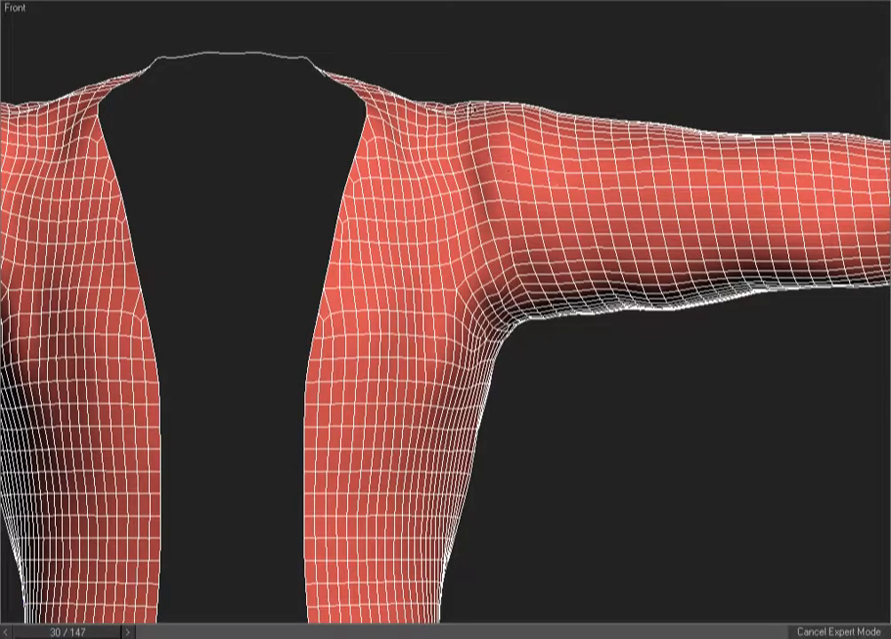
pyautogui.scroll(-3, 321, 258)
pyautogui.moveTo(321, 258); pyautogui.dragTo(292, 364, button='middle')
pyautogui.scroll(4, 384, 200)
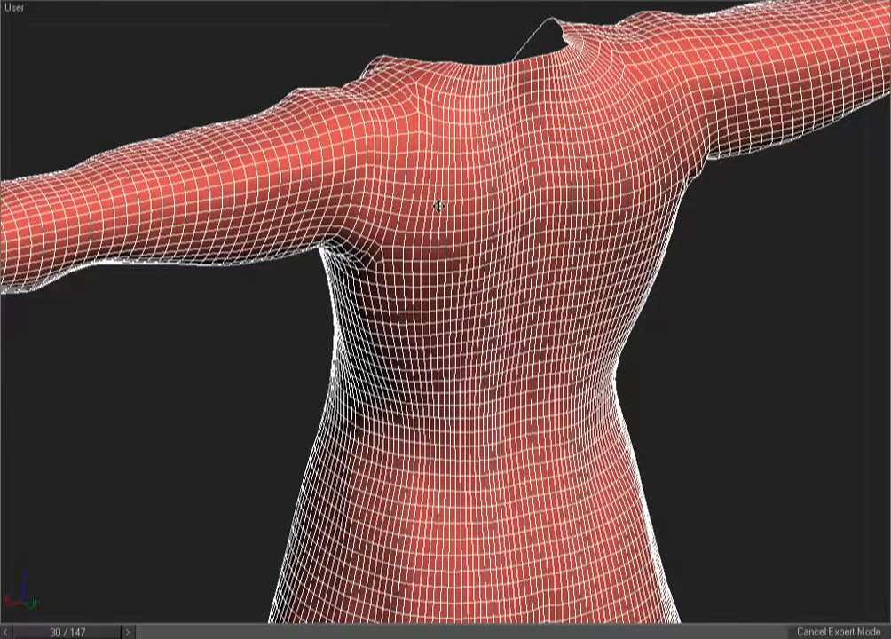
# Step: View the whole red coat from the front unselected, reselect it and orbit to a three-quarter front view
pyautogui.press('f')
pyautogui.click(575, 255)
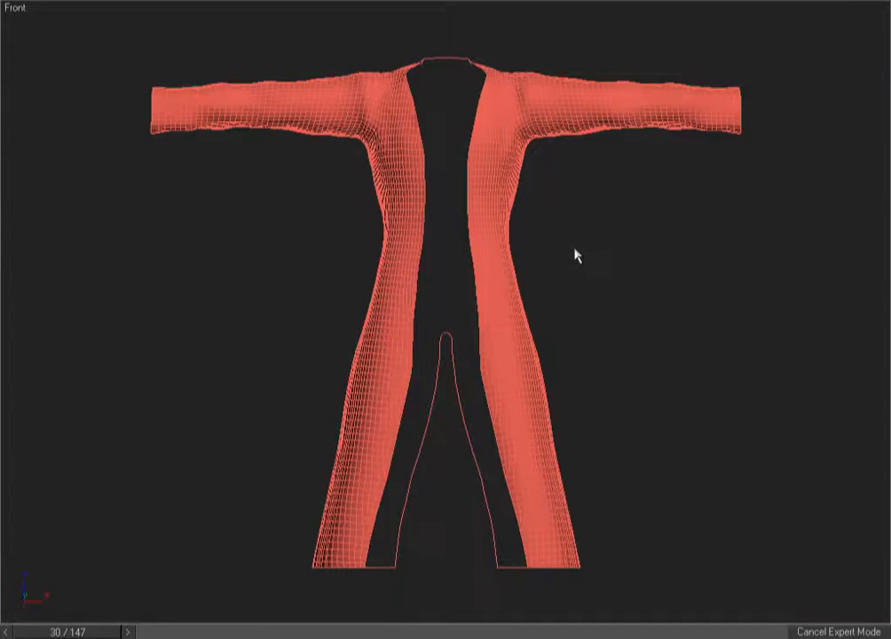
pyautogui.press('F3')
pyautogui.press('F3')
pyautogui.click(504, 244)
pyautogui.keyDown('alt'); pyautogui.moveTo(581, 230); pyautogui.dragTo(534, 231, button='middle'); pyautogui.keyUp('alt')
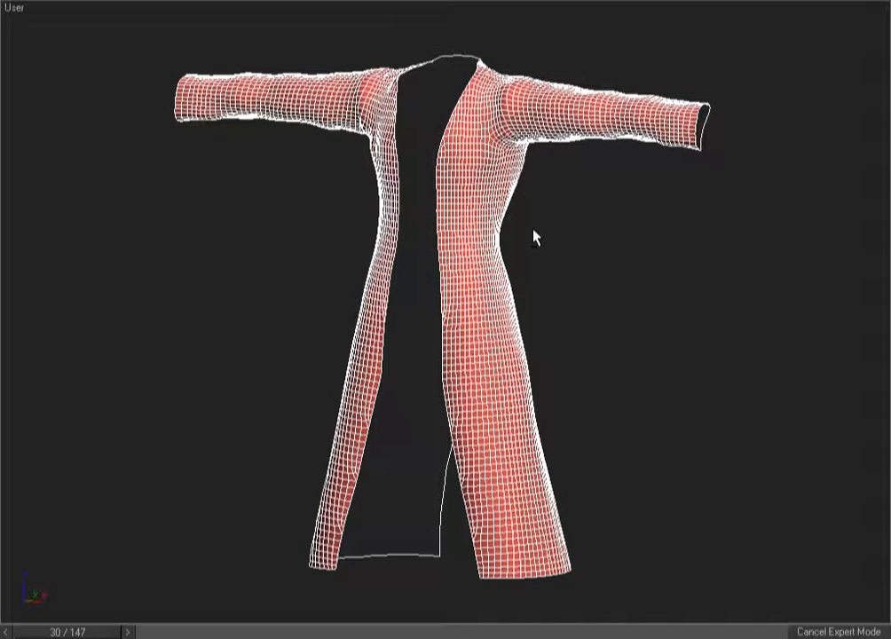
# Step: Exit isolation and hide the red coat, leaving the body, blue coat and purple cloth mesh shown
pyautogui.hotkey('alt', 'q')
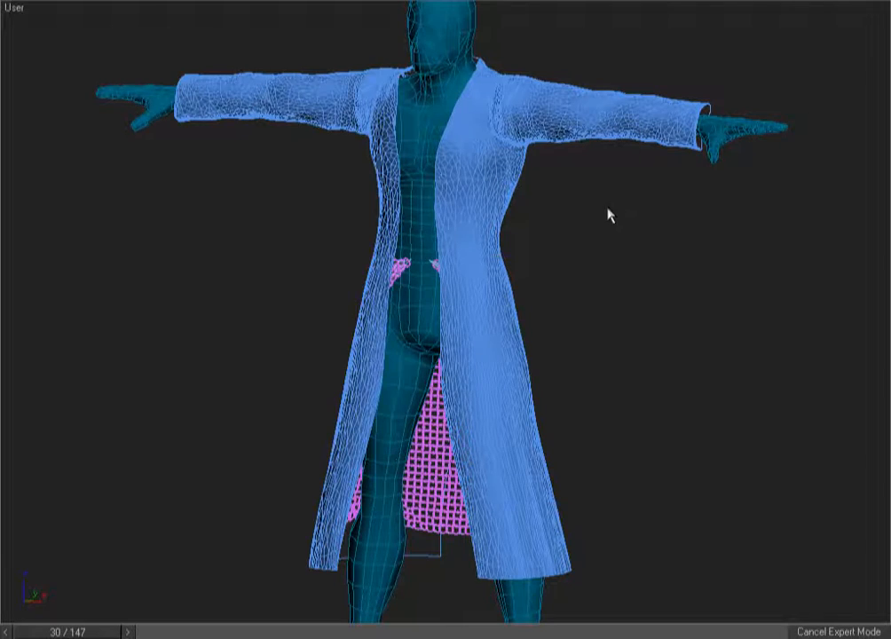
pyautogui.press('F3')
pyautogui.press('F3')
# Step: Examine the blue coat's armhole seam in shaded and wireframe display, and return to the framed front view
pyautogui.hotkey('ctrl', 'w')
pyautogui.moveTo(591, 38); pyautogui.dragTo(405, 204)
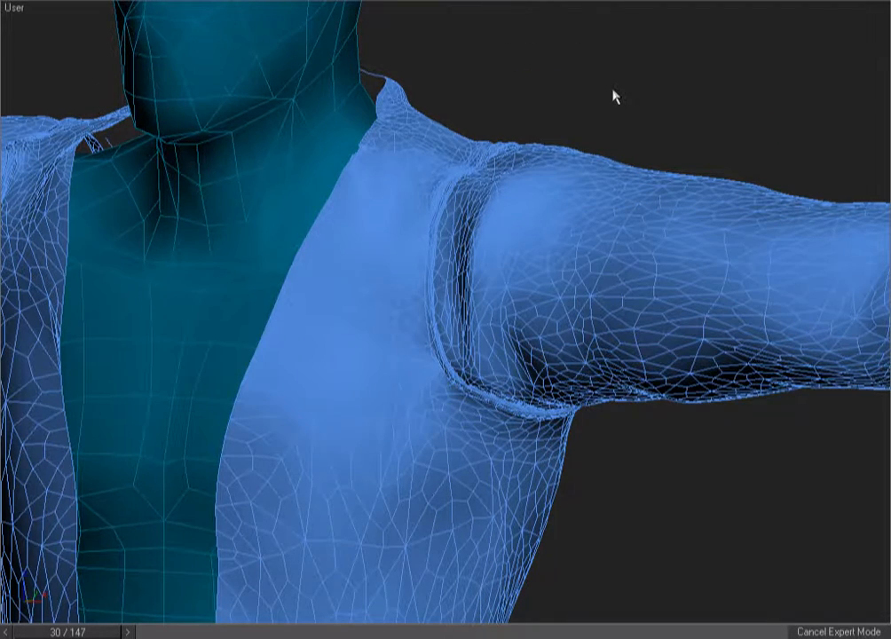
pyautogui.press('F3')
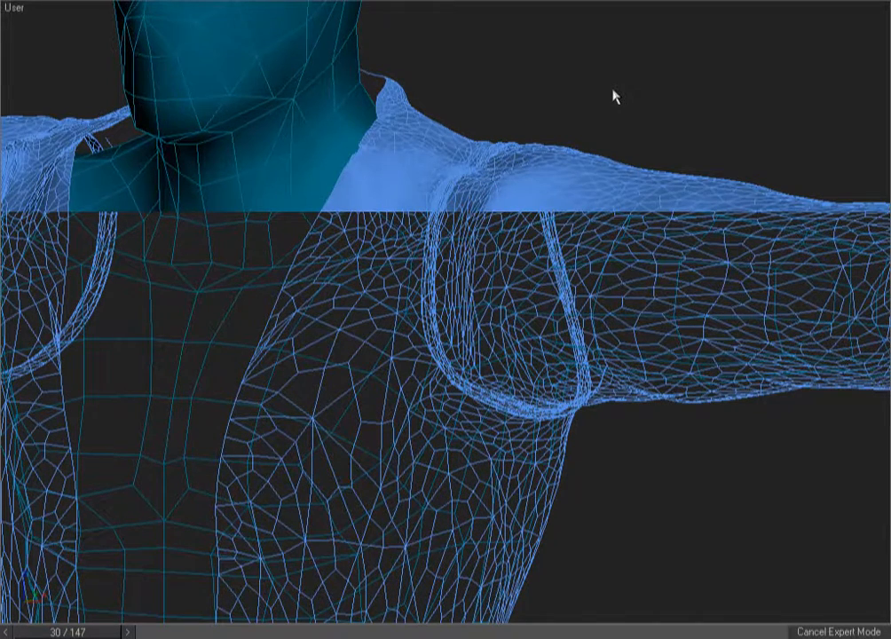
pyautogui.press('f')
pyautogui.press('z')
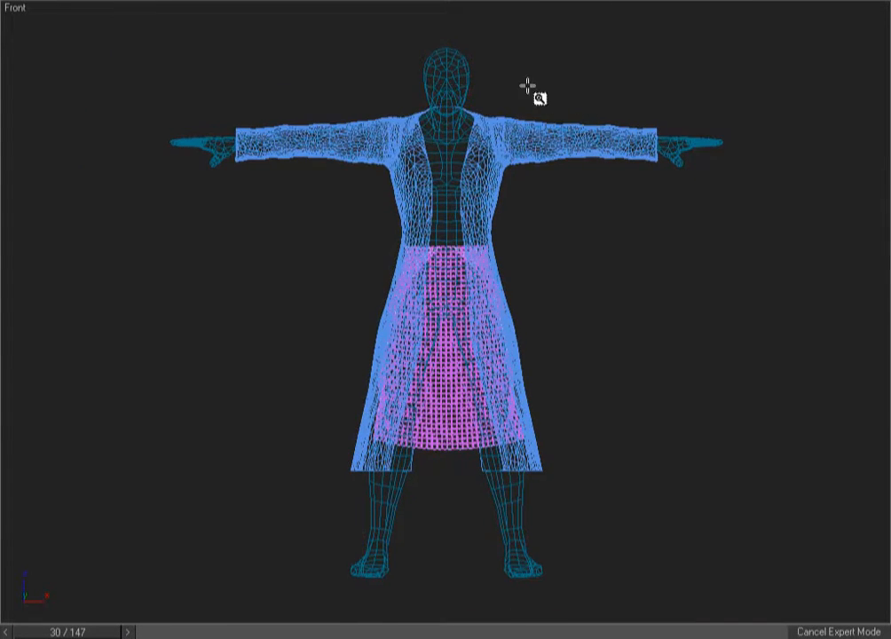
# Step: Examine the blue coat's irregular mesh across the chest, shoulders and armhole seams up close from the front
pyautogui.moveTo(527, 86); pyautogui.dragTo(340, 266)
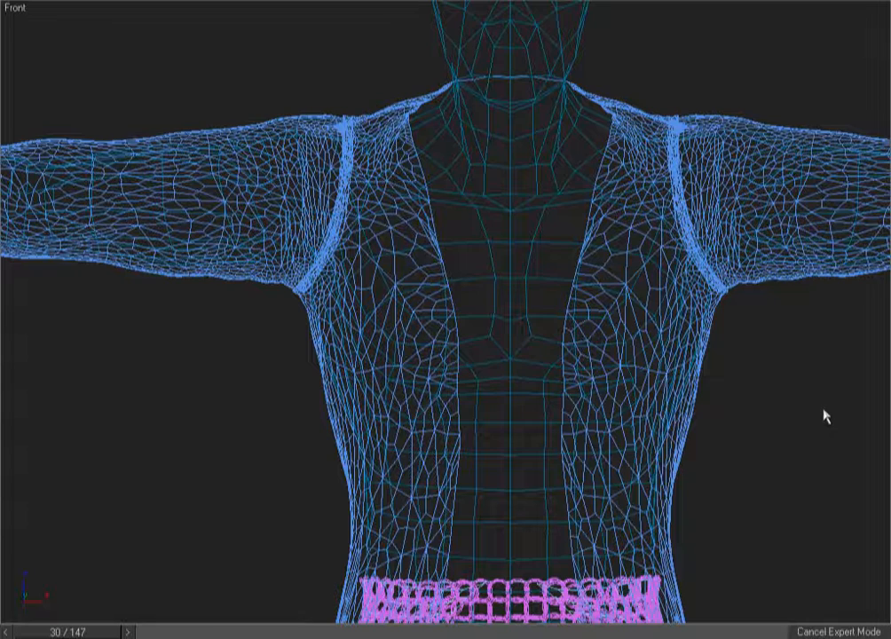
pyautogui.press('F3')
pyautogui.press('F3')
pyautogui.click(732, 283)
pyautogui.click(775, 433)
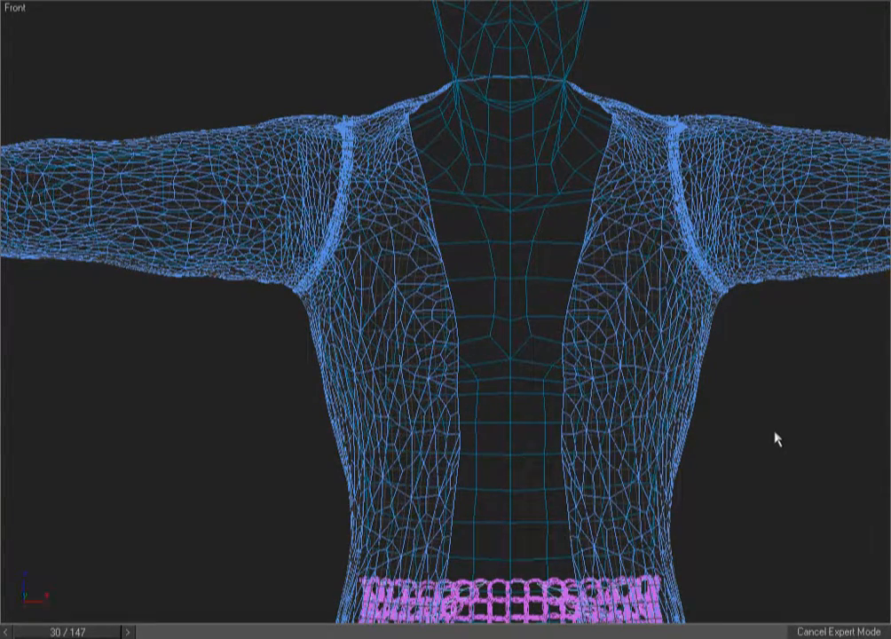
# Step: Restore the hidden red coat and view both overlapping coats shaded without edge lines
pyautogui.hotkey('ctrl', 'z')
pyautogui.press('F3')
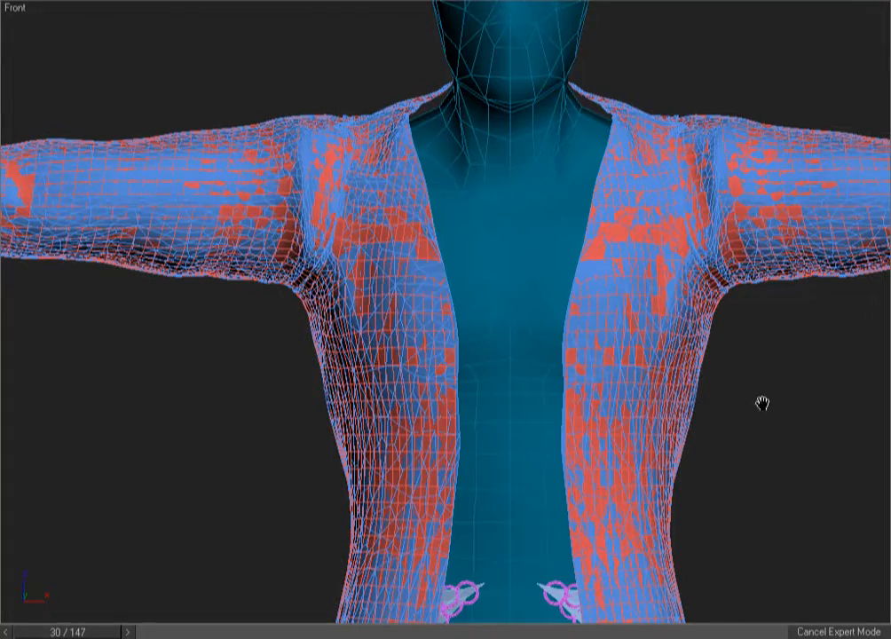
pyautogui.scroll(-6, 608, 405)
pyautogui.press('F4')
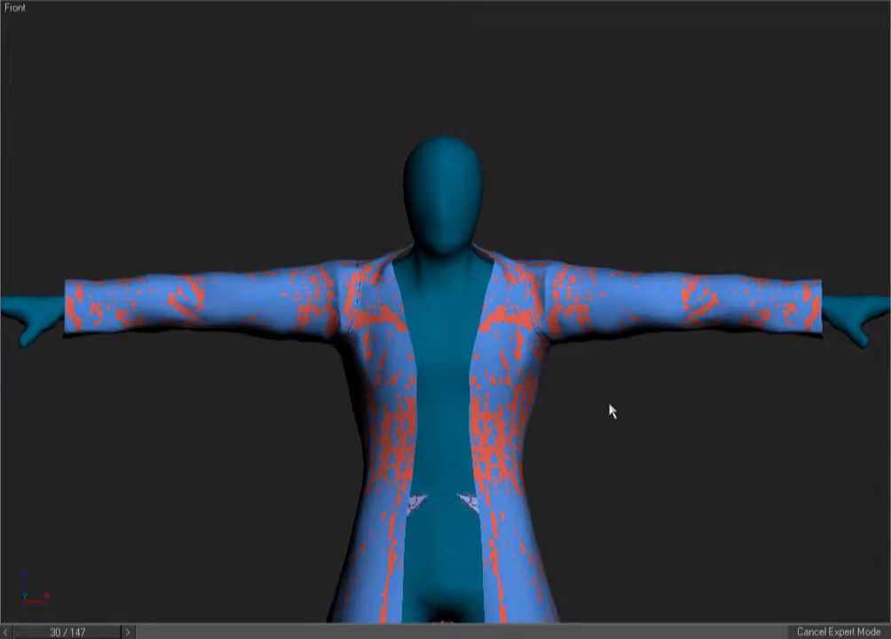
# Step: Isolate the purple chainmail cloth and view it from the back in shaded and wireframe display
pyautogui.press('F3')
pyautogui.moveTo(677, 402); pyautogui.dragTo(587, 248)
pyautogui.press('6')
pyautogui.hotkey('alt', 'h')
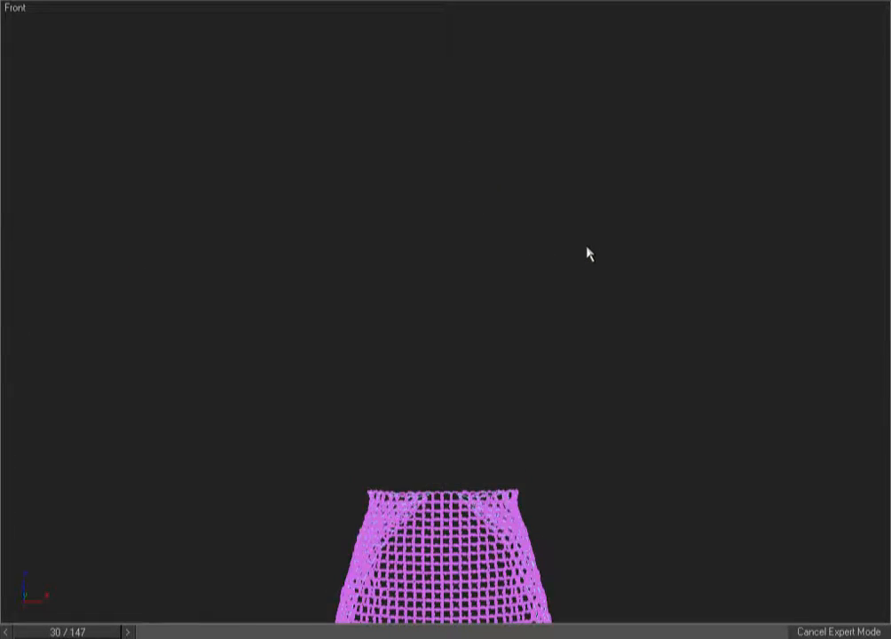
pyautogui.press('k')
pyautogui.press('z')
pyautogui.press('F3')
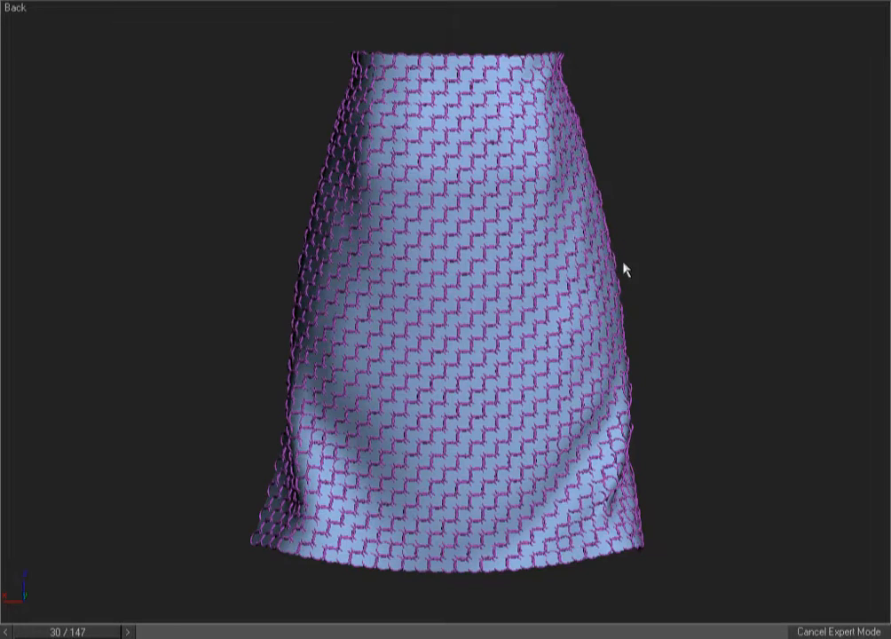
pyautogui.press('F3')
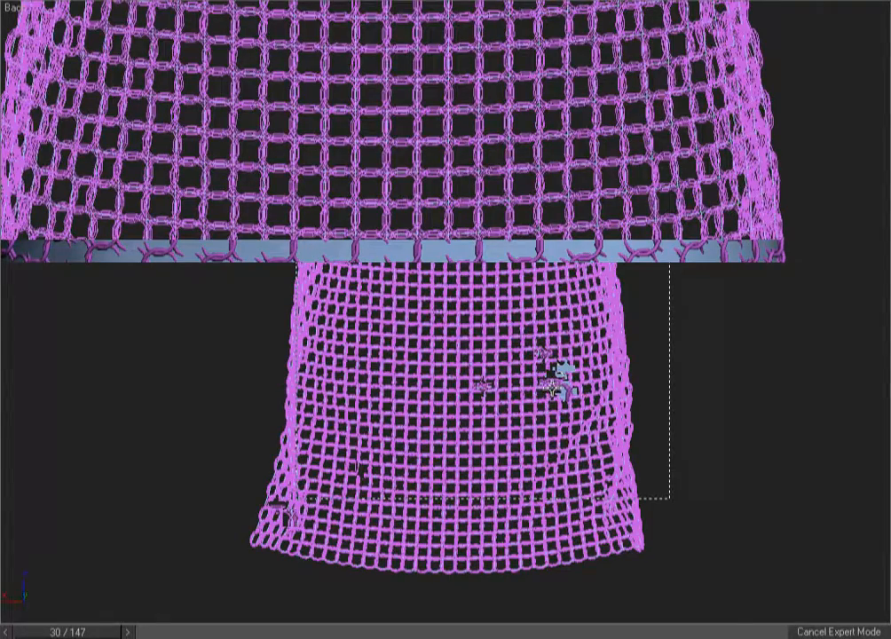
# Step: Select the quad surface beneath the chainmail and examine how the ring links follow it at the back hem
pyautogui.moveTo(564, 510); pyautogui.dragTo(557, 247, button='middle')
pyautogui.scroll(-4, 557, 247)
pyautogui.hotkey('ctrl', 'w')
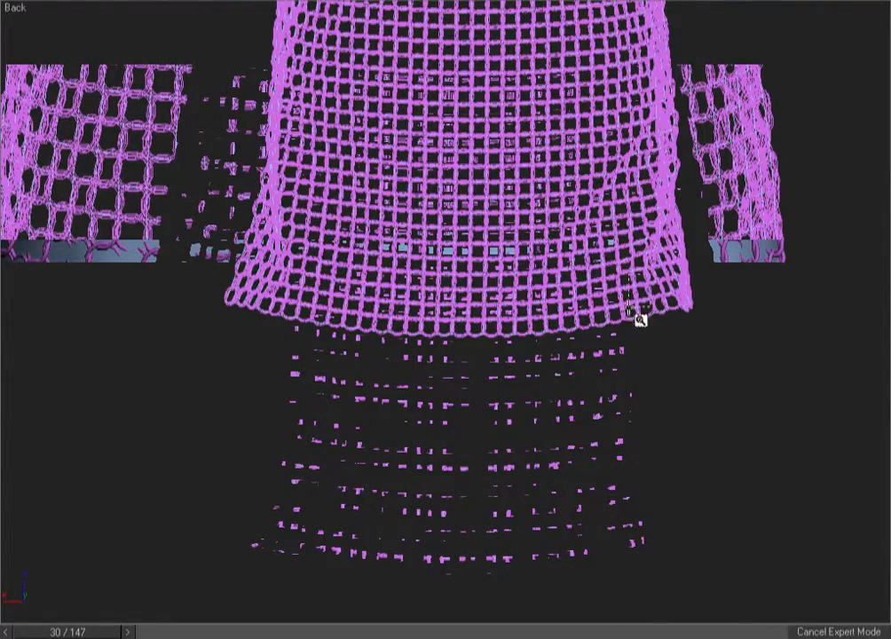
pyautogui.moveTo(631, 289); pyautogui.dragTo(530, 387)
pyautogui.click(652, 263)
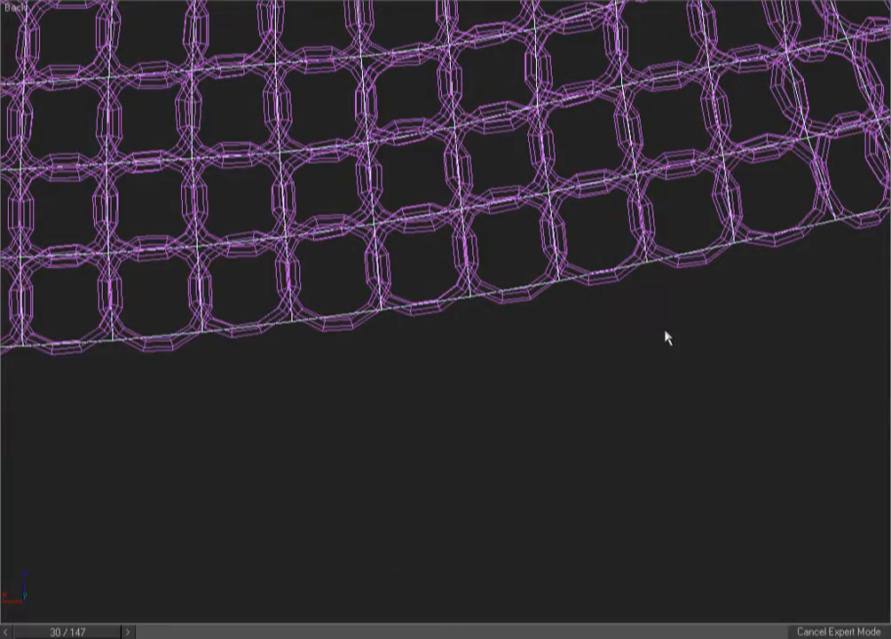
pyautogui.rightClick(666, 338)
pyautogui.press('F3')
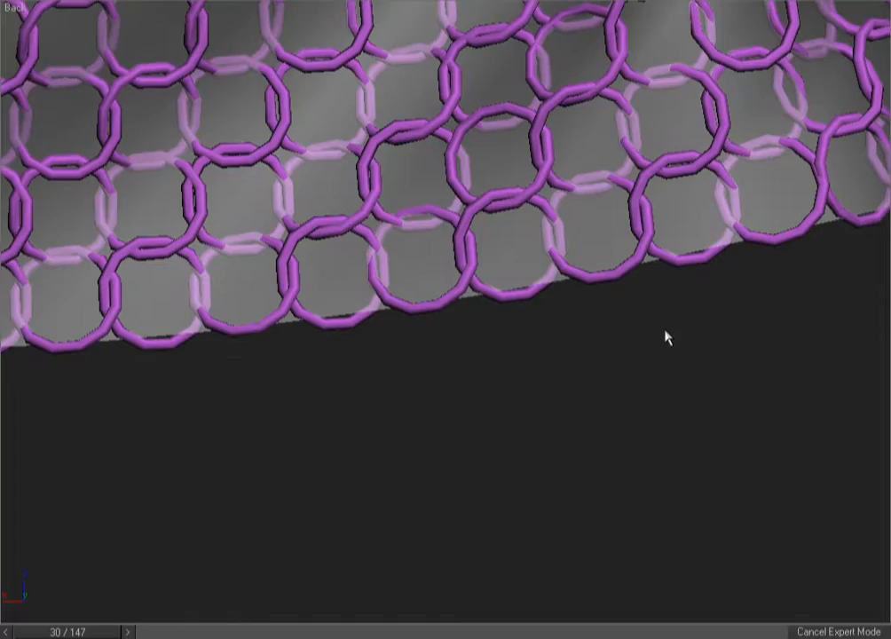
# Step: Examine the chainmail cloth from the side, with the rest of the character shown and isolated again, ending in wireframe
pyautogui.scroll(-6, 667, 337)
pyautogui.keyDown('alt'); pyautogui.moveTo(664, 338); pyautogui.dragTo(428, 367, button='middle'); pyautogui.keyUp('alt')
pyautogui.keyDown('alt'); pyautogui.moveTo(678, 320); pyautogui.dragTo(519, 232, button='middle'); pyautogui.keyUp('alt')
pyautogui.hotkey('alt', 'q')
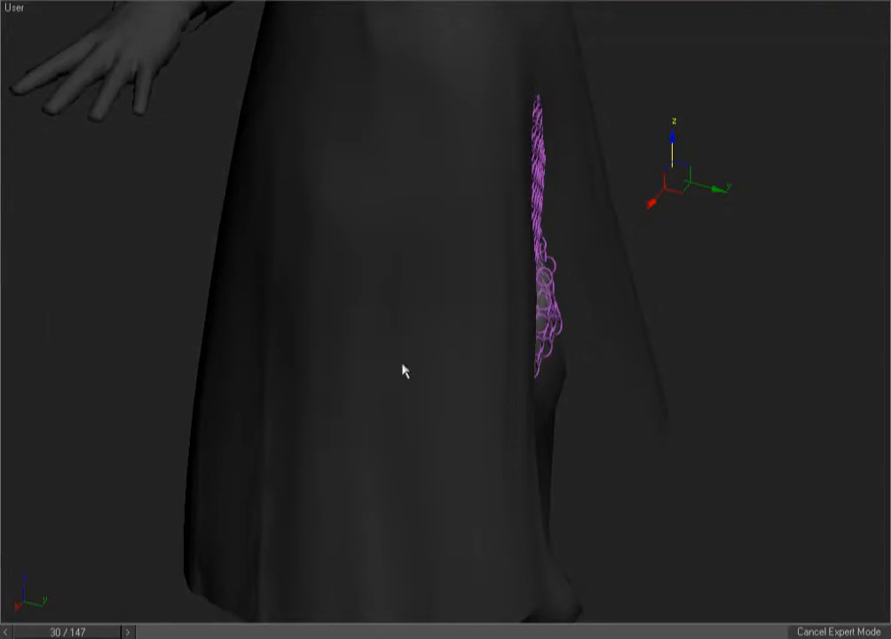
pyautogui.hotkey('alt', 'q')
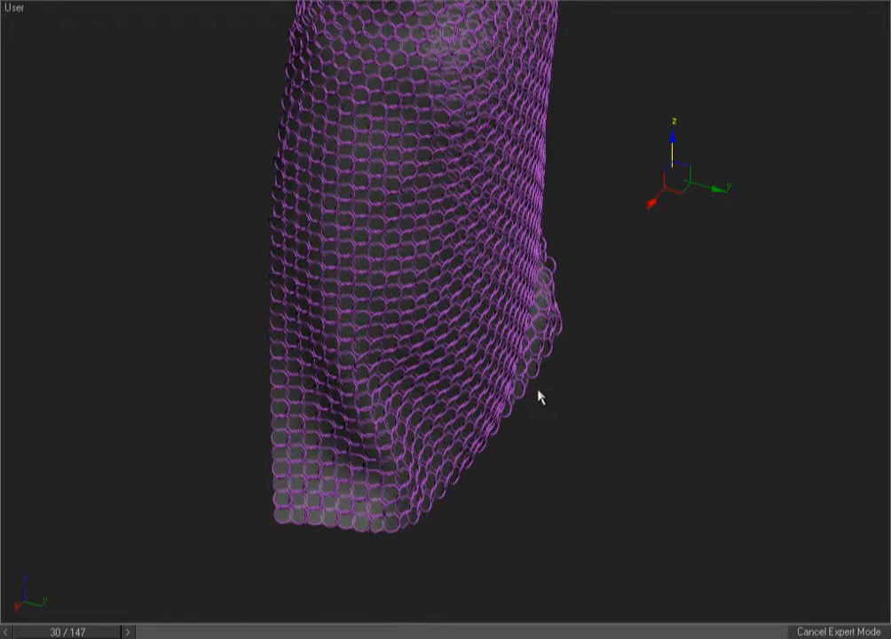
pyautogui.press('F3')
pyautogui.scroll(-3, 381, 418)
pyautogui.moveTo(382, 417); pyautogui.dragTo(539, 359, button='middle')
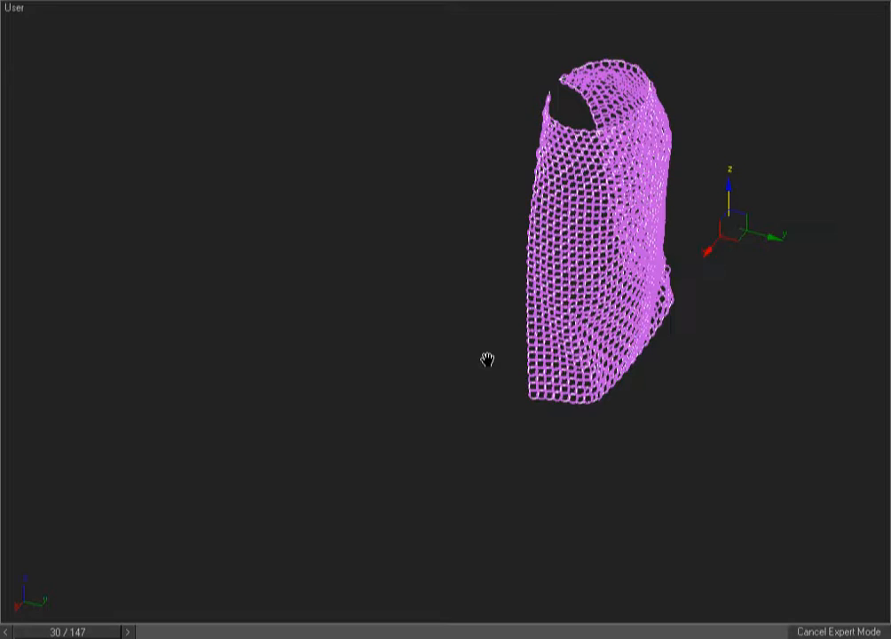
# Step: Exit isolation, return to the full front view and compare all meshes in shaded and wireframe display
pyautogui.hotkey('alt', 'q')
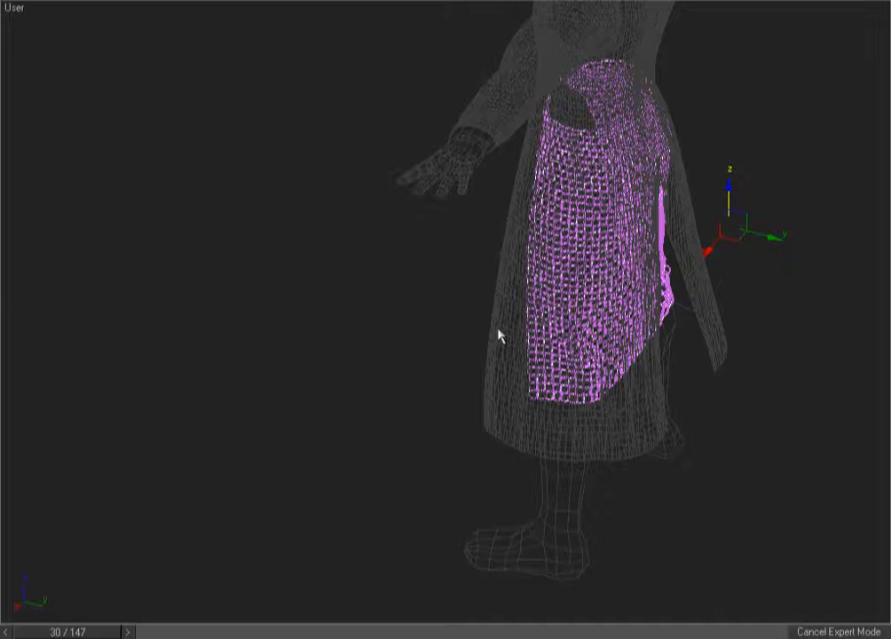
pyautogui.press('f')
pyautogui.press('z')
pyautogui.scroll(-5, 555, 257)
pyautogui.press('F3')
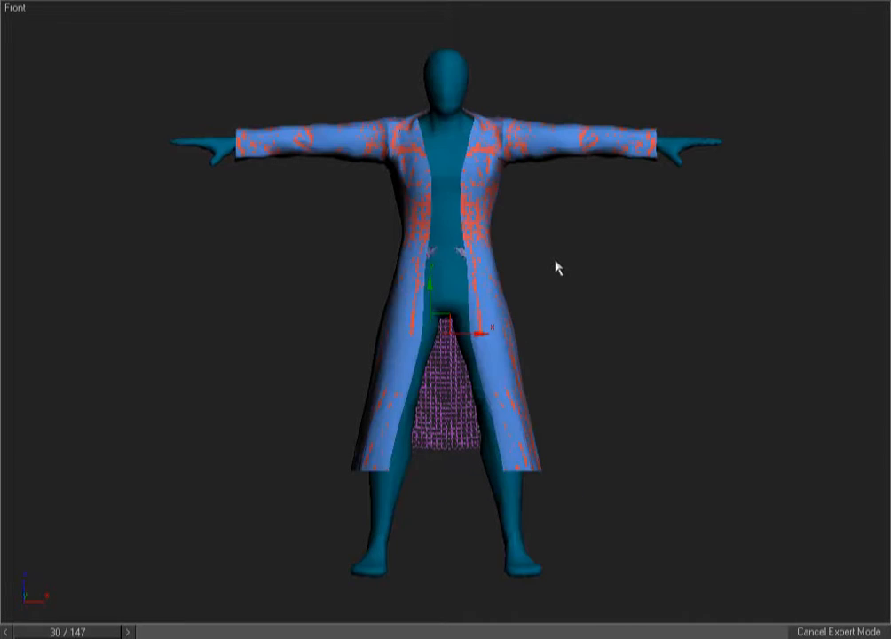
pyautogui.press('F3')
pyautogui.press('F3')
pyautogui.press('F3')
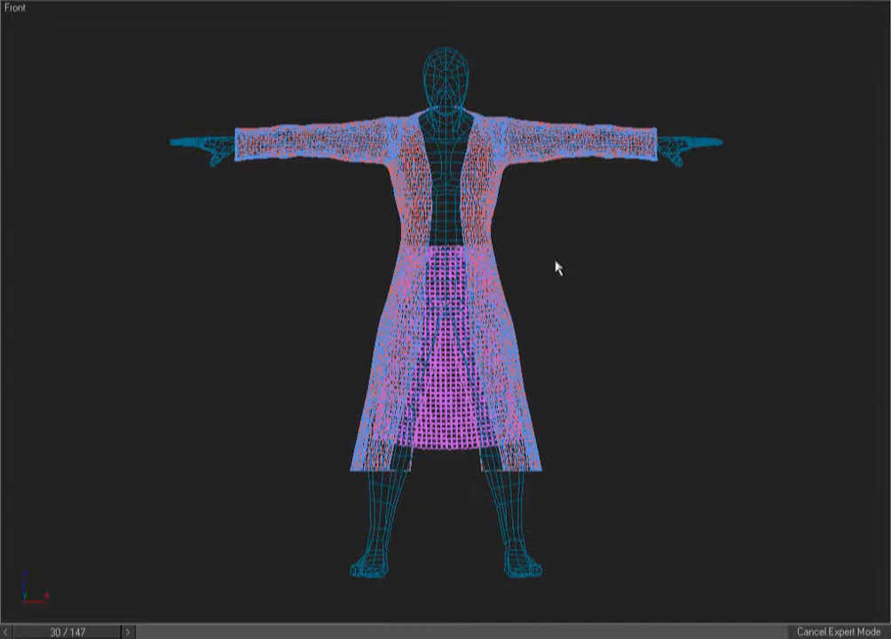
pyautogui.press('F3')
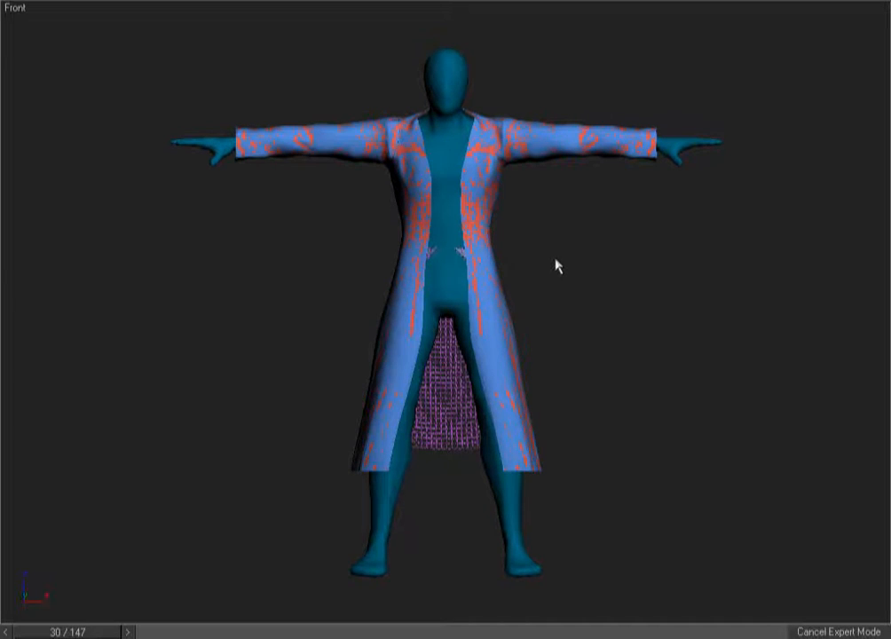
# Step: Select the body mesh and check it in wireframe from the right side and the front
pyautogui.moveTo(728, 69); pyautogui.dragTo(687, 169)
pyautogui.press('F3')
pyautogui.press('r')
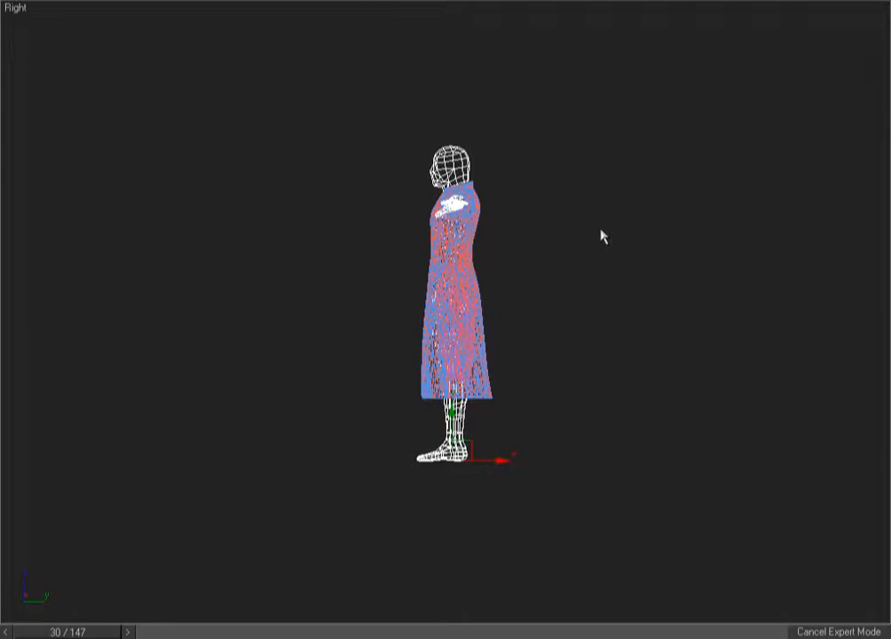
pyautogui.press('f')
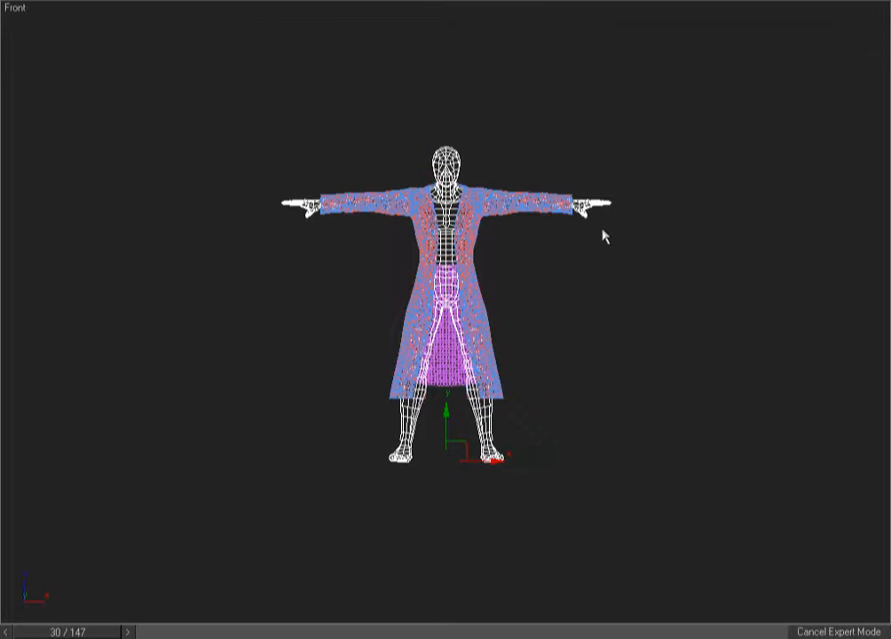
# Step: Frame the character from the front and show the command panel with the body's modifier stack
pyautogui.press('F3')
pyautogui.moveTo(652, 97); pyautogui.dragTo(208, 455)
pyautogui.rightClick(211, 454)
pyautogui.moveTo(635, 307); pyautogui.dragTo(546, 304, button='middle')
pyautogui.scroll(-1, 574, 277)
pyautogui.press('3')
pyautogui.press('F3')
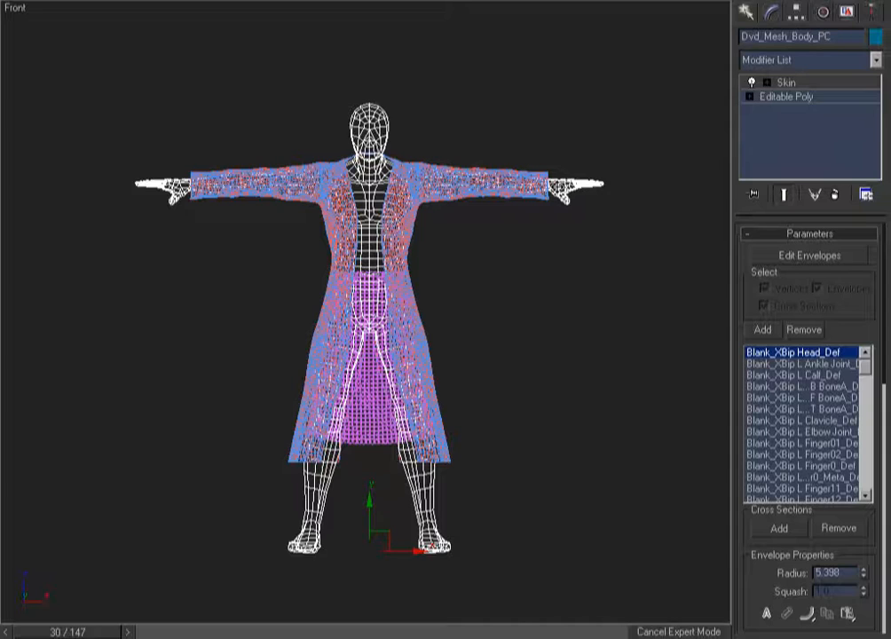
pyautogui.press('F3')
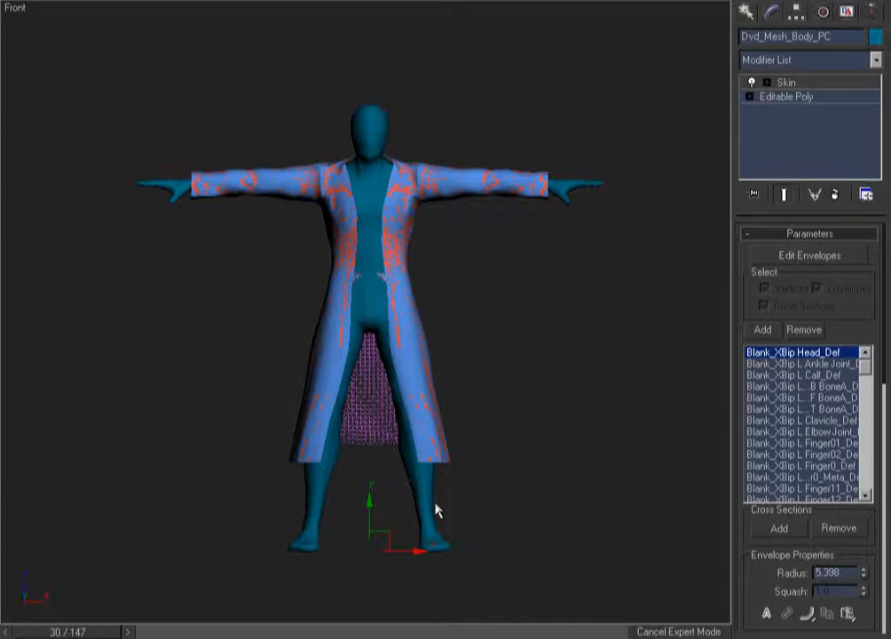
# Step: Delete the red and blue coats, keeping only the body and the purple chainmail cloth
pyautogui.press('F3')
pyautogui.click(577, 131)
pyautogui.hotkey('ctrl', 'w')
pyautogui.moveTo(577, 132); pyautogui.dragTo(471, 301)
pyautogui.rightClick(472, 219)
pyautogui.press('Delete')
# Step: Examine how the chainmail cloth fits around the body's waist and legs in wireframe and shaded display
pyautogui.press('z')
pyautogui.hotkey('ctrl', 'w')
pyautogui.moveTo(474, 194); pyautogui.dragTo(197, 519)
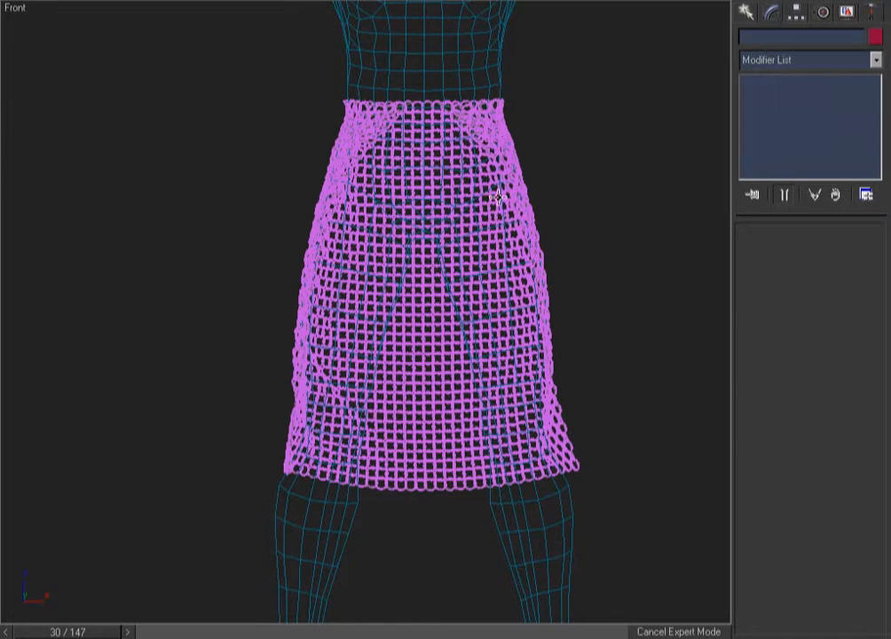
pyautogui.press('F3')
pyautogui.moveTo(557, 149); pyautogui.dragTo(464, 511, button='middle')
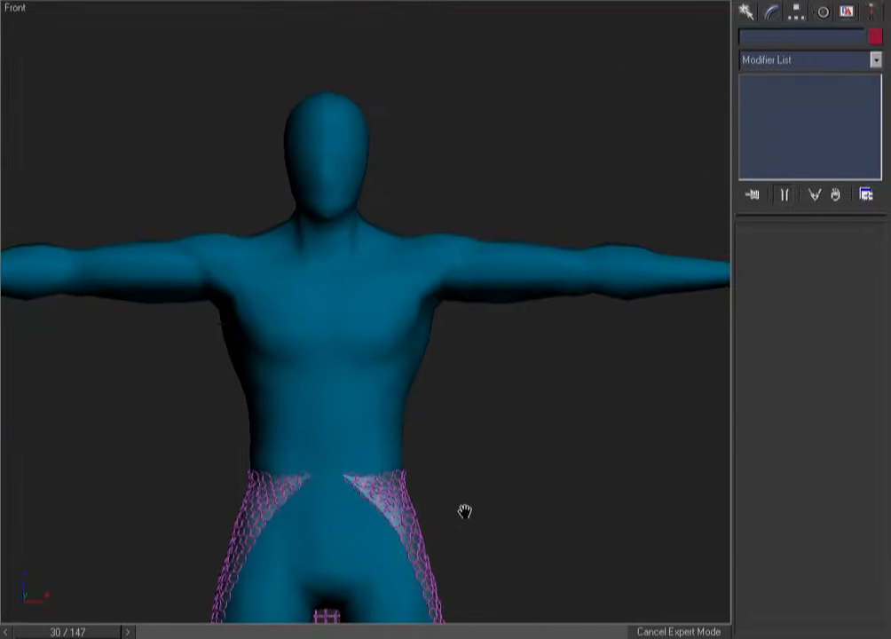
# Step: Examine the body's torso and hand topology up close, and return to the shaded full front view
pyautogui.press('F3')
pyautogui.moveTo(180, 436); pyautogui.dragTo(483, 107)
pyautogui.click(590, 367)
pyautogui.scroll(-2, 519, 394)
pyautogui.scroll(-2, 532, 260)
pyautogui.moveTo(527, 466); pyautogui.dragTo(538, 332, button='middle')
pyautogui.hotkey('ctrl', 'w')
pyautogui.moveTo(711, 144); pyautogui.dragTo(578, 200)
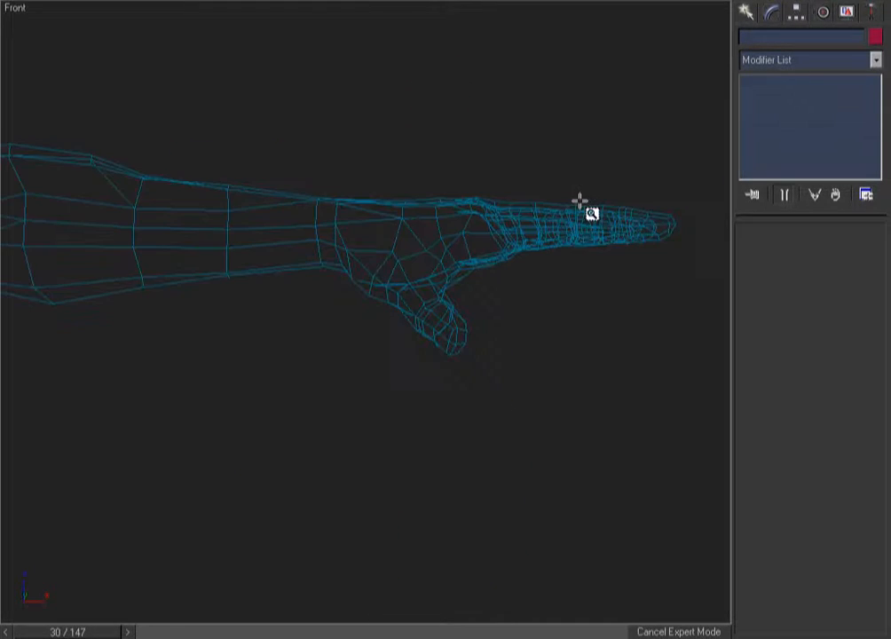
pyautogui.press('F3')
pyautogui.hotkey('shift', 'z')
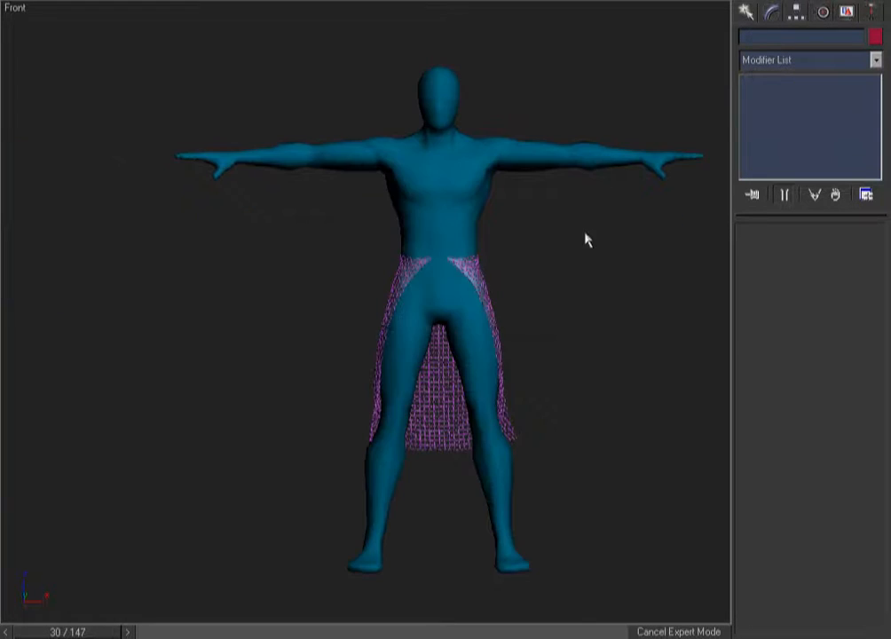
pyautogui.press('F3')
pyautogui.press('F3')
# Step: Add an Edit Poly modifier above Skin on the body mesh and switch it to polygon level
pyautogui.click(518, 494)
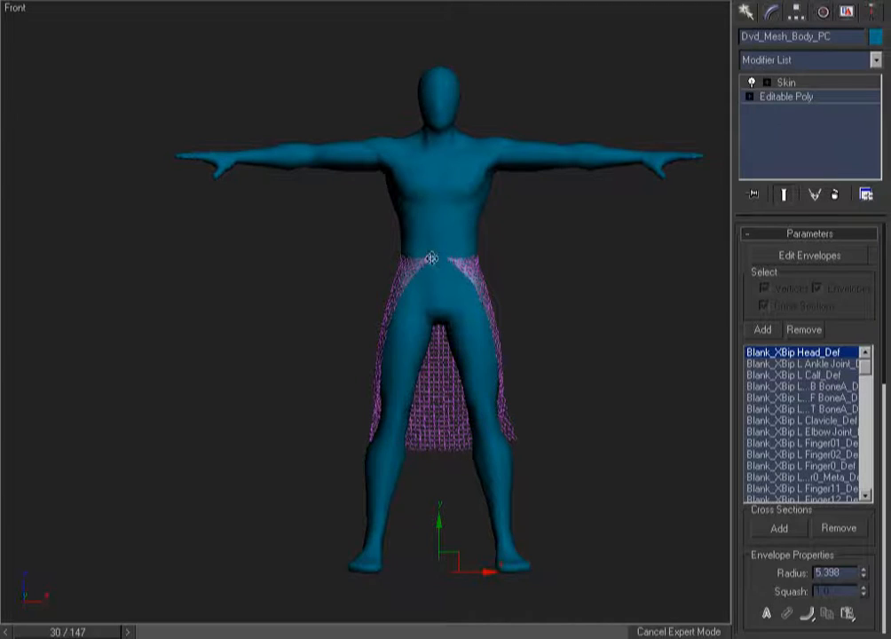
pyautogui.press('F3')
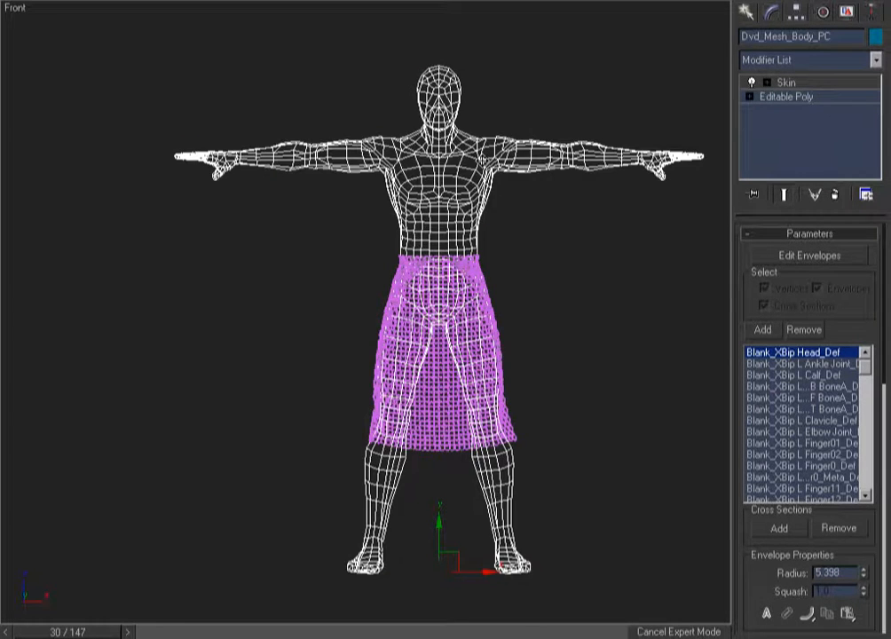
pyautogui.press('F3')
pyautogui.rightClick(541, 245)
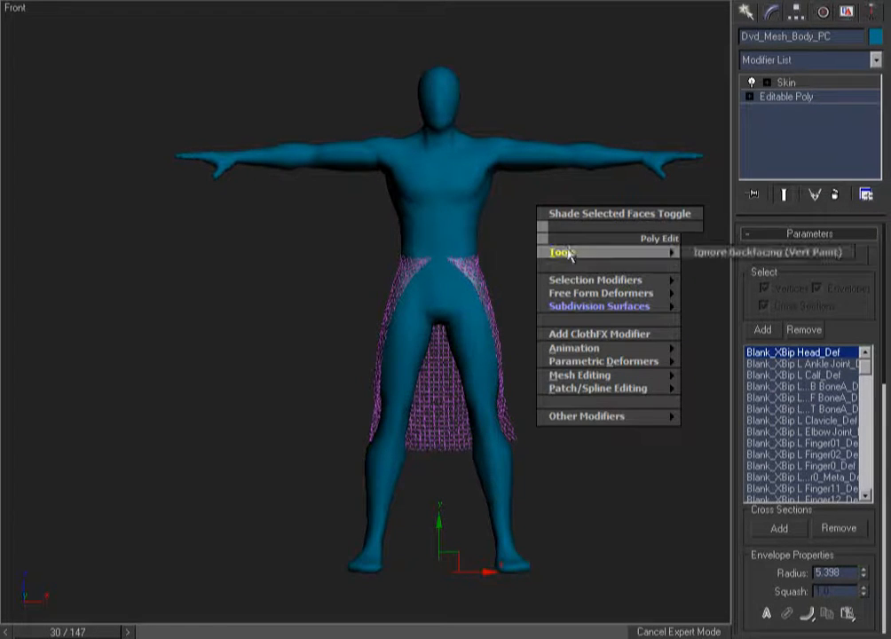
pyautogui.moveTo(572, 376)
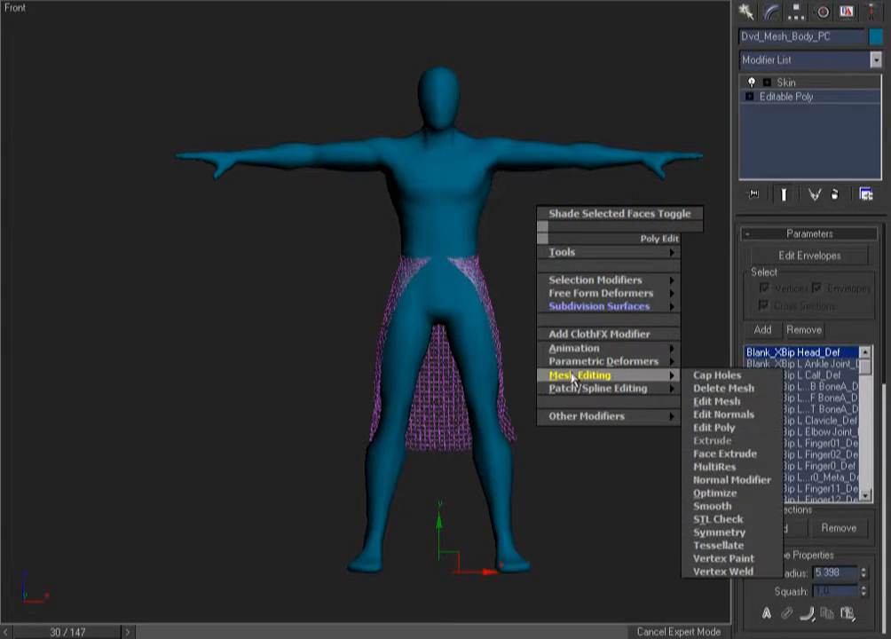
pyautogui.click(714, 427)
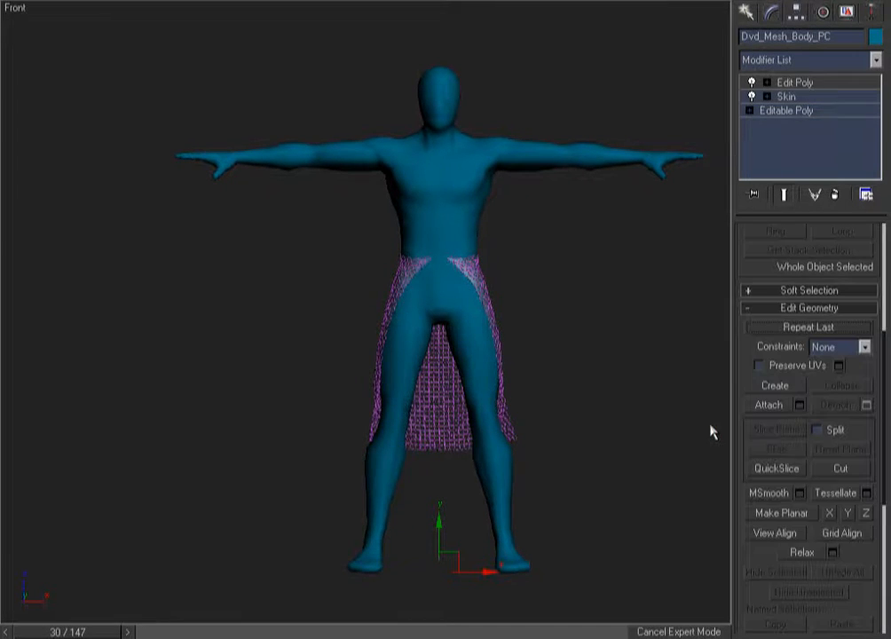
pyautogui.click(789, 83)
pyautogui.click(825, 371)
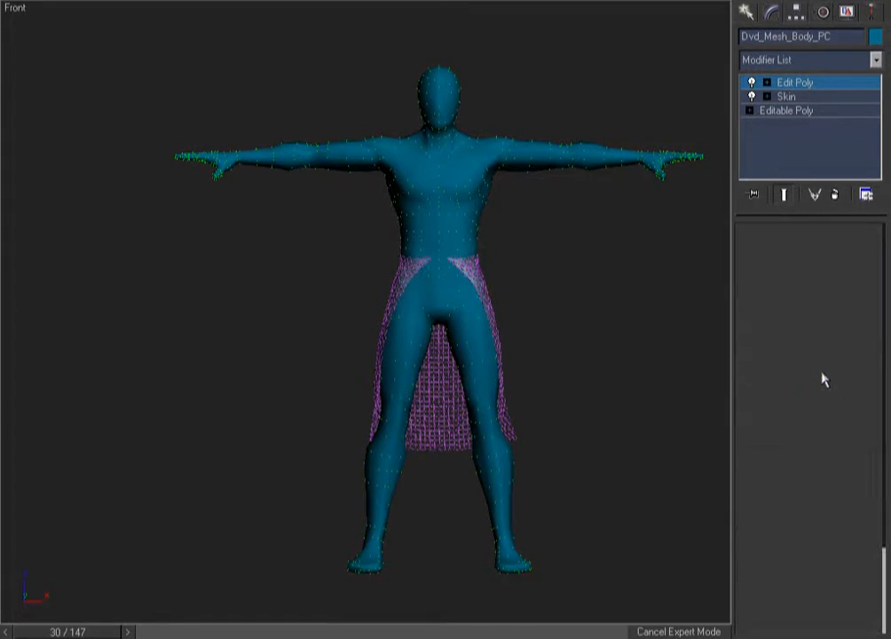
pyautogui.press('F3')
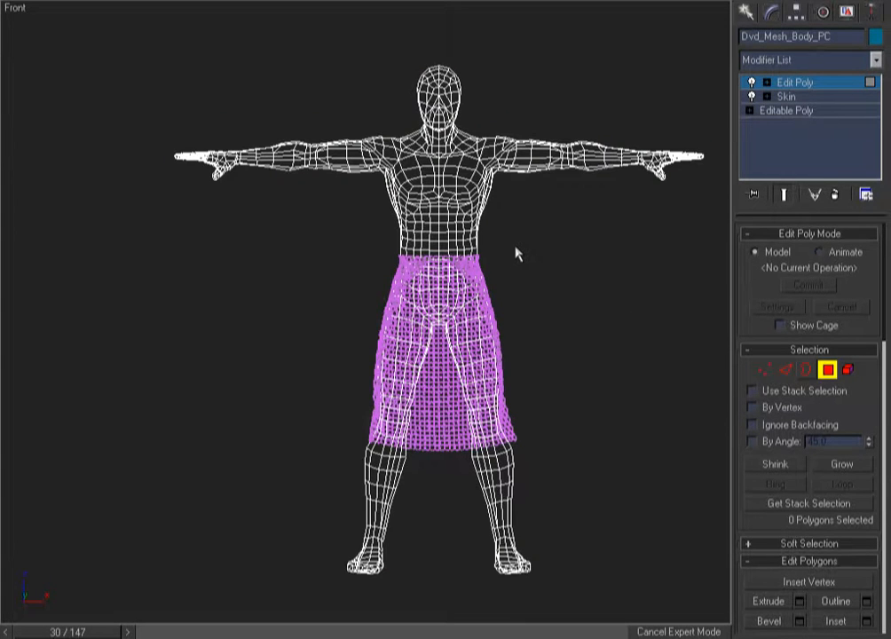
pyautogui.press('F3')
# Step: Select the body's polygons from the waist down to just above the ankles in the right wireframe view
pyautogui.press('r')
pyautogui.hotkey('ctrl', 'w')
pyautogui.moveTo(449, 212); pyautogui.dragTo(198, 586)
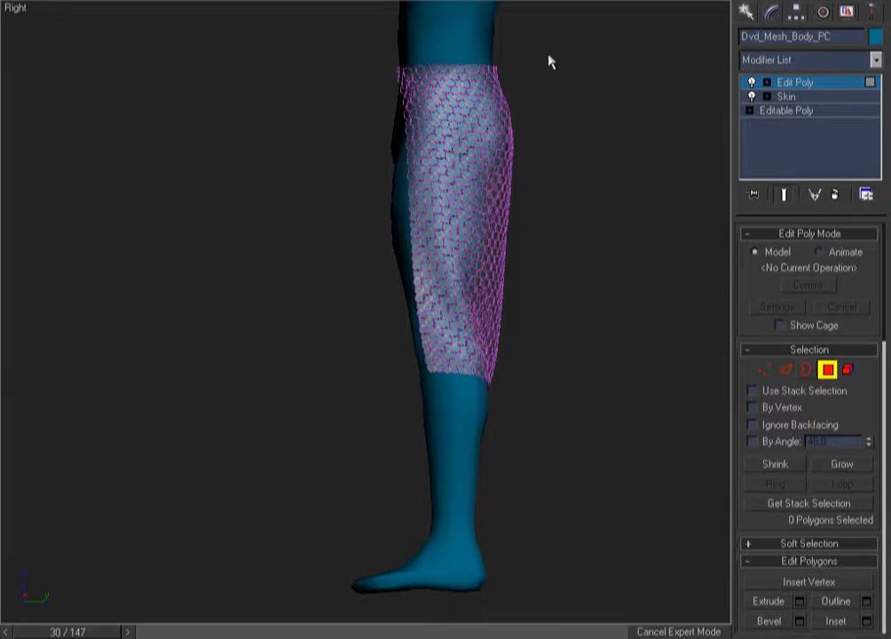
pyautogui.press('F3')
pyautogui.moveTo(513, 57); pyautogui.dragTo(374, 224)
pyautogui.moveTo(310, 359); pyautogui.dragTo(567, 50)
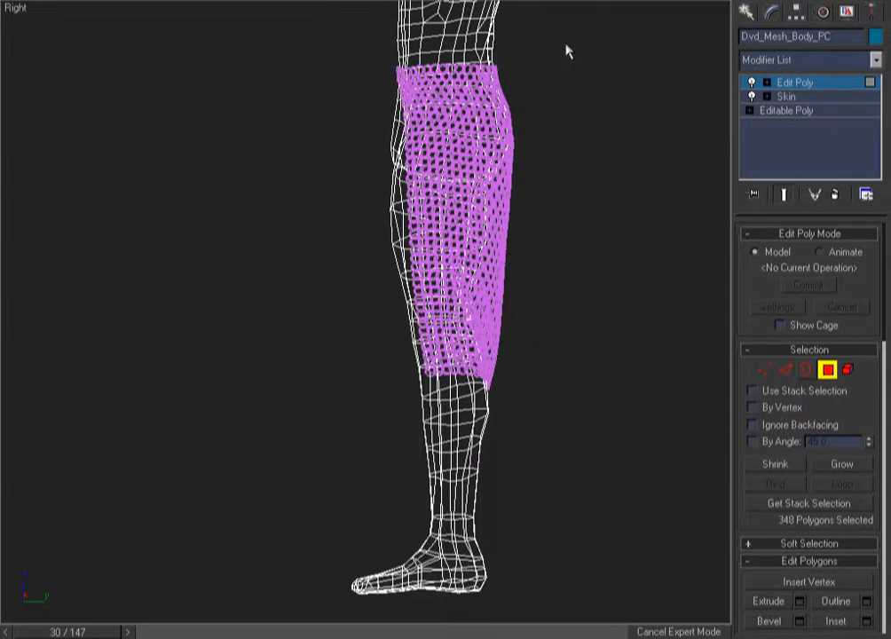
pyautogui.keyDown('ctrl'); pyautogui.moveTo(617, 219); pyautogui.dragTo(303, 537); pyautogui.keyUp('ctrl')
pyautogui.keyDown('alt'); pyautogui.moveTo(362, 410); pyautogui.dragTo(445, 417, button='middle'); pyautogui.keyUp('alt')
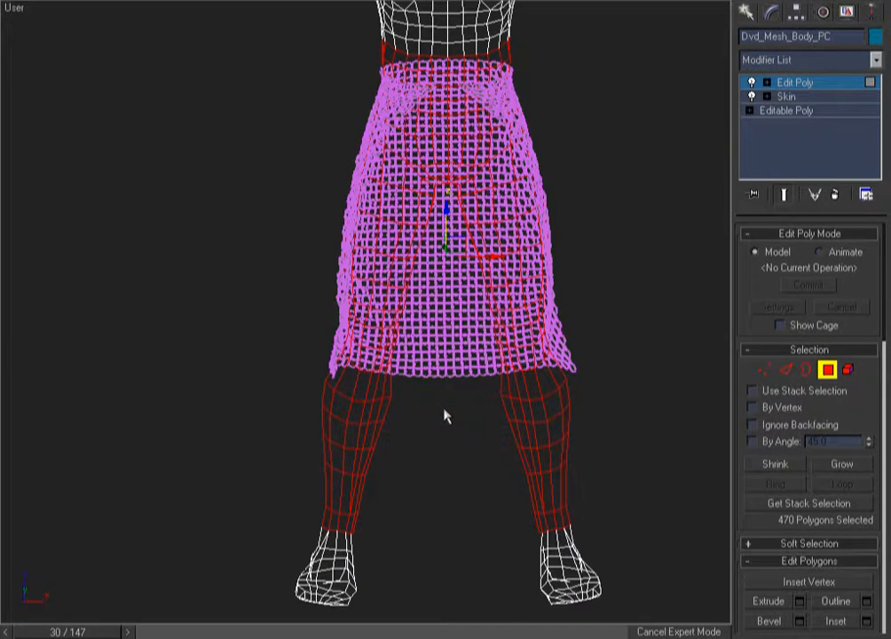
# Step: Detach the selected waist-to-ankle polygons as a separate object and remove the Edit Poly modifier from the body mesh
pyautogui.moveTo(863, 410); pyautogui.dragTo(860, 124)
pyautogui.click(834, 553)
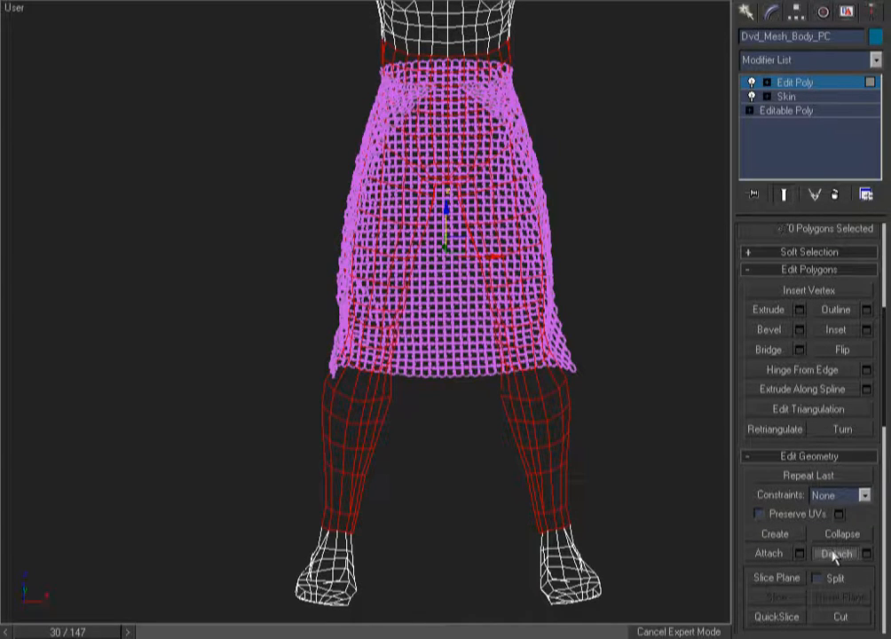
pyautogui.click(836, 195)
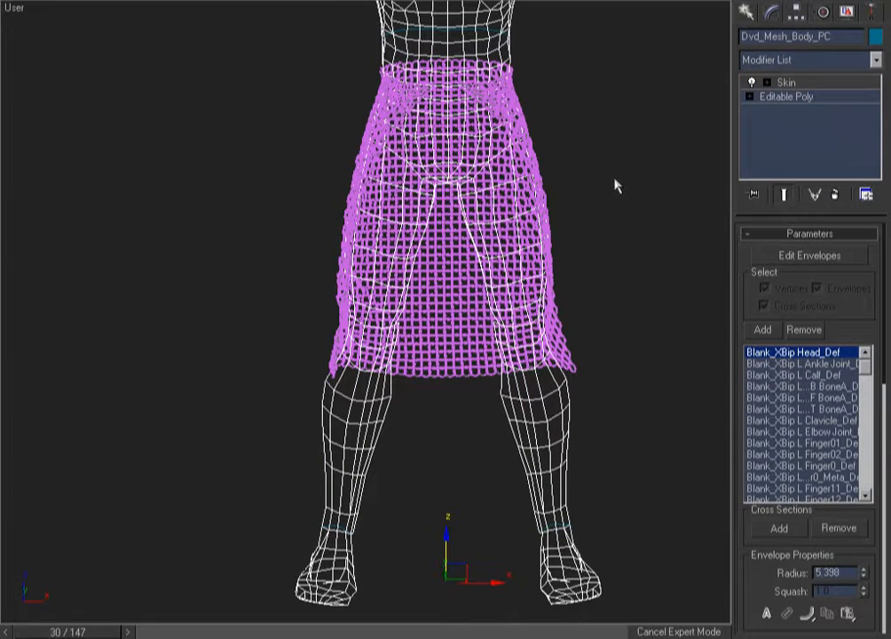
# Step: Display the full body mesh as a bounding box and select the detached leg mesh in the front view
pyautogui.rightClick(617, 185)
pyautogui.click(614, 185)
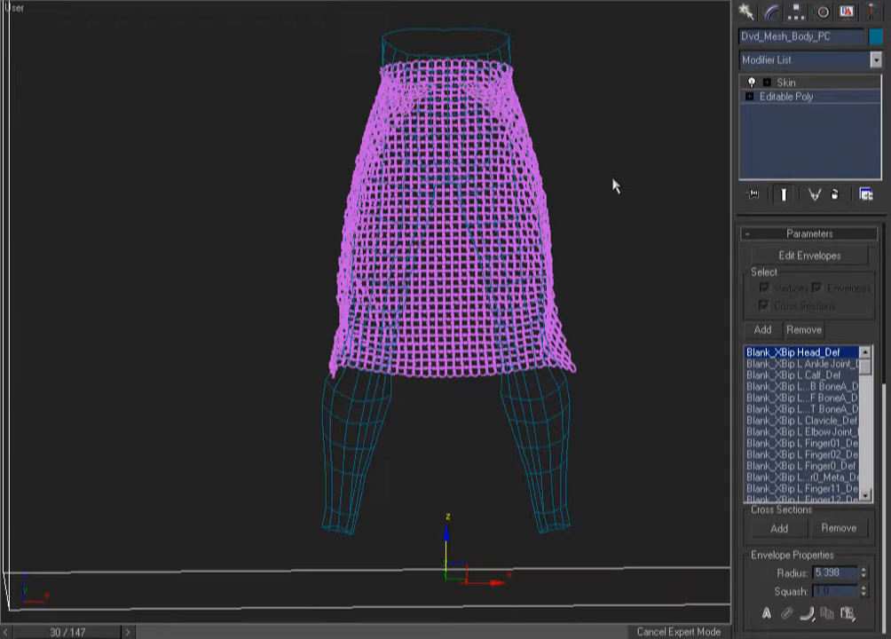
pyautogui.press('f')
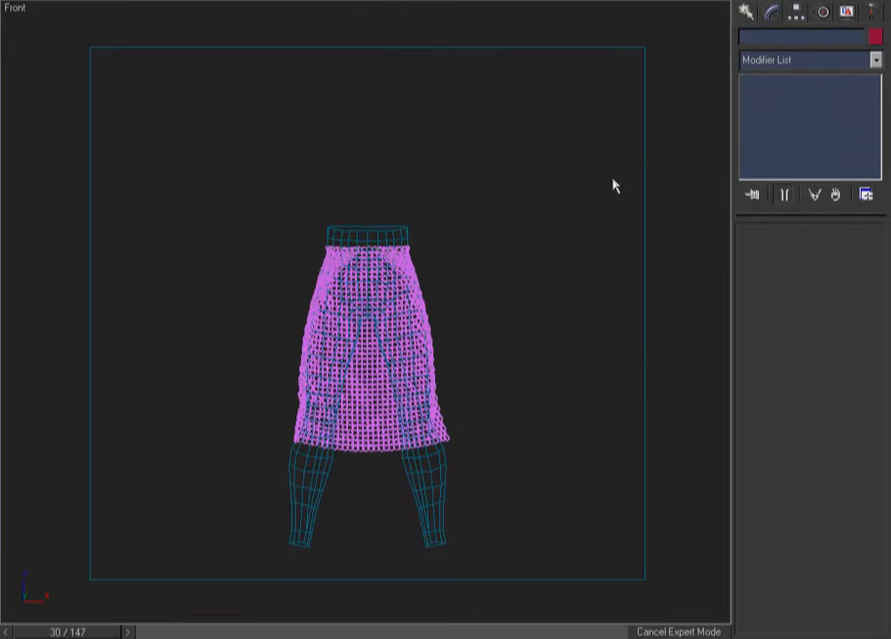
pyautogui.hotkey('ctrl', 'w')
pyautogui.moveTo(477, 156); pyautogui.dragTo(364, 412)
pyautogui.rightClick(636, 444)
pyautogui.press('F3')
pyautogui.moveTo(659, 412); pyautogui.dragTo(561, 473)
pyautogui.press('F3')
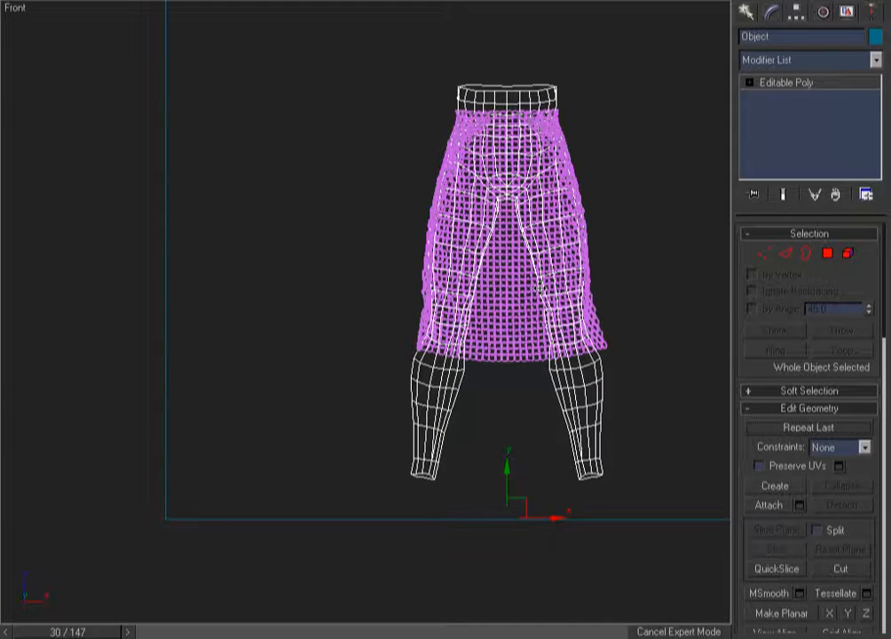
pyautogui.moveTo(579, 393); pyautogui.dragTo(418, 390, button='middle')
pyautogui.scroll(-2, 418, 390)
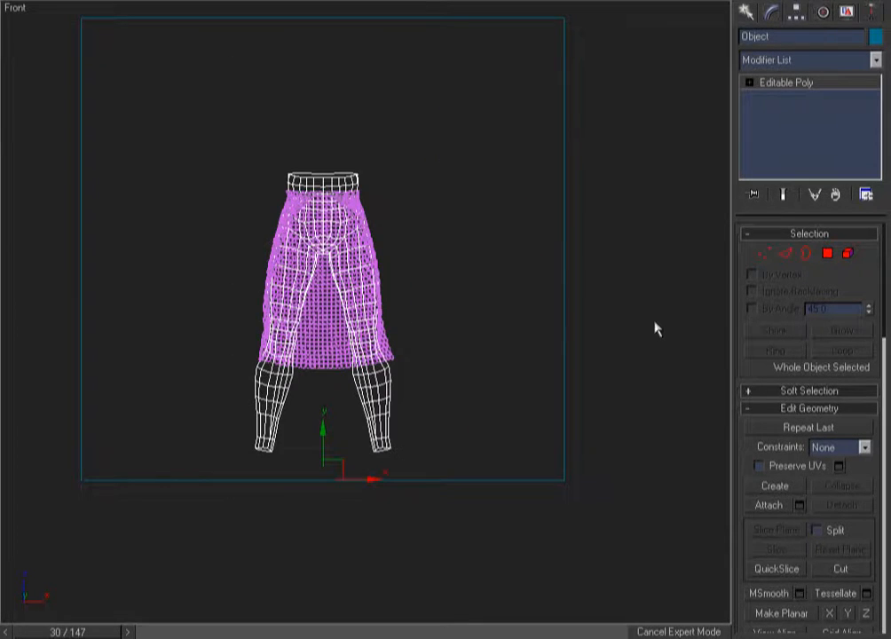
# Step: Bind the detached leg mesh to Dvd_Mesh_Body_PC with a Skin Wrap modifier
pyautogui.click(409, 398)
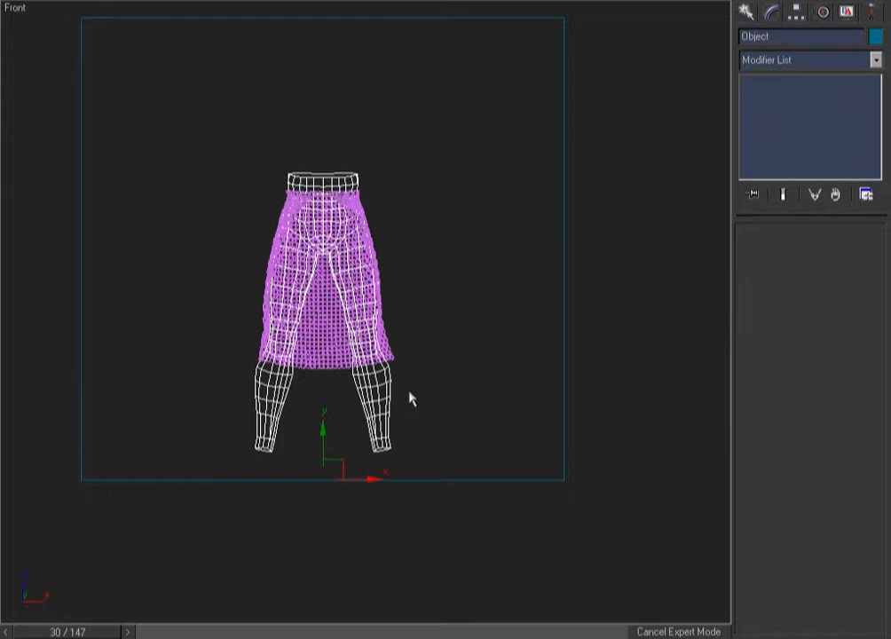
pyautogui.hotkey('ctrl', 'z')
pyautogui.rightClick(466, 304)
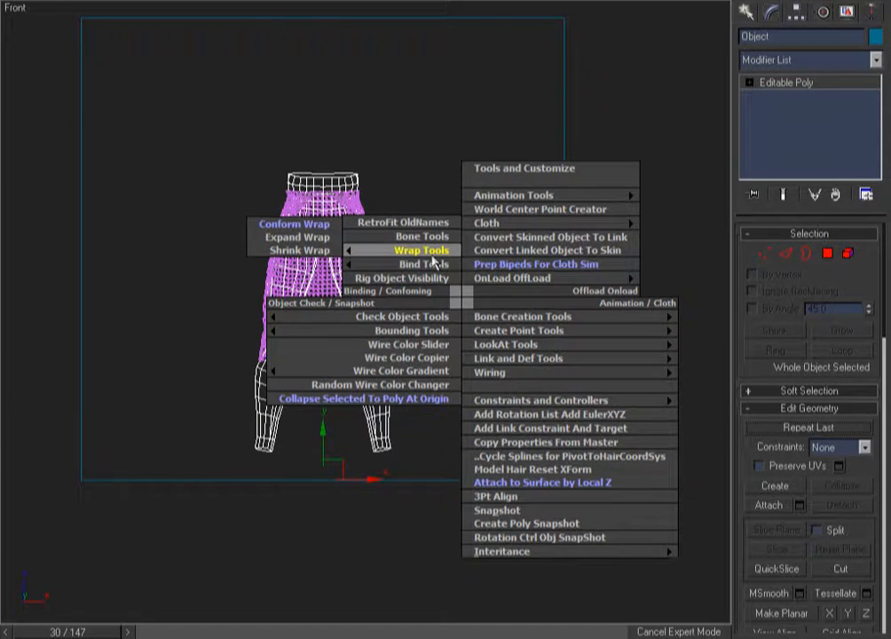
pyautogui.moveTo(390, 263)
pyautogui.click(326, 267)
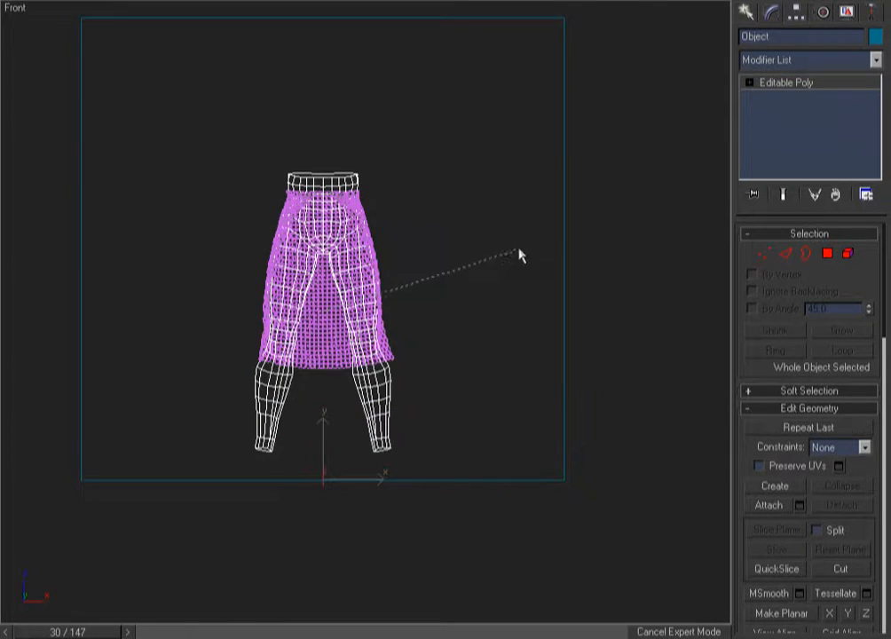
pyautogui.click(563, 266)
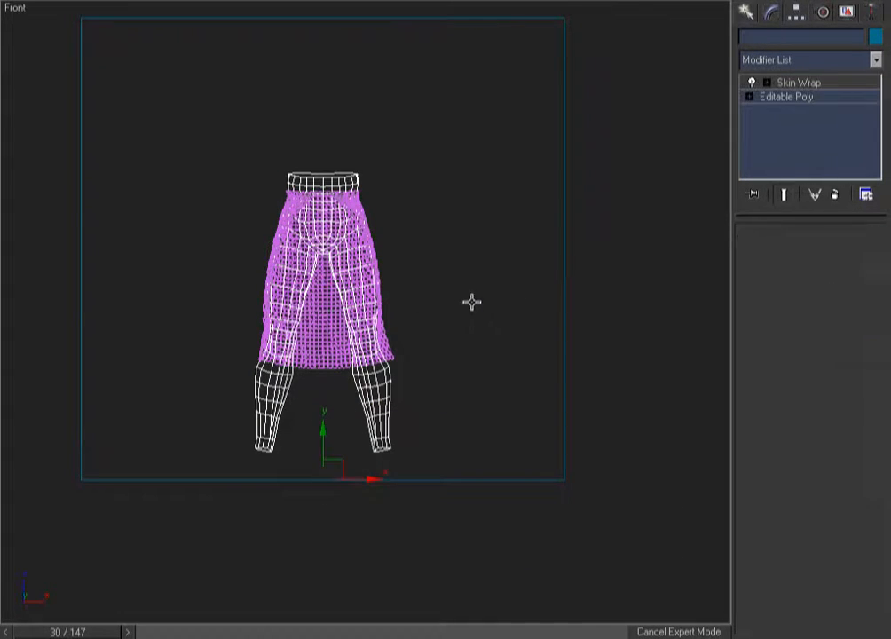
pyautogui.click(628, 248)
pyautogui.press('F3')
pyautogui.click(378, 410)
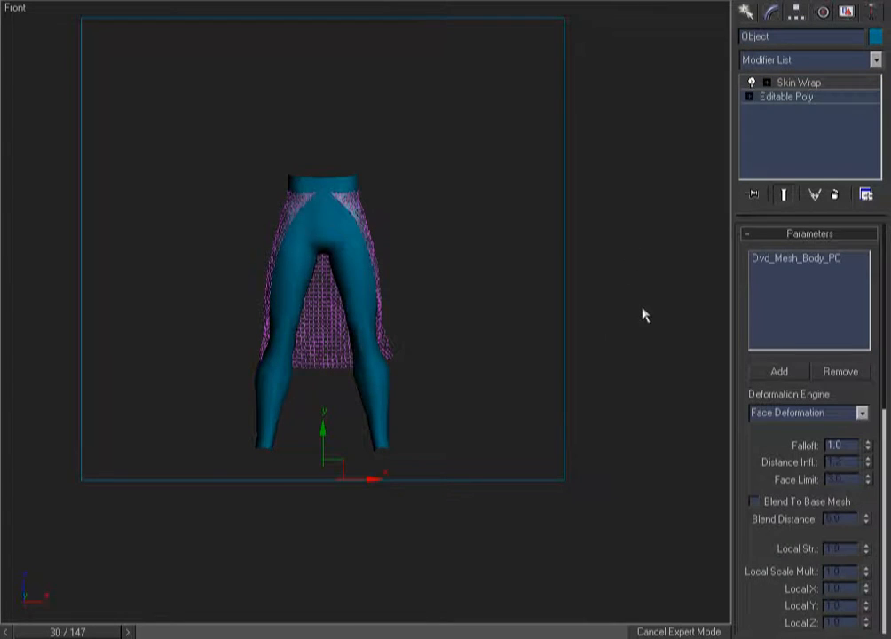
# Step: Check the skin-wrapped leg mesh against the chainmail in shaded and wireframe display
pyautogui.click(610, 263)
pyautogui.click(384, 415)
pyautogui.click(635, 325)
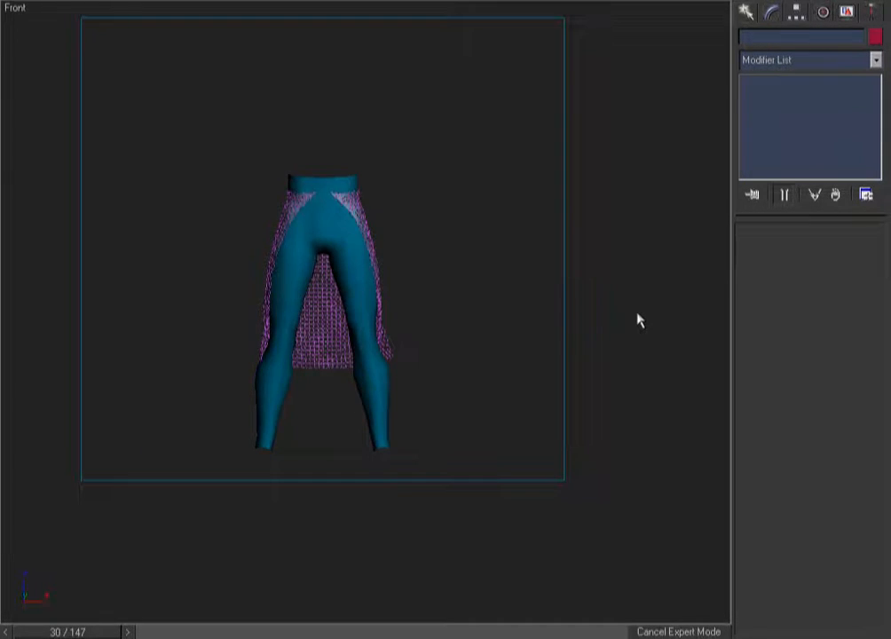
pyautogui.press('F3')
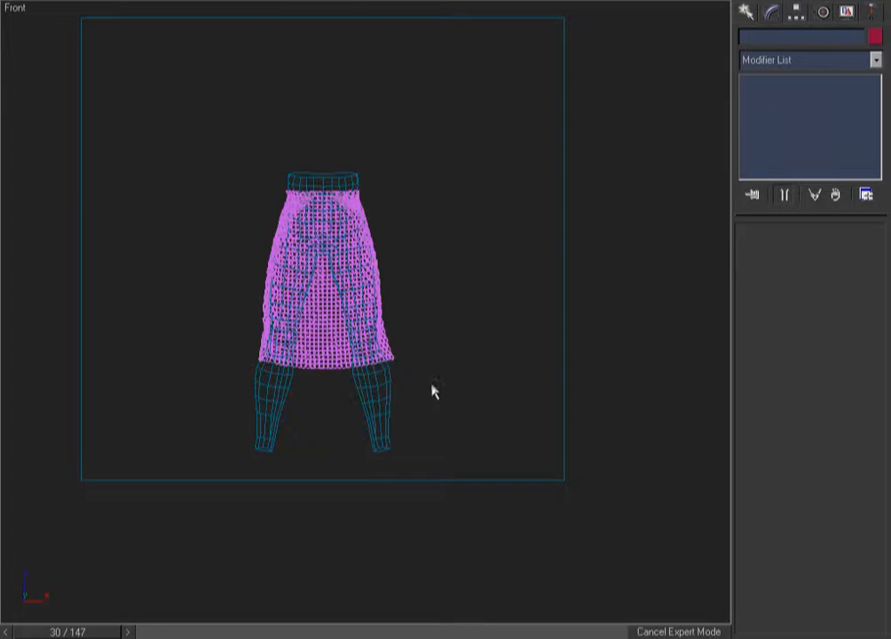
pyautogui.moveTo(449, 406); pyautogui.dragTo(315, 447)
pyautogui.press('F3')
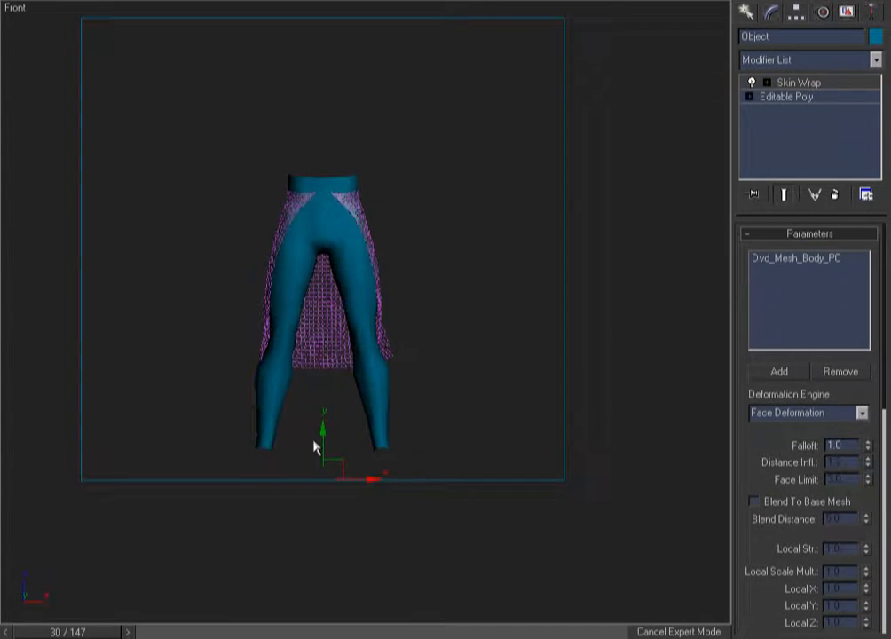
pyautogui.press('F3')
pyautogui.keyDown('alt'); pyautogui.moveTo(321, 421); pyautogui.dragTo(320, 423, button='middle'); pyautogui.keyUp('alt')
pyautogui.press('f')
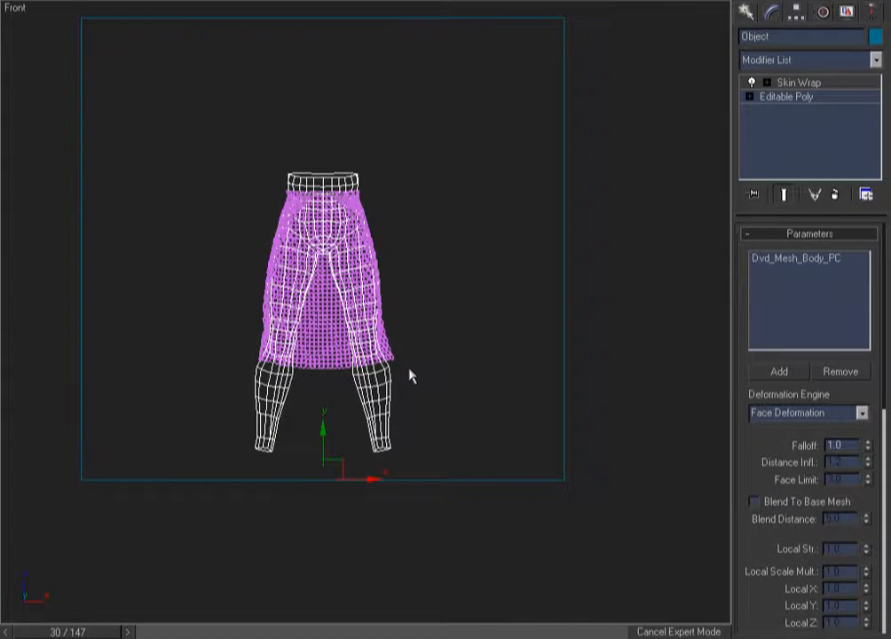
# Step: Isolate the leg mesh together with the plain cloth mesh beneath the chainmail rings, framed in a shaded front view
pyautogui.press('k')
pyautogui.press('F3')
pyautogui.hotkey('ctrl', 'w')
pyautogui.moveTo(465, 358); pyautogui.dragTo(303, 479)
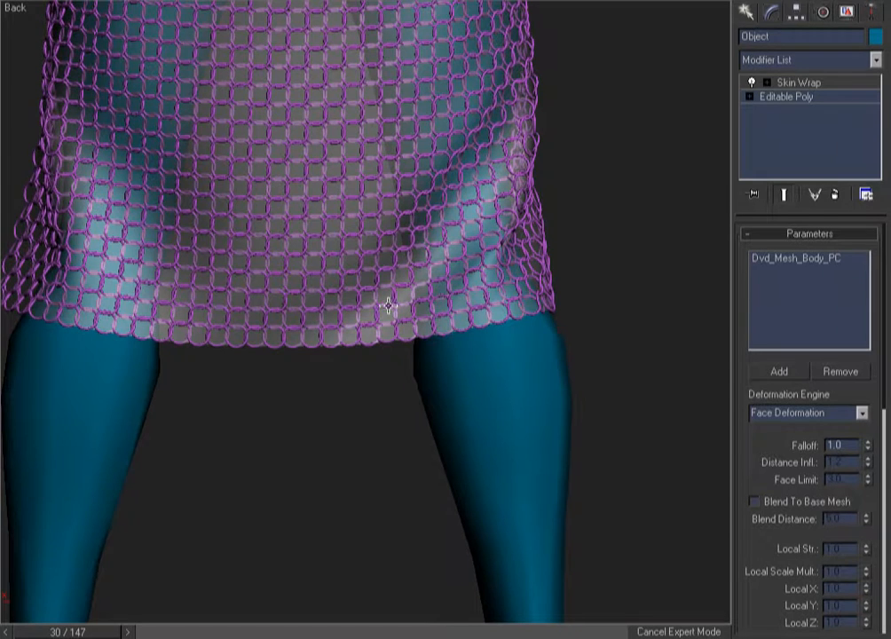
pyautogui.press('F3')
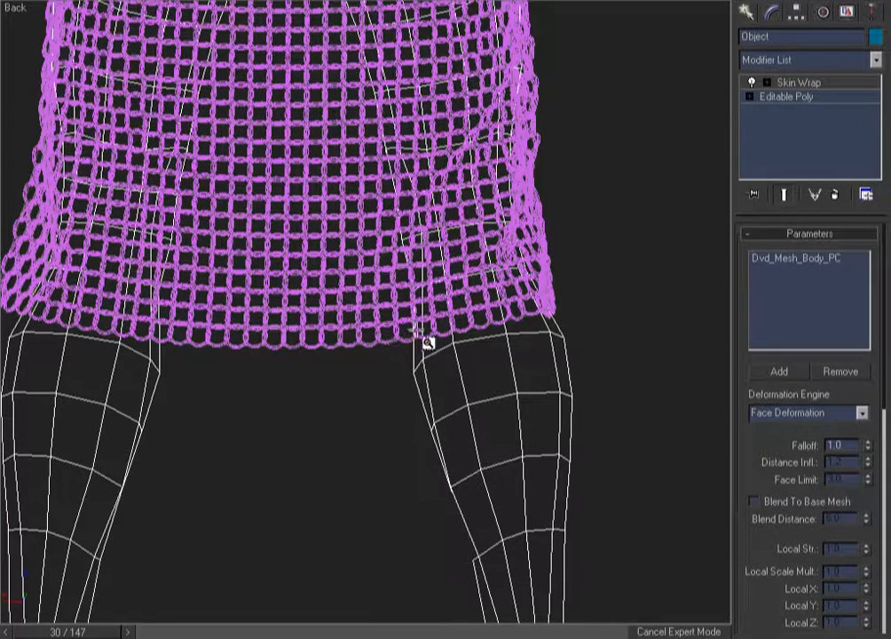
pyautogui.moveTo(416, 330); pyautogui.dragTo(370, 375)
pyautogui.rightClick(370, 374)
pyautogui.keyDown('ctrl'); pyautogui.click(373, 188); pyautogui.keyUp('ctrl')
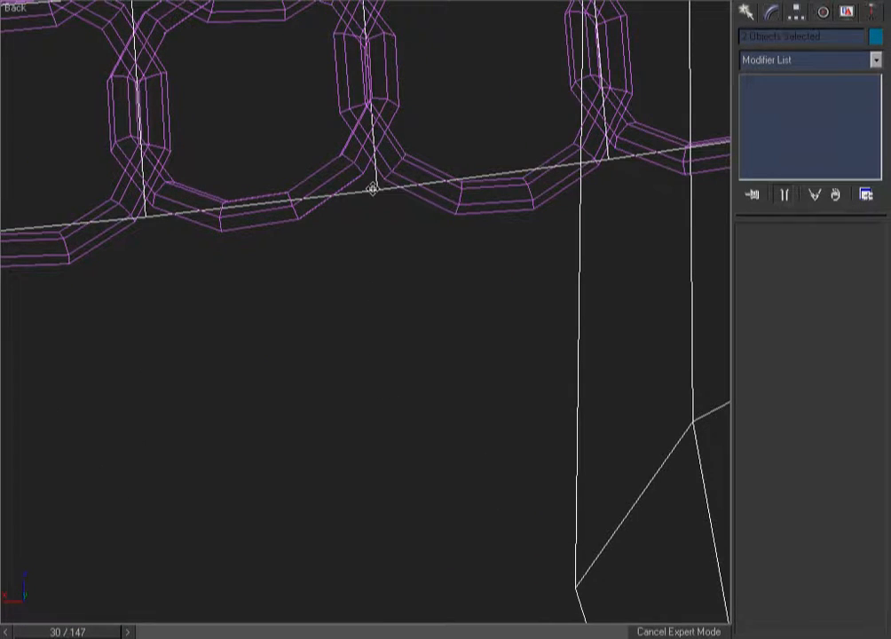
pyautogui.hotkey('alt', 'q')
pyautogui.press('f')
pyautogui.press('F3')
pyautogui.press('z')
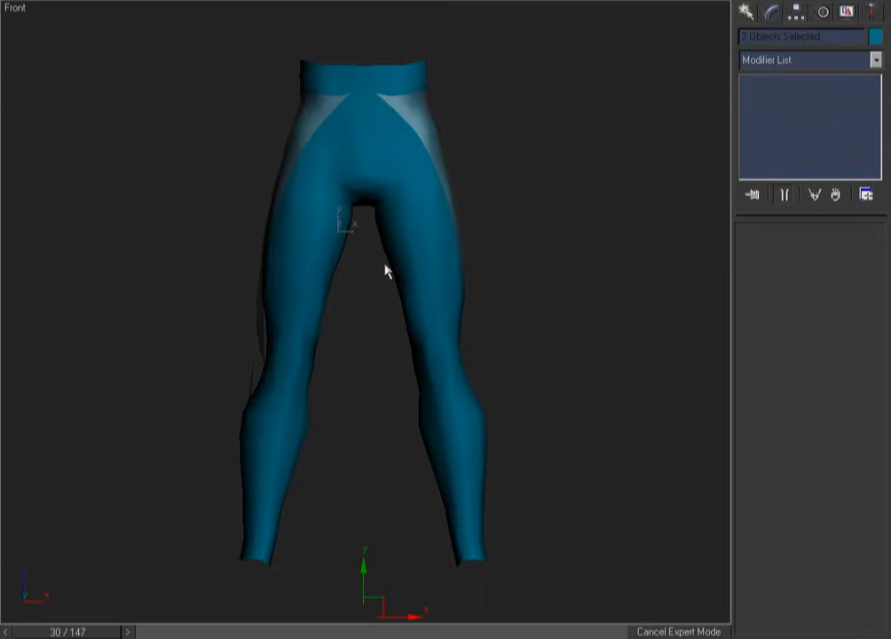
# Step: Examine how the plain cloth mesh drapes around the legs from several angles in wireframe and shaded display
pyautogui.press('F3')
pyautogui.press('F3')
pyautogui.click(501, 345)
pyautogui.moveTo(501, 345); pyautogui.dragTo(465, 352)
pyautogui.press('F3')
pyautogui.keyDown('alt'); pyautogui.moveTo(549, 337); pyautogui.dragTo(275, 283, button='middle'); pyautogui.keyUp('alt')
pyautogui.rightClick(346, 351)
pyautogui.click(436, 320)
pyautogui.press('F3')
pyautogui.click(497, 292)
pyautogui.press('F3')
pyautogui.press('F3')
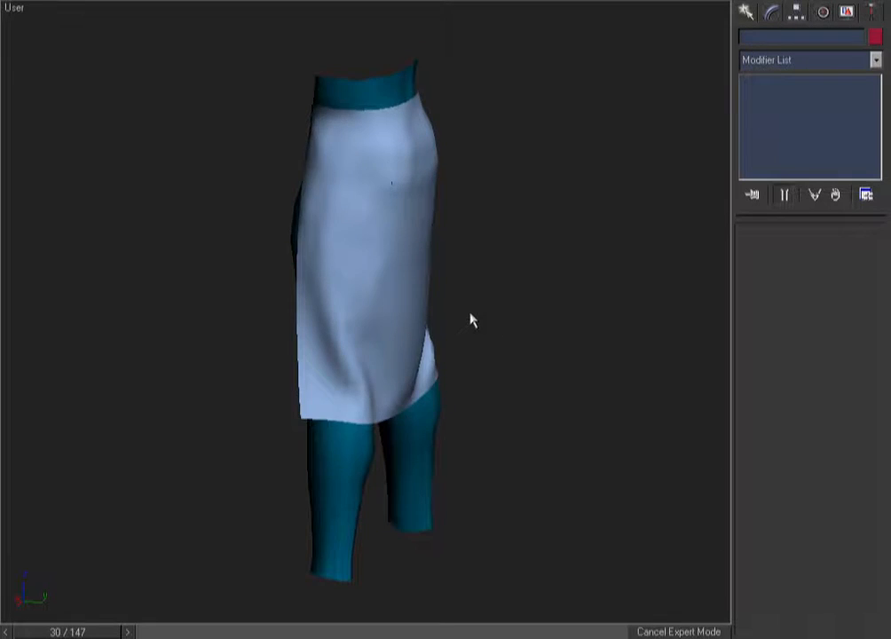
pyautogui.press('F3')
pyautogui.press('f')
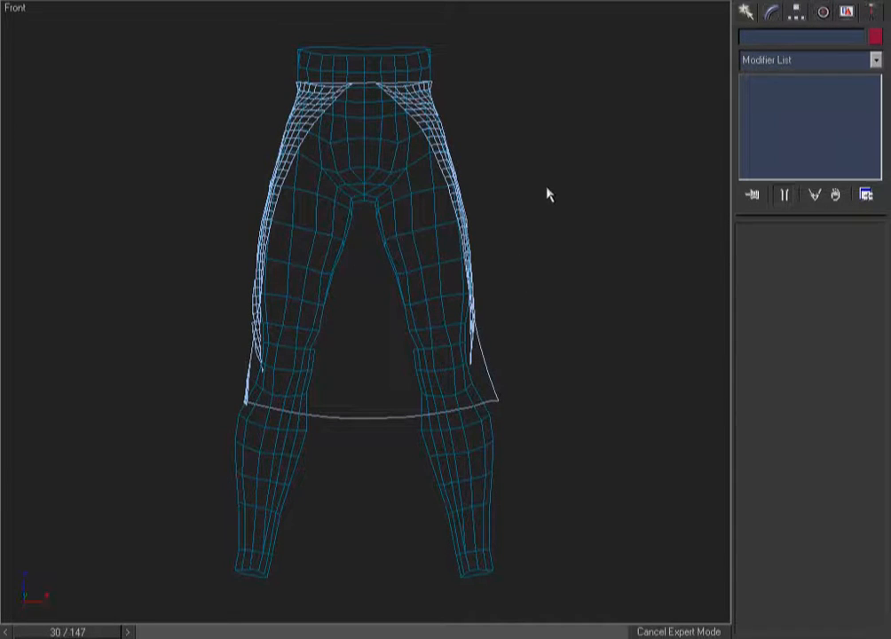
# Step: Compare the polygon density of the leg mesh with that of the cloth grid, and return to the front wireframe view
pyautogui.click(365, 350)
pyautogui.moveTo(570, 338)
pyautogui.keyDown('alt'); pyautogui.mouseDown(button='middle')
pyautogui.moveTo(327, 350)
pyautogui.moveTo(276, 146)
pyautogui.mouseUp(button='middle'); pyautogui.keyUp('alt')
pyautogui.press('F3')
pyautogui.press('F3')
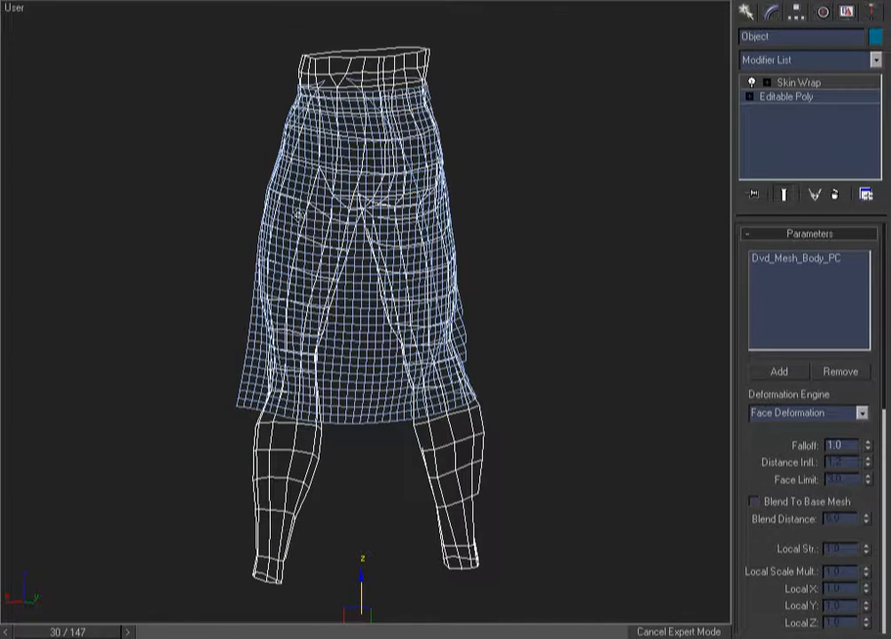
pyautogui.click(364, 397)
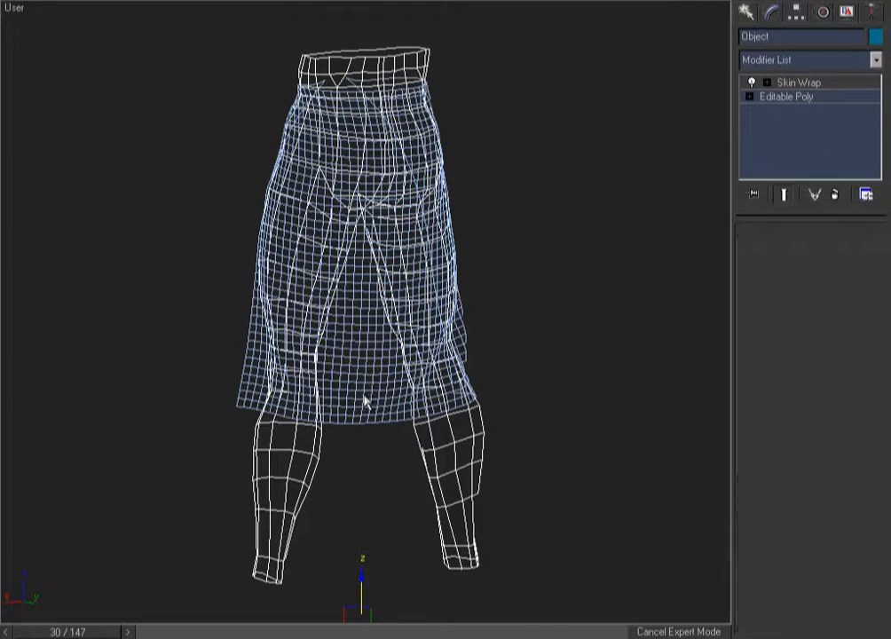
pyautogui.press('F3')
pyautogui.click(468, 469)
pyautogui.press('F3')
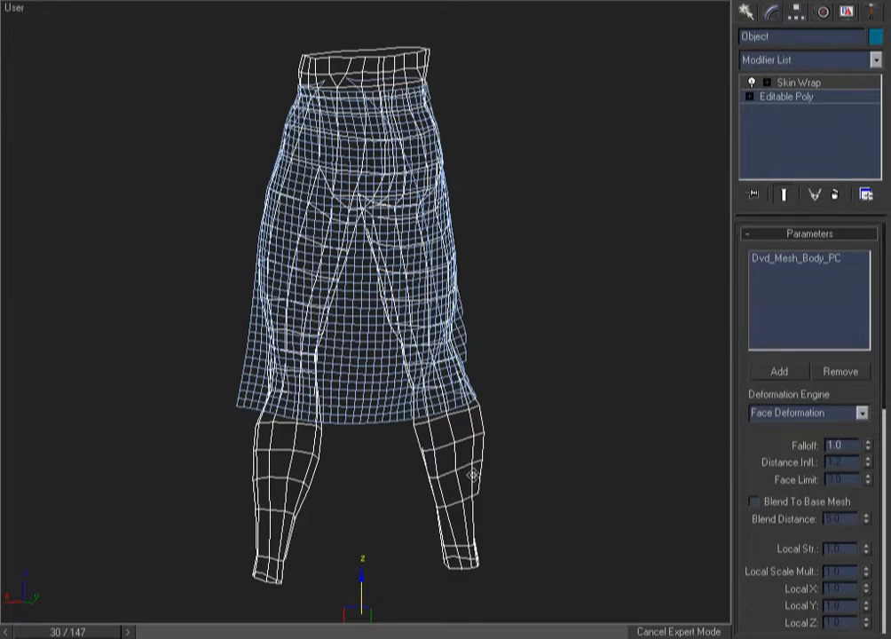
pyautogui.keyDown('alt'); pyautogui.moveTo(217, 348); pyautogui.dragTo(272, 343, button='middle'); pyautogui.keyUp('alt')
pyautogui.press('F3')
pyautogui.press('f')
pyautogui.press('F3')
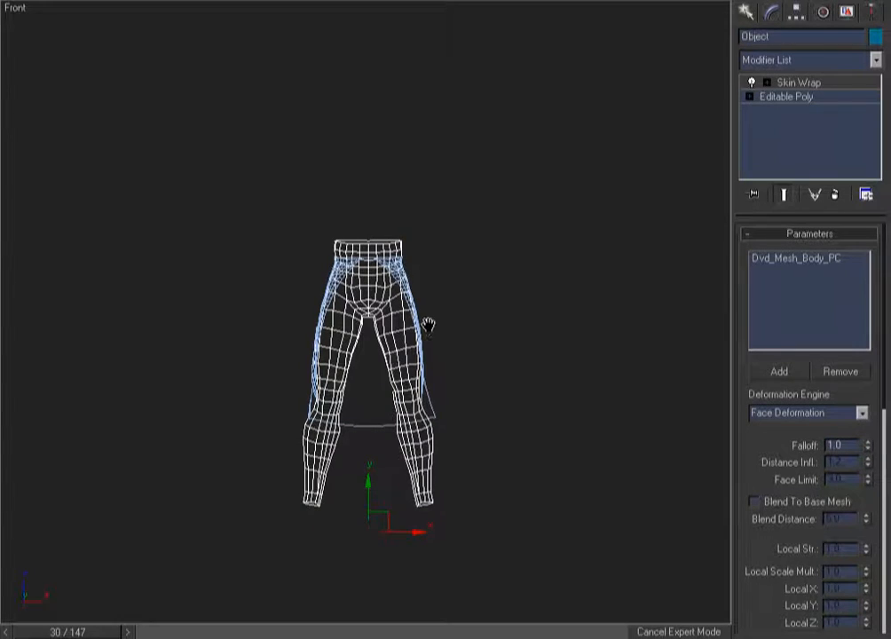
# Step: Add a MeshSmooth modifier with 1 iteration above Skin Wrap on the leg mesh and turn off Isoline Display
pyautogui.moveTo(428, 325); pyautogui.dragTo(450, 268, button='middle')
pyautogui.rightClick(521, 181)
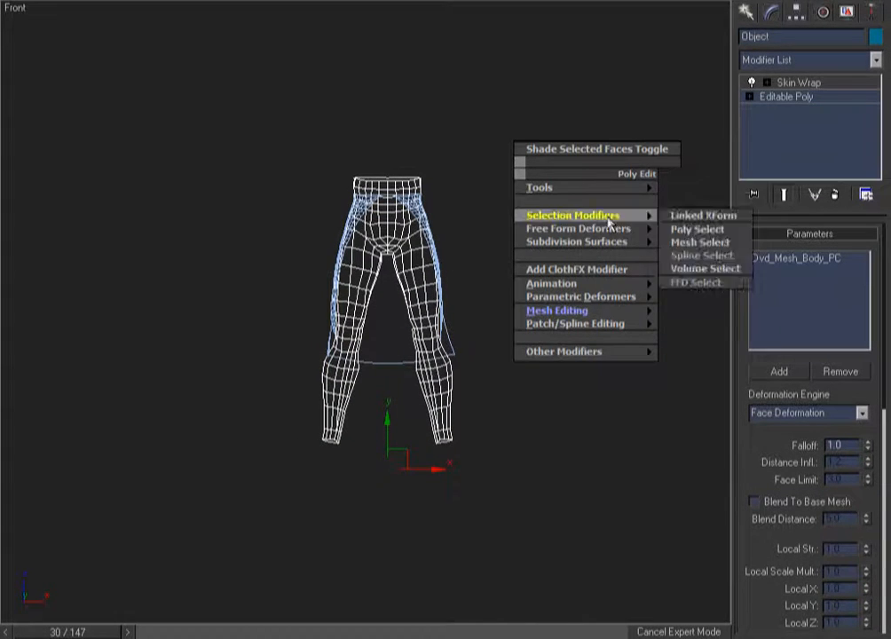
pyautogui.moveTo(622, 241)
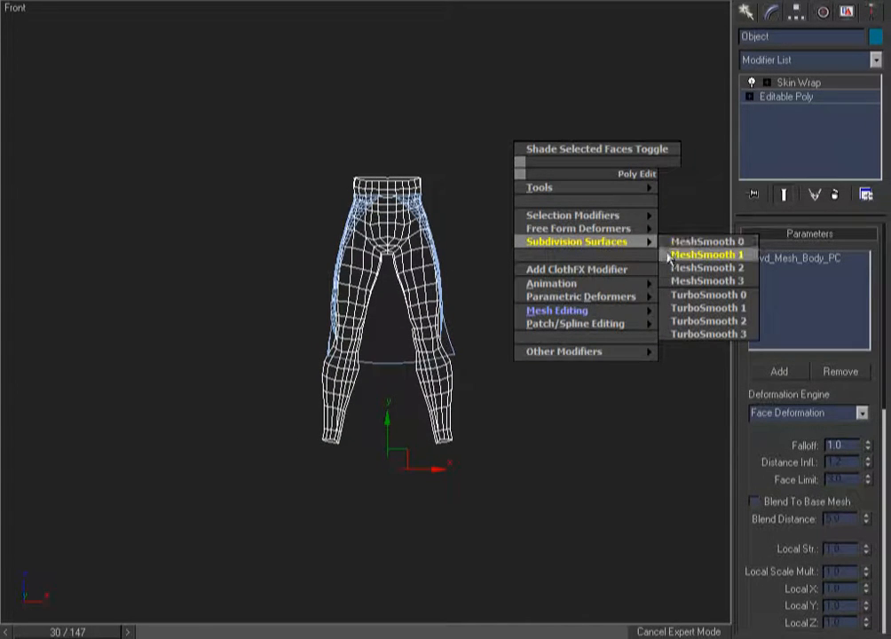
pyautogui.click(670, 256)
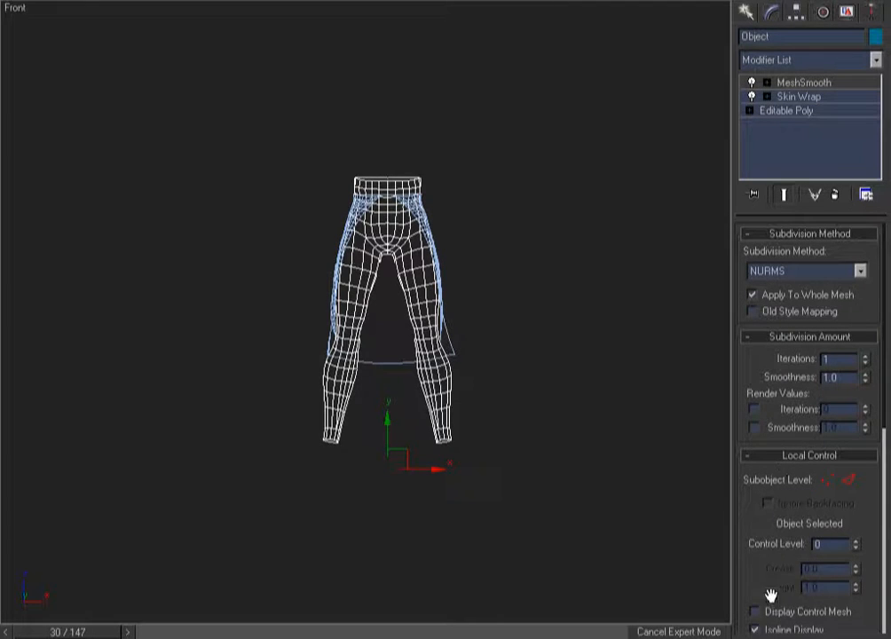
pyautogui.click(756, 629)
pyautogui.moveTo(501, 335)
pyautogui.keyDown('alt'); pyautogui.mouseDown(button='middle')
pyautogui.moveTo(328, 334)
pyautogui.moveTo(368, 302)
pyautogui.moveTo(473, 331)
pyautogui.moveTo(630, 333)
pyautogui.mouseUp(button='middle'); pyautogui.keyUp('alt')
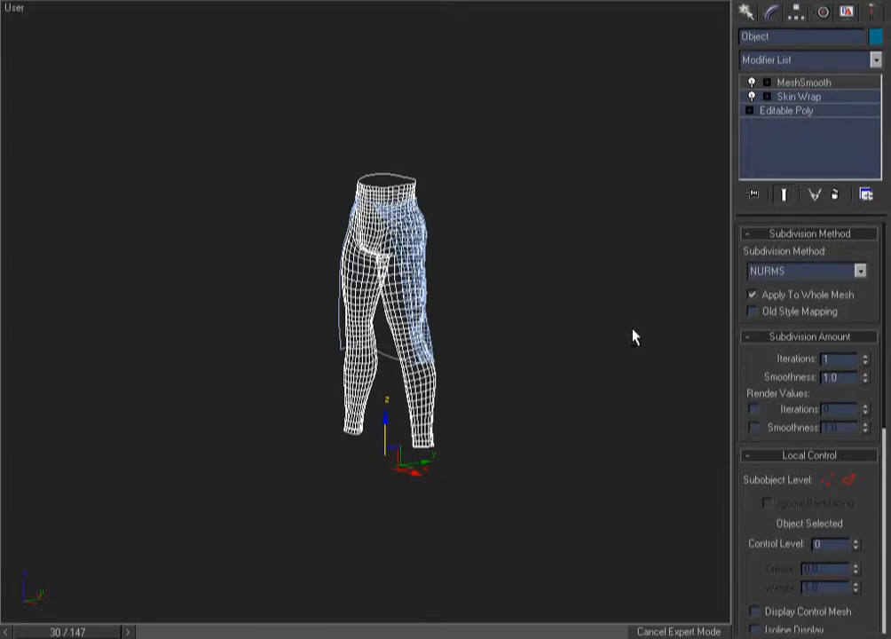
pyautogui.press('f')
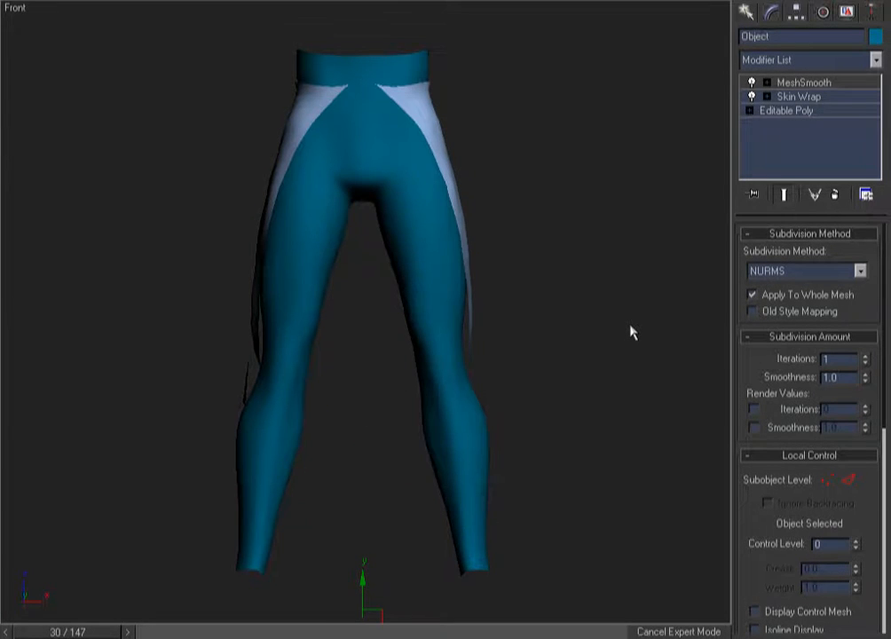
# Step: Add a Mesh Select modifier above MeshSmooth on the leg mesh and return to the front wireframe view
pyautogui.rightClick(527, 168)
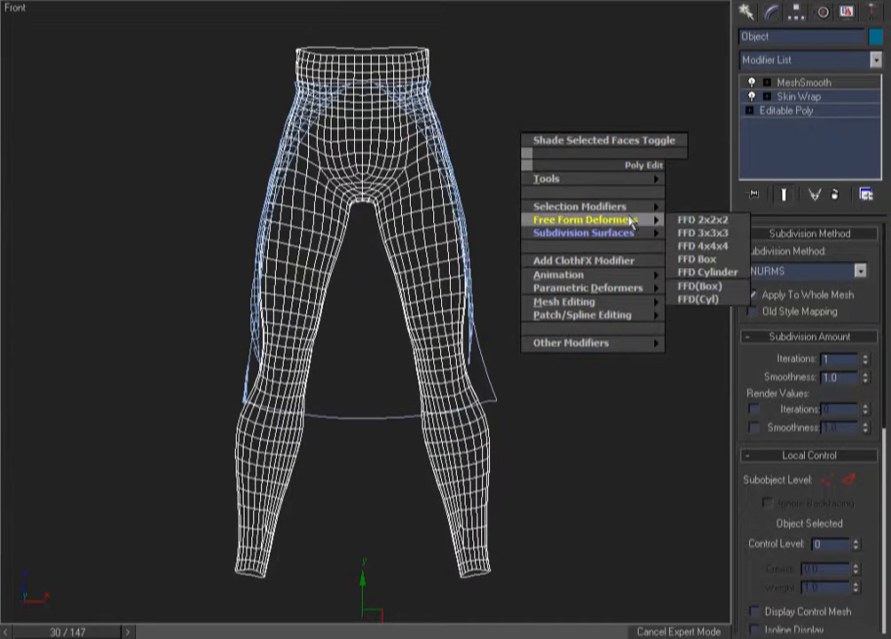
pyautogui.moveTo(617, 206)
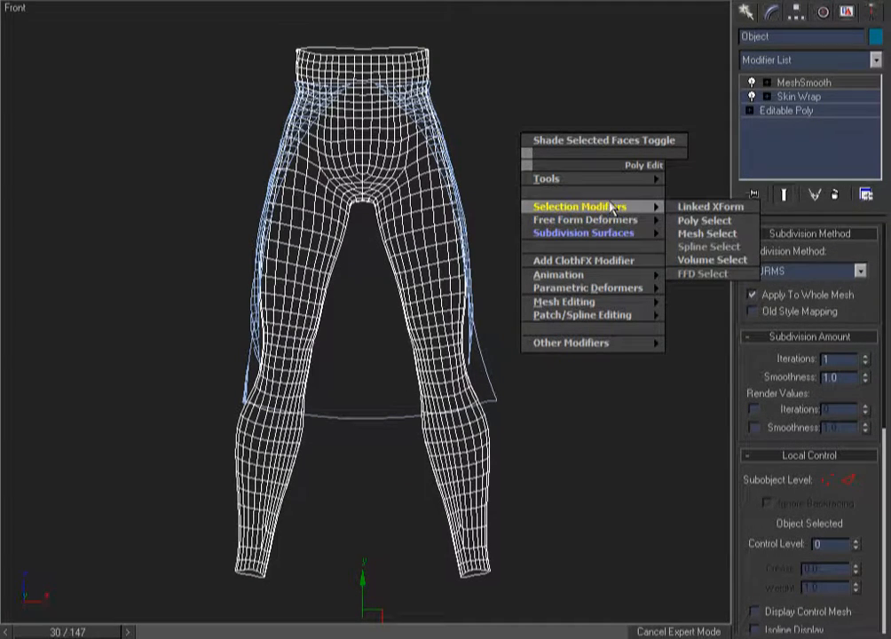
pyautogui.click(708, 234)
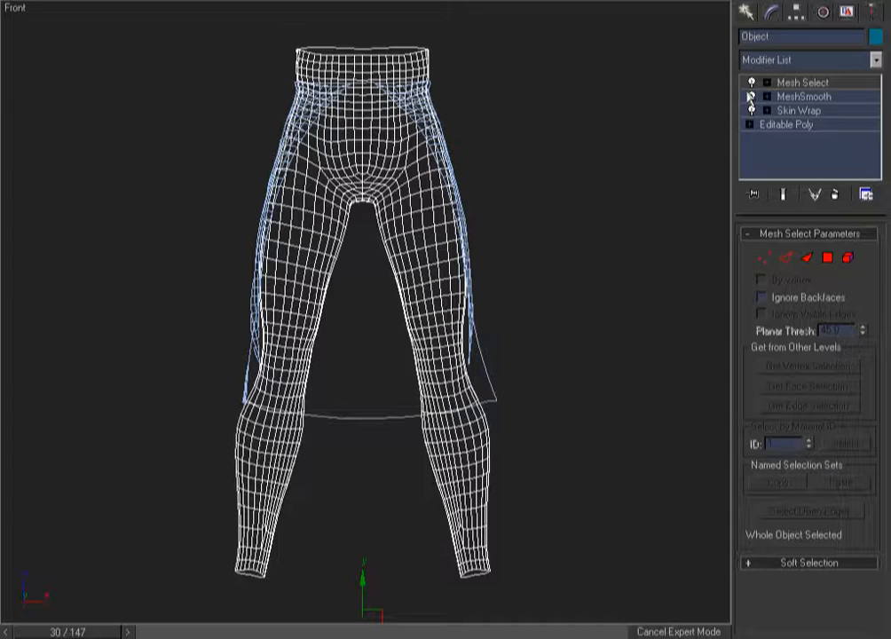
pyautogui.press('F3')
pyautogui.moveTo(658, 167)
pyautogui.keyDown('alt'); pyautogui.mouseDown(button='middle')
pyautogui.moveTo(503, 272)
pyautogui.moveTo(441, 289)
pyautogui.moveTo(495, 263)
pyautogui.mouseUp(button='middle'); pyautogui.keyUp('alt')
pyautogui.click(495, 263)
pyautogui.press('f')
pyautogui.press('F3')
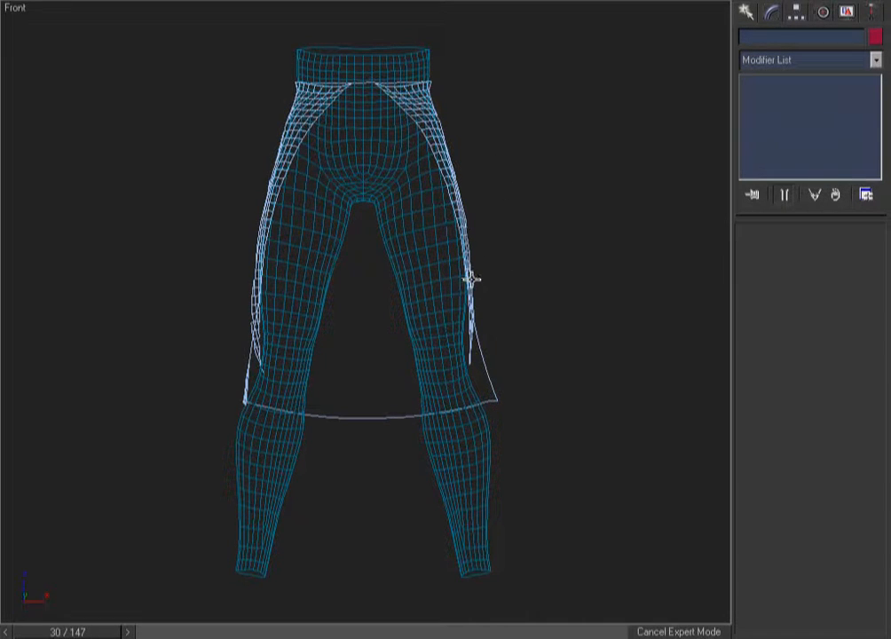
# Step: Select the plain cloth mesh around the legs
pyautogui.click(471, 278)
pyautogui.click(435, 61)
pyautogui.click(495, 343)
pyautogui.click(472, 322)
pyautogui.click(577, 285)
pyautogui.click(471, 308)
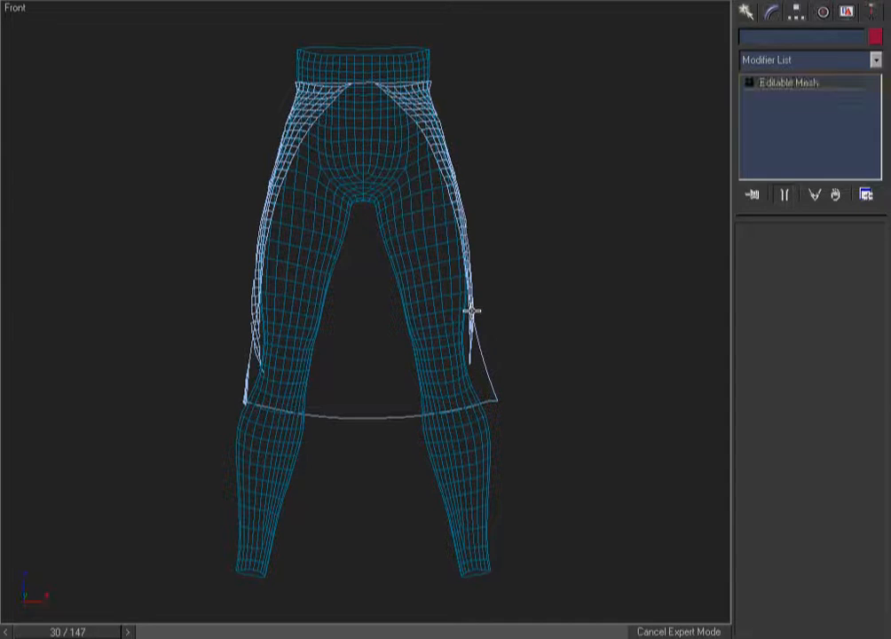
# Step: Set the transform center to Pivot Center for the cloth mesh and bring the coat and chainmail back into view
pyautogui.keyDown('shift'); pyautogui.rightClick(471, 310); pyautogui.keyUp('shift')
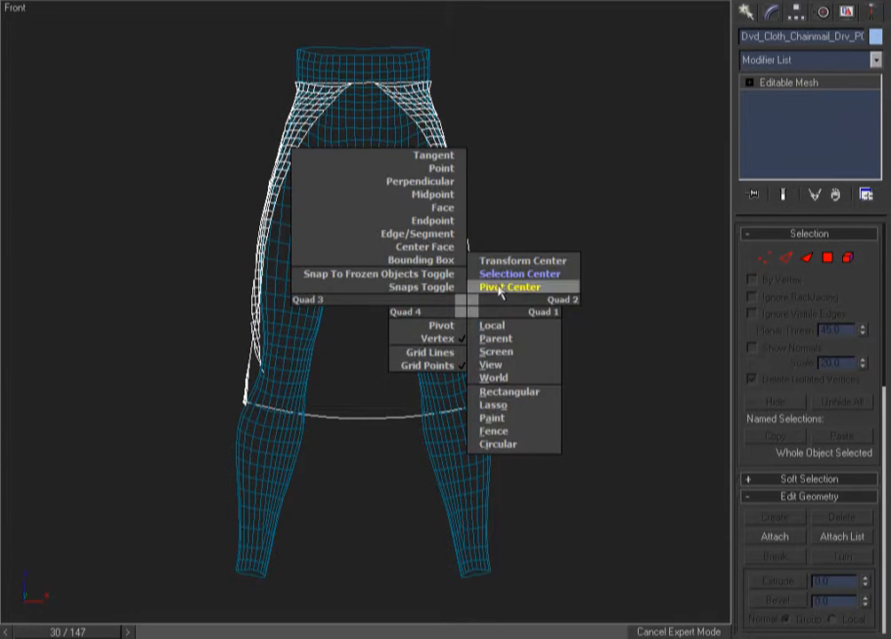
pyautogui.click(502, 288)
pyautogui.press('F3')
pyautogui.press('F3')
pyautogui.keyDown('alt'); pyautogui.moveTo(525, 337); pyautogui.dragTo(320, 361, button='middle'); pyautogui.keyUp('alt')
pyautogui.press('f')
pyautogui.press('F3')
pyautogui.hotkey('ctrl', 'z')
pyautogui.hotkey('ctrl', 'y')
pyautogui.hotkey('ctrl', 'z')
pyautogui.press('F3')
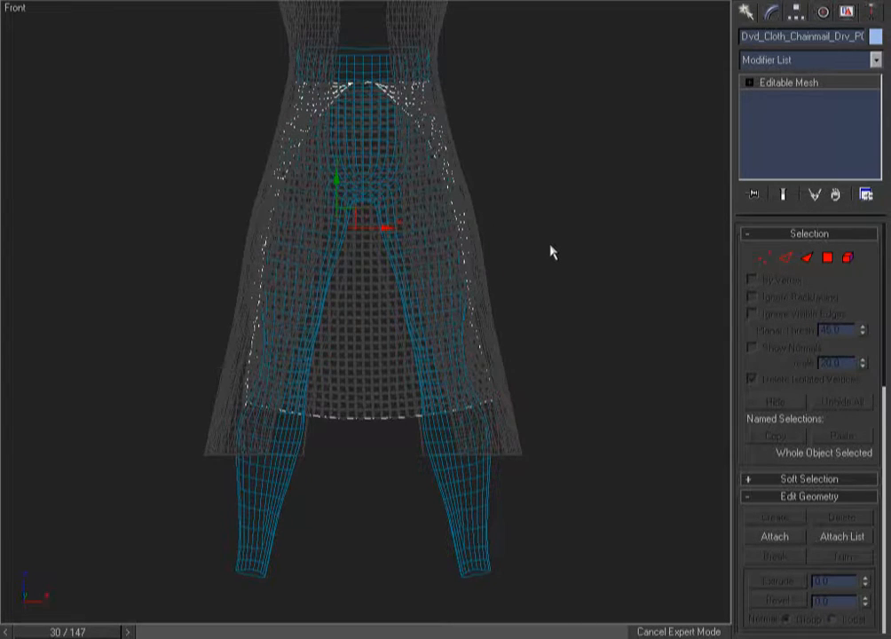
# Step: Examine the cloth mesh and its pivot location against the leg mesh, both with the coat shown and in isolation
pyautogui.scroll(-4, 527, 213)
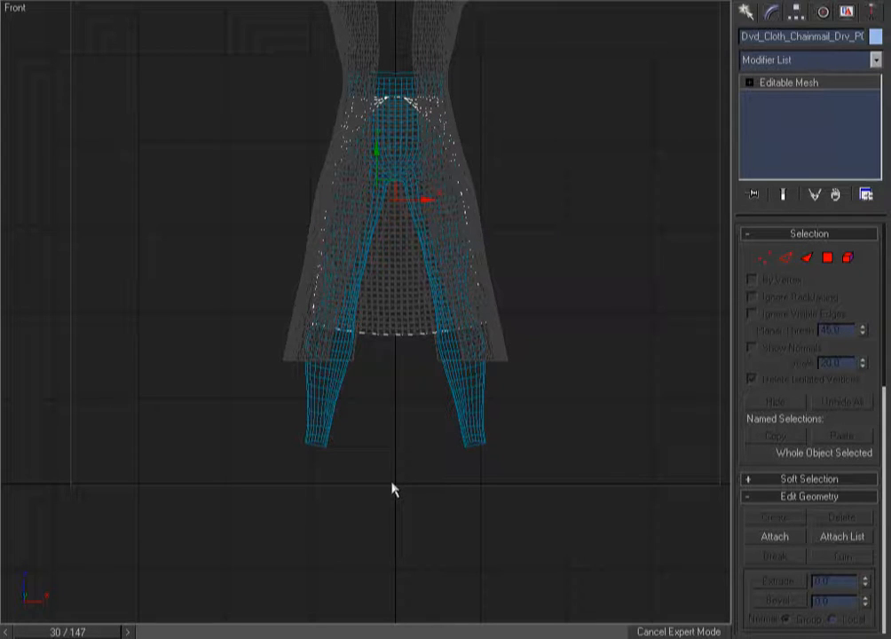
pyautogui.hotkey('ctrl', 'shift', 'd')
pyautogui.moveTo(441, 465)
pyautogui.mouseDown()
pyautogui.moveTo(410, 540)
pyautogui.moveTo(484, 504)
pyautogui.mouseUp()
pyautogui.press('Escape')
pyautogui.press('F3')
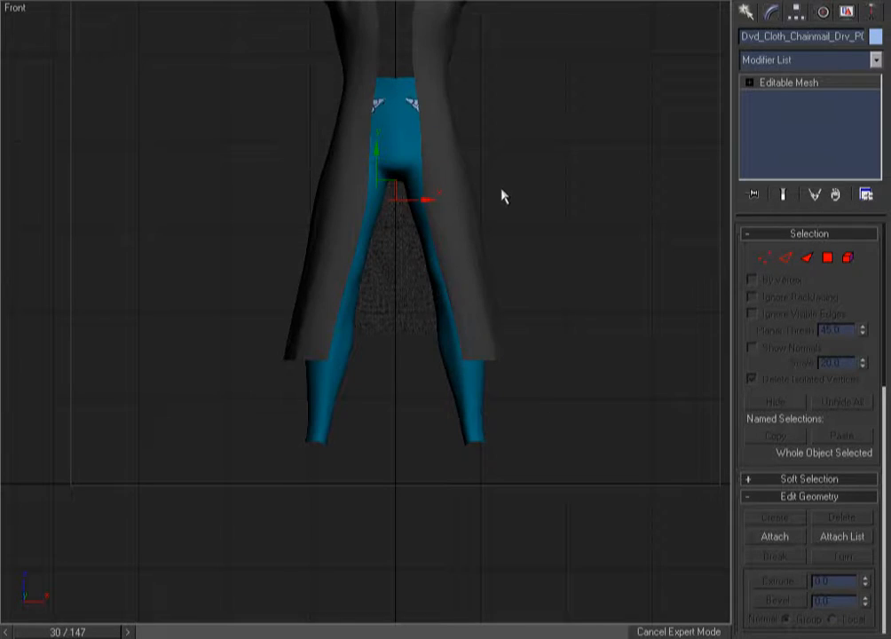
pyautogui.hotkey('alt', 'q')
pyautogui.press('F3')
pyautogui.moveTo(553, 282)
pyautogui.keyDown('alt'); pyautogui.mouseDown(button='middle')
pyautogui.moveTo(352, 340)
pyautogui.moveTo(402, 296)
pyautogui.mouseUp(button='middle'); pyautogui.keyUp('alt')
pyautogui.press('F3')
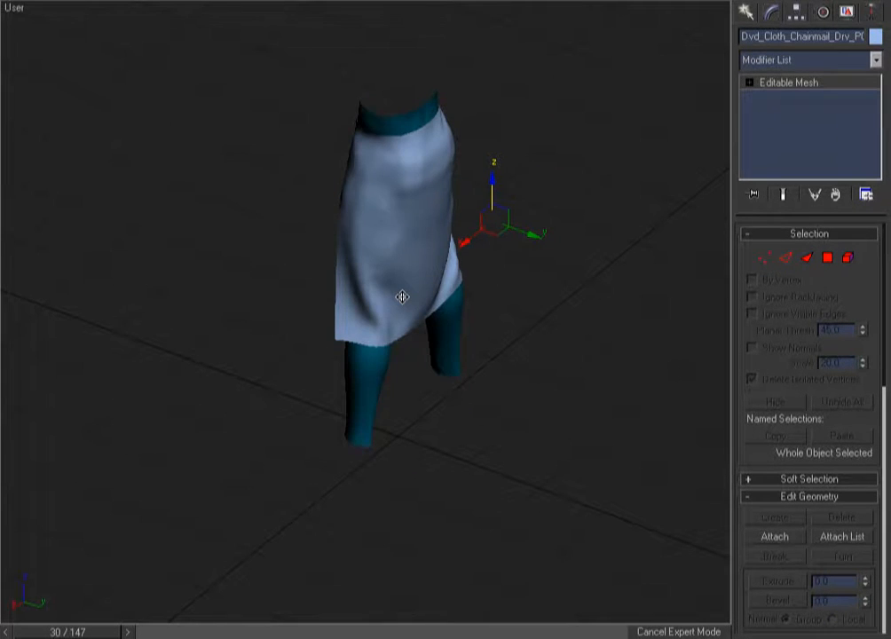
pyautogui.keyDown('alt'); pyautogui.moveTo(464, 323); pyautogui.dragTo(637, 305, button='middle'); pyautogui.keyUp('alt')
pyautogui.press('F3')
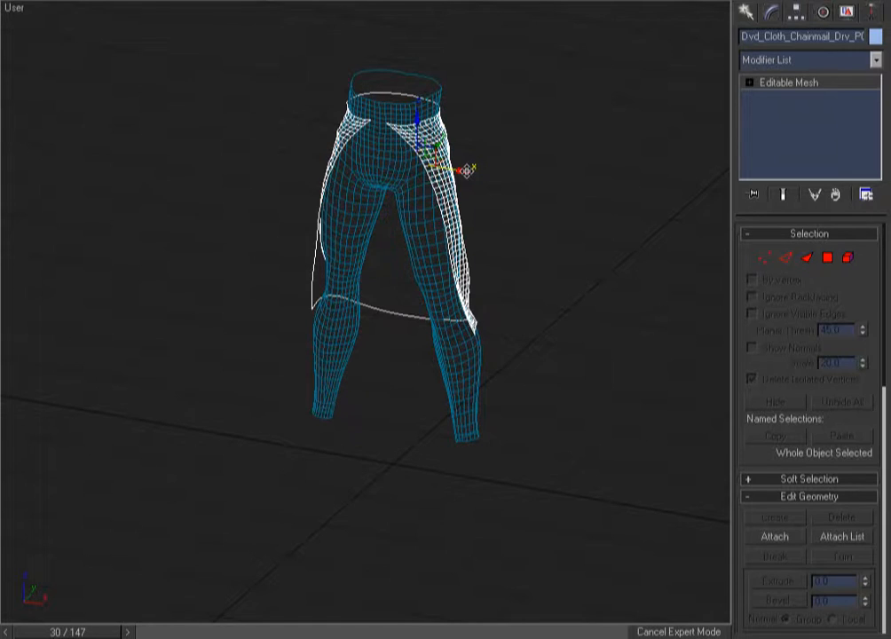
pyautogui.press('F3')
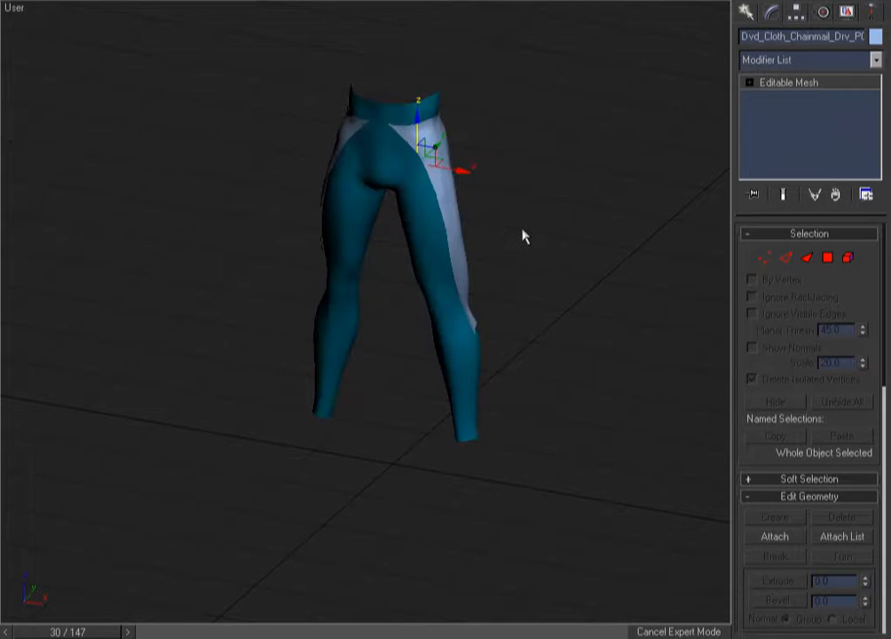
pyautogui.hotkey('alt', 'q')
pyautogui.press('F3')
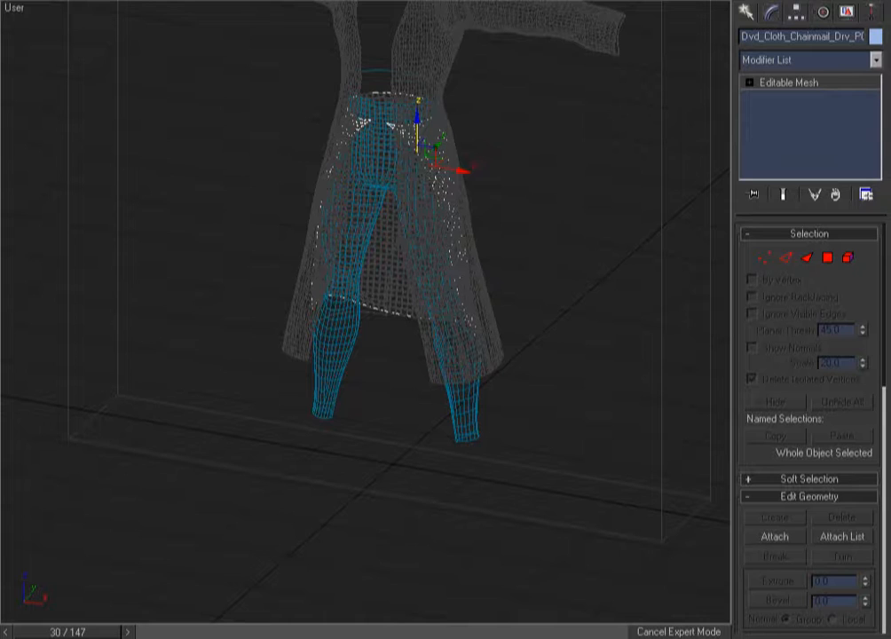
pyautogui.rightClick(417, 190)
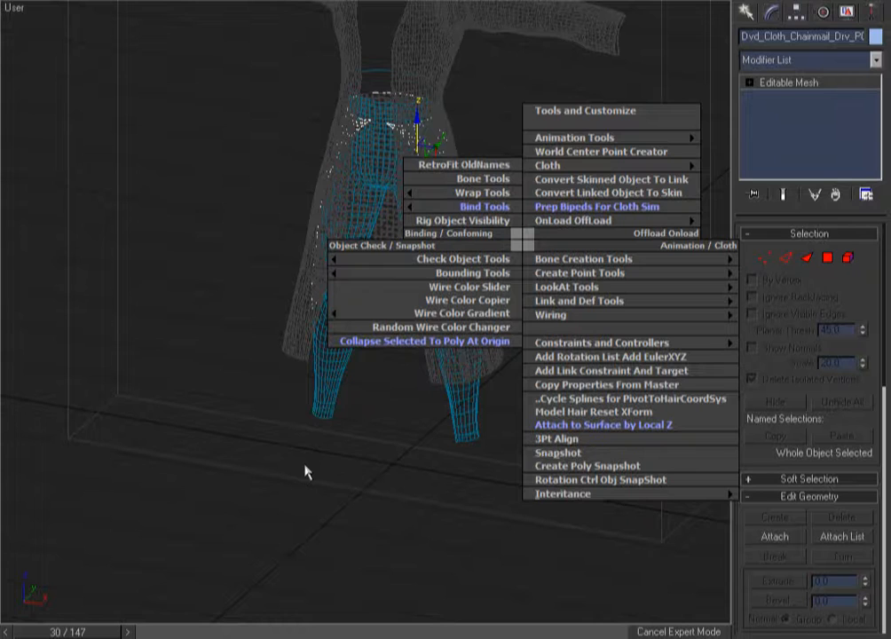
pyautogui.press('Escape')
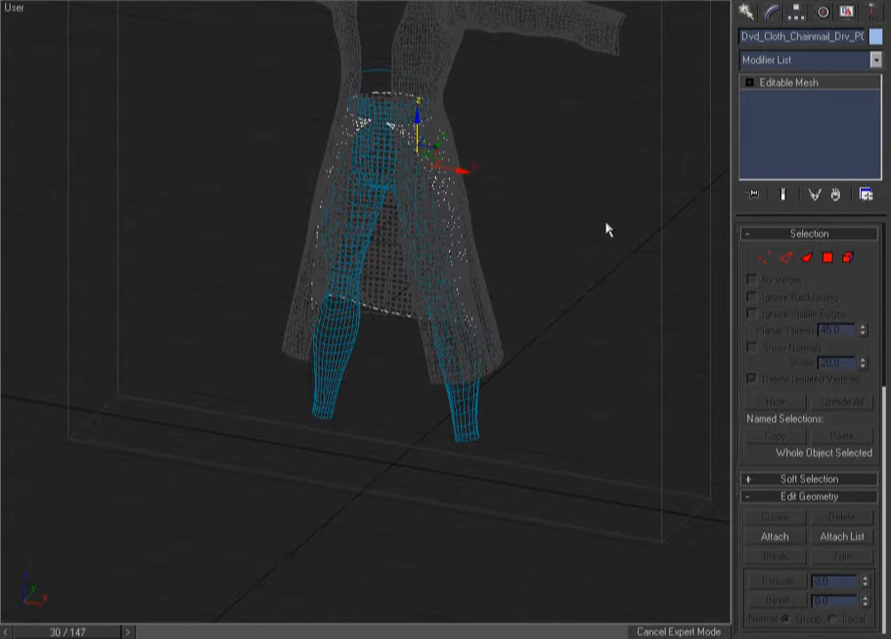
pyautogui.click(479, 207)
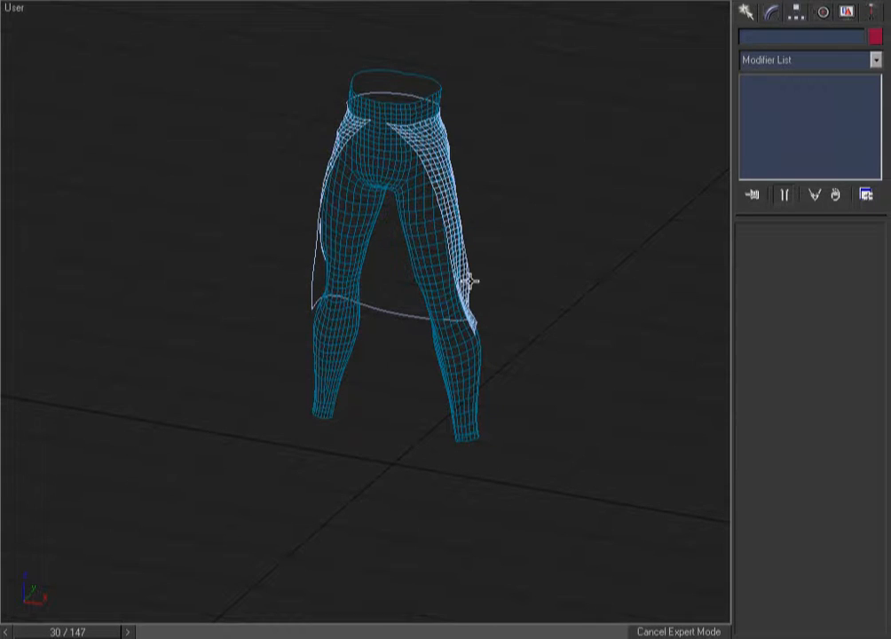
# Step: Collapse the plain cloth mesh to an editable poly with its pivot at the world origin, and deselect it
pyautogui.click(471, 279)
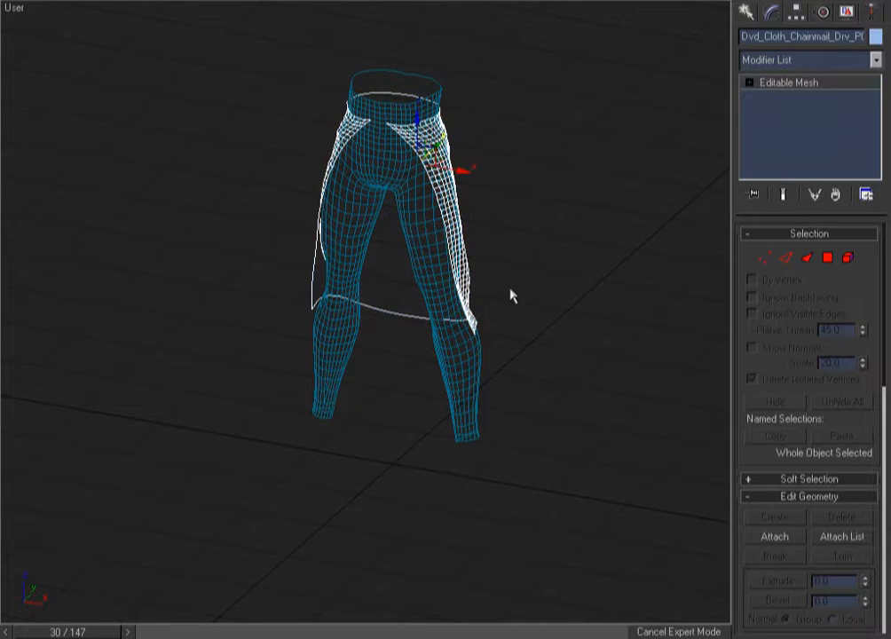
pyautogui.rightClick(518, 189)
pyautogui.click(372, 386)
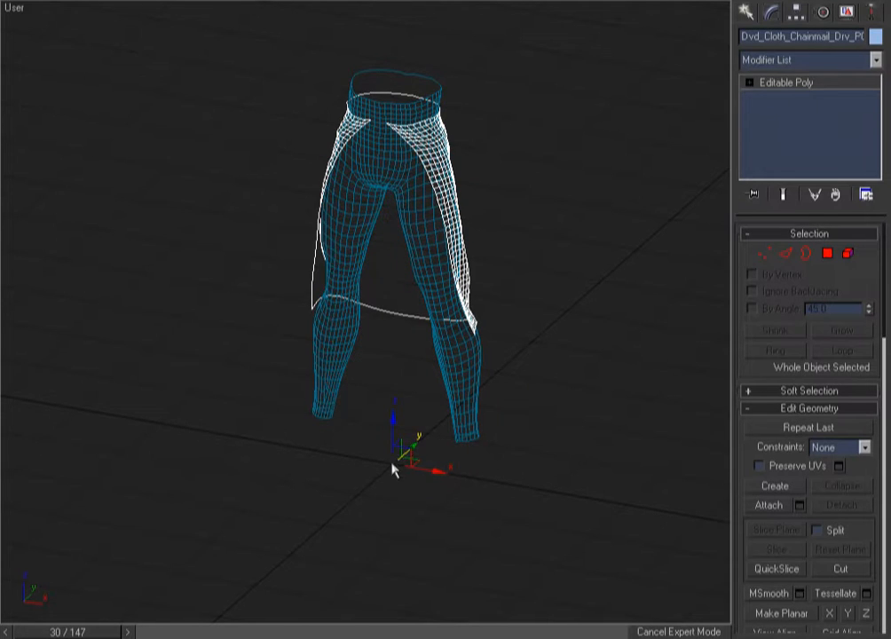
pyautogui.press('F3')
pyautogui.press('F3')
pyautogui.moveTo(569, 339)
pyautogui.keyDown('alt'); pyautogui.mouseDown(button='middle')
pyautogui.moveTo(527, 344)
pyautogui.moveTo(411, 325)
pyautogui.mouseUp(button='middle'); pyautogui.keyUp('alt')
pyautogui.click(579, 253)
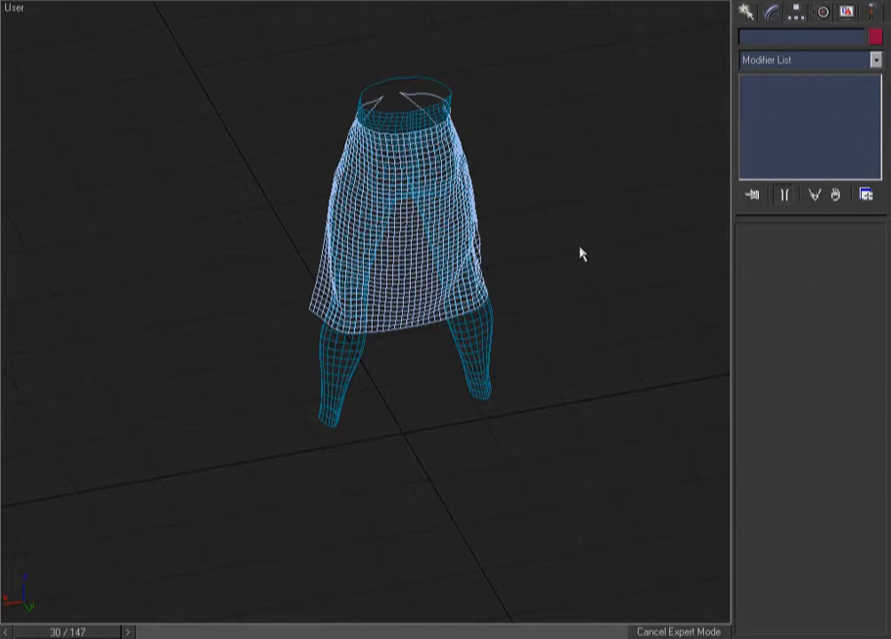
# Step: Pick chain links Dvd_Mesh_ChainLink-0001 through 1600 by name and show only them with the cloth and leg meshes, hiding the coat and body
pyautogui.press('F3')
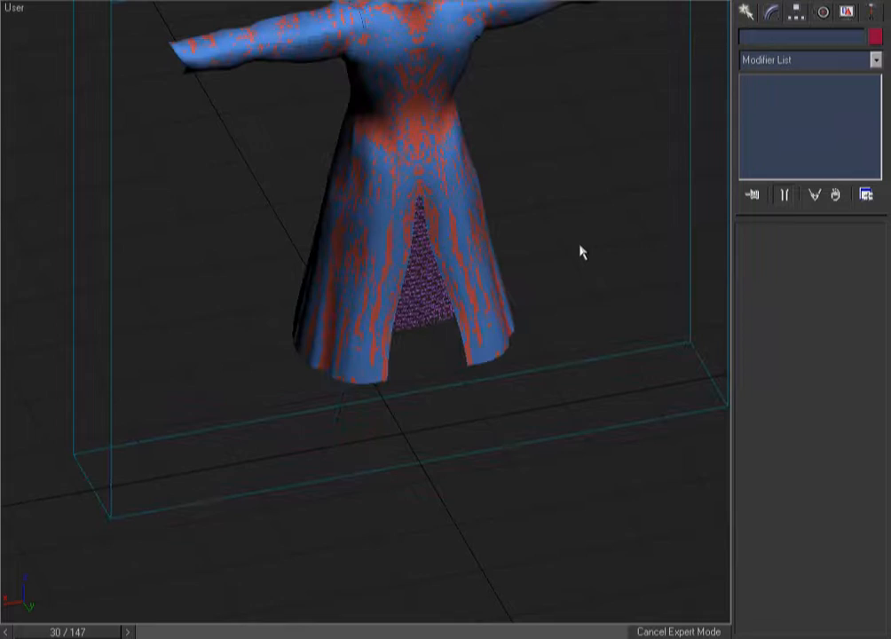
pyautogui.press('F3')
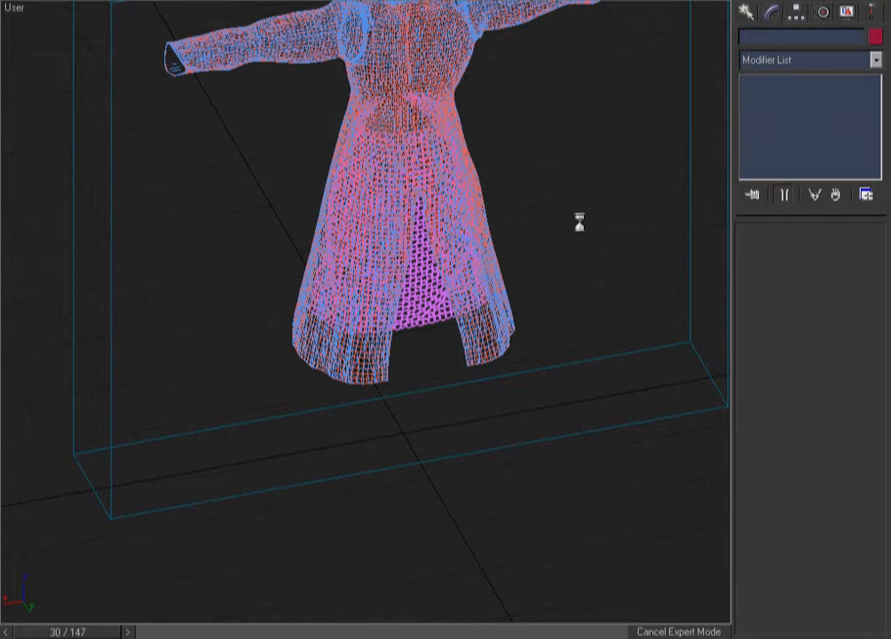
pyautogui.press('h')
pyautogui.click(495, 168)
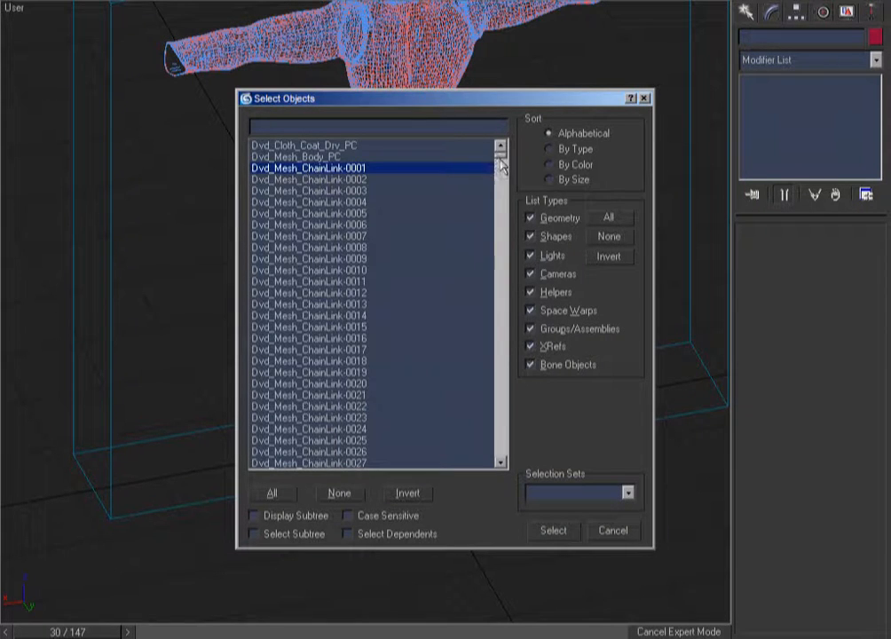
pyautogui.moveTo(501, 163); pyautogui.dragTo(506, 482)
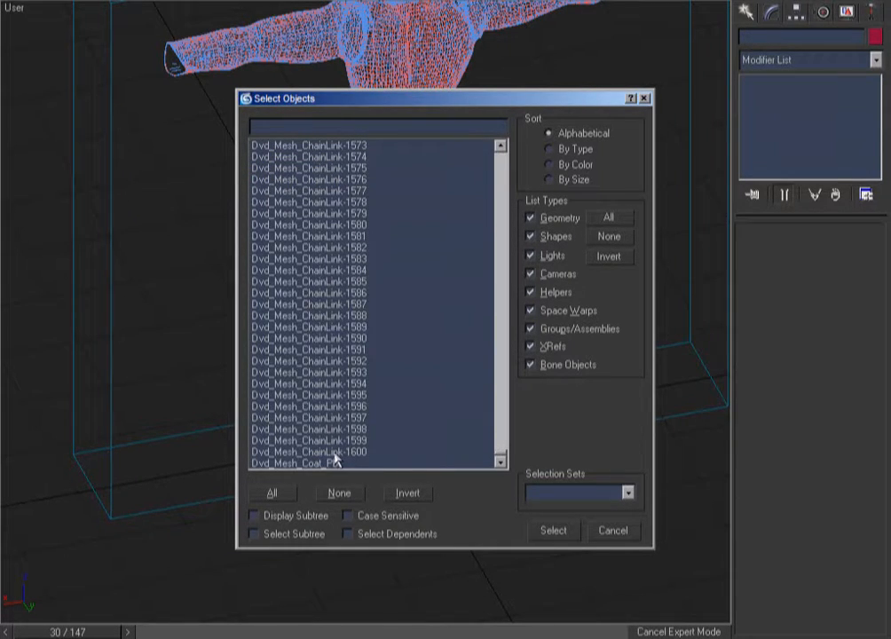
pyautogui.keyDown('shift'); pyautogui.click(387, 452); pyautogui.keyUp('shift')
pyautogui.click(545, 532)
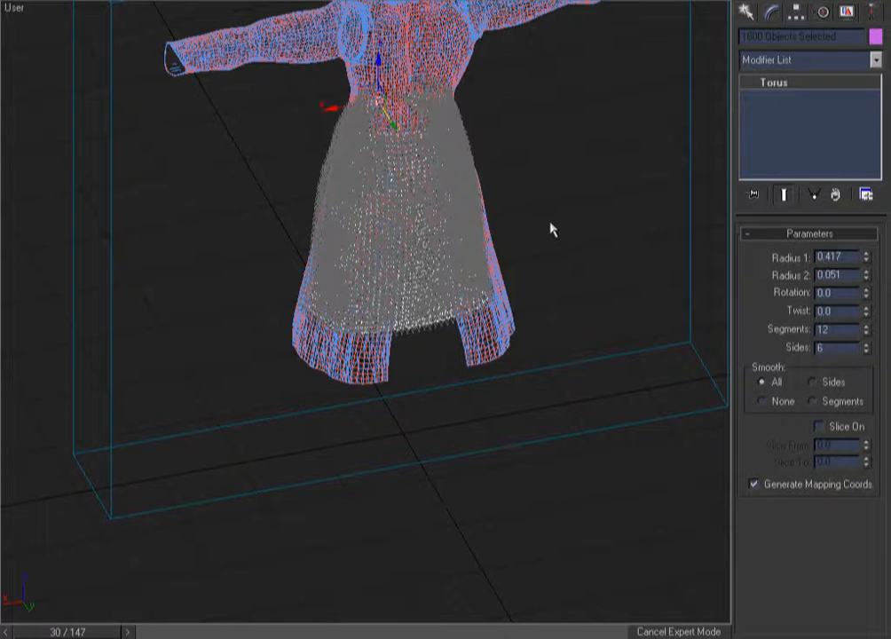
pyautogui.press('Delete')
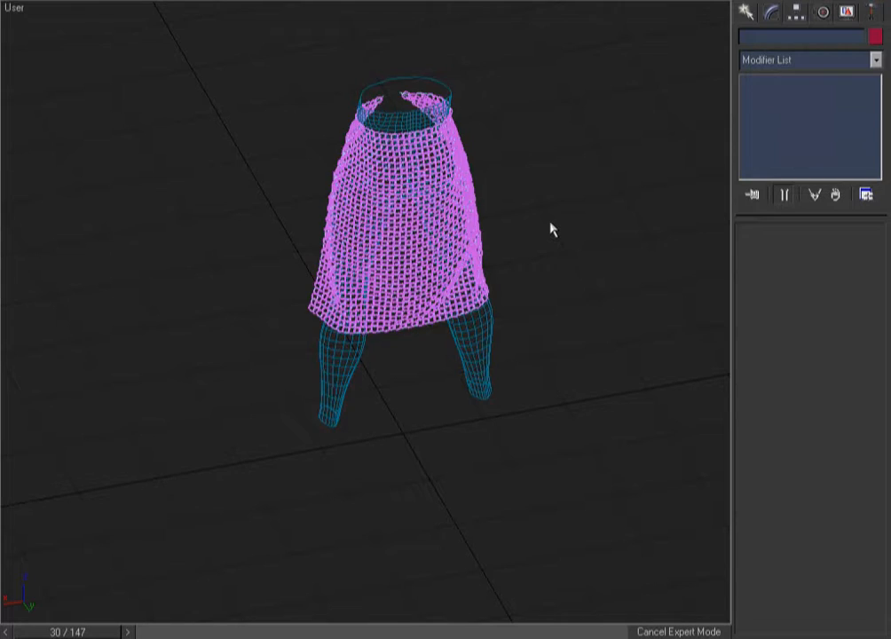
pyautogui.press('F3')
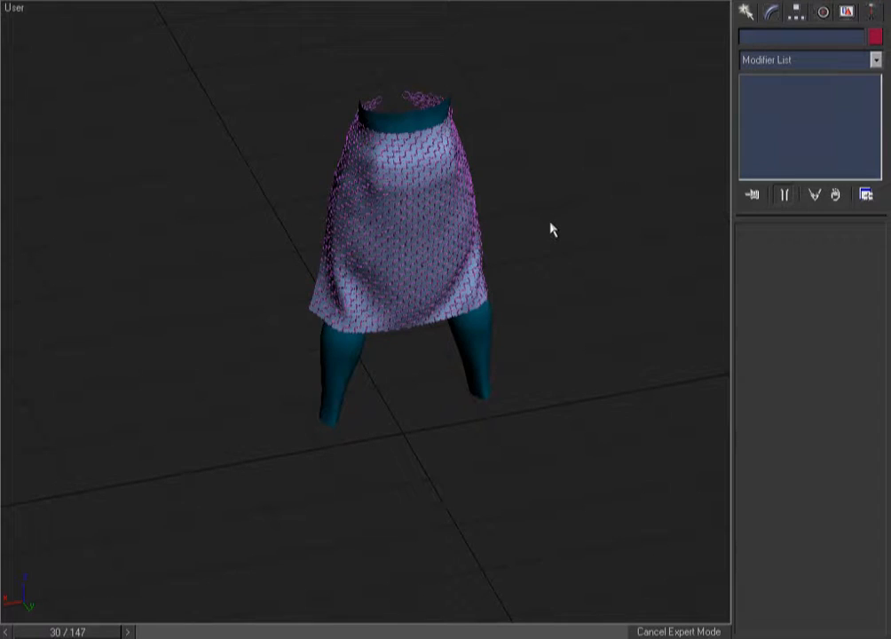
# Step: In the right view, select every chain link from Dvd_Mesh_ChainLink-0001 to Dvd_Mesh_ChainLink-1600 by name
pyautogui.press('r')
pyautogui.press('F3')
pyautogui.press('F3')
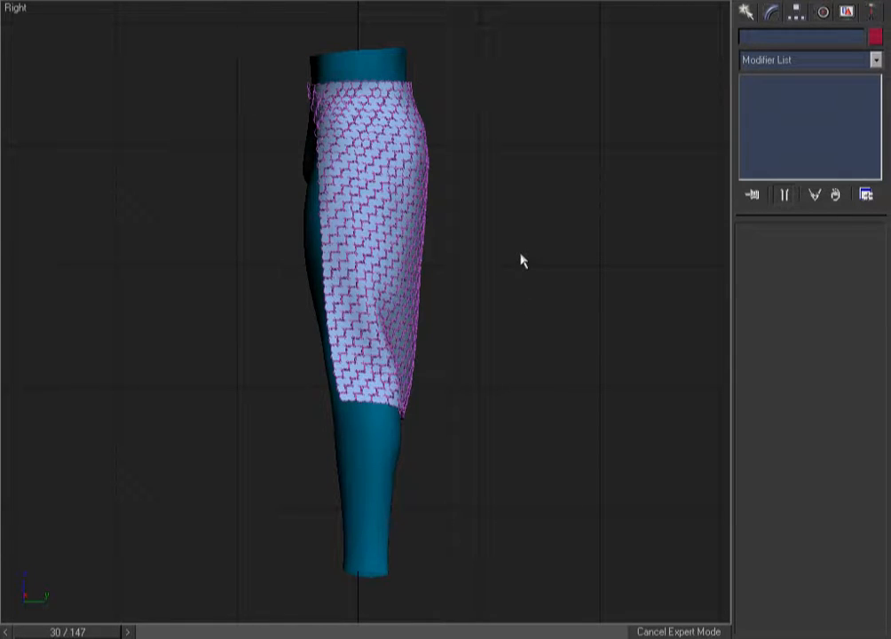
pyautogui.press('h')
pyautogui.click(368, 157)
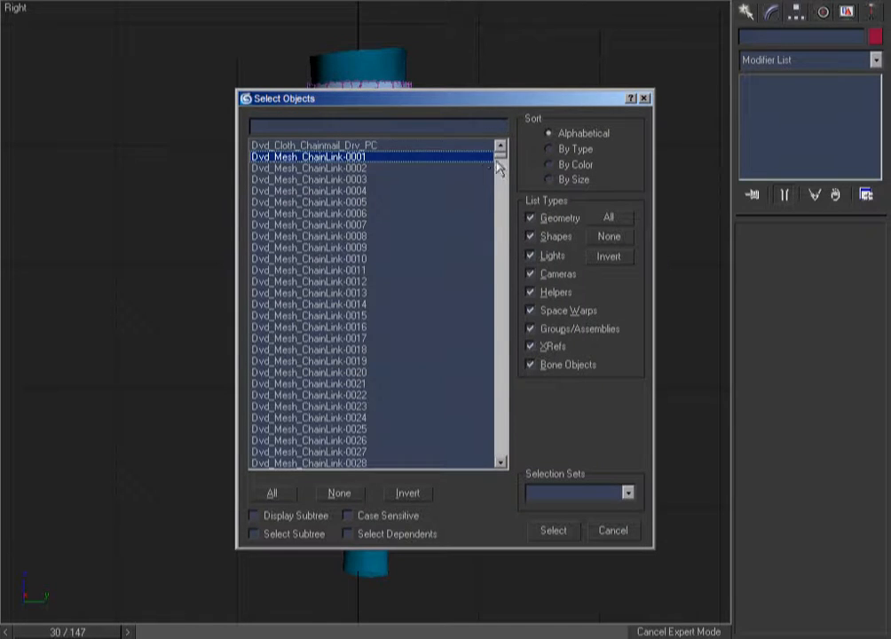
pyautogui.moveTo(497, 167); pyautogui.dragTo(515, 470)
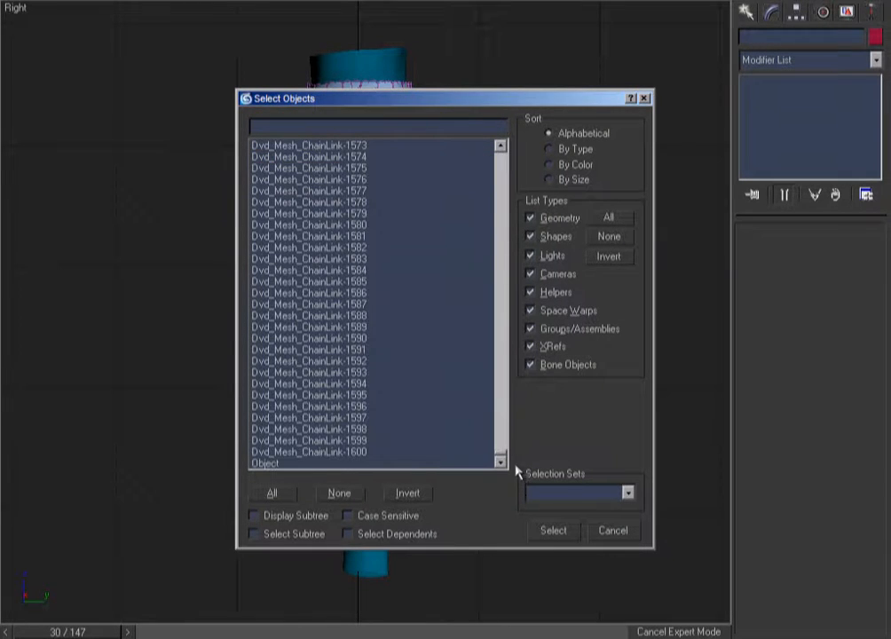
pyautogui.keyDown('shift'); pyautogui.click(349, 453); pyautogui.keyUp('shift')
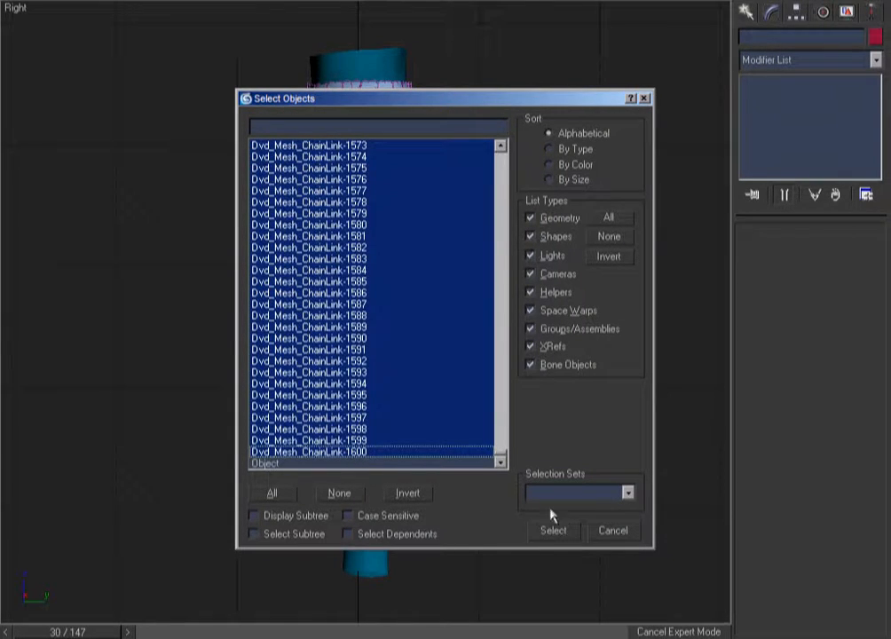
pyautogui.moveTo(503, 459)
pyautogui.mouseDown()
pyautogui.moveTo(497, 146)
pyautogui.moveTo(505, 470)
pyautogui.mouseUp()
pyautogui.click(556, 533)
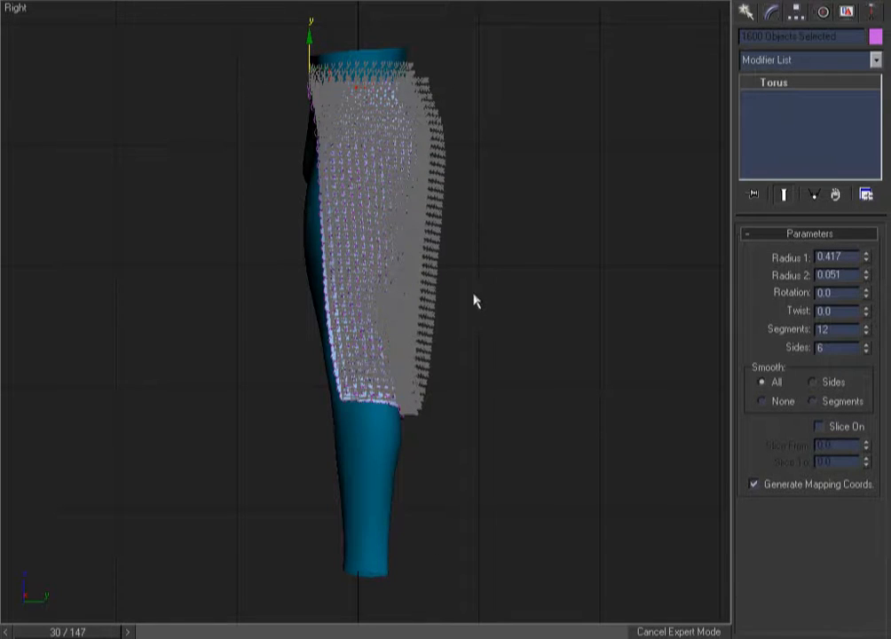
# Step: Attach all selected chain links to the cloth mesh with Attach to Surface by Local Z, picking the cloth at its exposed lower corner
pyautogui.keyDown('alt'); pyautogui.moveTo(451, 298); pyautogui.dragTo(445, 312, button='middle'); pyautogui.keyUp('alt')
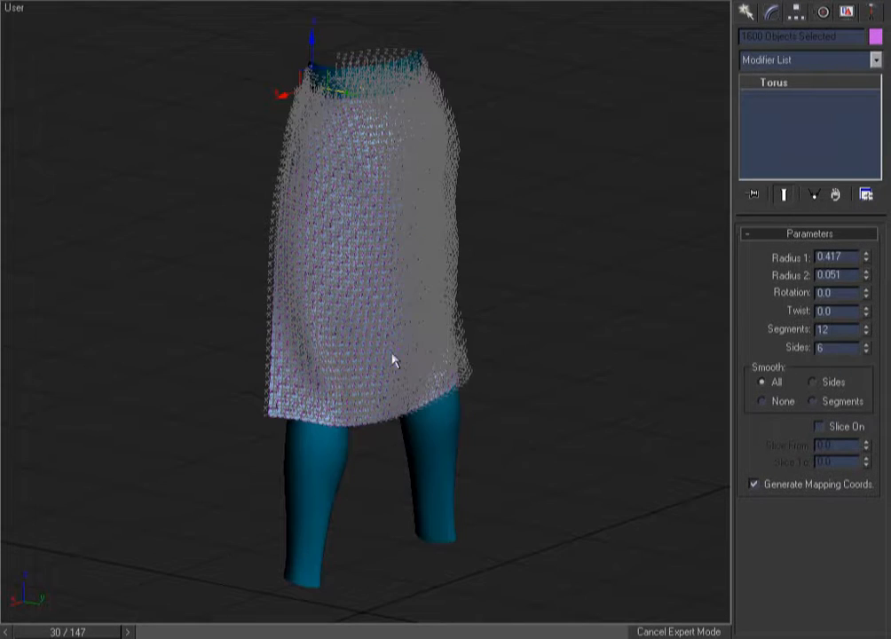
pyautogui.hotkey('ctrl', 'w')
pyautogui.moveTo(257, 400); pyautogui.dragTo(284, 442)
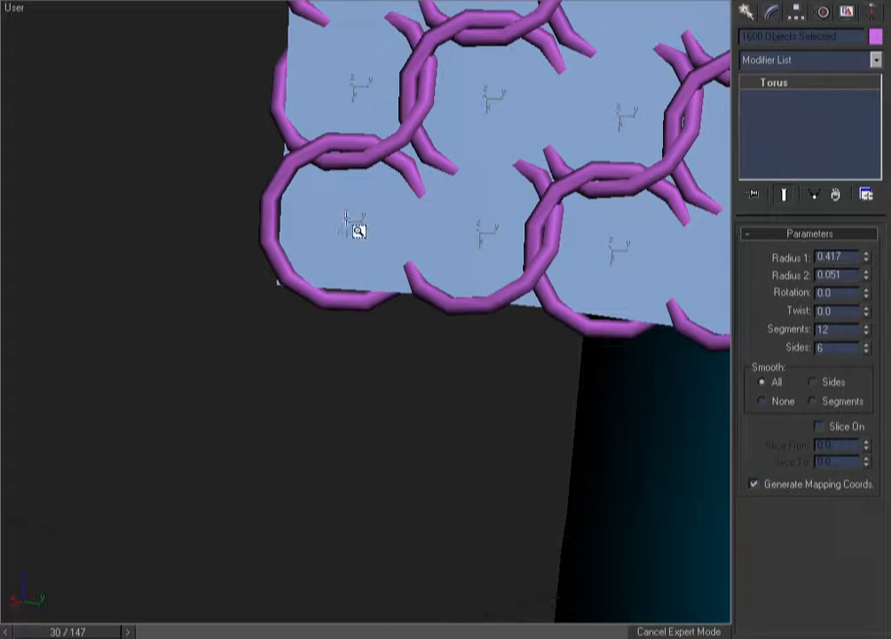
pyautogui.press('w')
pyautogui.rightClick(346, 364)
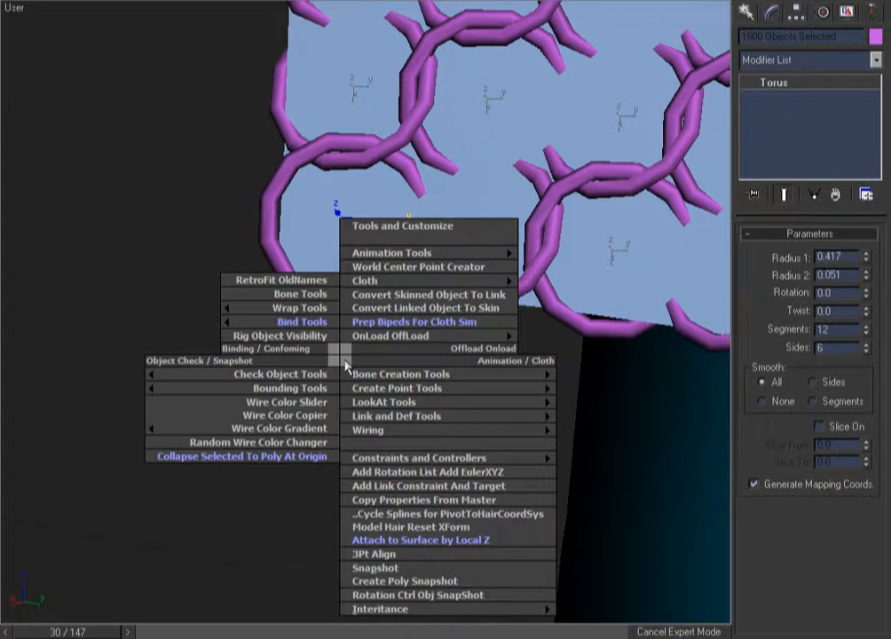
pyautogui.click(410, 540)
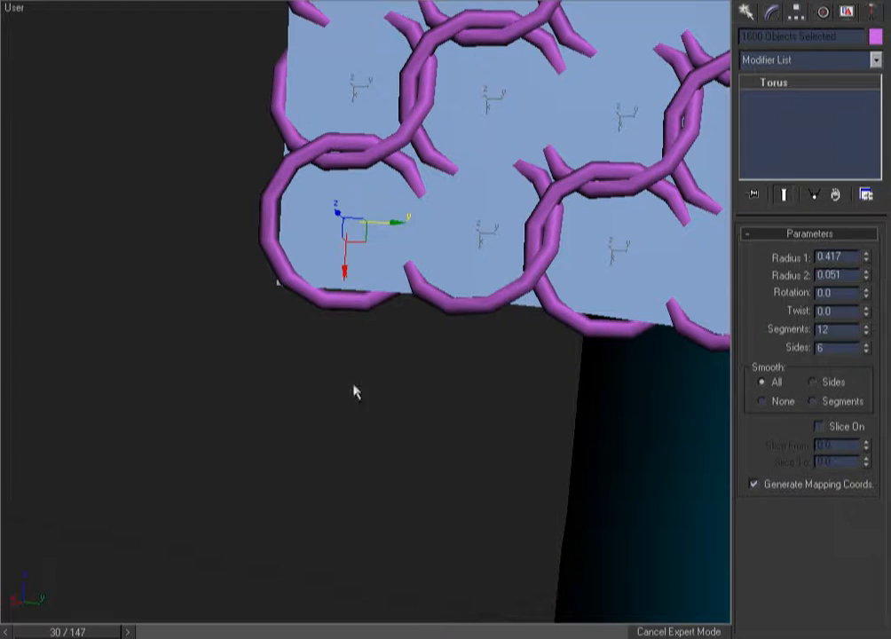
pyautogui.click(278, 285)
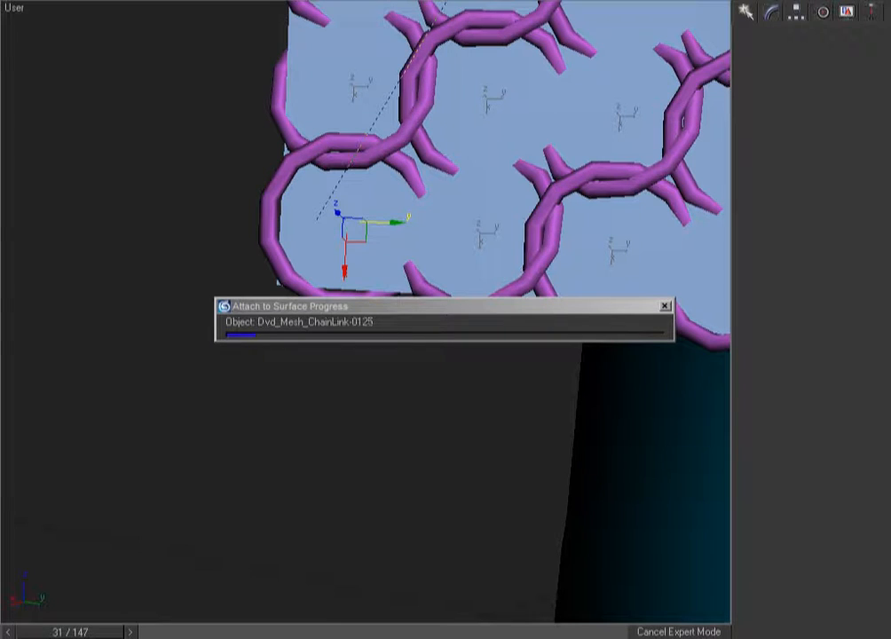
pyautogui.click(182, 202)
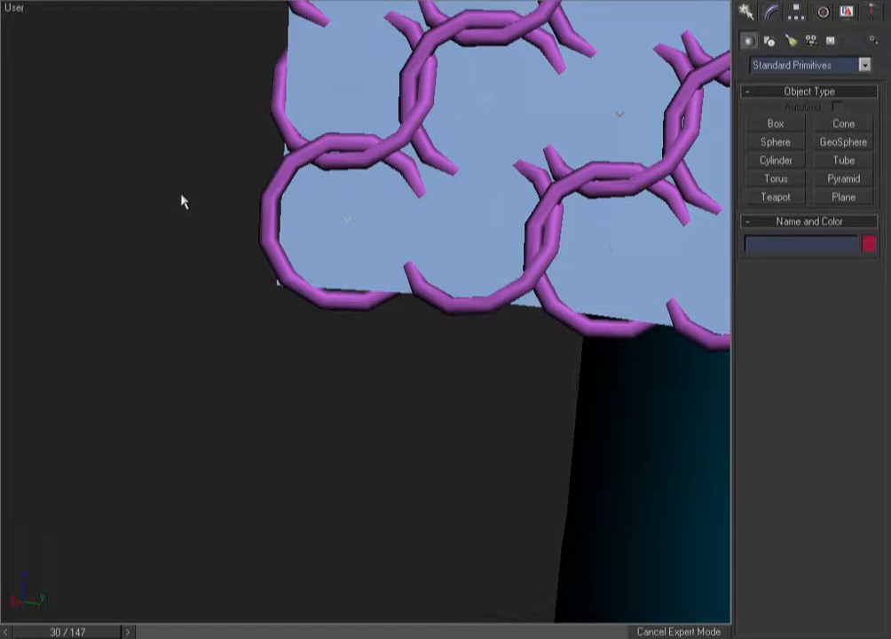
# Step: In the front view, select all surface attachment helpers of the chain links with the name filter *surf*
pyautogui.press('f')
pyautogui.scroll(8, 182, 202)
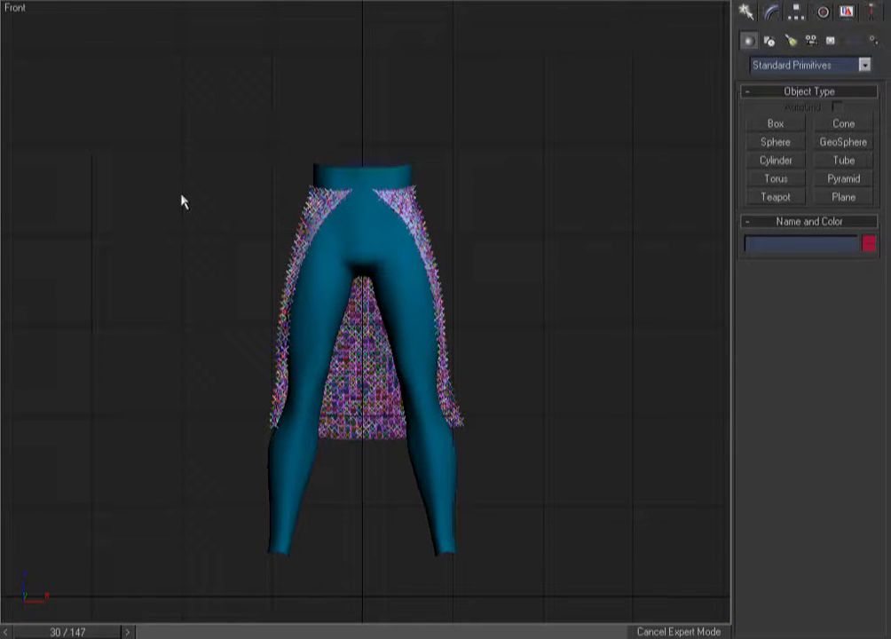
pyautogui.write('h*')
pyautogui.write('surf')
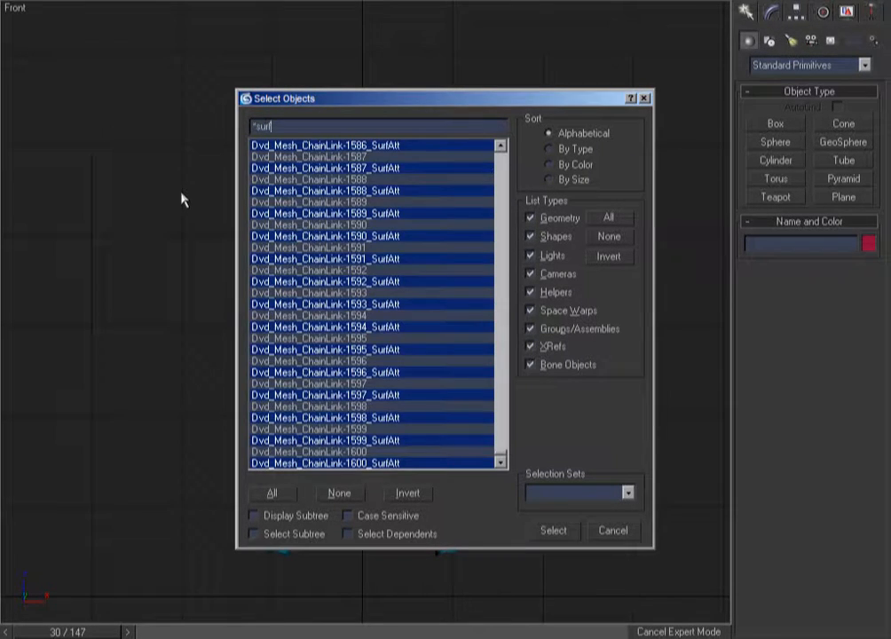
pyautogui.write('*')
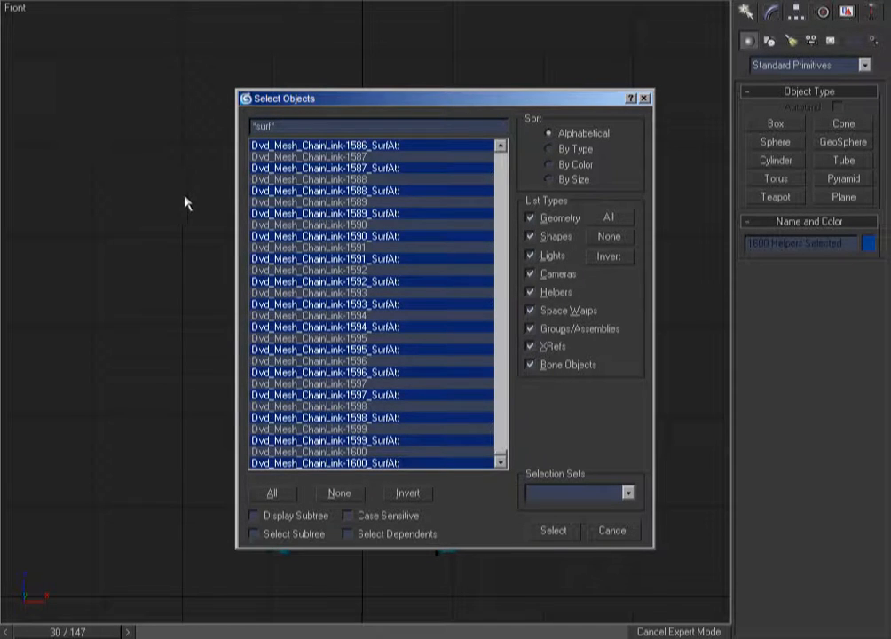
# Step: Confirm the selection of the 1600 surface attachment helpers, hide them and switch to the right view
pyautogui.press('Return')
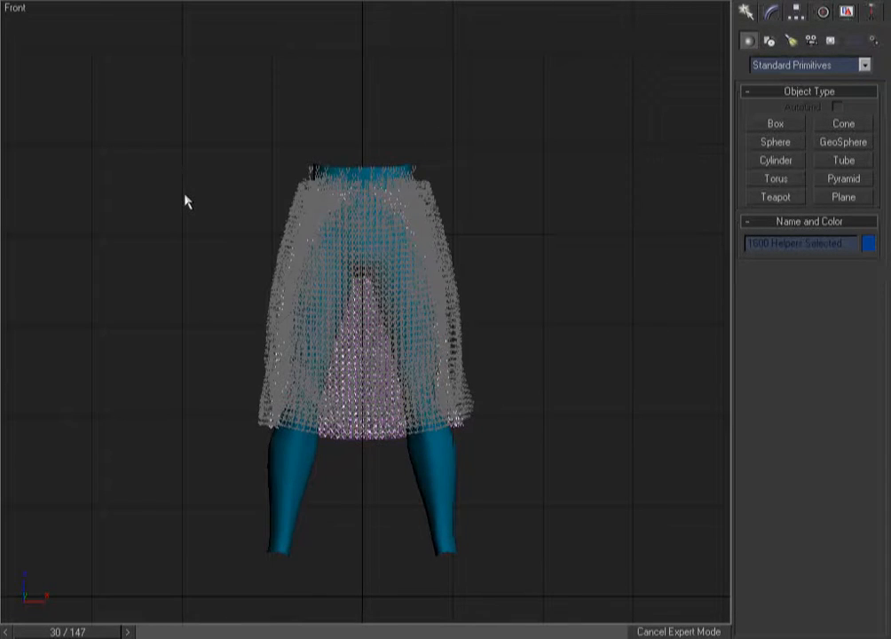
pyautogui.press('Delete')
pyautogui.press('r')
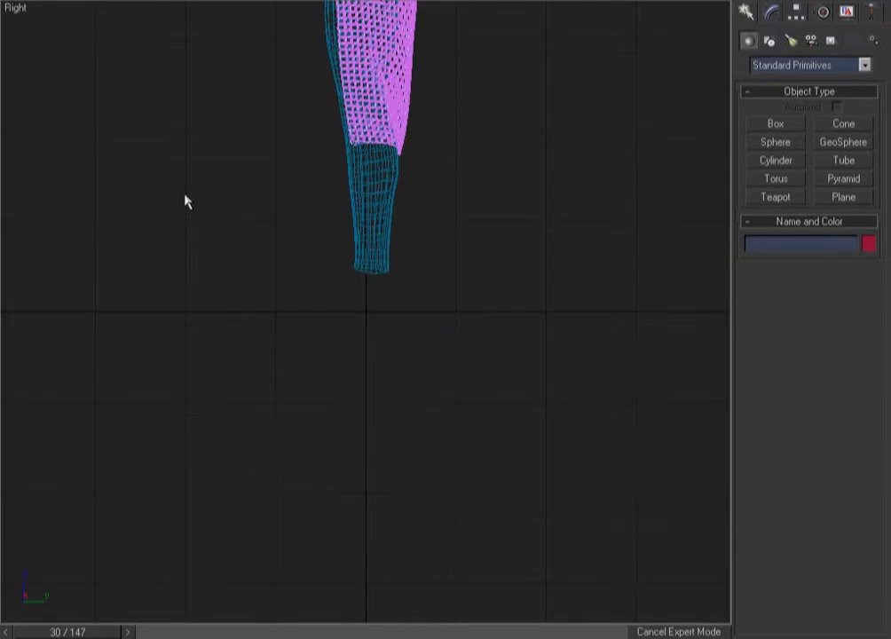
# Step: Reduce the chain link torus geometry to 3 segments and 3 sides, starting from a link at the back edge
pyautogui.press('z')
pyautogui.moveTo(438, 279); pyautogui.dragTo(408, 305)
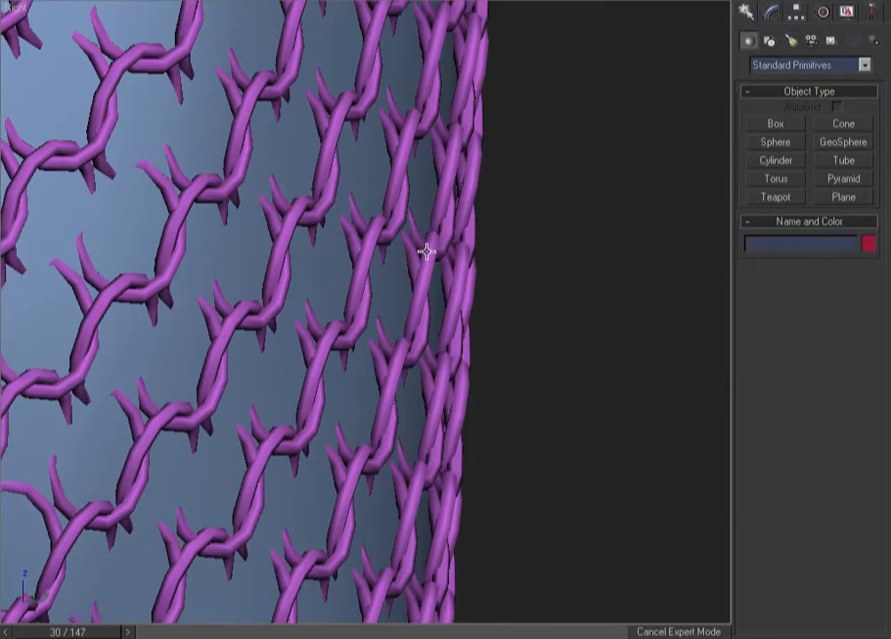
pyautogui.press('F3')
pyautogui.click(473, 246)
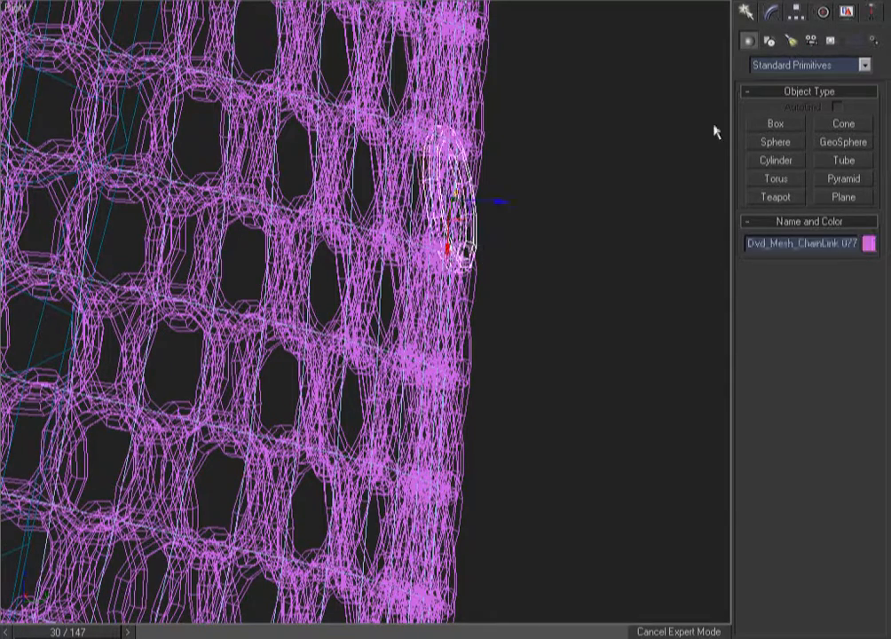
pyautogui.click(770, 11)
pyautogui.moveTo(868, 335); pyautogui.dragTo(868, 346)
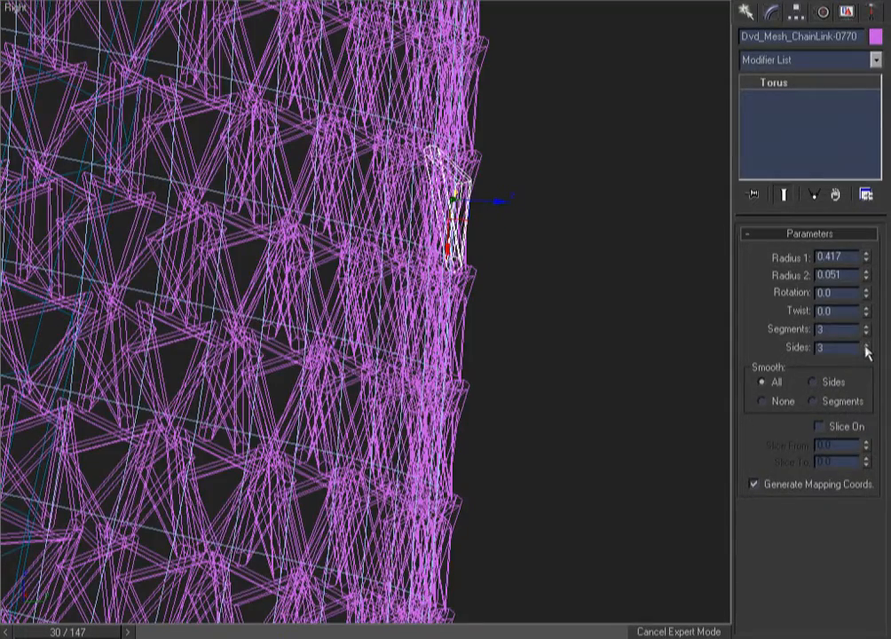
pyautogui.hotkey('ctrl', 'shift', 'z')
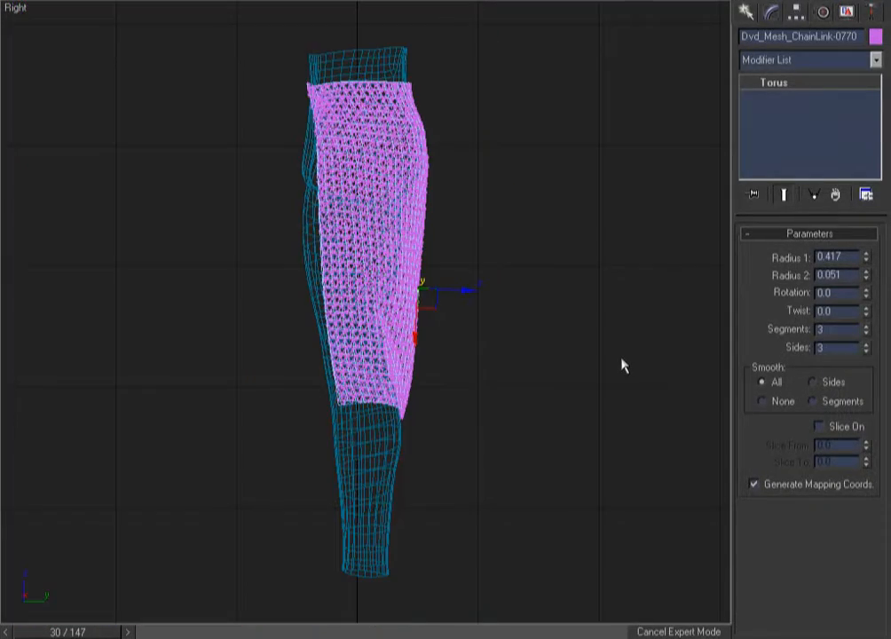
pyautogui.click(622, 364)
pyautogui.press('F3')
pyautogui.press('F3')
# Step: Select the cloth mesh at its exposed lower corner together with the leg mesh and isolate the two
pyautogui.hotkey('ctrl', 'w')
pyautogui.moveTo(312, 413); pyautogui.dragTo(358, 372)
pyautogui.rightClick(358, 370)
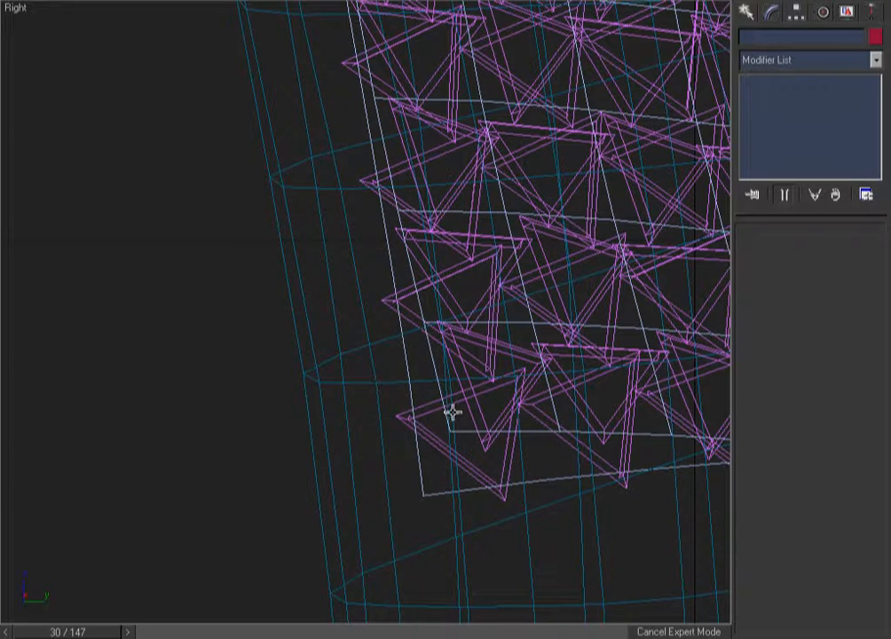
pyautogui.click(462, 432)
pyautogui.click(435, 367)
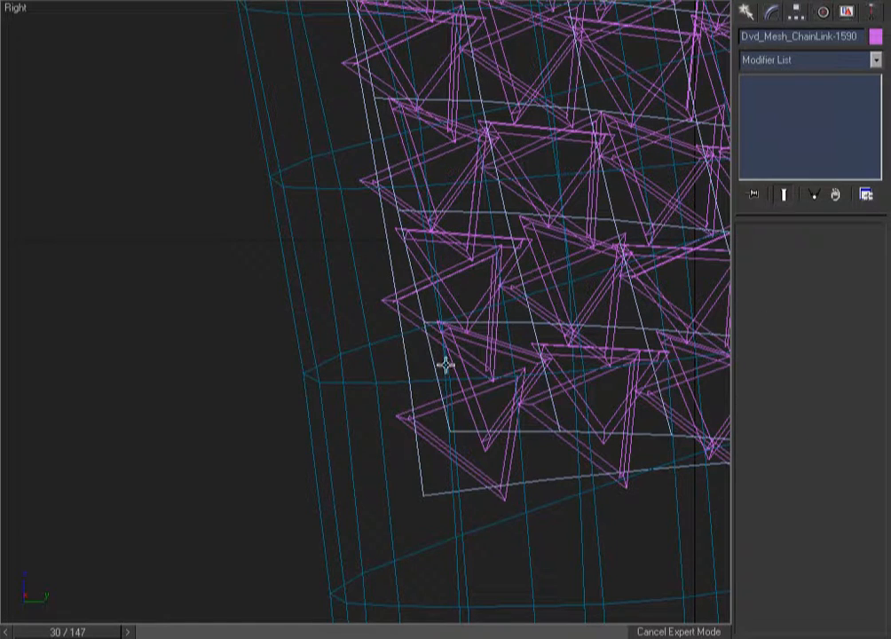
pyautogui.click(432, 358)
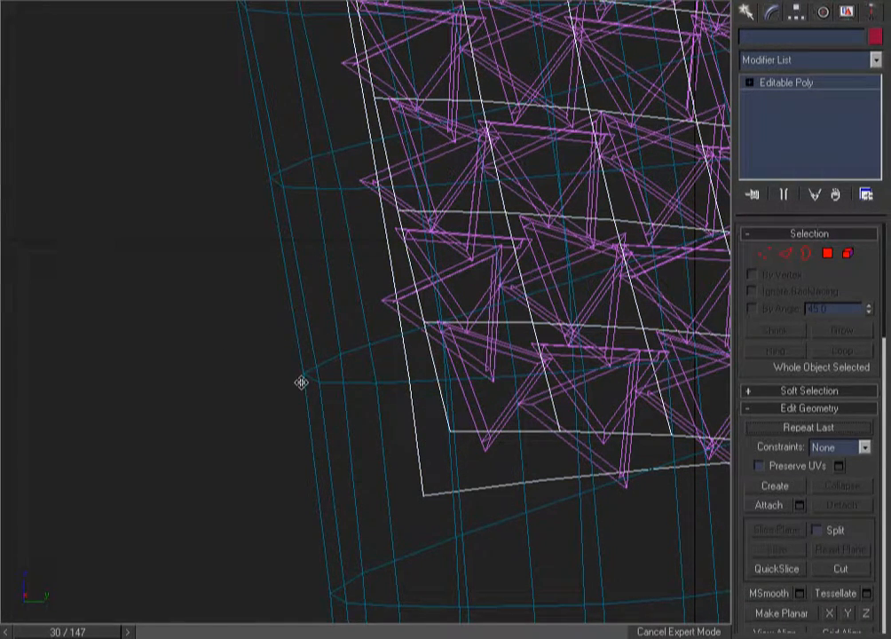
pyautogui.moveTo(251, 359); pyautogui.dragTo(294, 406)
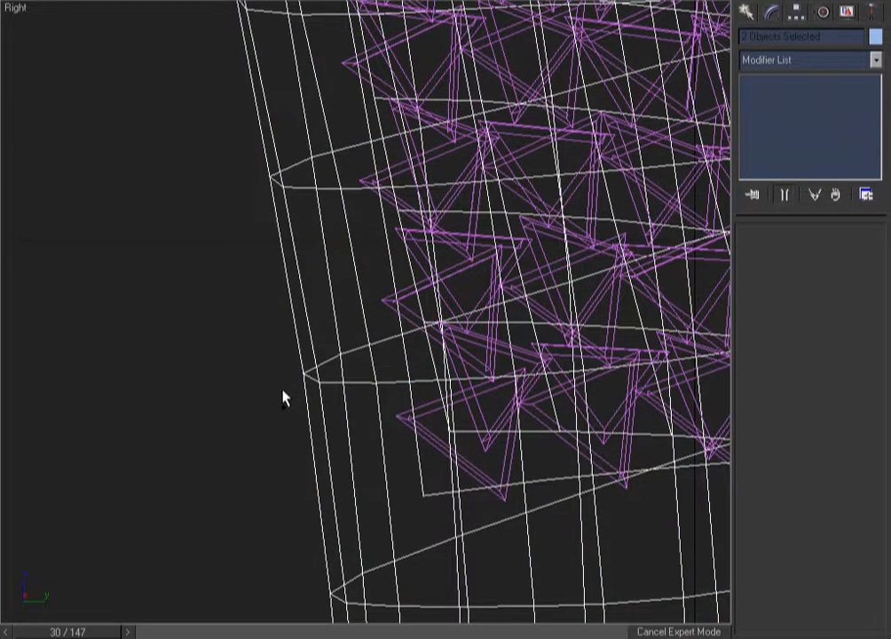
pyautogui.hotkey('alt', 'q')
pyautogui.keyDown('alt'); pyautogui.moveTo(239, 351); pyautogui.dragTo(317, 343); pyautogui.keyUp('alt')
pyautogui.click(470, 322)
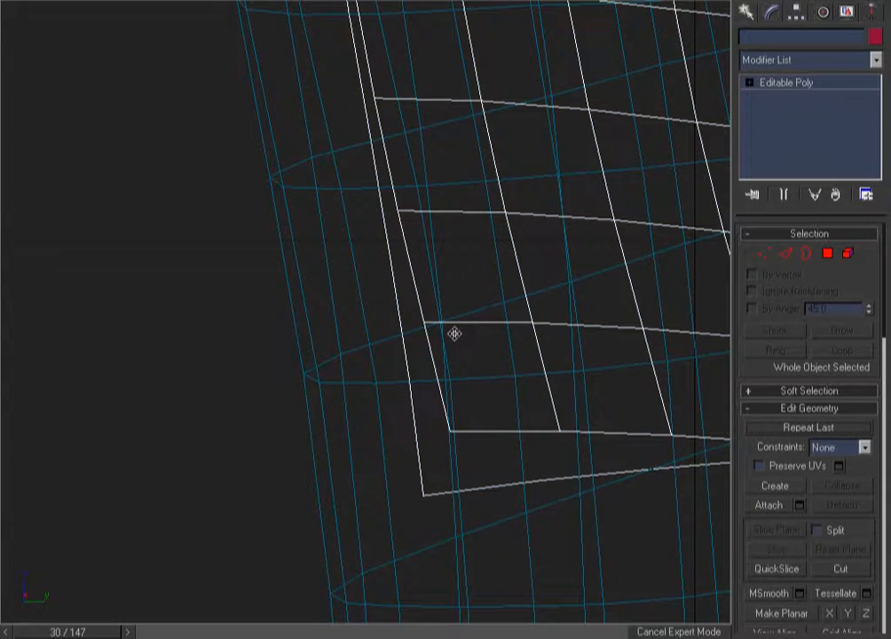
# Step: Rename the leg mesh Dvd_Cloth_Collision-Legs_PB, using name dvd, usage Cloth, part collision legs and second identifier PB
pyautogui.hotkey('ctrl', 'alt', 'z')
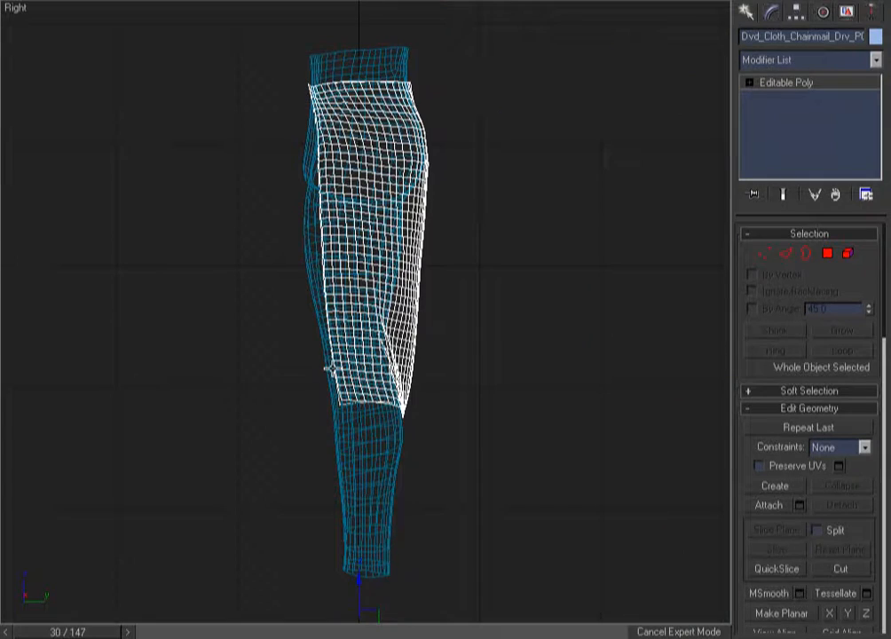
pyautogui.click(441, 422)
pyautogui.click(390, 450)
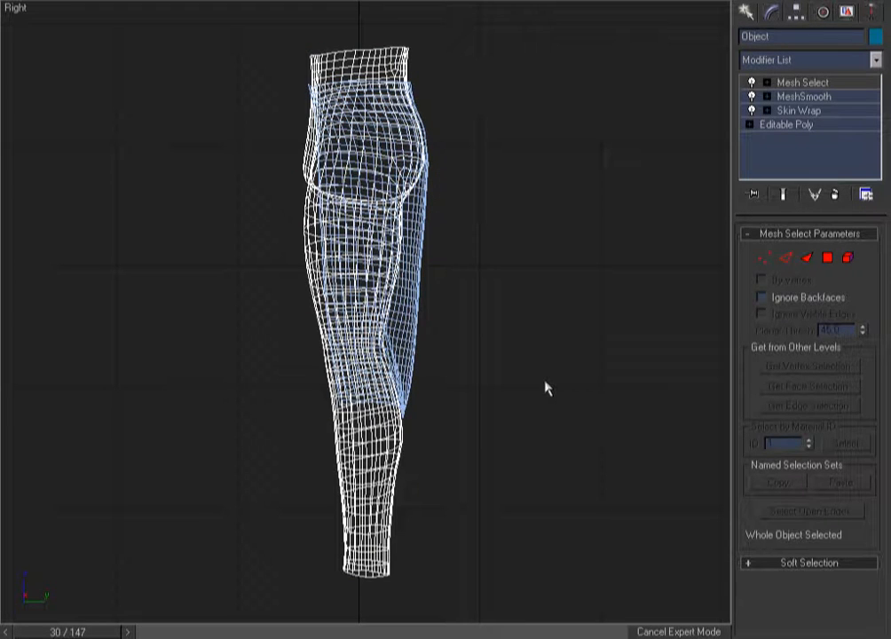
pyautogui.moveTo(575, 401); pyautogui.dragTo(256, 257)
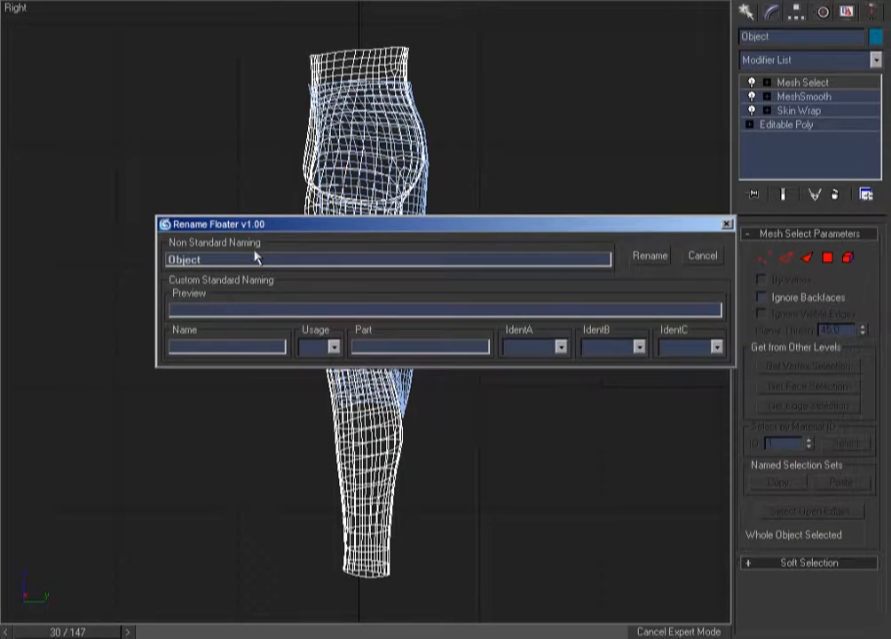
pyautogui.click(202, 346)
pyautogui.write('dvd')
pyautogui.press('Tab')
pyautogui.press('c')
pyautogui.press('Tab')
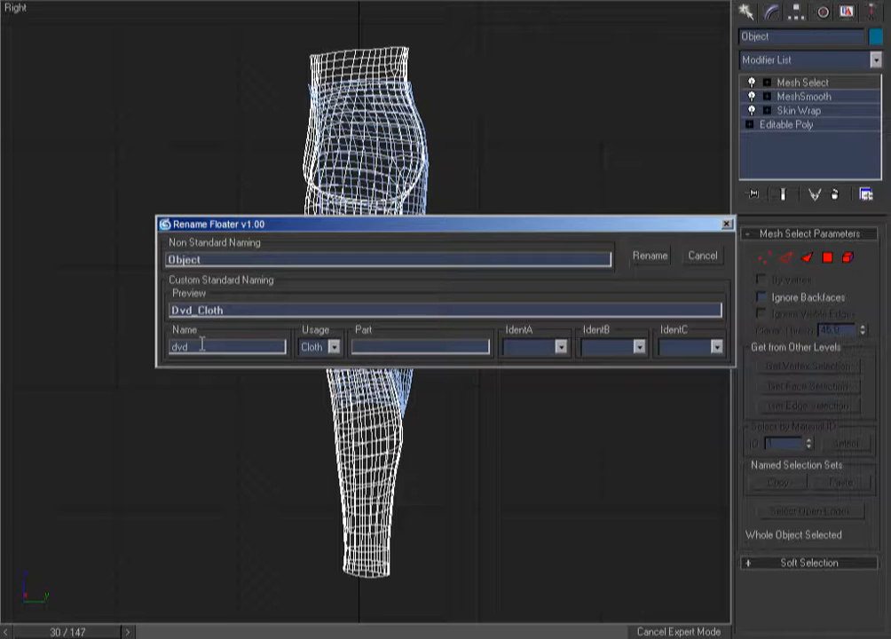
pyautogui.write('collision legs')
pyautogui.press('Tab')
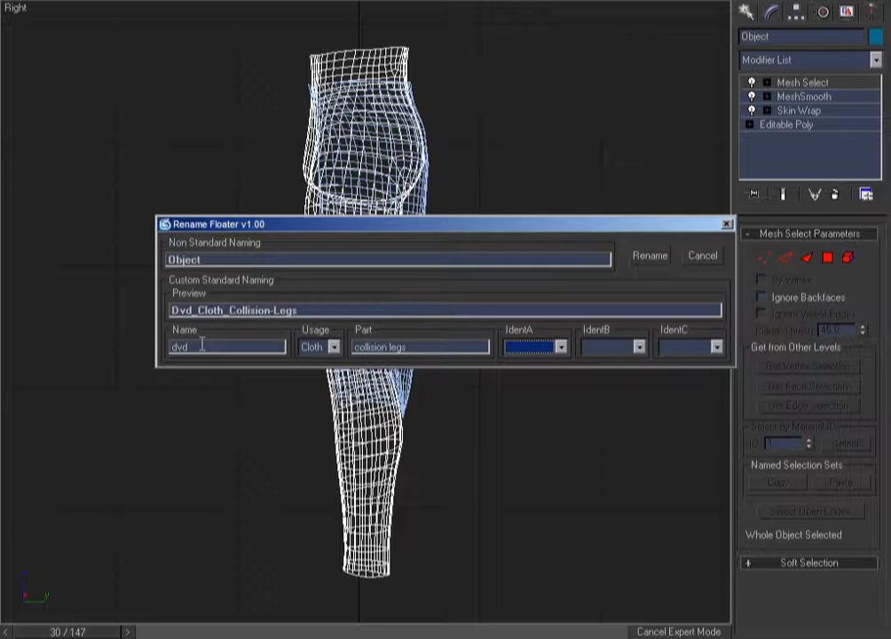
pyautogui.click(638, 347)
pyautogui.click(626, 407)
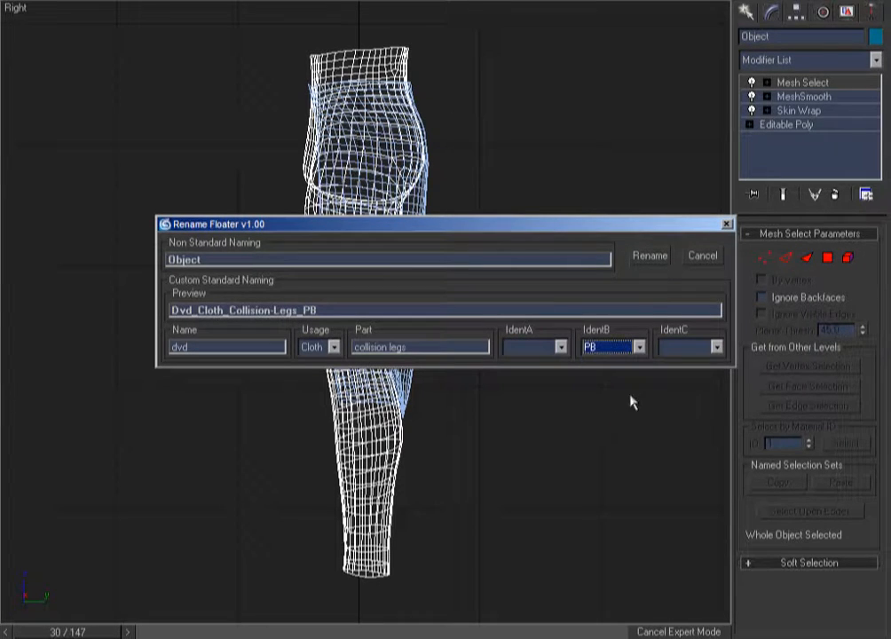
pyautogui.click(646, 256)
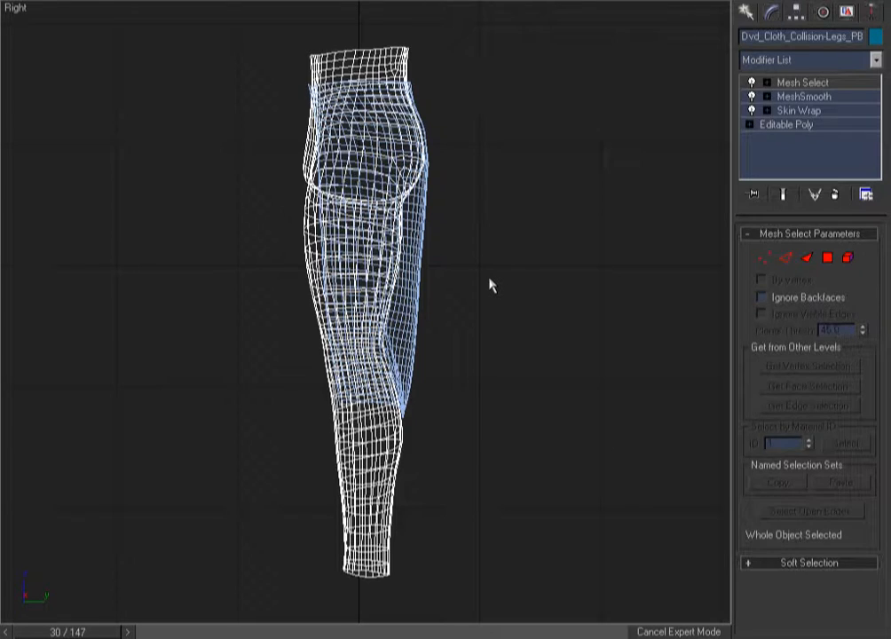
pyautogui.click(491, 284)
pyautogui.moveTo(479, 245); pyautogui.dragTo(244, 334)
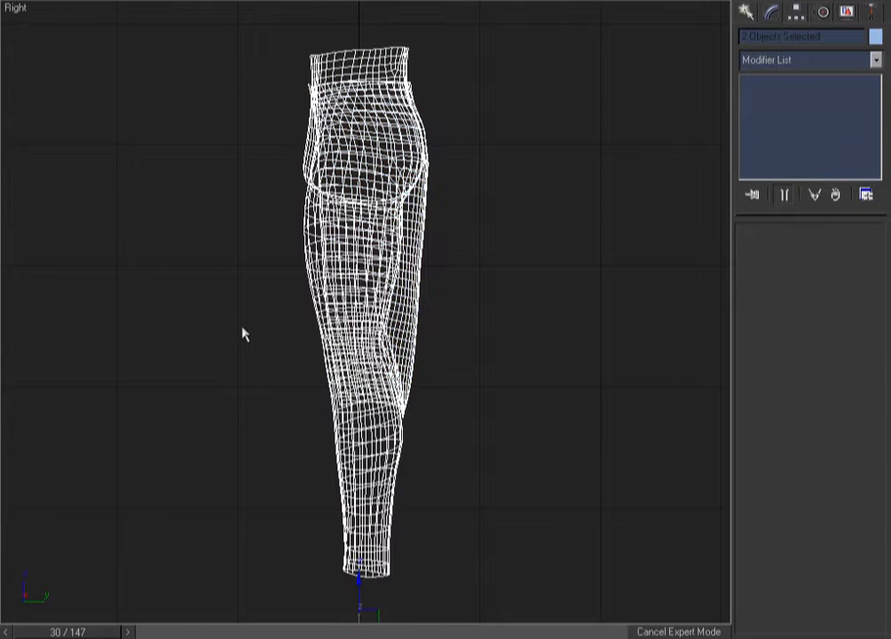
pyautogui.rightClick(236, 203)
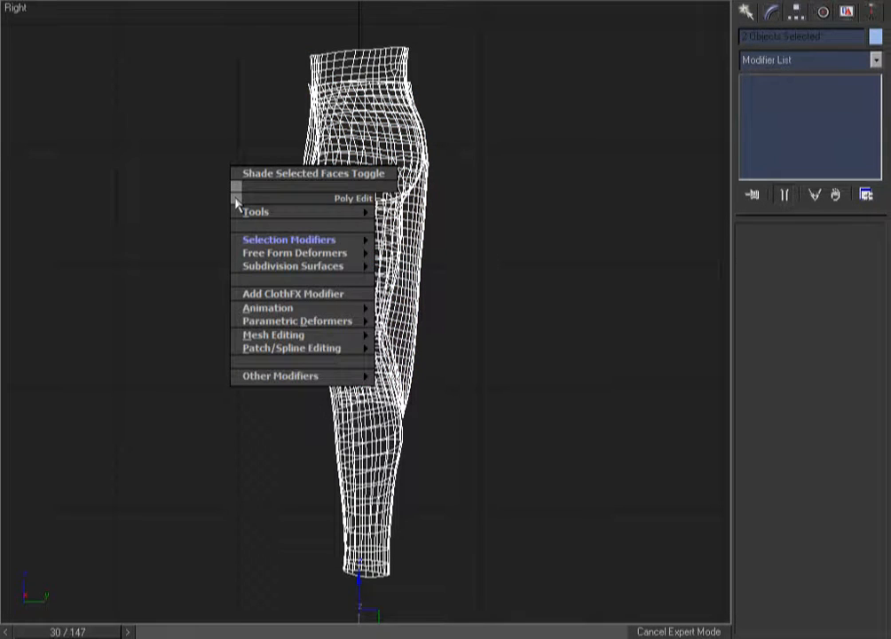
pyautogui.click(116, 191)
pyautogui.click(457, 221)
pyautogui.click(411, 227)
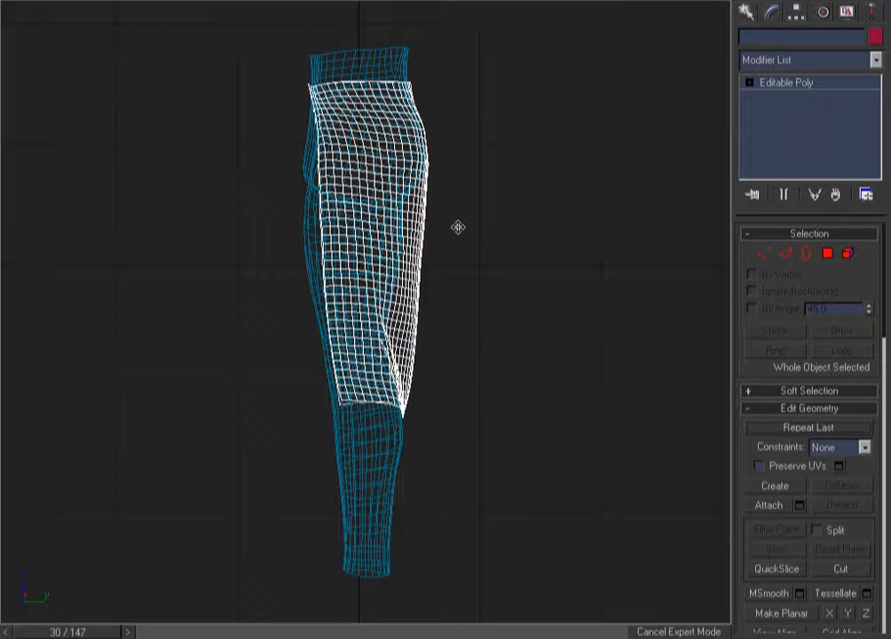
# Step: In the front view, select both the cloth and leg meshes, leave isolation and hide the two meshes
pyautogui.press('f')
pyautogui.click(505, 217)
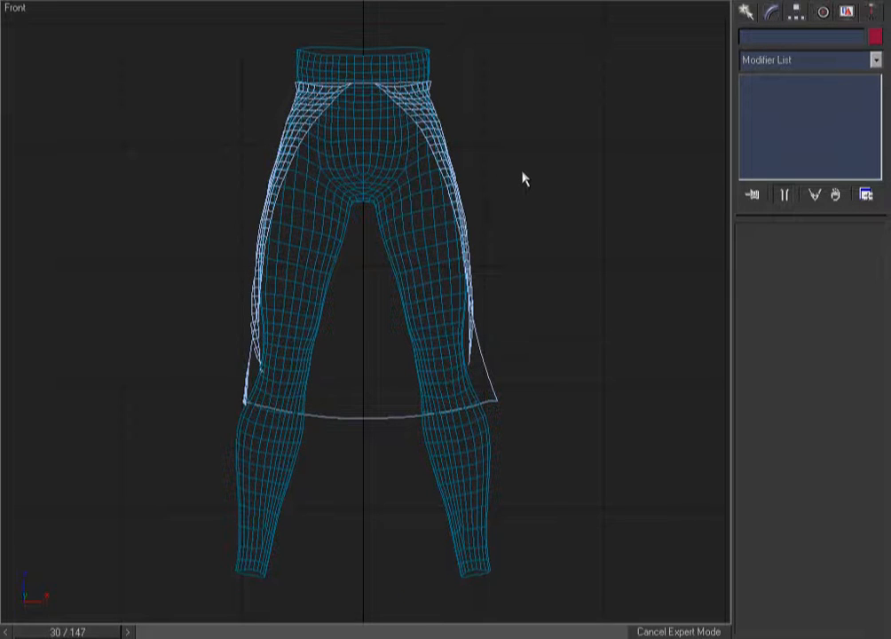
pyautogui.hotkey('ctrl', 'a')
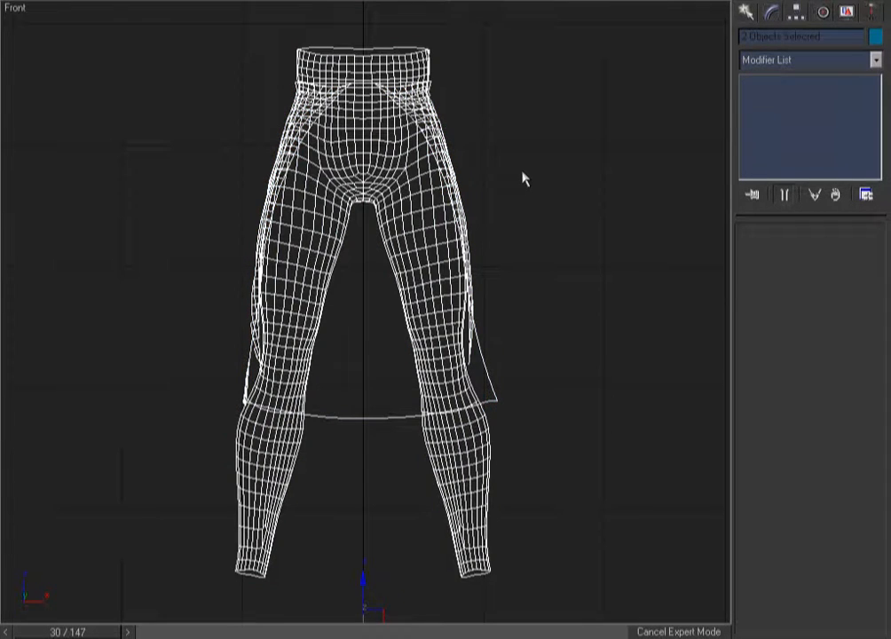
pyautogui.hotkey('alt', 'q')
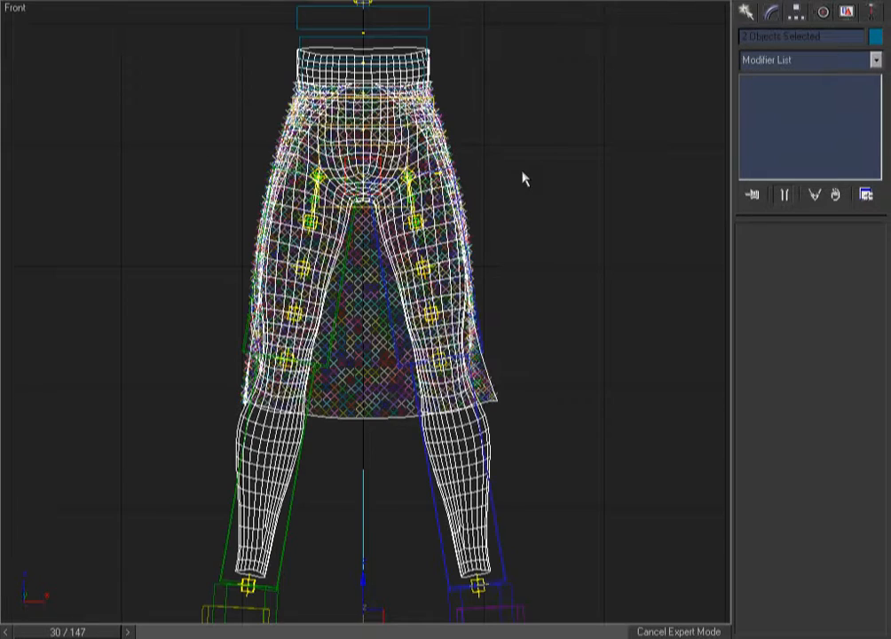
pyautogui.hotkey('alt', 'h')
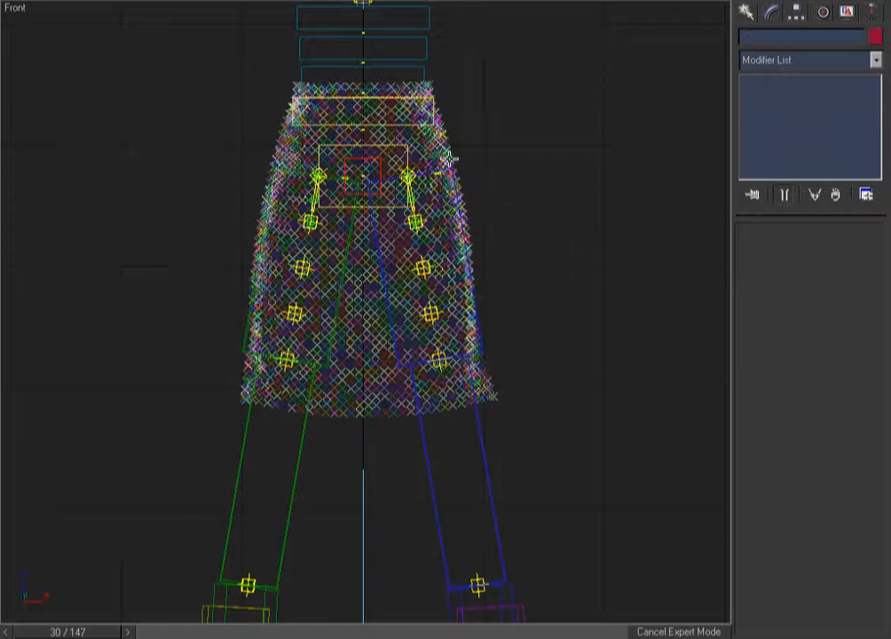
# Step: Redisplay the chain links and coat in place of the helpers, and hide the pelvis box and the collision leg mesh
pyautogui.scroll(6, 401, 139)
pyautogui.click(476, 206)
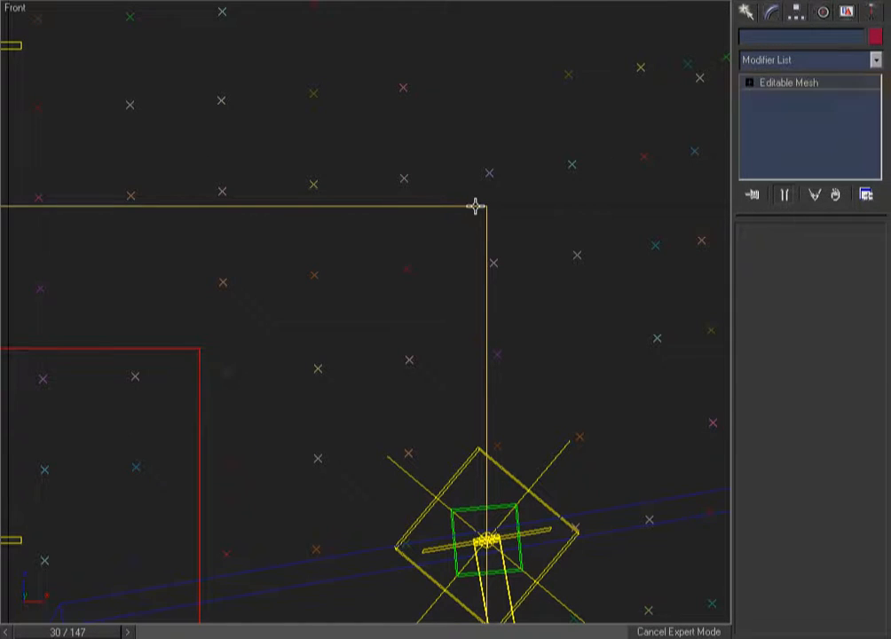
pyautogui.click(557, 190)
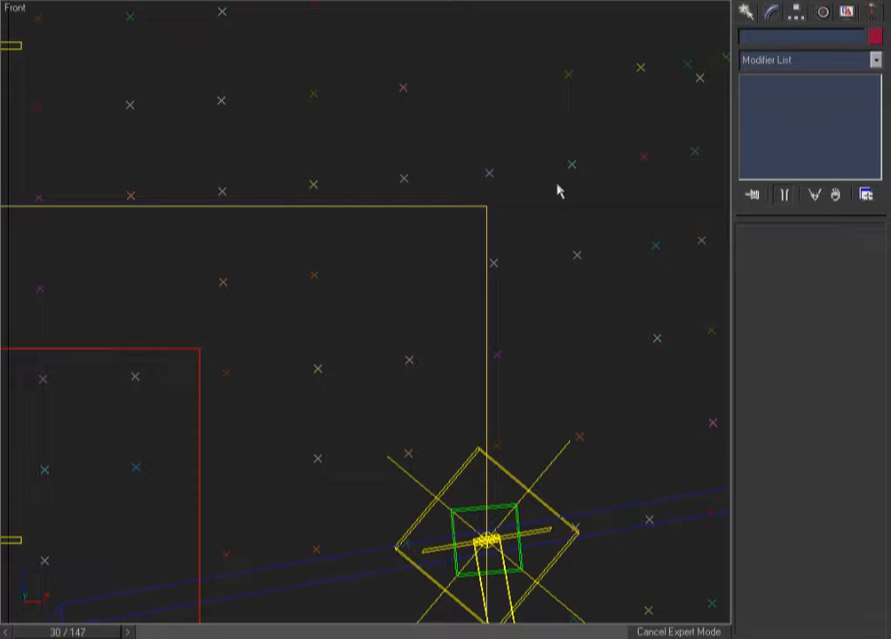
pyautogui.click(467, 208)
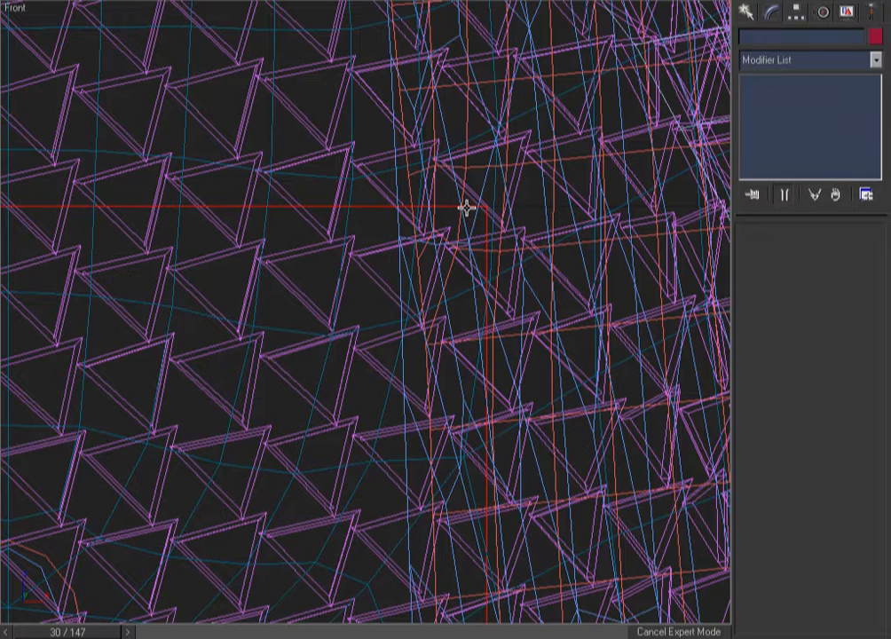
pyautogui.click(377, 208)
pyautogui.click(390, 218)
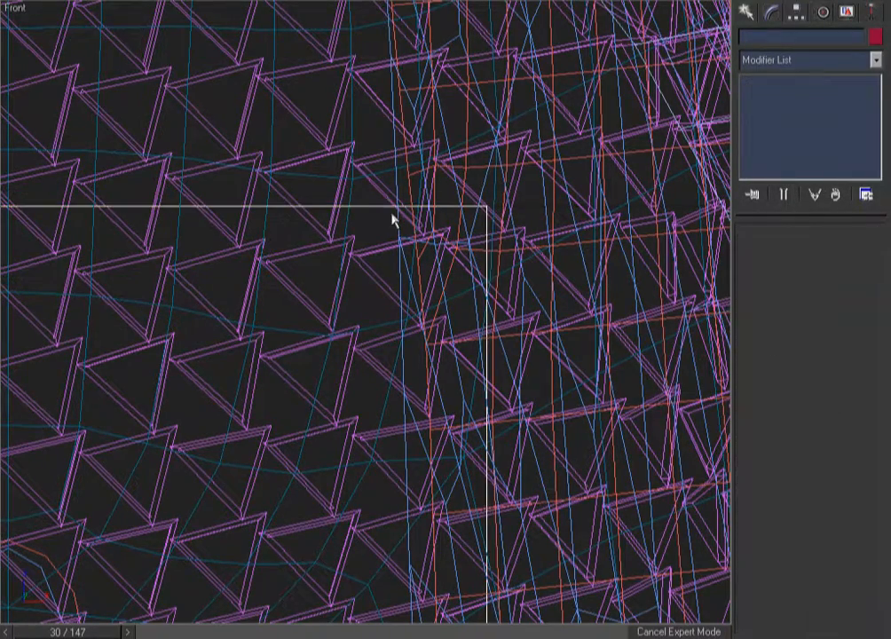
pyautogui.click(375, 220)
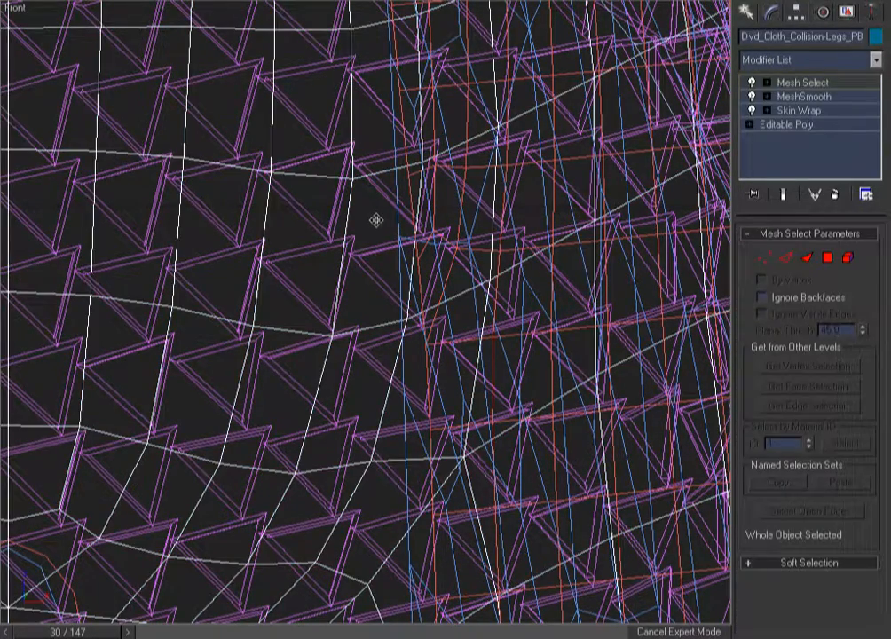
pyautogui.click(376, 224)
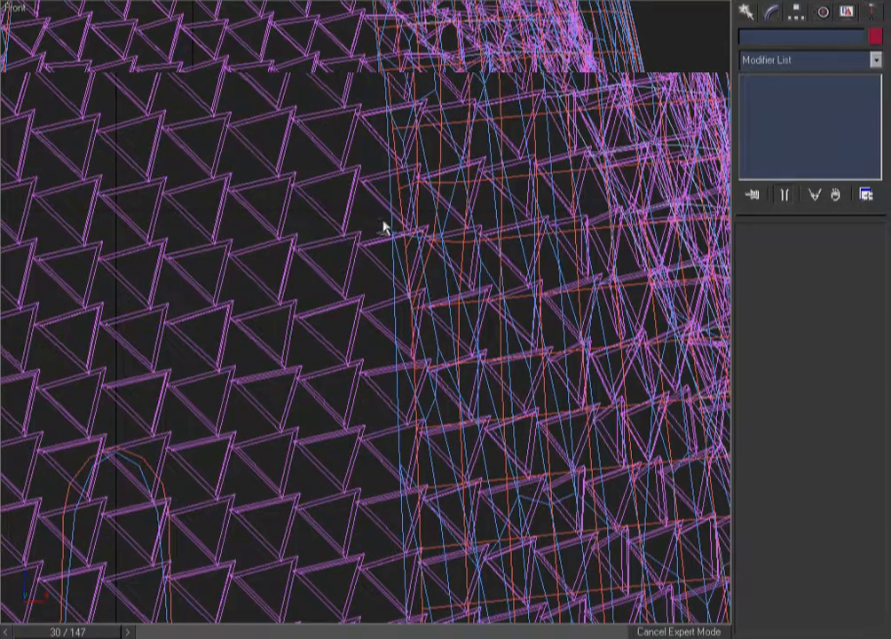
# Step: Show the leg mesh and pelvis box in place of the chain links, and take the coat mesh Dvd_Mesh_Coat_PB out of view
pyautogui.click(319, 239)
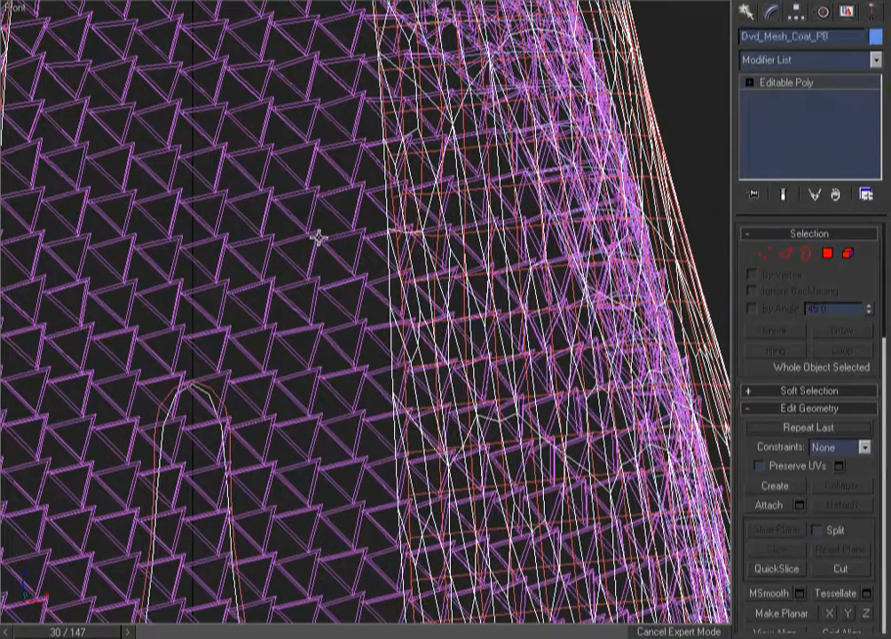
pyautogui.click(319, 237)
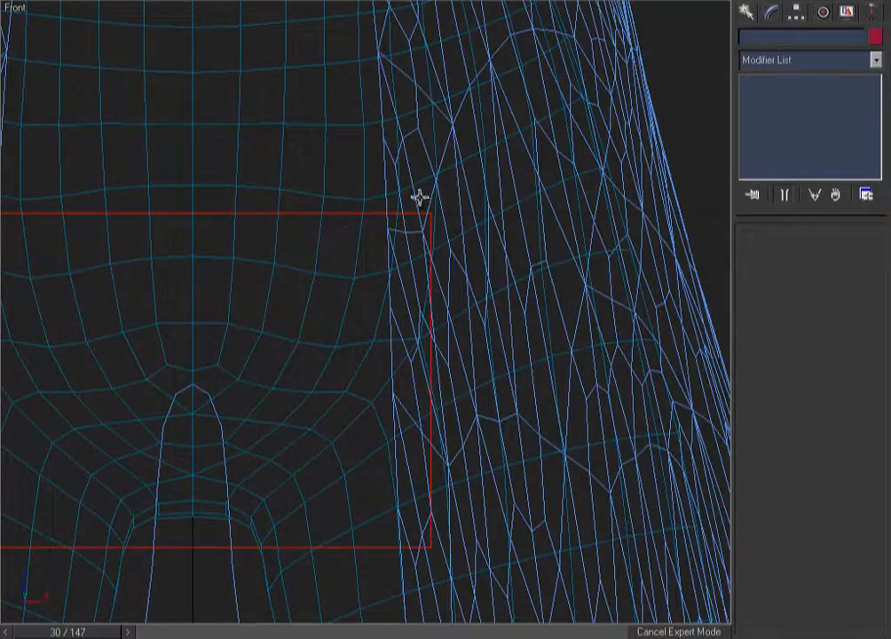
pyautogui.click(467, 183)
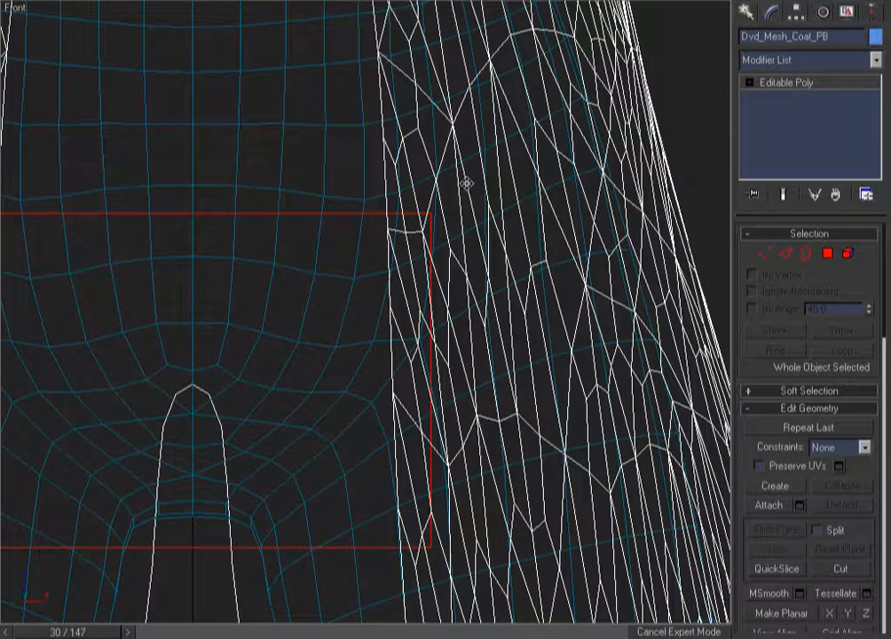
pyautogui.press('Delete')
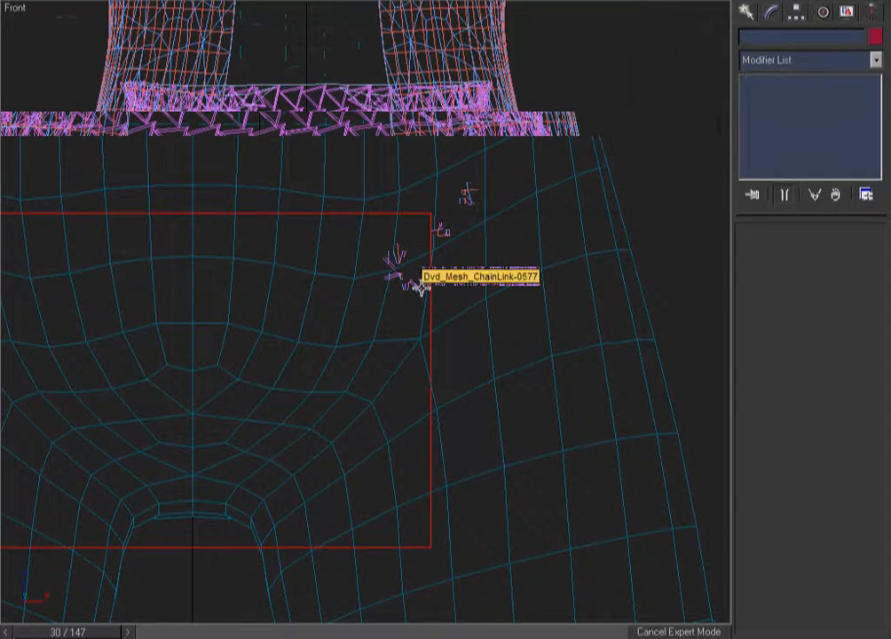
# Step: In the right view, pick out the cloth mesh among the chain links and show it with the leg mesh and pelvis box, without links and coat
pyautogui.press('r')
pyautogui.hotkey('ctrl', 'w')
pyautogui.moveTo(418, 469); pyautogui.dragTo(321, 479)
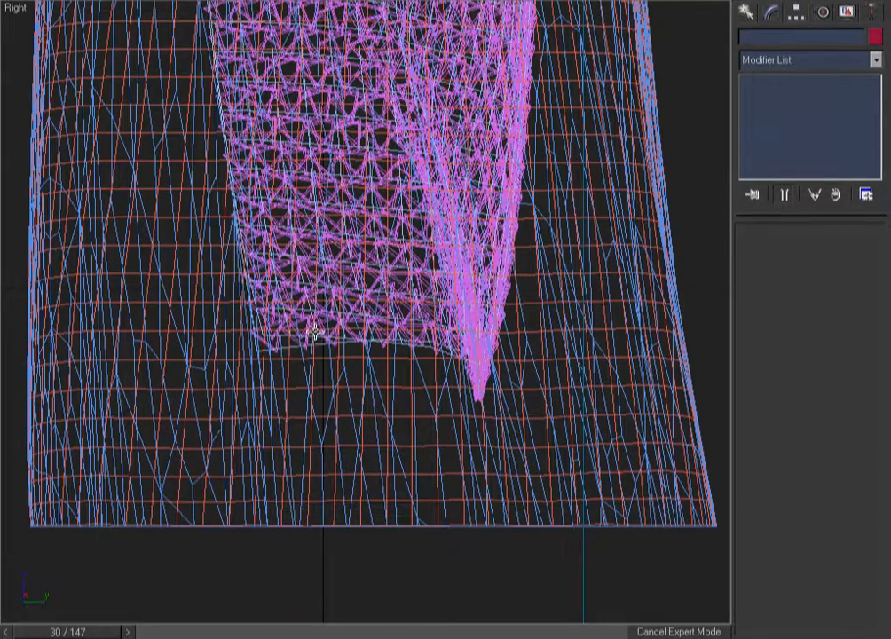
pyautogui.moveTo(340, 307); pyautogui.dragTo(297, 370)
pyautogui.rightClick(304, 362)
pyautogui.click(365, 288)
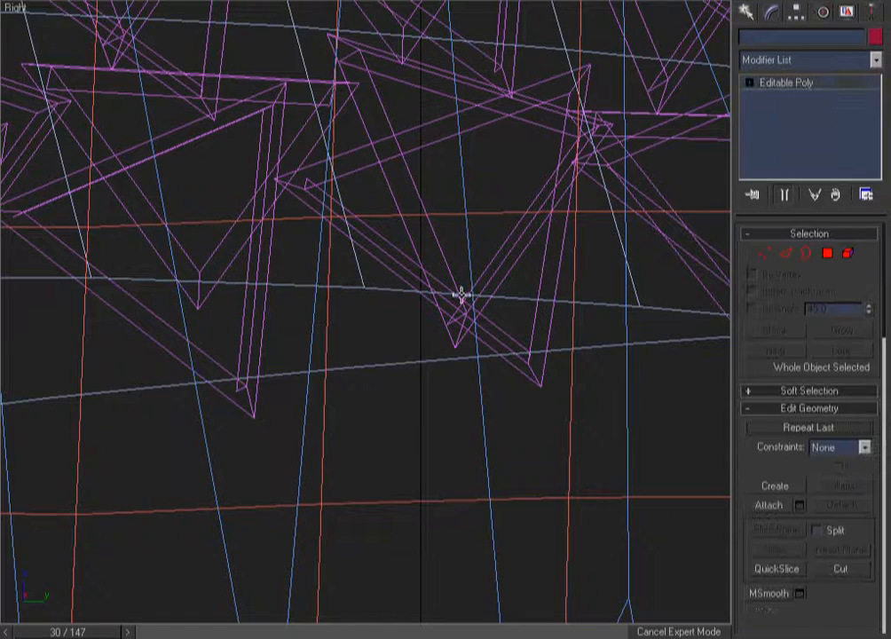
pyautogui.click(370, 321)
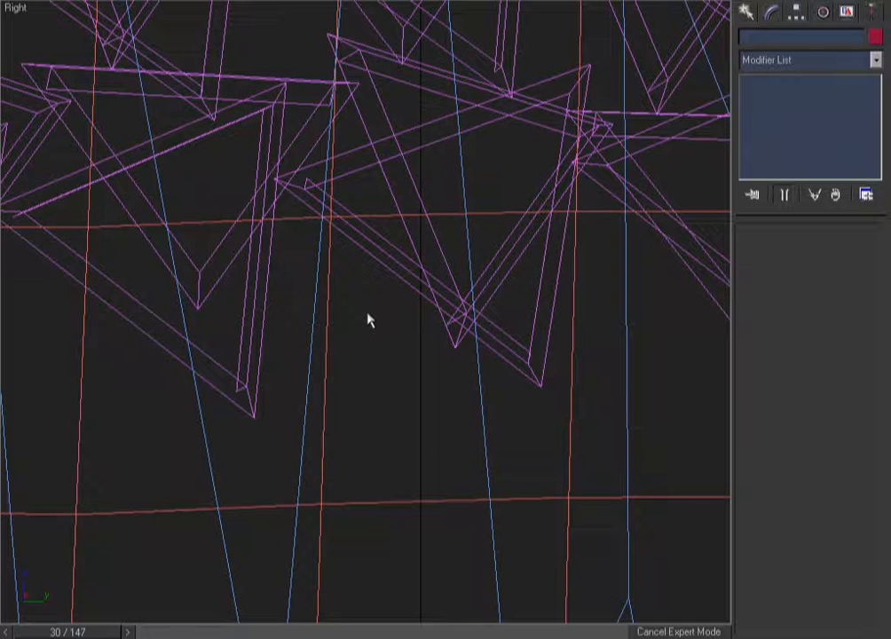
pyautogui.press('z')
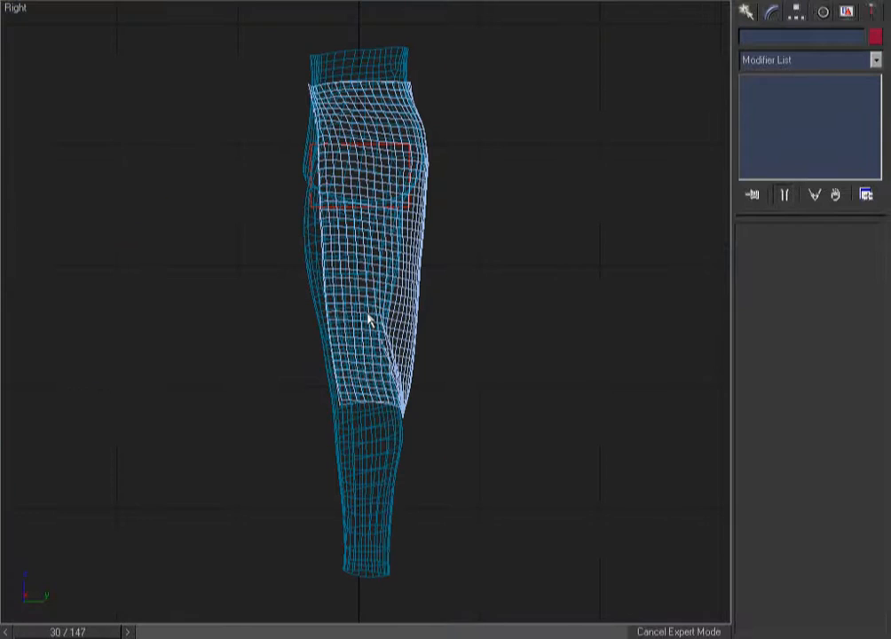
# Step: Skin the cloth mesh to the pelvis box, Blank_XBip Pelvis_Def, as its only bone and deselect it
pyautogui.press('F3')
pyautogui.press('F3')
pyautogui.keyDown('alt'); pyautogui.moveTo(523, 342); pyautogui.dragTo(439, 377, button='middle'); pyautogui.keyUp('alt')
pyautogui.hotkey('shift', 'z')
pyautogui.press('F3')
pyautogui.press('F3')
pyautogui.hotkey('ctrl', 'w')
pyautogui.moveTo(488, 149)
pyautogui.mouseDown()
pyautogui.moveTo(371, 241)
pyautogui.moveTo(368, 235)
pyautogui.mouseUp()
pyautogui.click(428, 278)
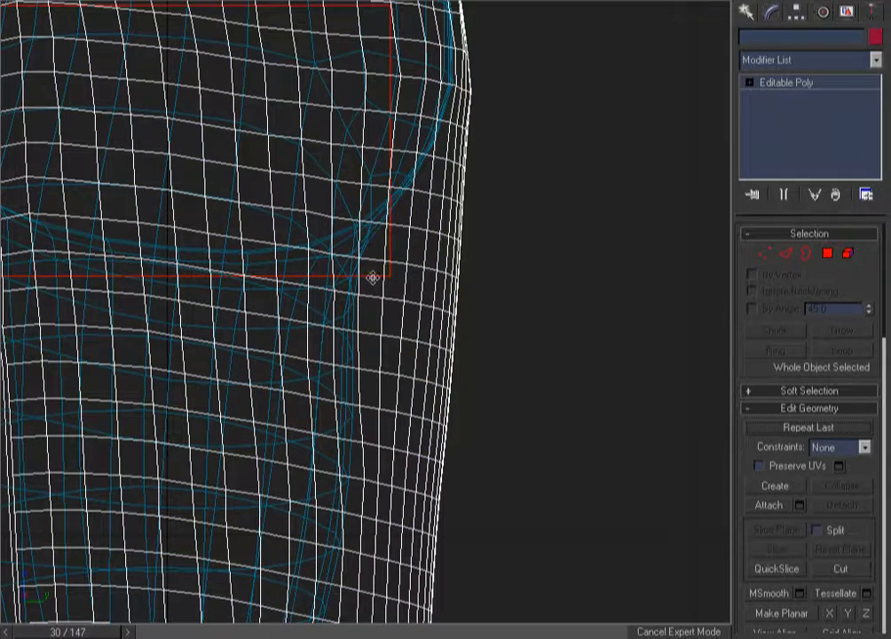
pyautogui.click(373, 276)
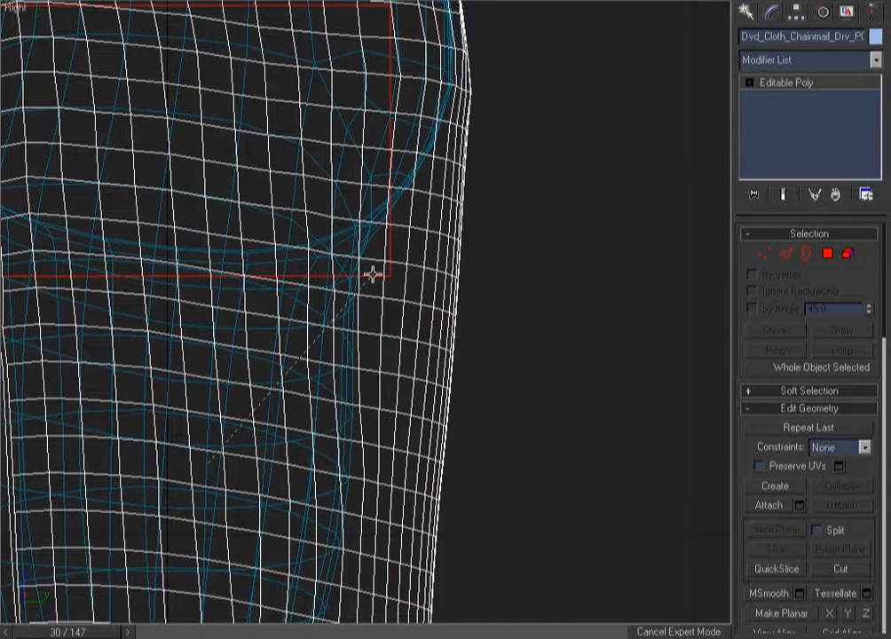
pyautogui.click(582, 267)
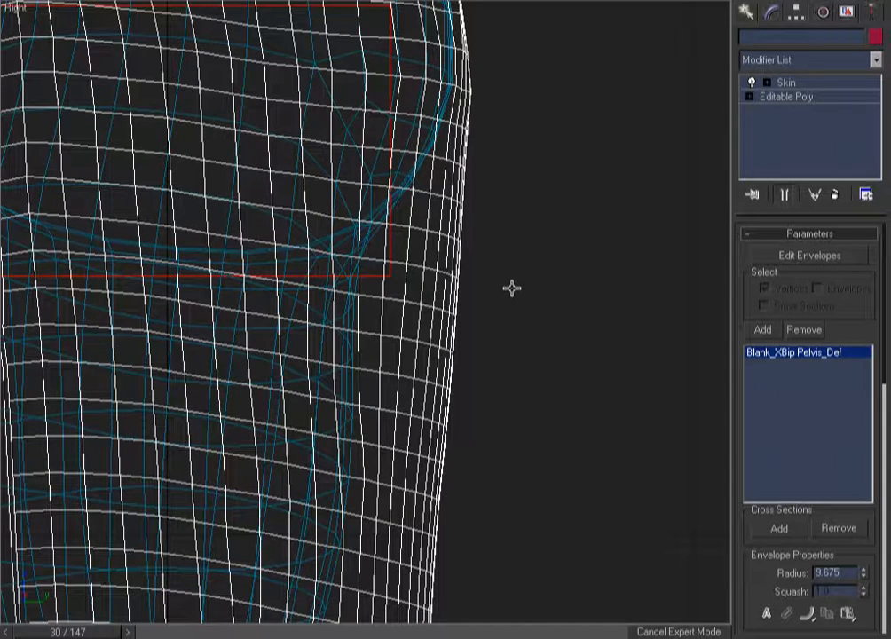
pyautogui.hotkey('ctrl', 'd')
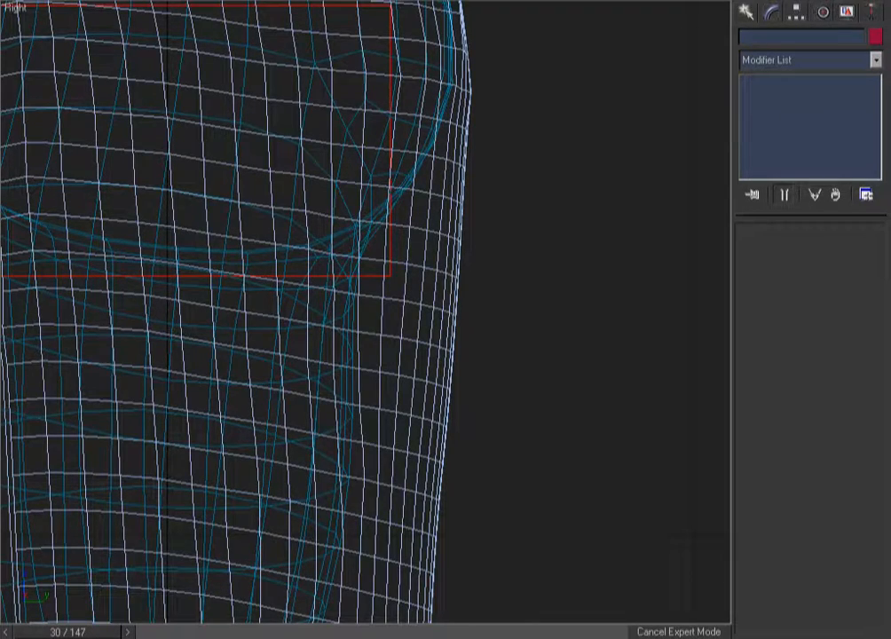
# Step: Examine how the cloth mesh fits around the leg mesh and pelvis box, in shaded and wireframe display, from the front and right
pyautogui.press('f')
pyautogui.press('F3')
pyautogui.press('F3')
pyautogui.press('F3')
pyautogui.press('r')
pyautogui.press('z')
pyautogui.press('F3')
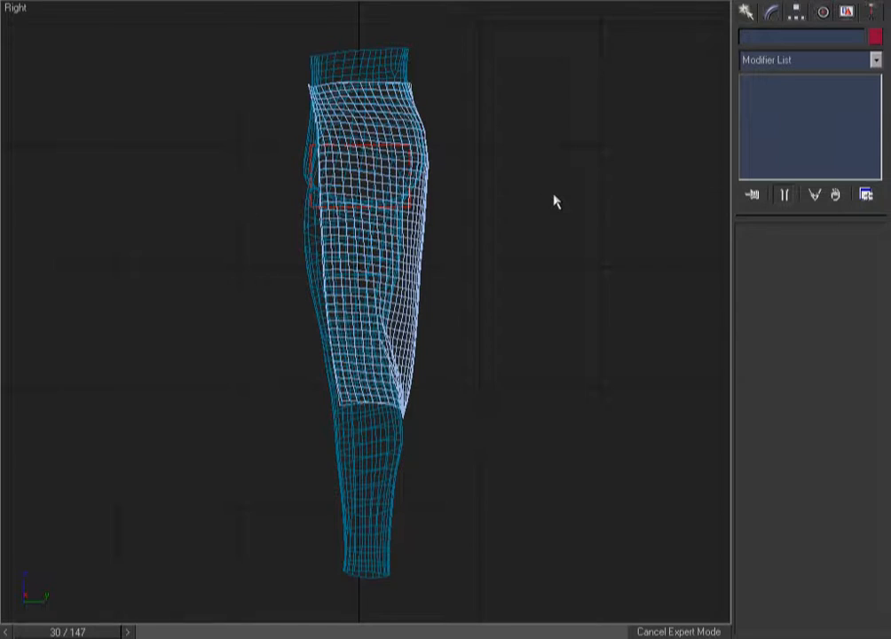
pyautogui.press('F3')
pyautogui.press('F3')
pyautogui.hotkey('ctrl', 'w')
pyautogui.moveTo(468, 175); pyautogui.dragTo(358, 249)
pyautogui.press('F3')
pyautogui.press('F3')
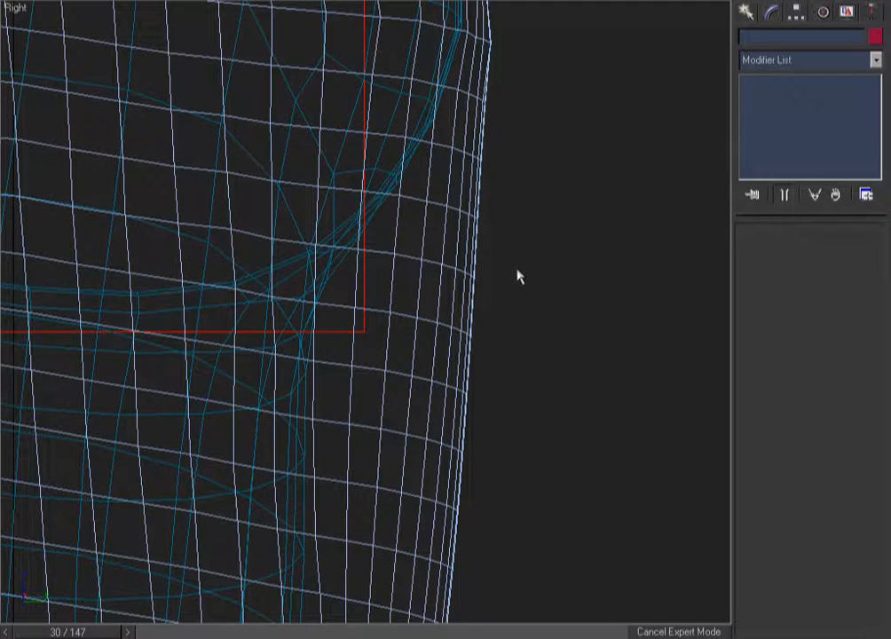
pyautogui.press('z')
pyautogui.press('F3')
pyautogui.press('F3')
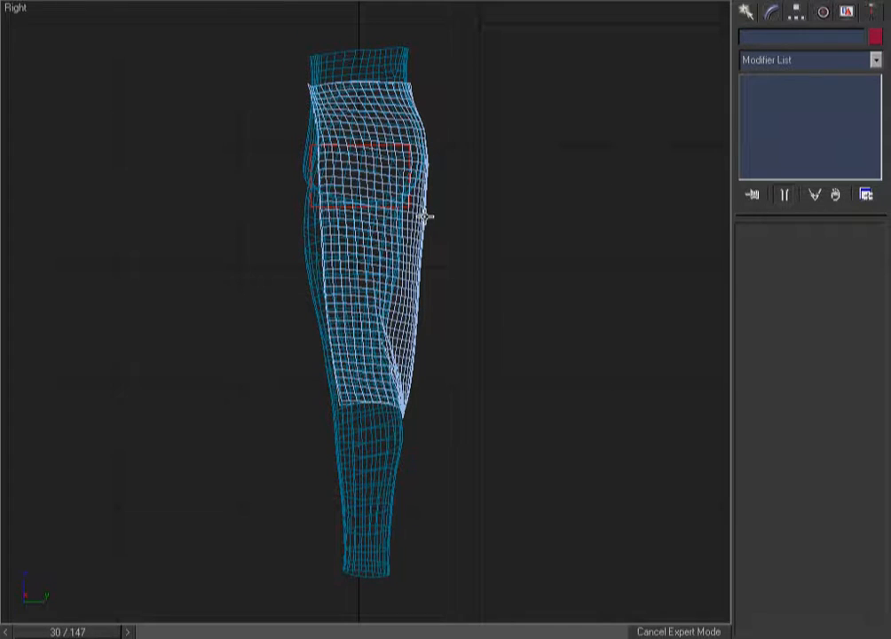
# Step: Add a Mesh Select modifier above the Skin modifier on the chainmail cloth mesh
pyautogui.click(425, 215)
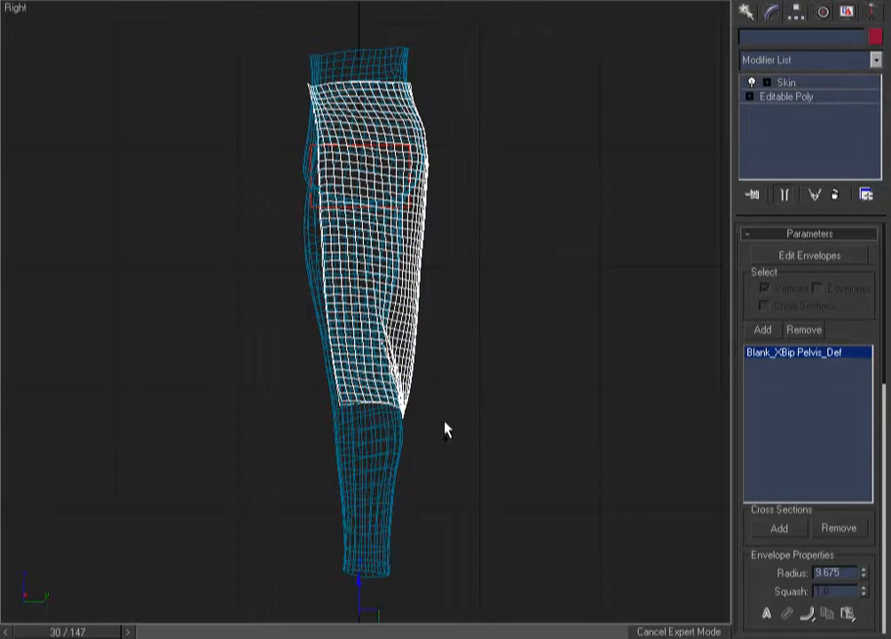
pyautogui.rightClick(530, 214)
pyautogui.moveTo(593, 269)
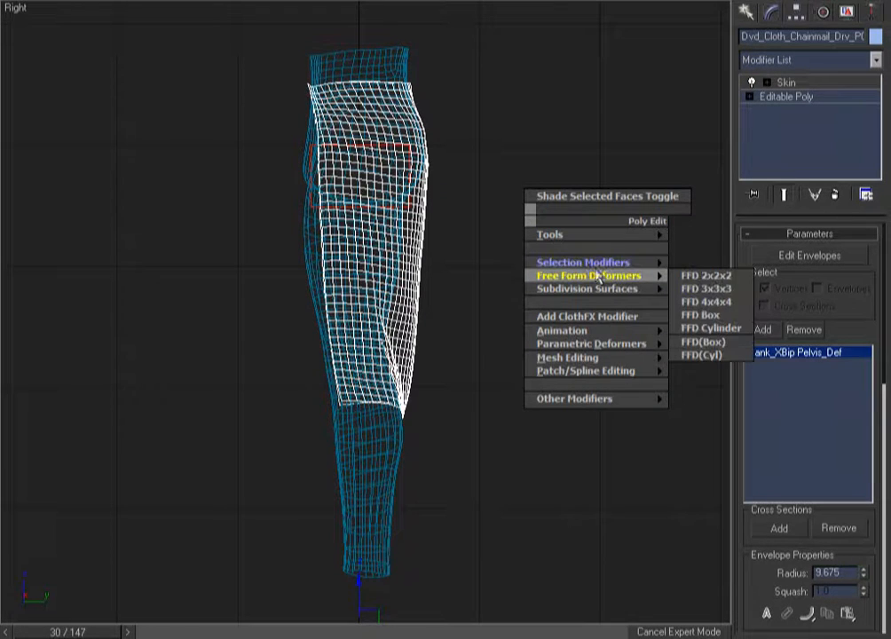
pyautogui.click(692, 291)
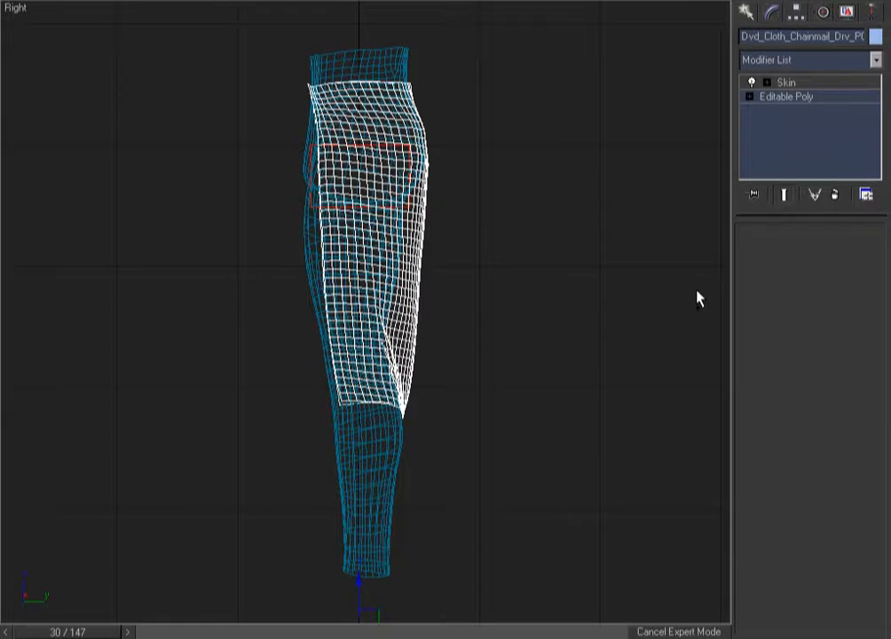
# Step: Select the cloth and leg meshes together and apply one shared Cloth modifier to both
pyautogui.moveTo(445, 390); pyautogui.dragTo(341, 425)
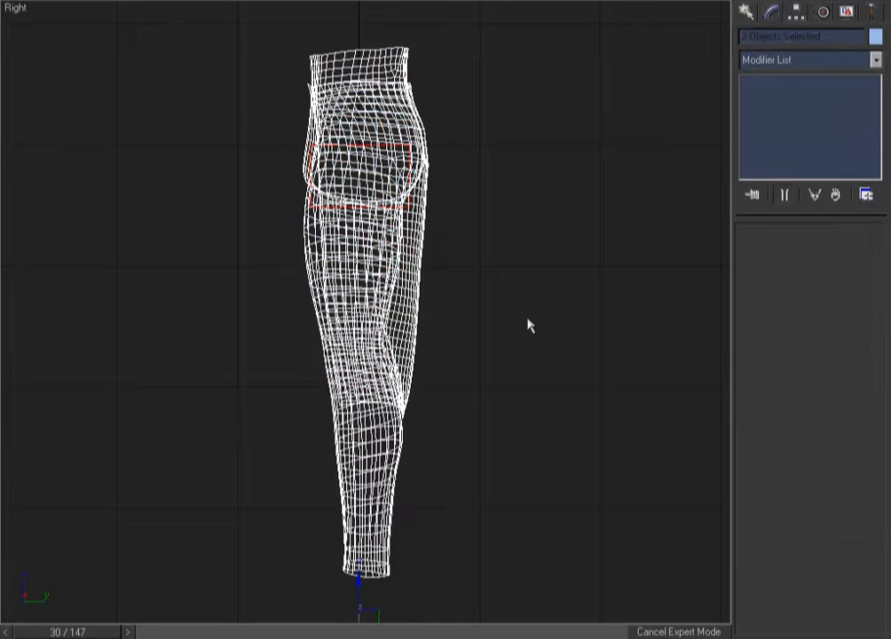
pyautogui.rightClick(513, 248)
pyautogui.moveTo(603, 289)
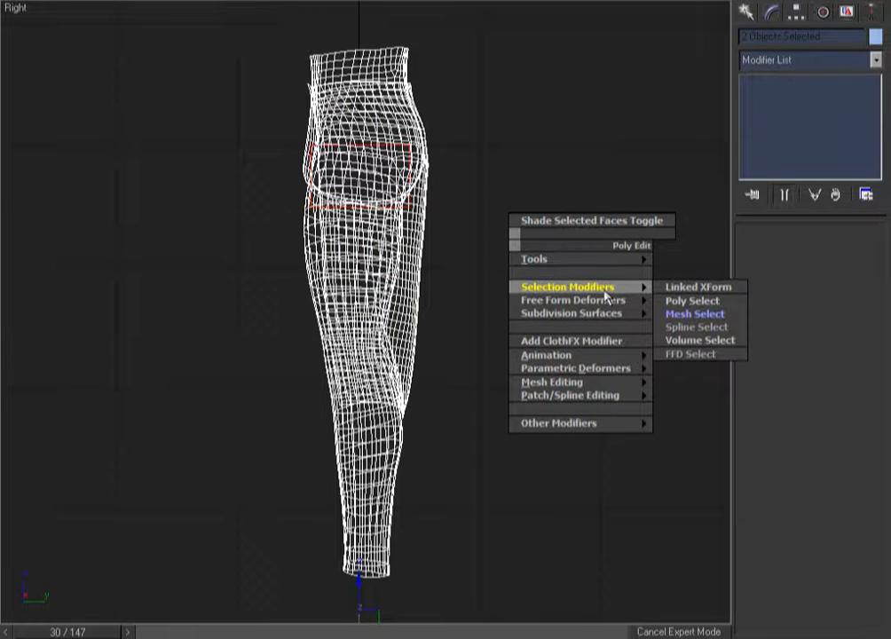
pyautogui.click(589, 342)
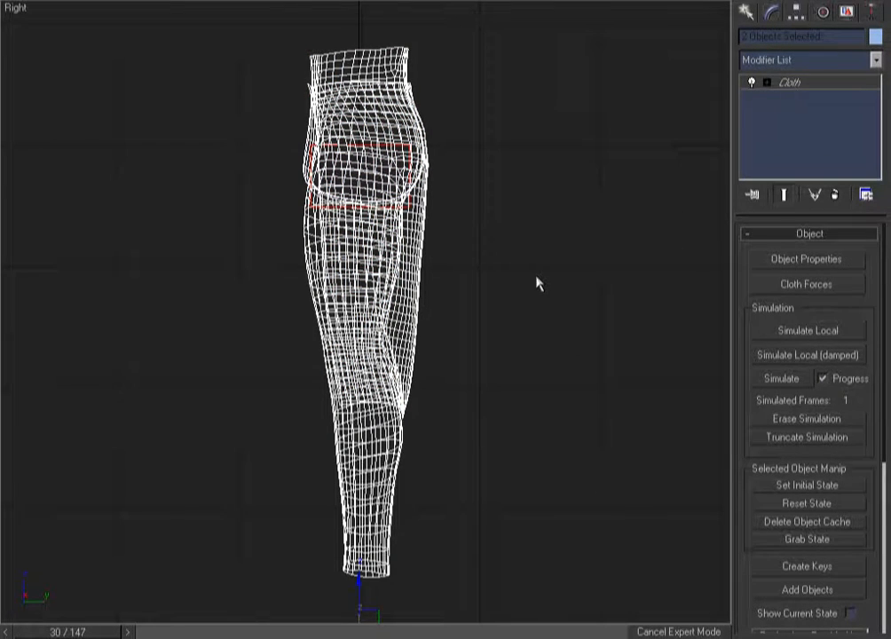
# Step: In the cloth object properties, make Dvd_Cloth_Collision-Legs_PB a collision object with an offset of 0.2
pyautogui.click(756, 262)
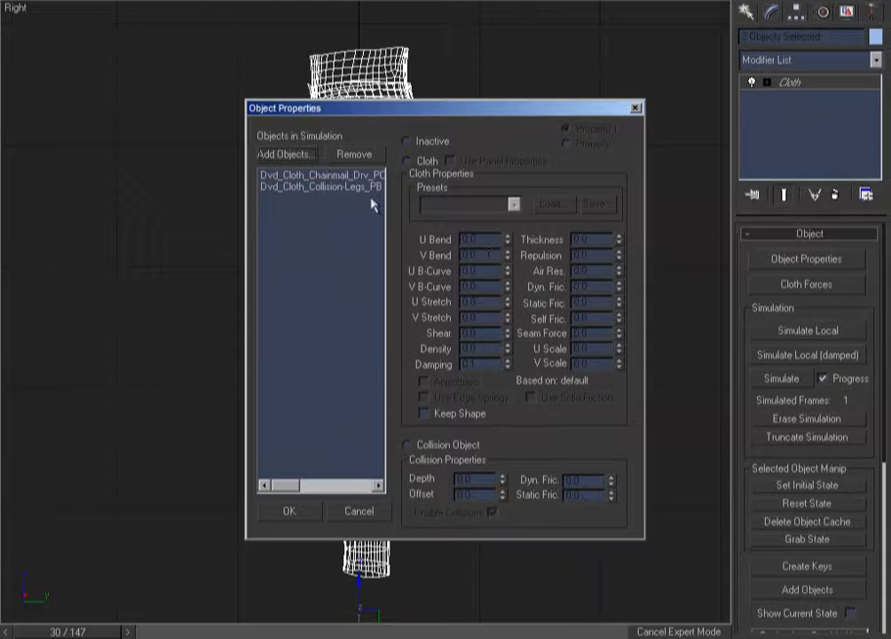
pyautogui.click(340, 188)
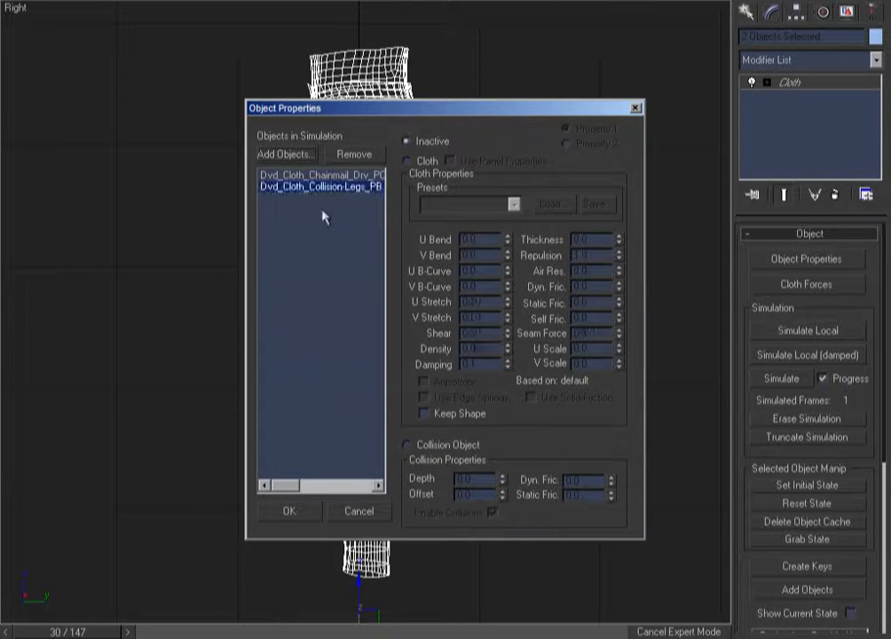
pyautogui.click(407, 445)
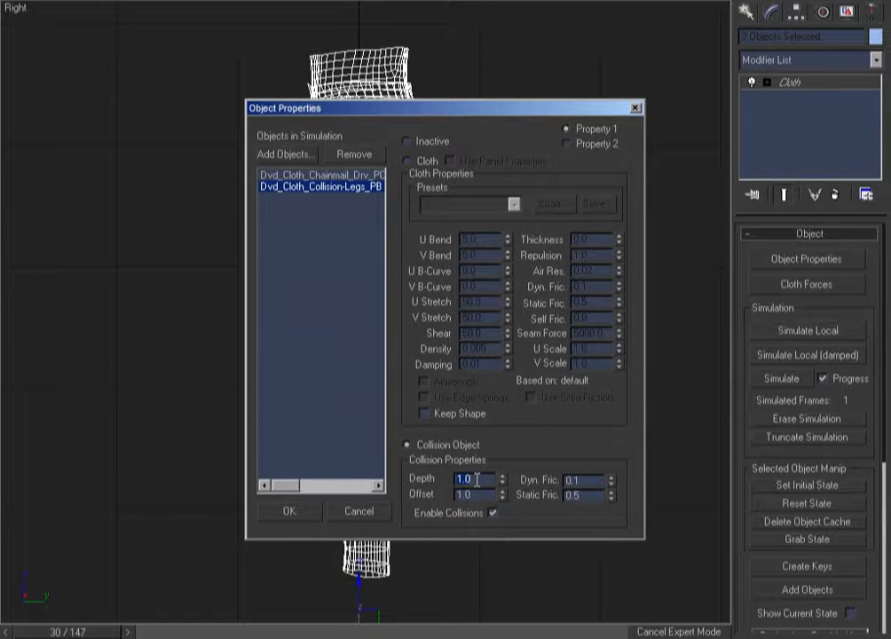
pyautogui.doubleClick(487, 480)
pyautogui.doubleClick(479, 496)
pyautogui.write('0.2')
# Step: Make the chainmail mesh a Cloth object with the ChainStart preset, reset its U and V B-Curve values, and accept the properties
pyautogui.keyDown('ctrl'); pyautogui.click(380, 188); pyautogui.keyUp('ctrl')
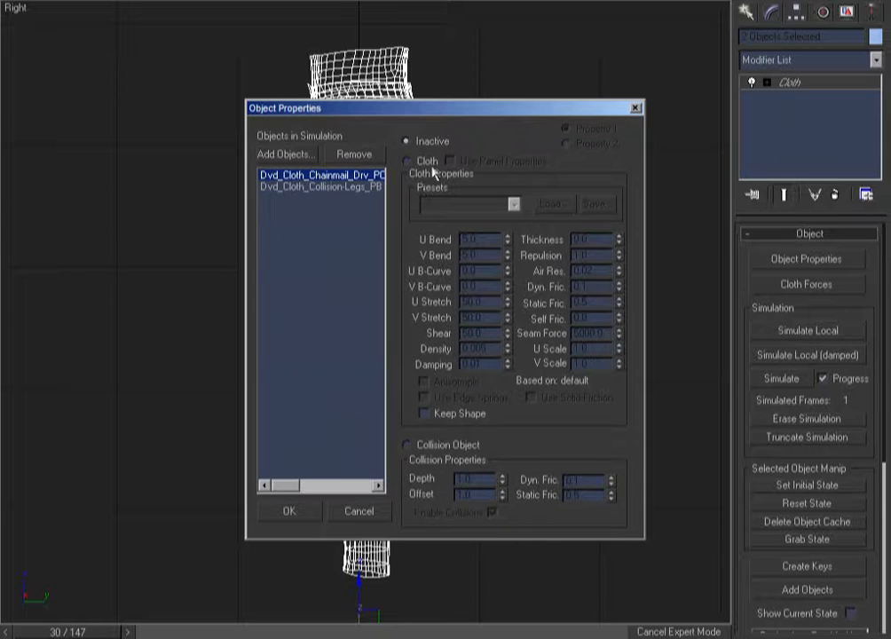
pyautogui.click(510, 205)
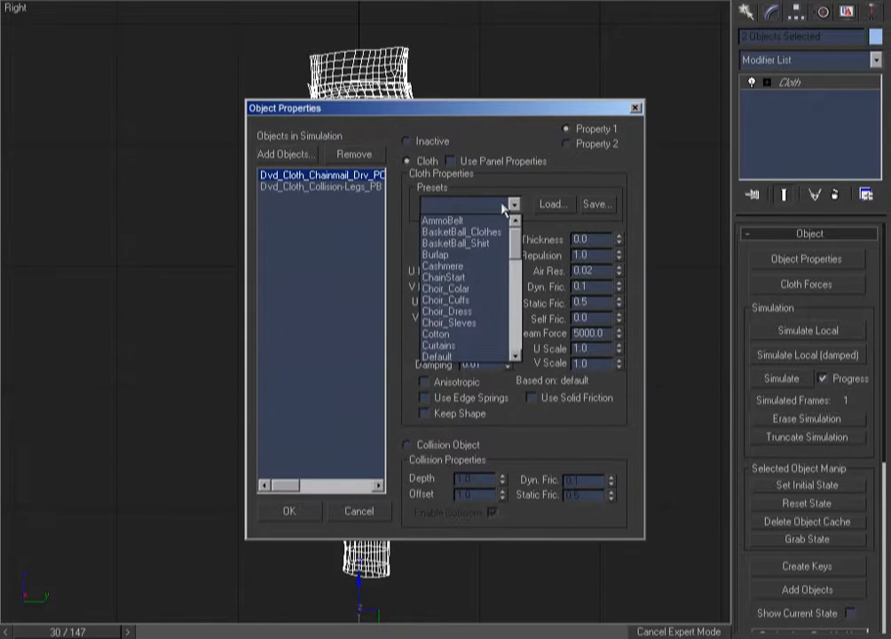
pyautogui.click(459, 278)
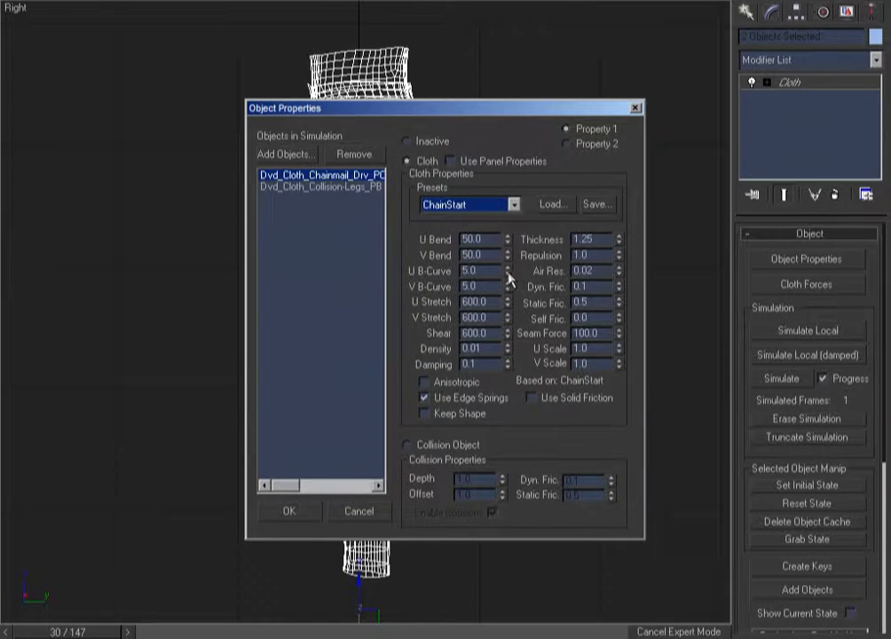
pyautogui.rightClick(508, 271)
pyautogui.rightClick(508, 286)
pyautogui.click(290, 513)
pyautogui.click(586, 371)
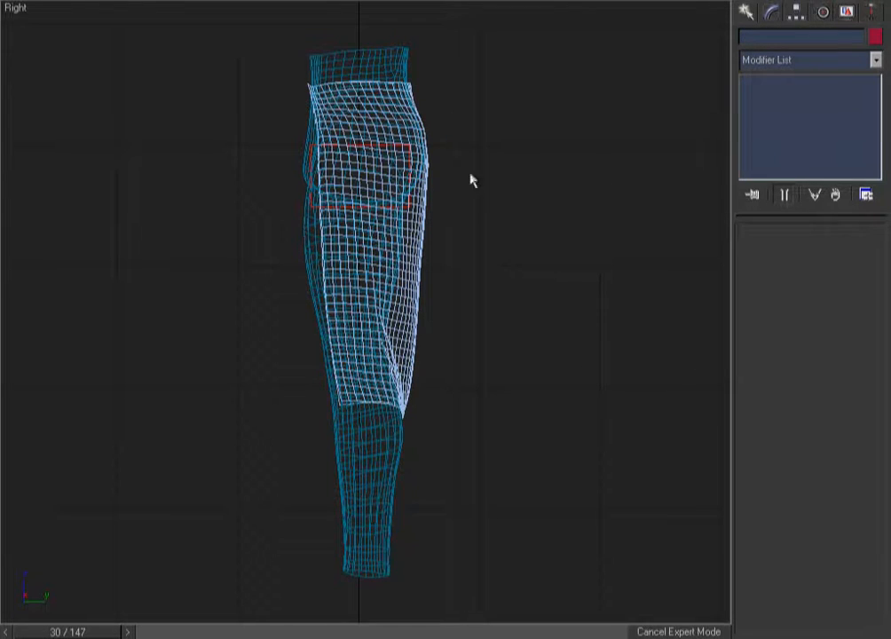
# Step: Select the cloth mesh's two upper corner vertices at the front waist opening and make them a Cloth group named MailPin
pyautogui.click(416, 224)
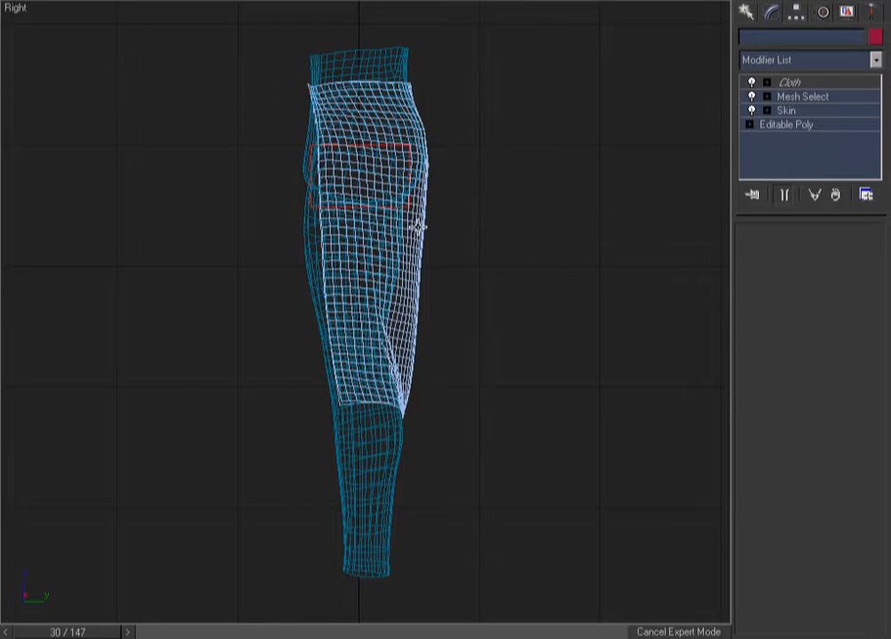
pyautogui.click(795, 83)
pyautogui.moveTo(274, 61); pyautogui.dragTo(376, 133)
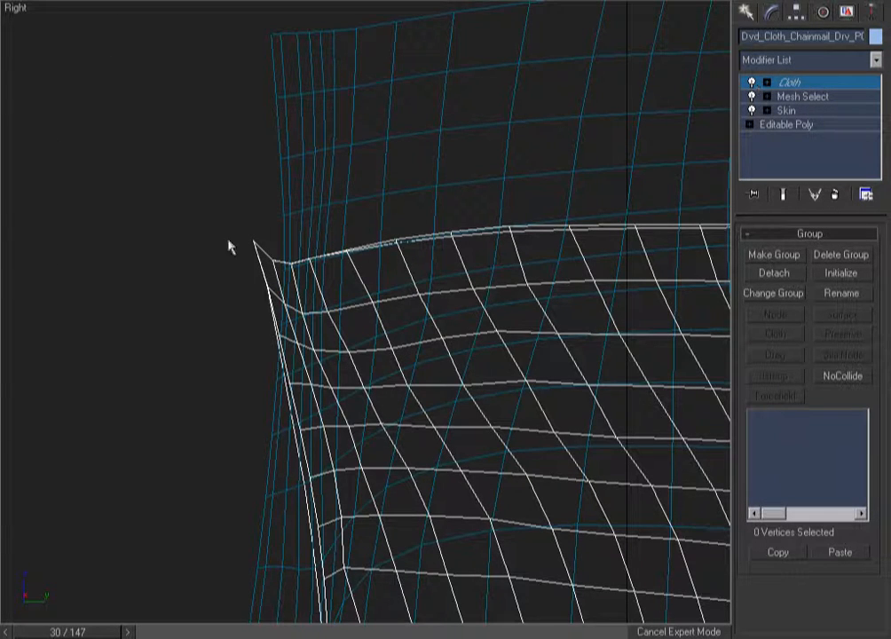
pyautogui.moveTo(203, 214); pyautogui.dragTo(263, 261)
pyautogui.press('F3')
pyautogui.keyDown('alt'); pyautogui.moveTo(248, 317); pyautogui.dragTo(308, 340, button='middle'); pyautogui.keyUp('alt')
pyautogui.press('F3')
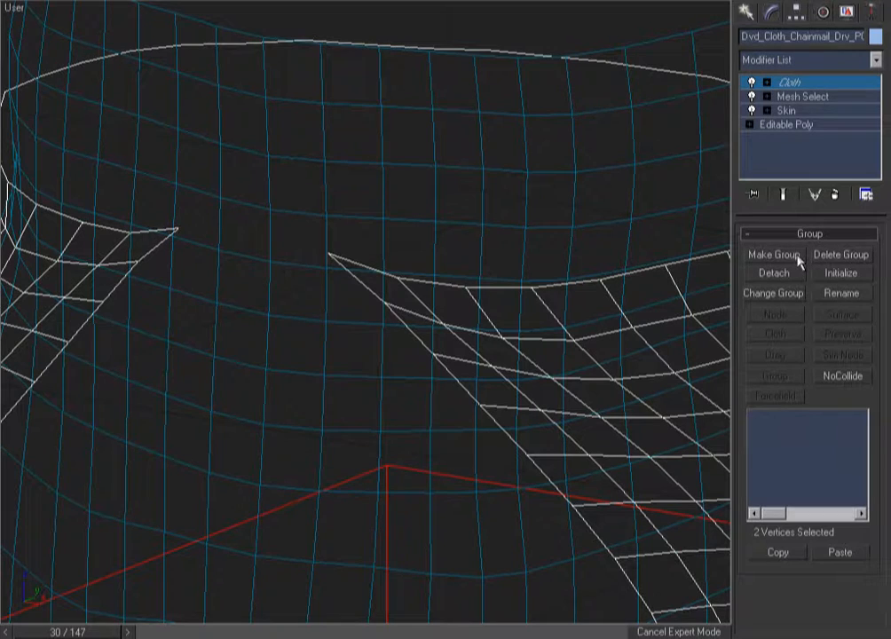
pyautogui.click(798, 256)
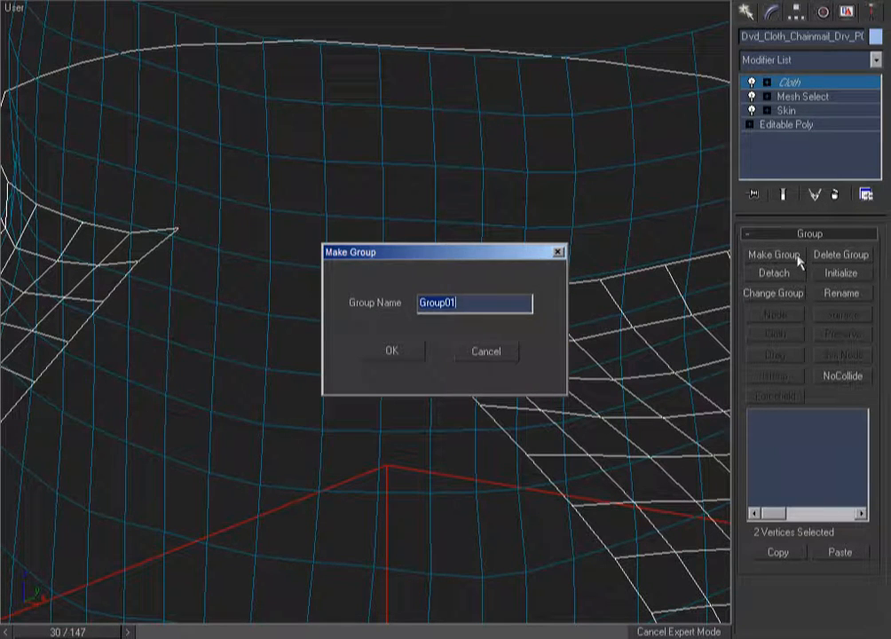
pyautogui.write('MailPin')
pyautogui.press('Return')
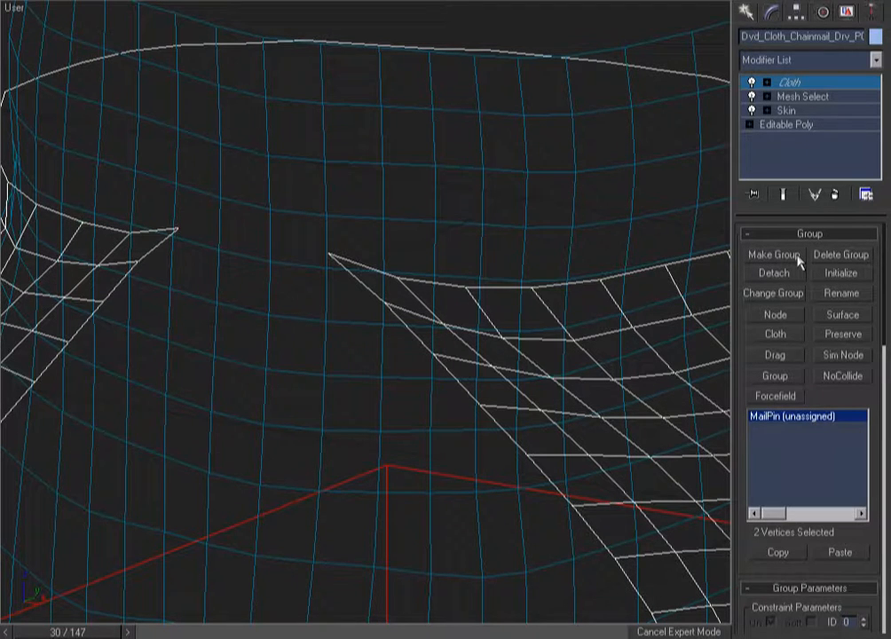
# Step: Constrain the MailPin group to the leg mesh as a Surface constraint with an offset of 0.2, and leave group editing
pyautogui.click(839, 315)
pyautogui.click(673, 213)
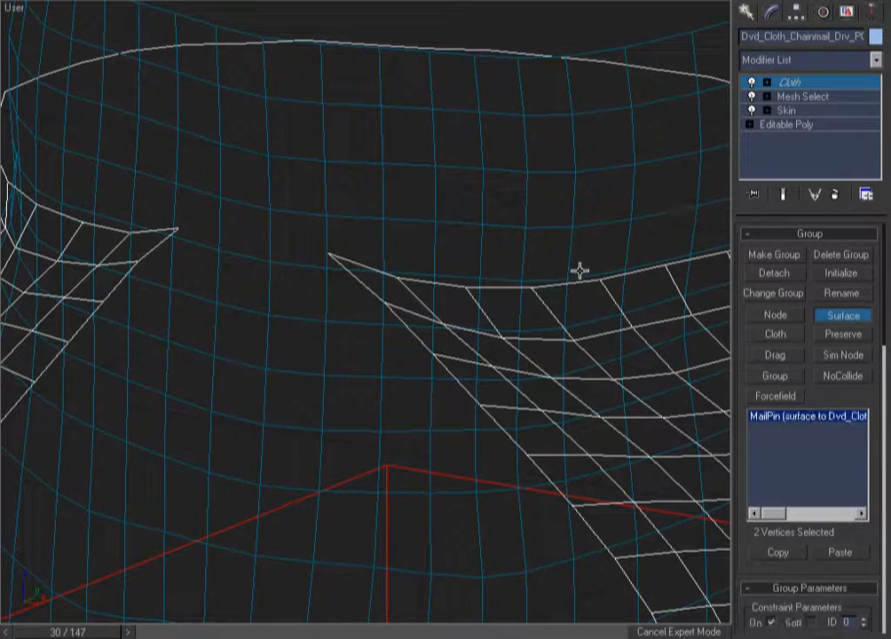
pyautogui.moveTo(857, 604); pyautogui.dragTo(859, 327)
pyautogui.click(809, 371)
pyautogui.write('0.2')
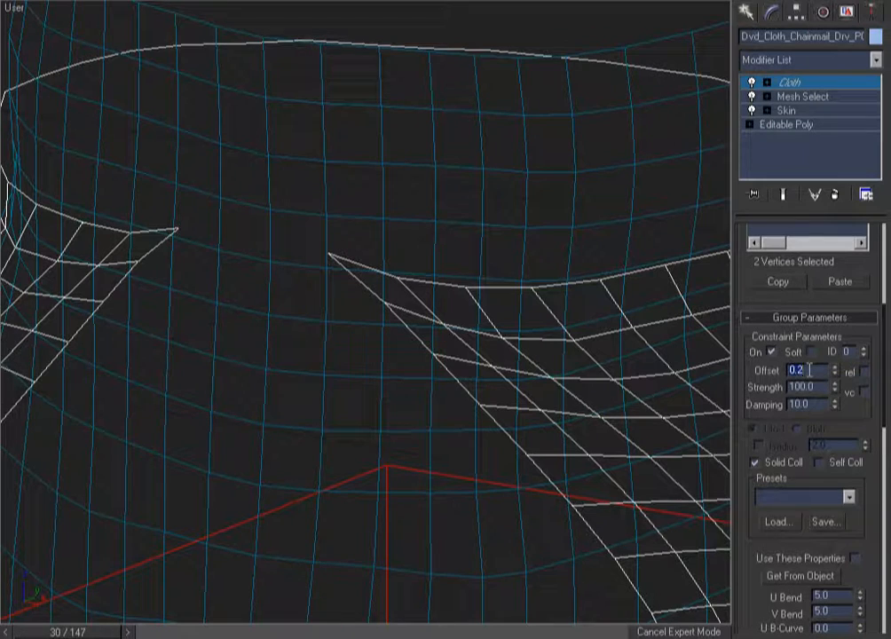
pyautogui.click(816, 84)
# Step: Redisplay the coat and chain links in the shaded front view, and show the body mesh Dvd_Mesh_Body_PC in full instead of as a box
pyautogui.press('f')
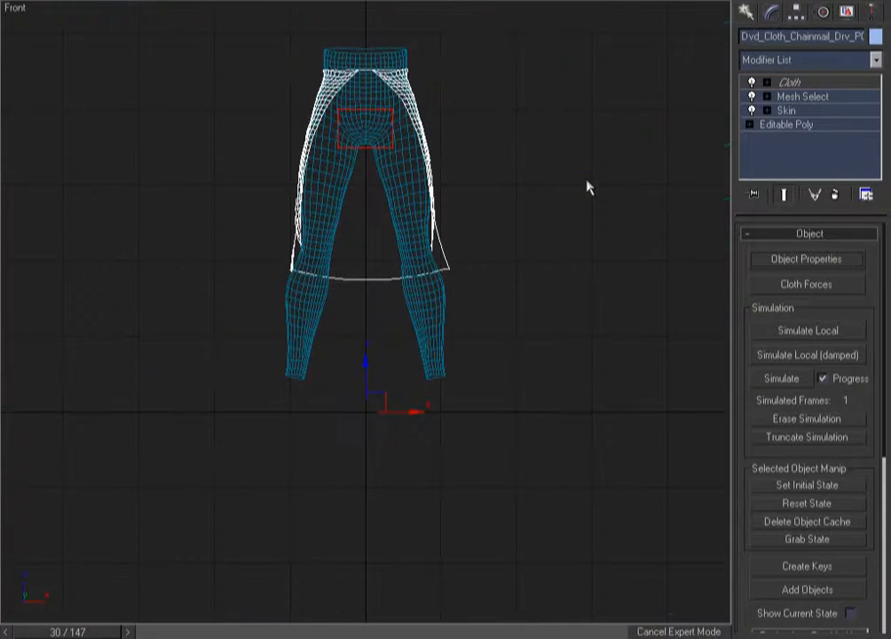
pyautogui.click(448, 203)
pyautogui.press('F3')
pyautogui.press('F3')
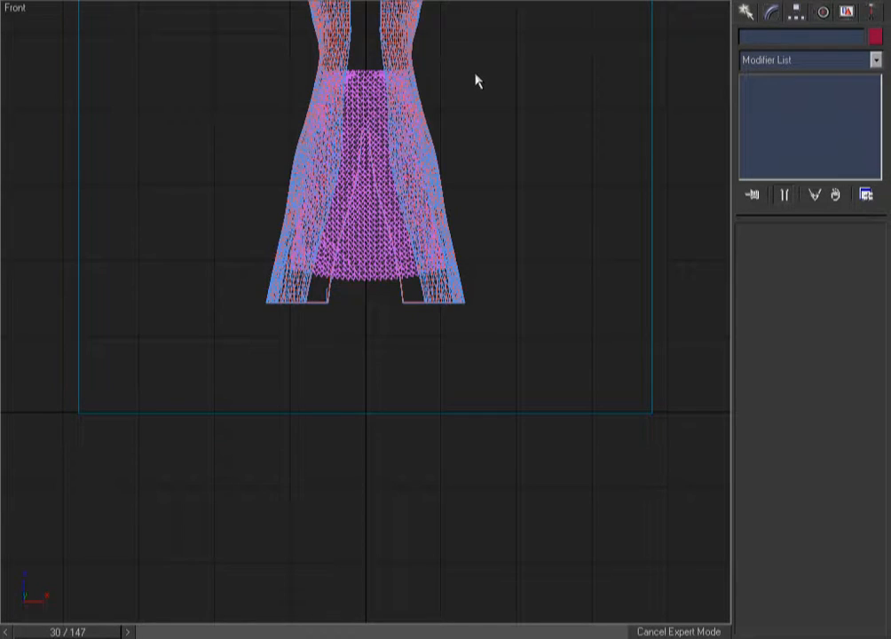
pyautogui.press('z')
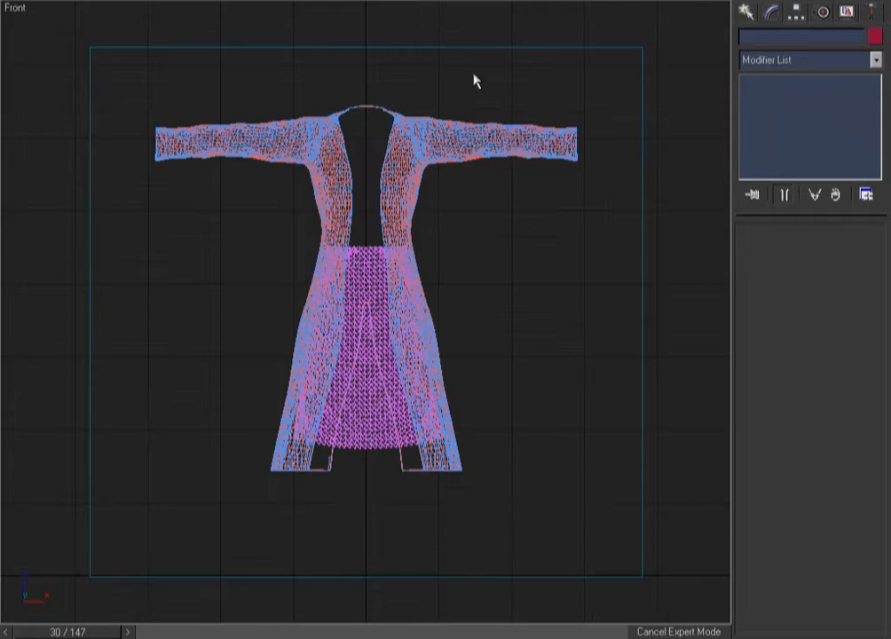
pyautogui.press('F3')
pyautogui.moveTo(496, 33); pyautogui.dragTo(489, 58)
pyautogui.rightClick(488, 59)
pyautogui.click(488, 58)
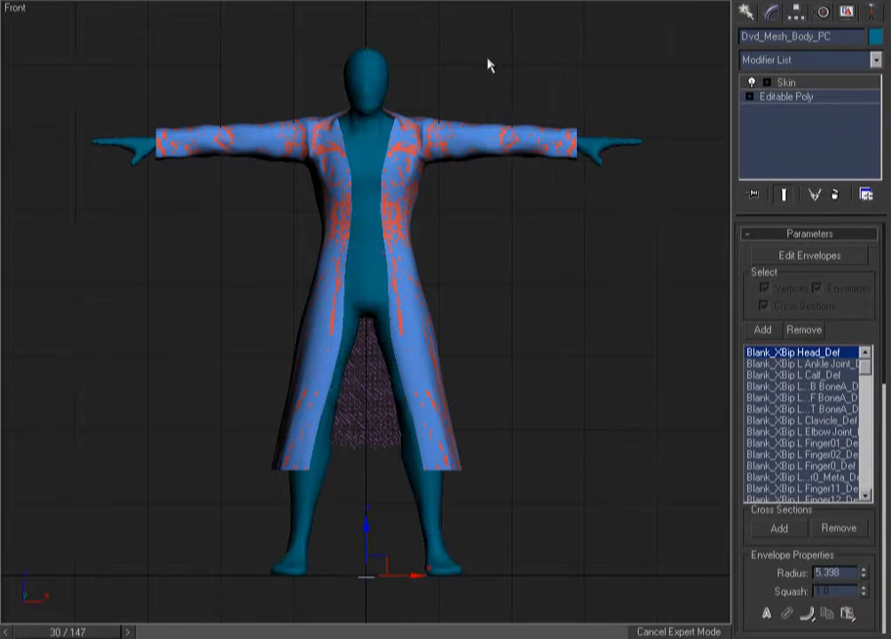
# Step: Inspect the cloth mesh over the leg mesh in the right wireframe view, and bring the coat, body and chain links back into display
pyautogui.click(487, 58)
pyautogui.click(489, 65)
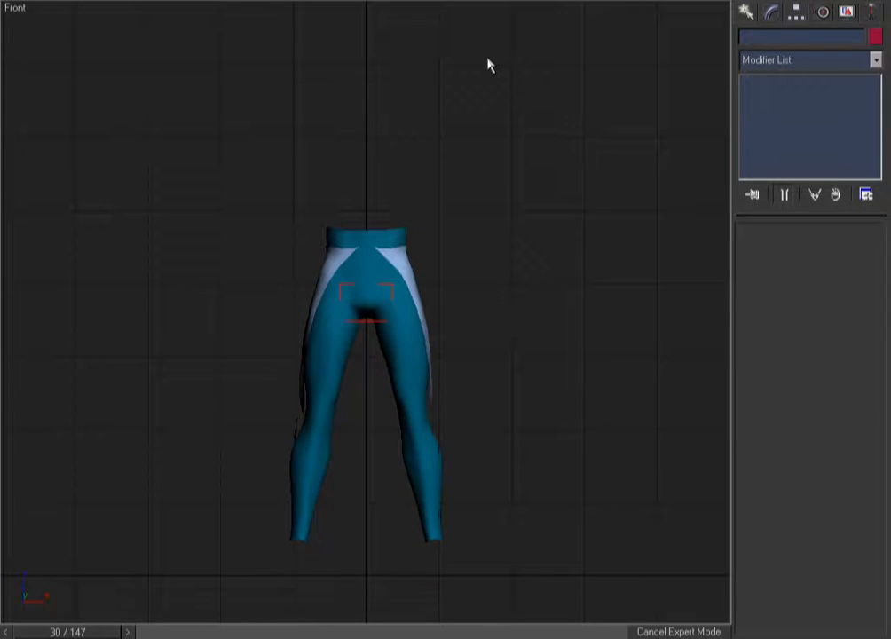
pyautogui.press('F3')
pyautogui.press('F3')
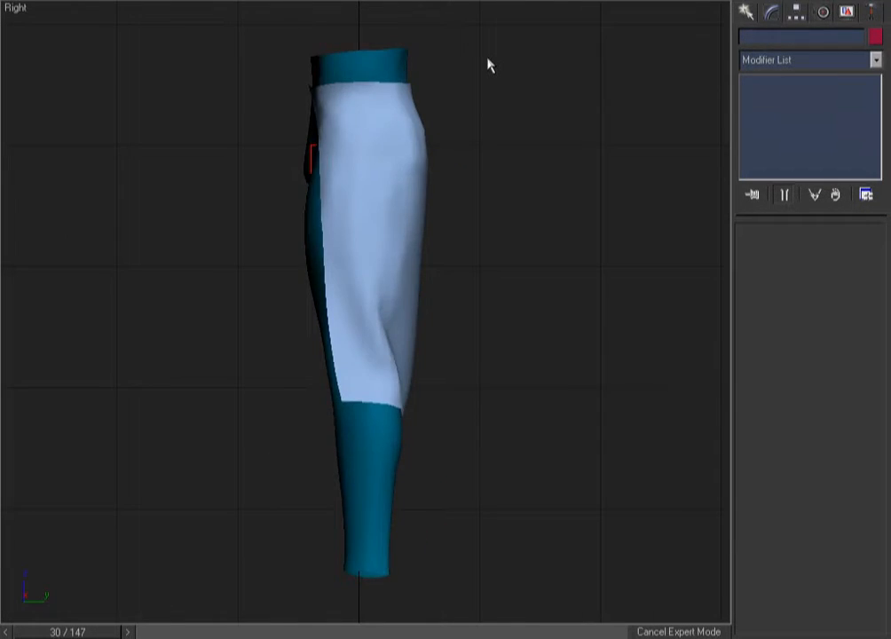
pyautogui.press('F3')
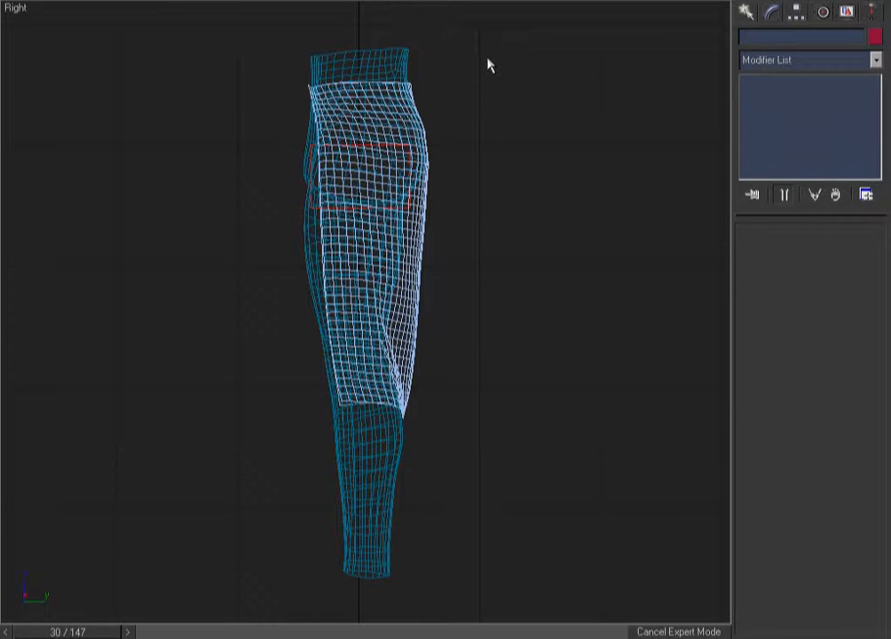
pyautogui.click(411, 232)
pyautogui.press('F3')
pyautogui.press('F3')
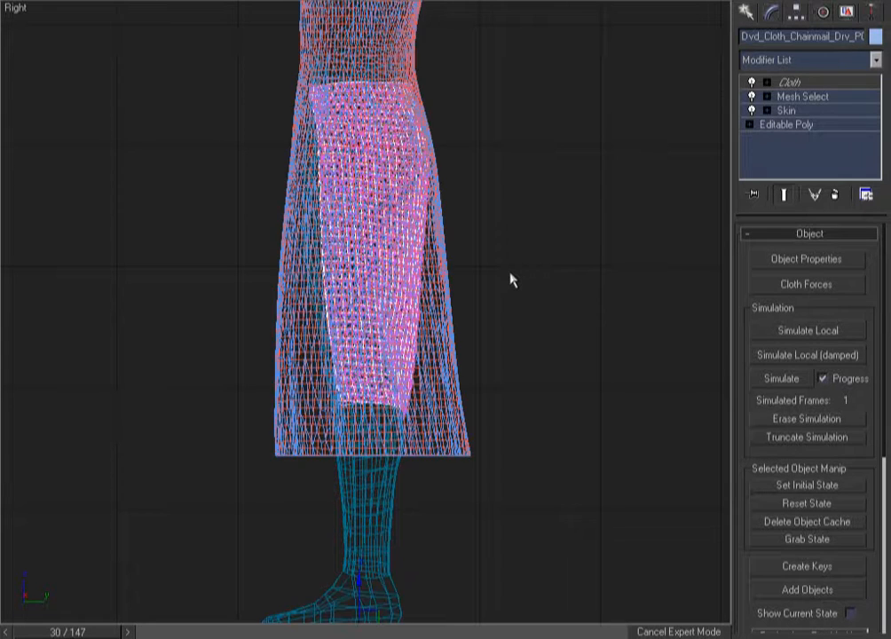
pyautogui.press('F3')
pyautogui.press('F3')
# Step: Hide the coat, body mesh, leg mesh and rectangular waist control, leaving only the cloth mesh and its chain links displayed
pyautogui.moveTo(508, 420); pyautogui.dragTo(458, 470)
pyautogui.hotkey('alt', 'h')
pyautogui.moveTo(429, 583); pyautogui.dragTo(385, 610)
pyautogui.hotkey('alt', 'h')
pyautogui.moveTo(448, 521); pyautogui.dragTo(341, 538)
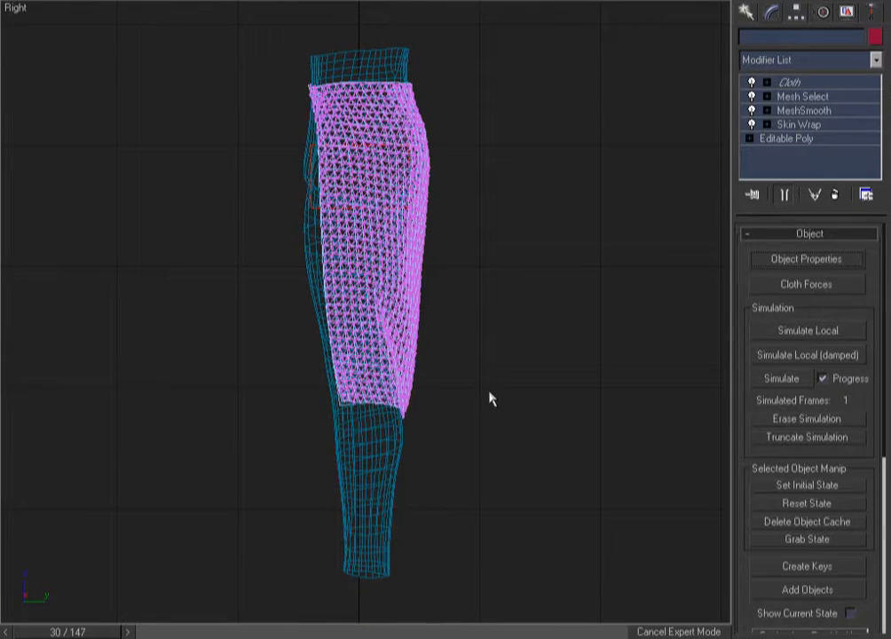
pyautogui.hotkey('alt', 'h')
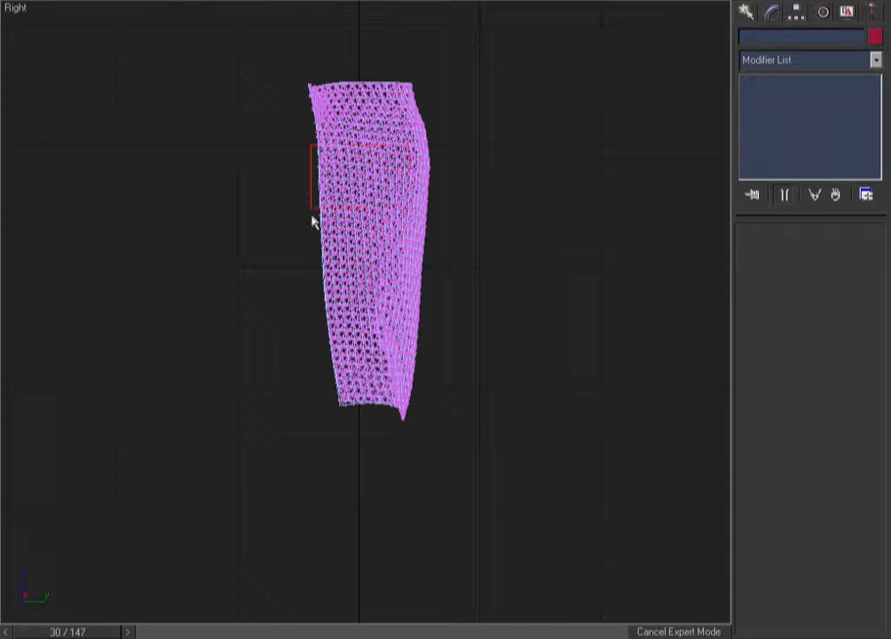
pyautogui.click(309, 206)
pyautogui.hotkey('alt', 'h')
# Step: Switch to the shaded right view and unhide all link attachment helpers whose names match *surfatt
pyautogui.press('f')
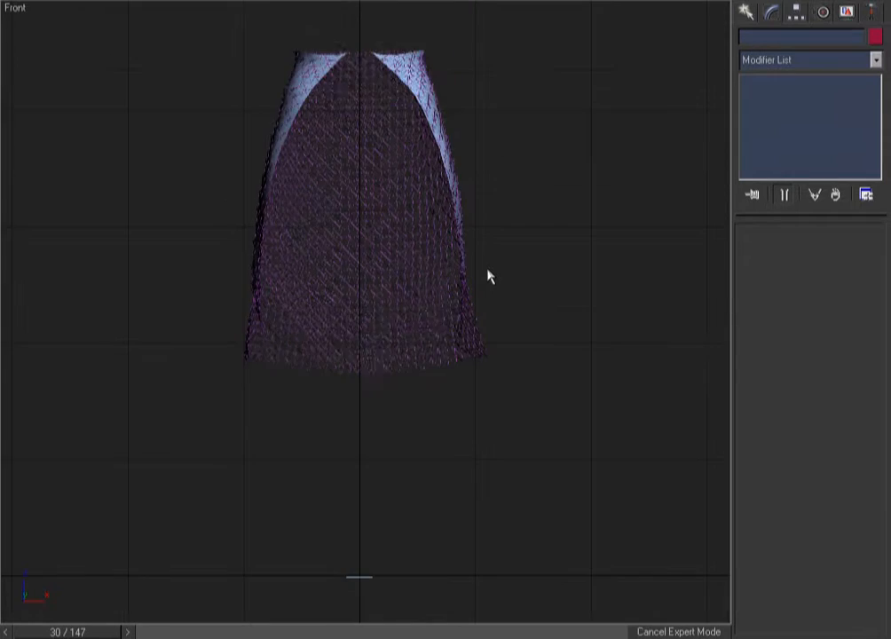
pyautogui.press('r')
pyautogui.press('F3')
pyautogui.press('F3')
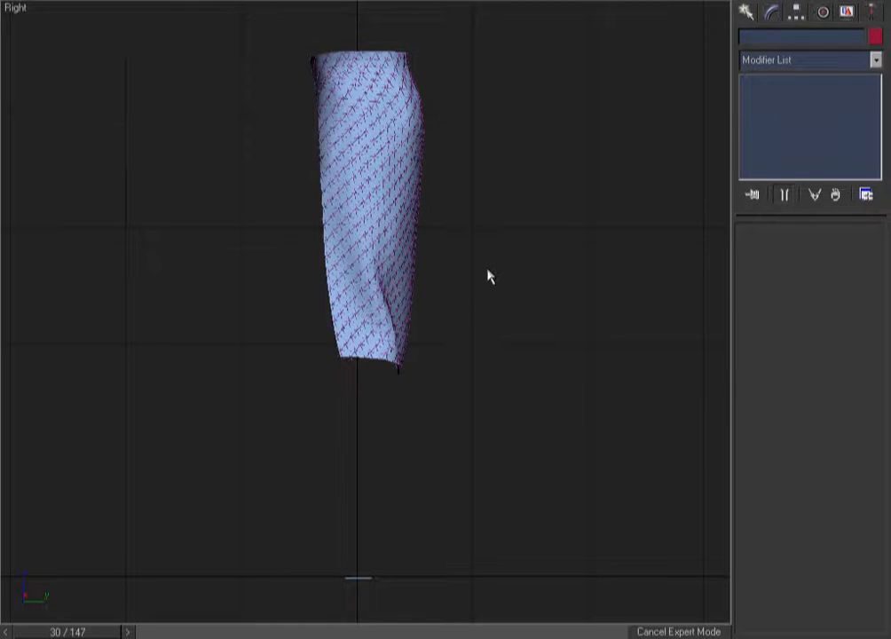
pyautogui.write('5')
pyautogui.write('*')
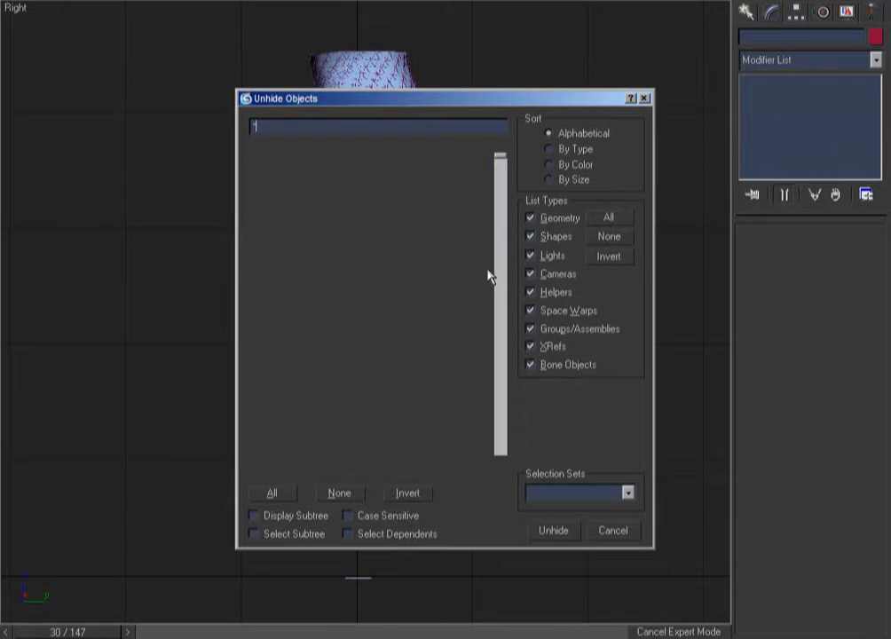
pyautogui.write('surfatt')
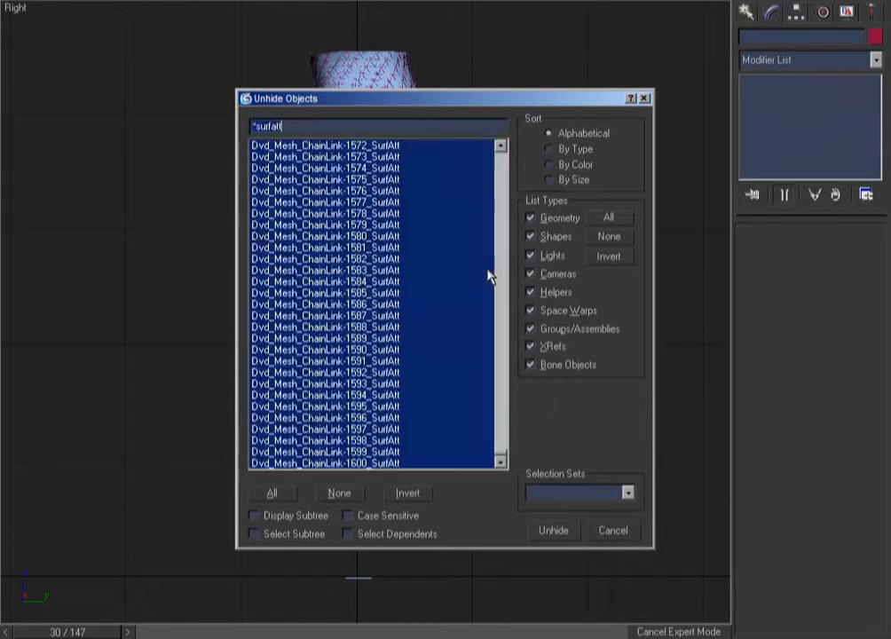
pyautogui.press('Return')
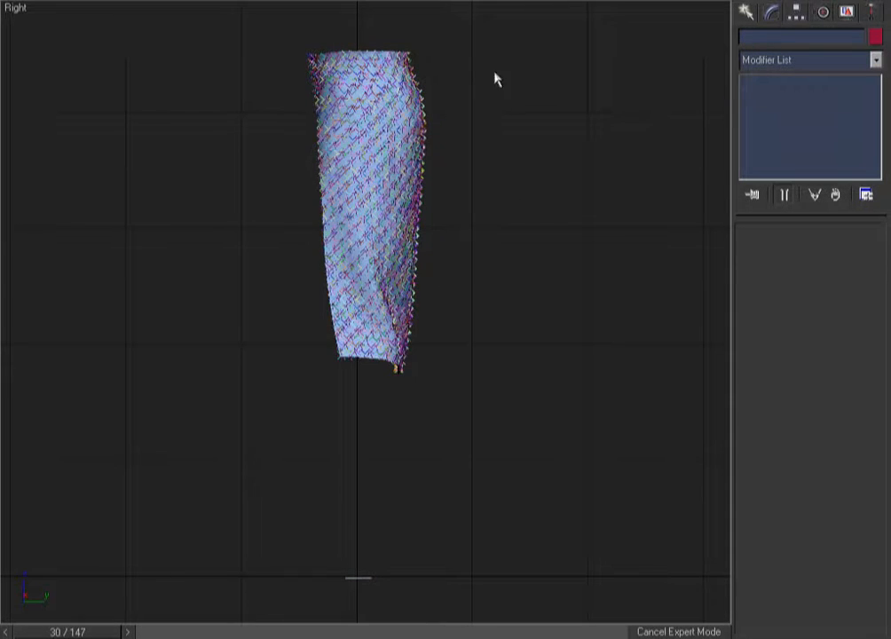
# Step: Try removing the Cloth modifier from the chainmail cloth mesh, and undo the removal
pyautogui.moveTo(460, 29); pyautogui.dragTo(204, 390)
pyautogui.scroll(8, 355, 364)
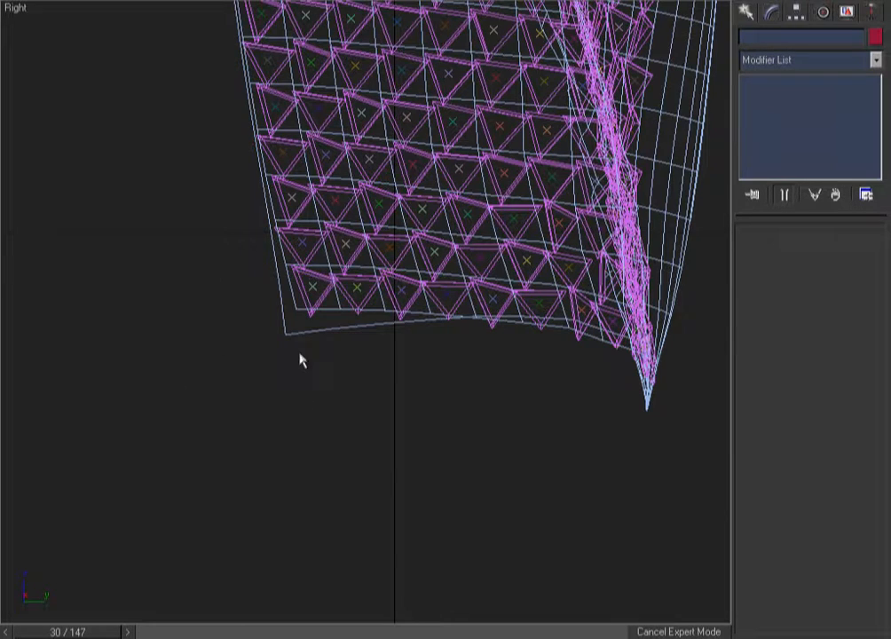
pyautogui.click(339, 307)
pyautogui.click(184, 353)
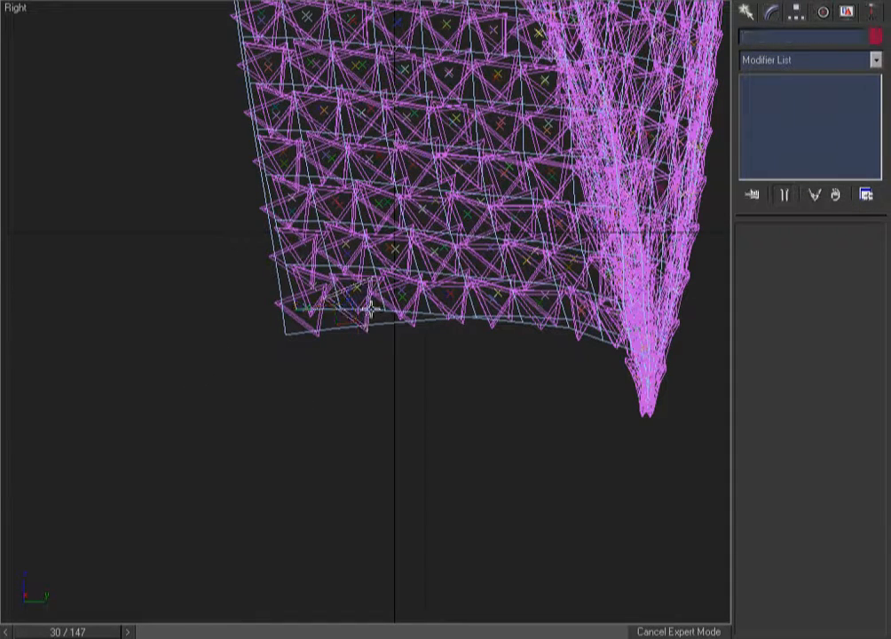
pyautogui.click(325, 312)
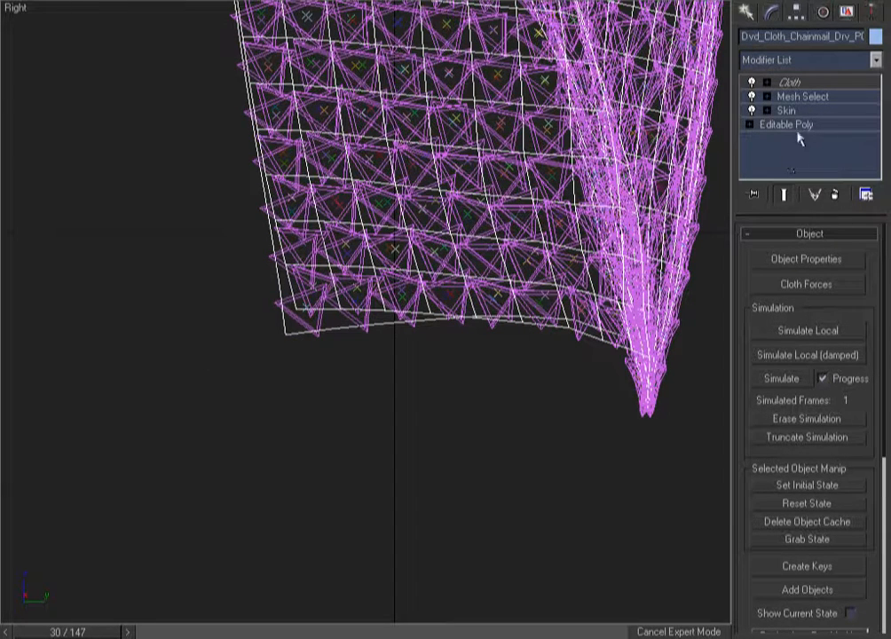
pyautogui.click(837, 196)
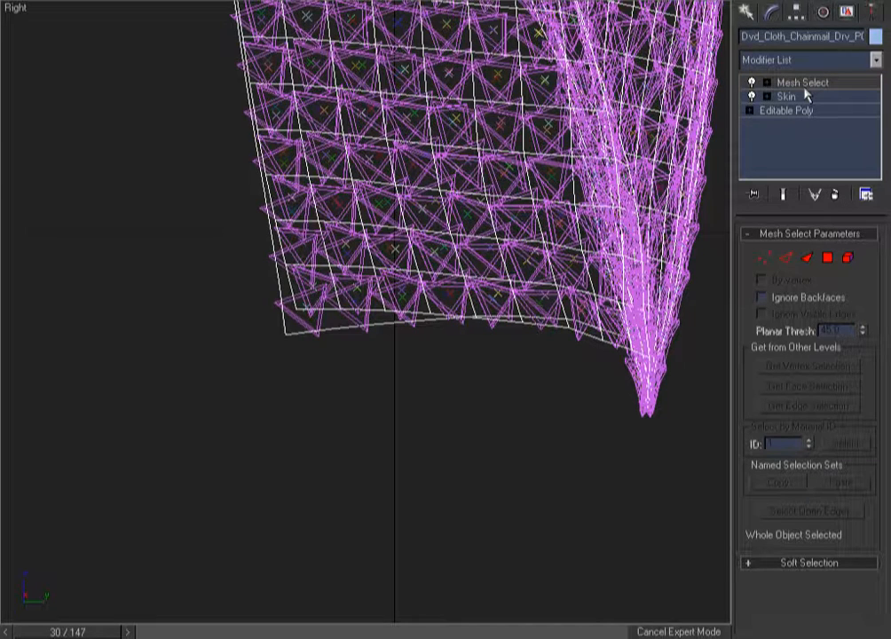
pyautogui.hotkey('ctrl', 'z')
pyautogui.click(178, 260)
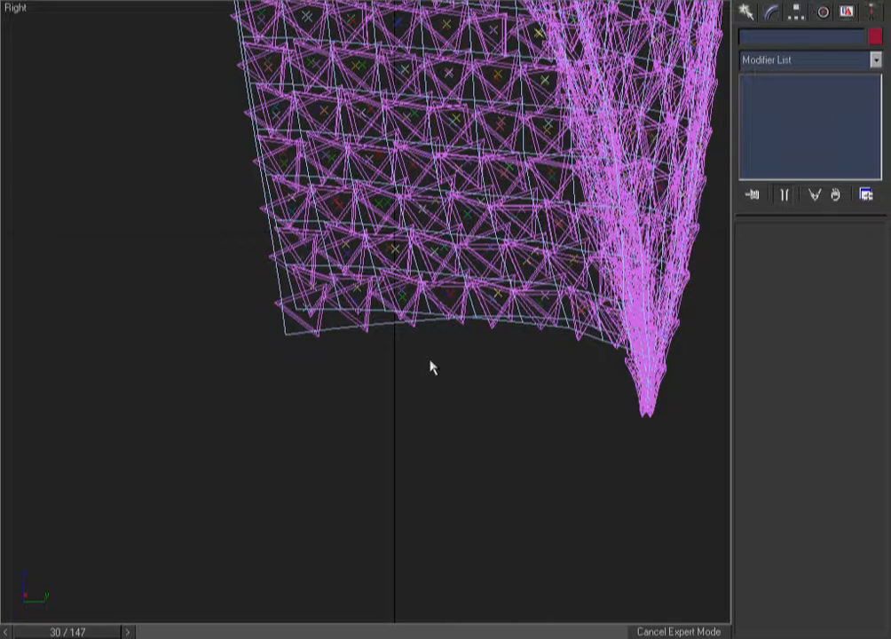
# Step: Delete the Cloth, Mesh Select and Skin modifiers from the chainmail cloth mesh so only the Editable Poly remains, and deselect it
pyautogui.click(327, 308)
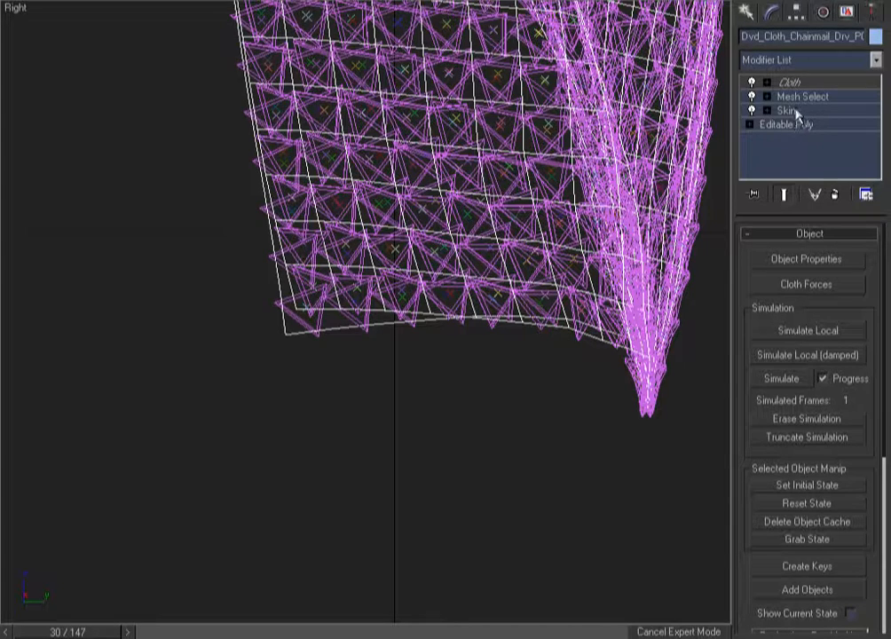
pyautogui.click(838, 195)
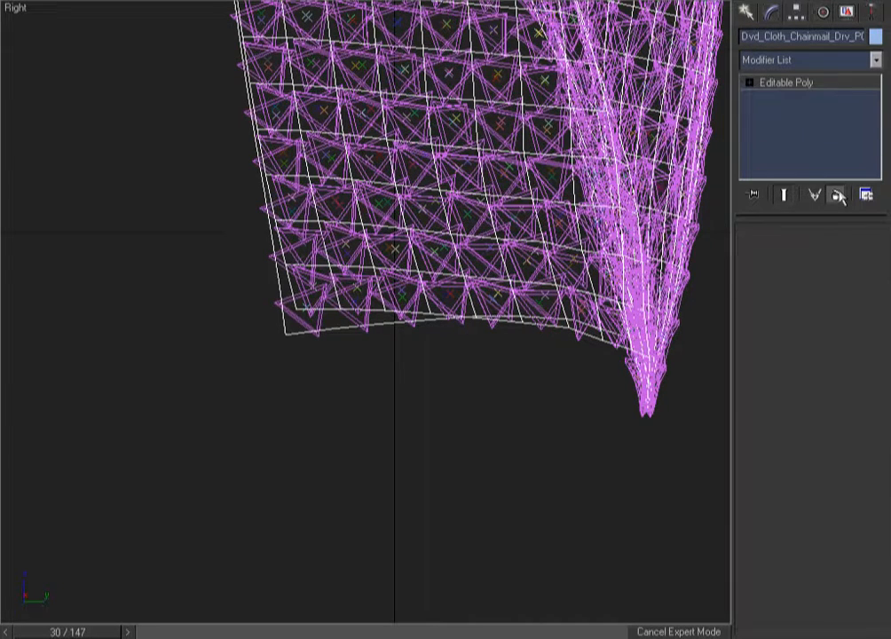
pyautogui.click(524, 427)
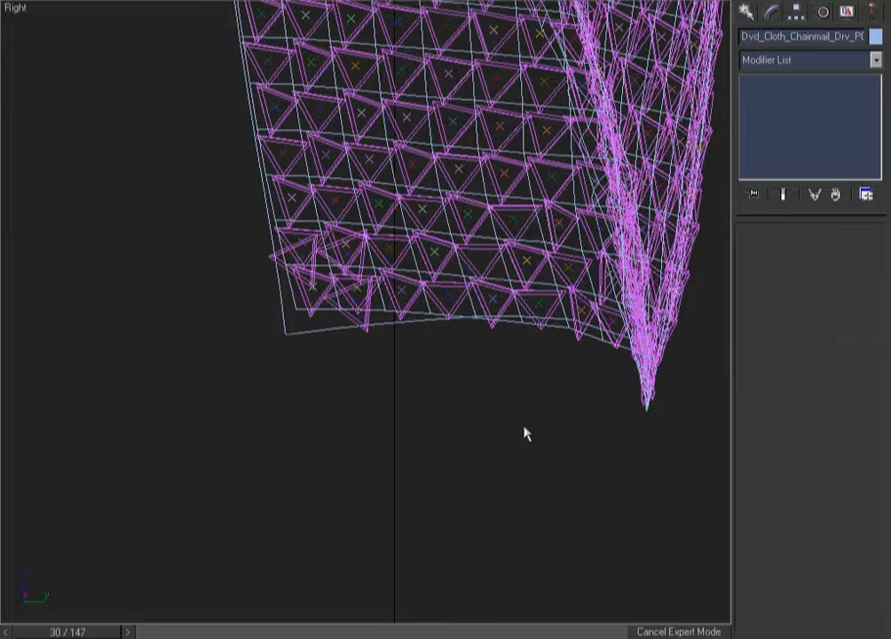
# Step: Select the cloth mesh with all its links and attachment helpers, and save the selection as a new file named ChainMail_Cloth_Master
pyautogui.press('z')
pyautogui.moveTo(456, 149); pyautogui.dragTo(236, 479)
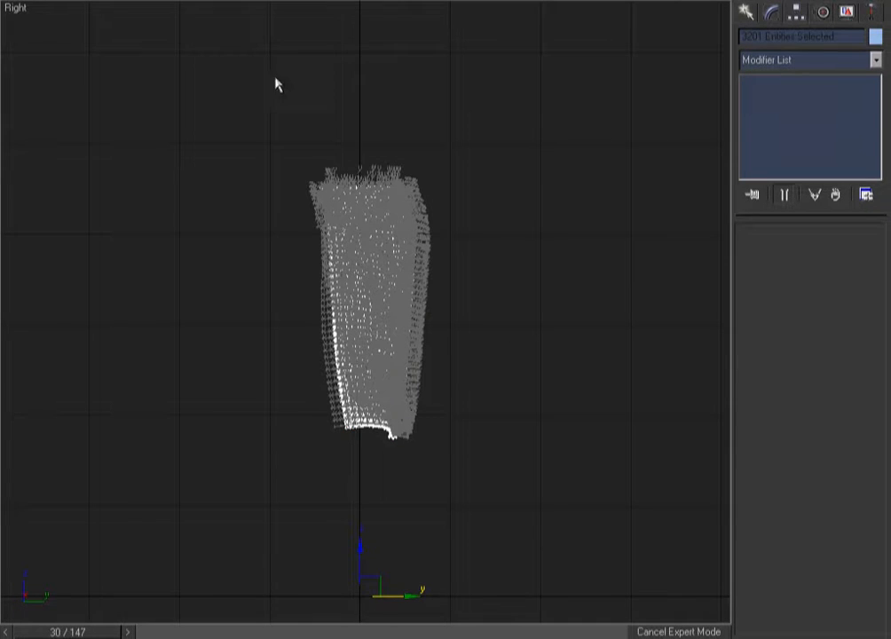
pyautogui.rightClick(266, 76)
pyautogui.moveTo(330, 90)
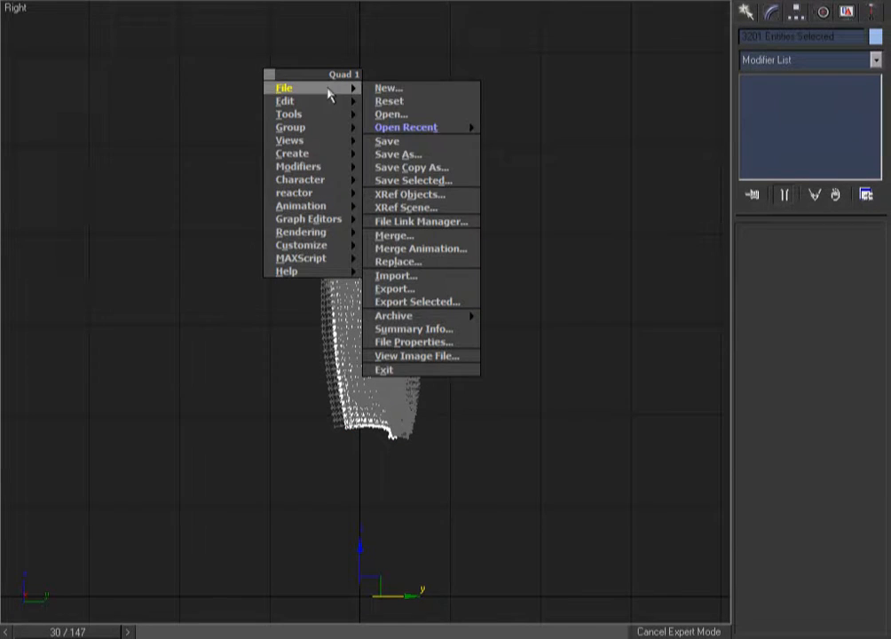
pyautogui.click(404, 170)
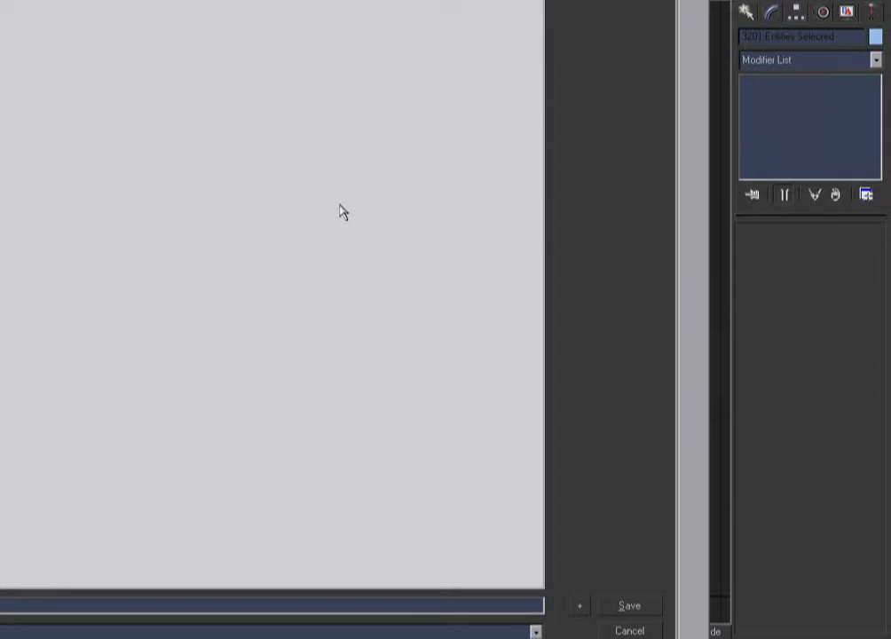
pyautogui.moveTo(709, 637); pyautogui.dragTo(163, 256)
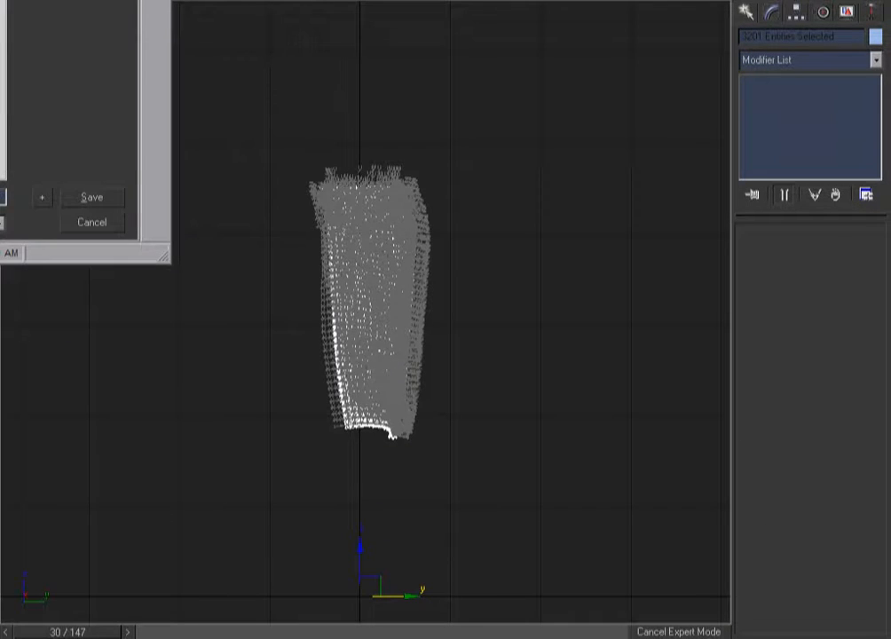
pyautogui.moveTo(0, 0); pyautogui.dragTo(469, 95)
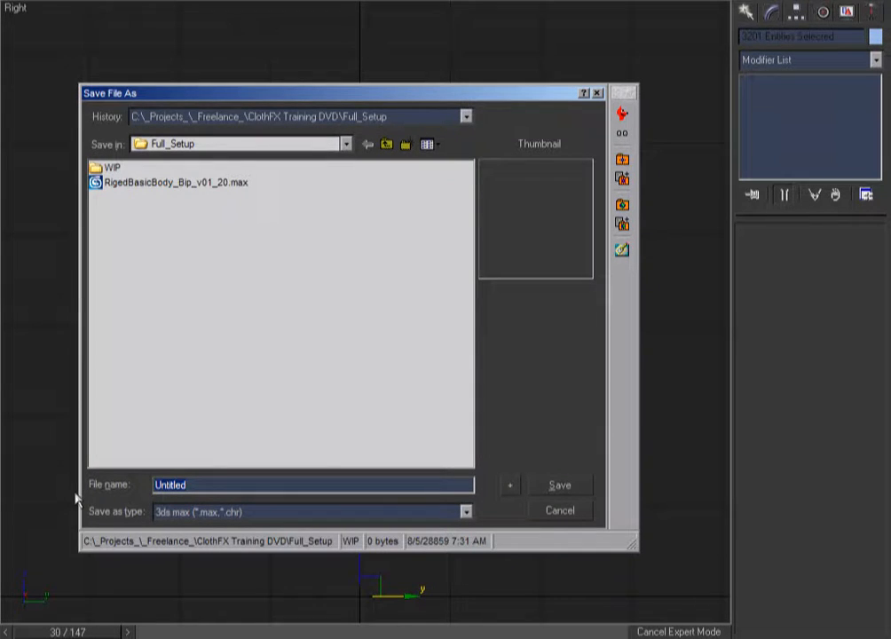
pyautogui.write('C')
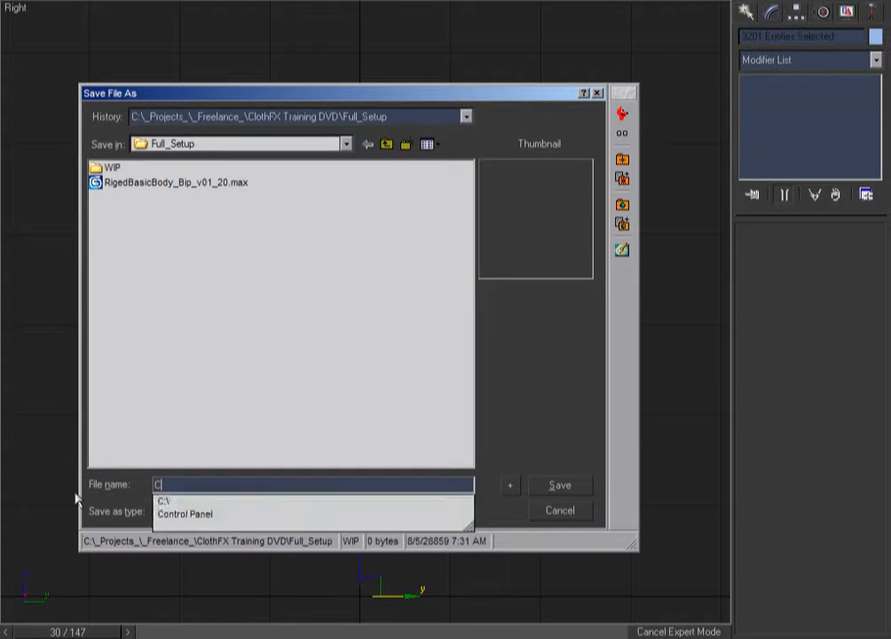
pyautogui.write('hainMail_Cloth_Mas')
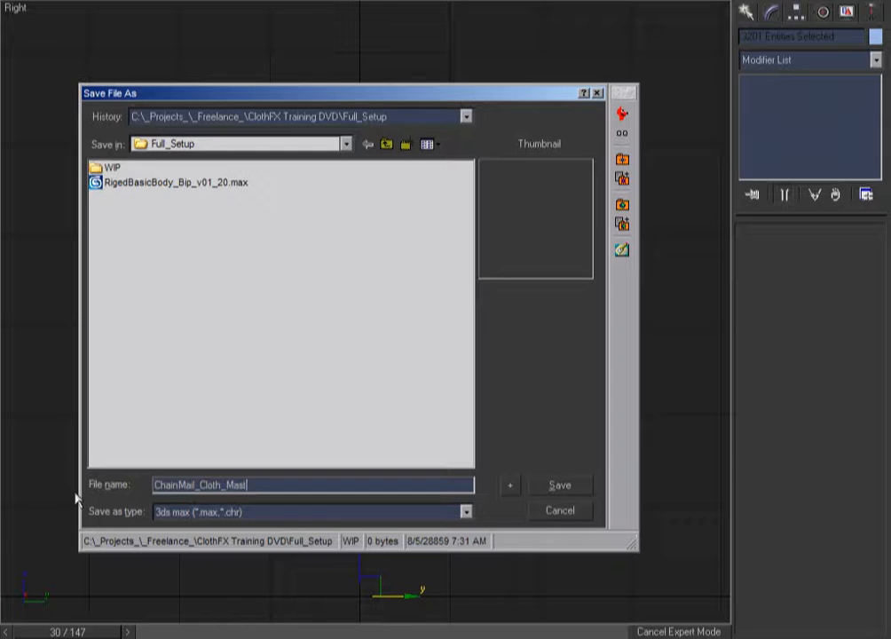
pyautogui.write('ter')
pyautogui.press('Return')
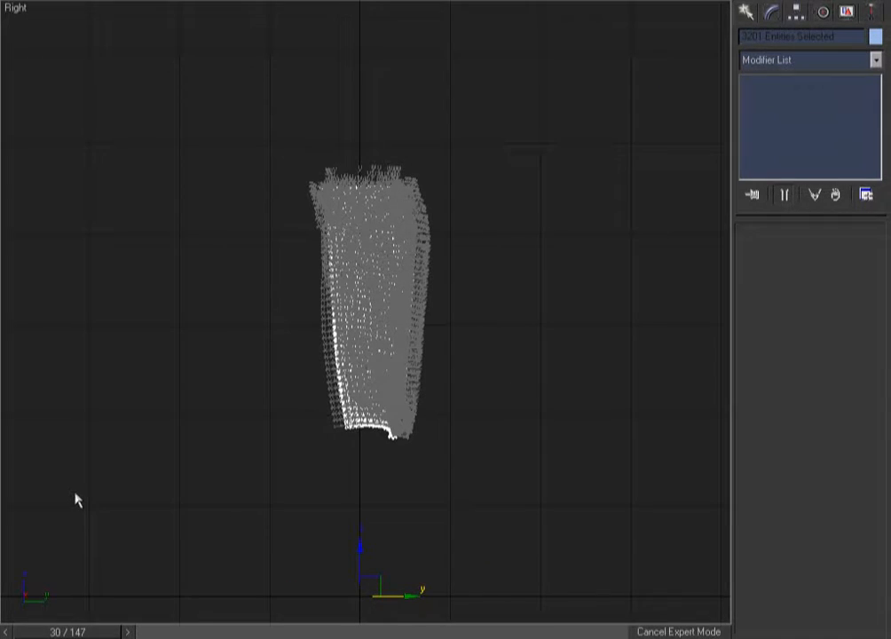
# Step: Examine the links along the cloth mesh's lower edge and check the mesh's modifier stack
pyautogui.click(434, 407)
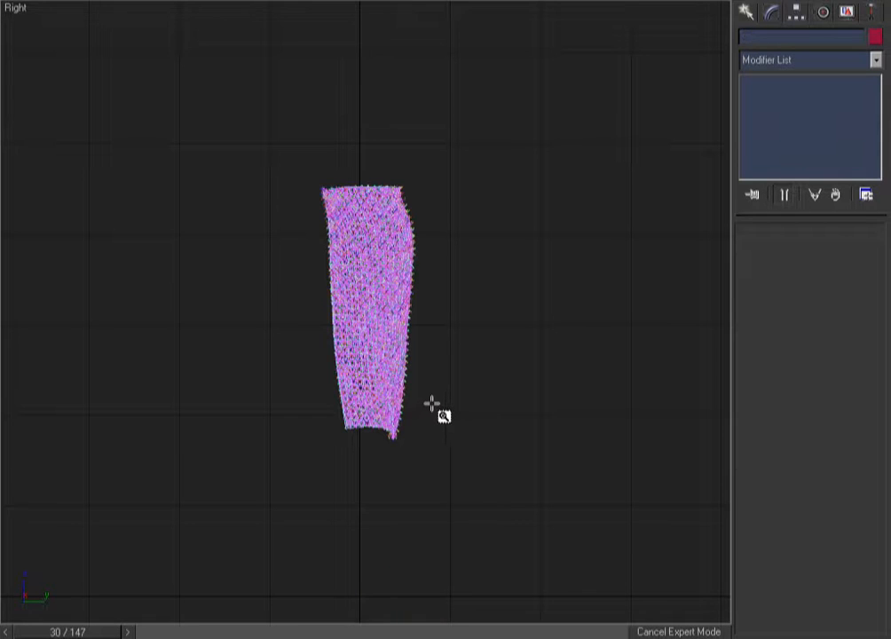
pyautogui.moveTo(432, 404); pyautogui.dragTo(282, 460)
pyautogui.moveTo(383, 264); pyautogui.dragTo(330, 310)
pyautogui.click(355, 265)
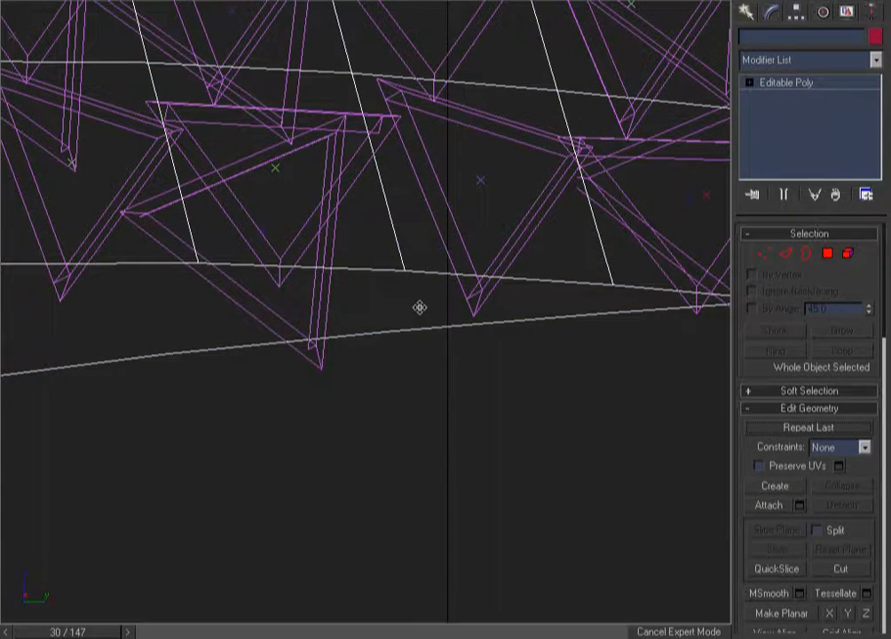
pyautogui.scroll(-6, 419, 307)
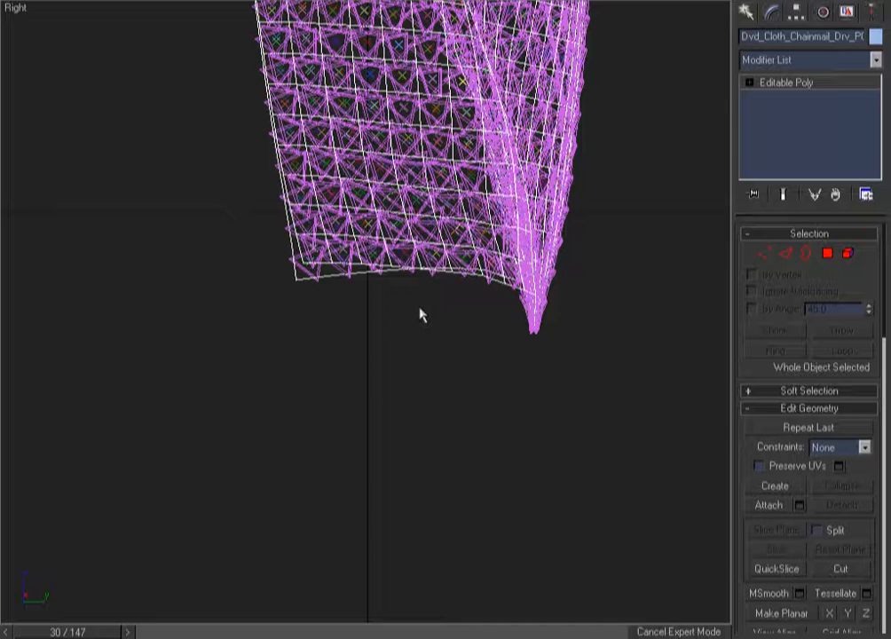
pyautogui.press('z')
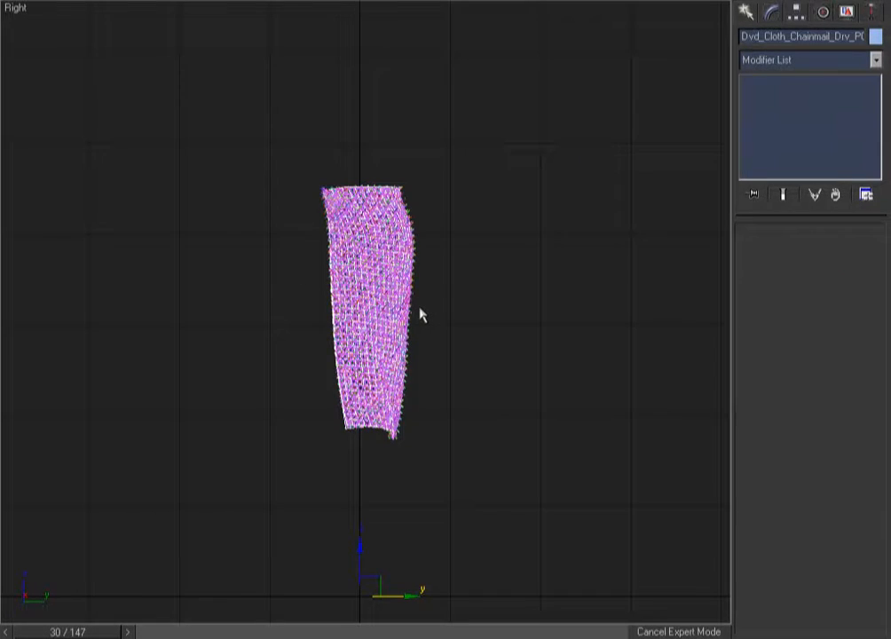
pyautogui.hotkey('ctrl', 'a')
pyautogui.click(124, 229)
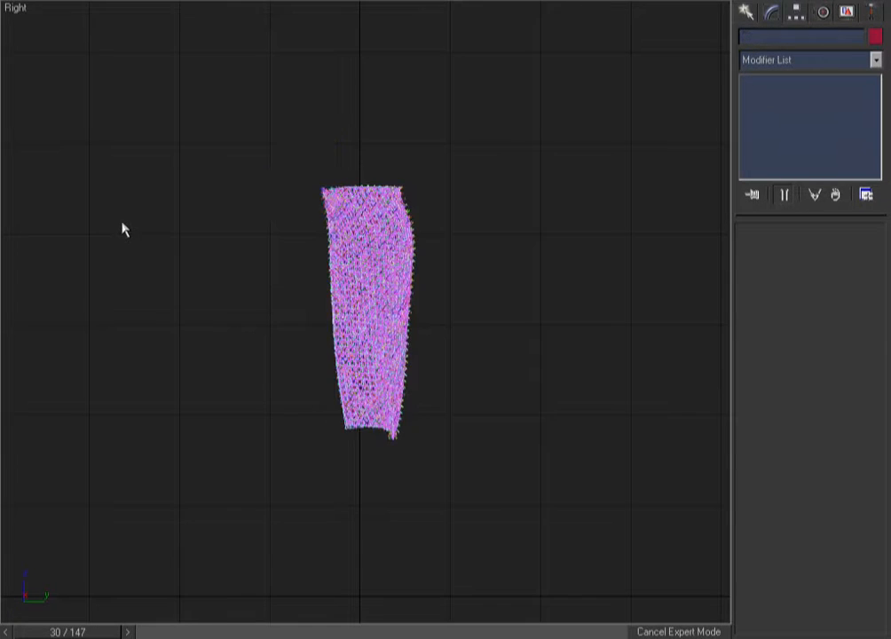
# Step: Reopen RigedBasicBody_Bip_v01_20.max without saving the changes to the current scene
pyautogui.hotkey('ctrl', 'o')
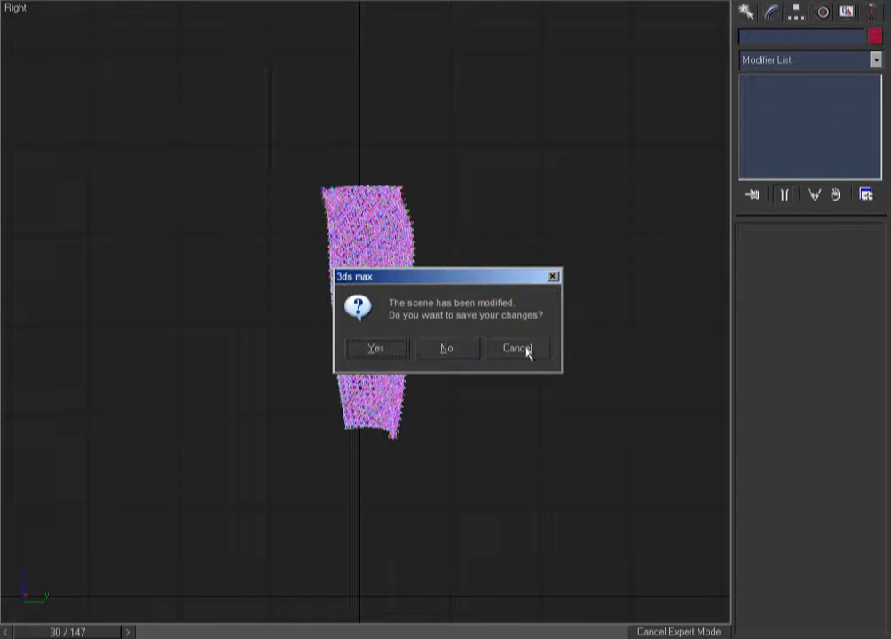
pyautogui.click(457, 351)
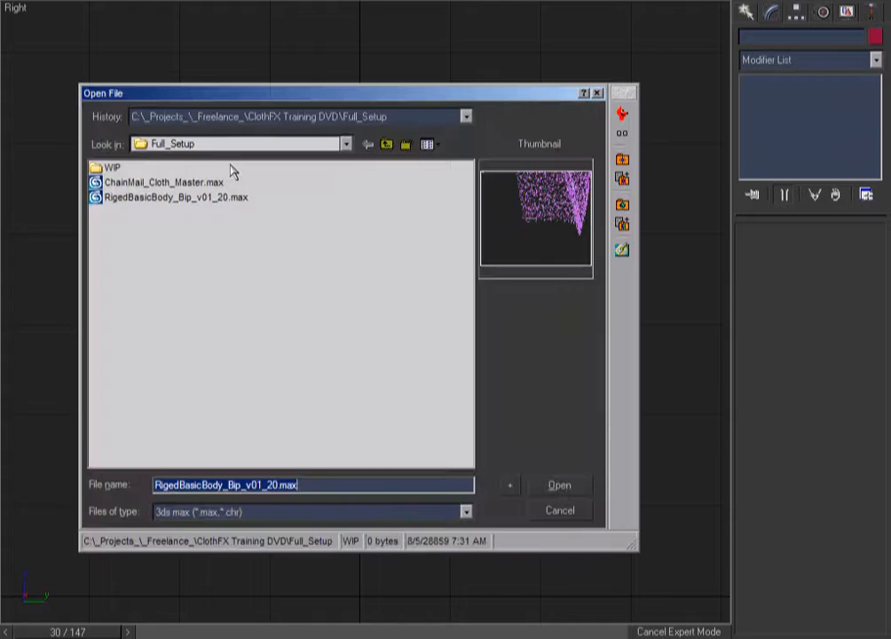
pyautogui.click(182, 198)
pyautogui.click(558, 486)
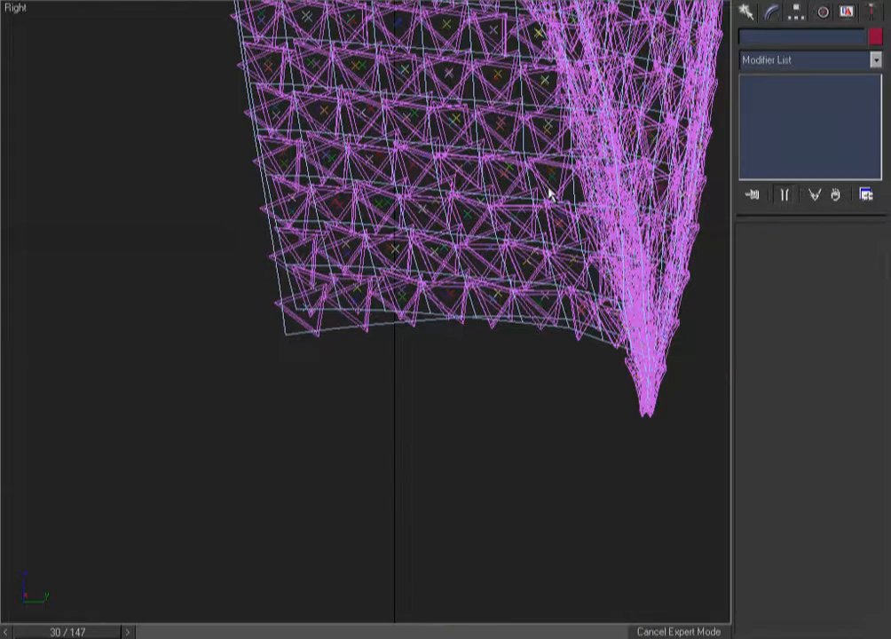
# Step: Select all the chainmail links and attachment helpers, clear them from view, and show the body and coat meshes
pyautogui.click(428, 313)
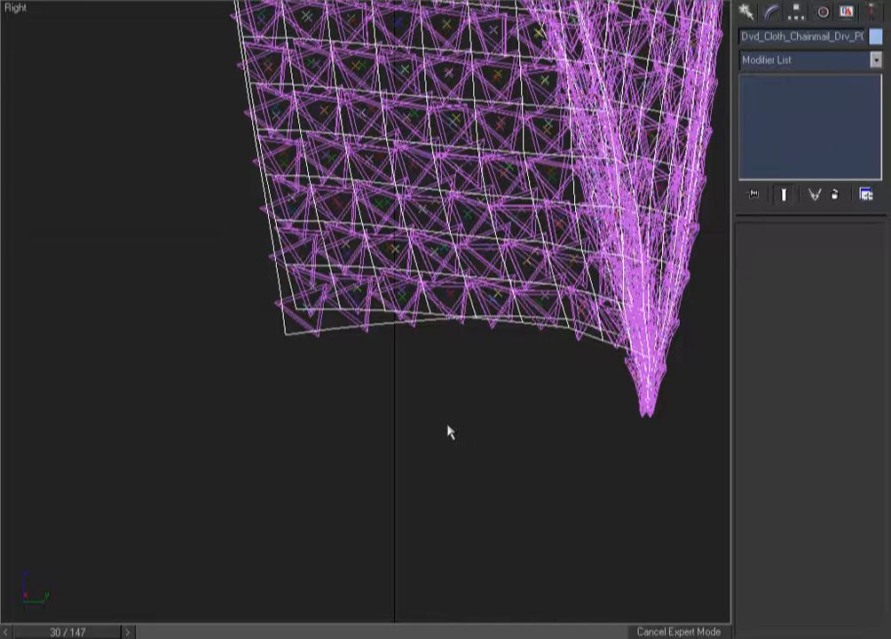
pyautogui.hotkey('ctrl', 'a')
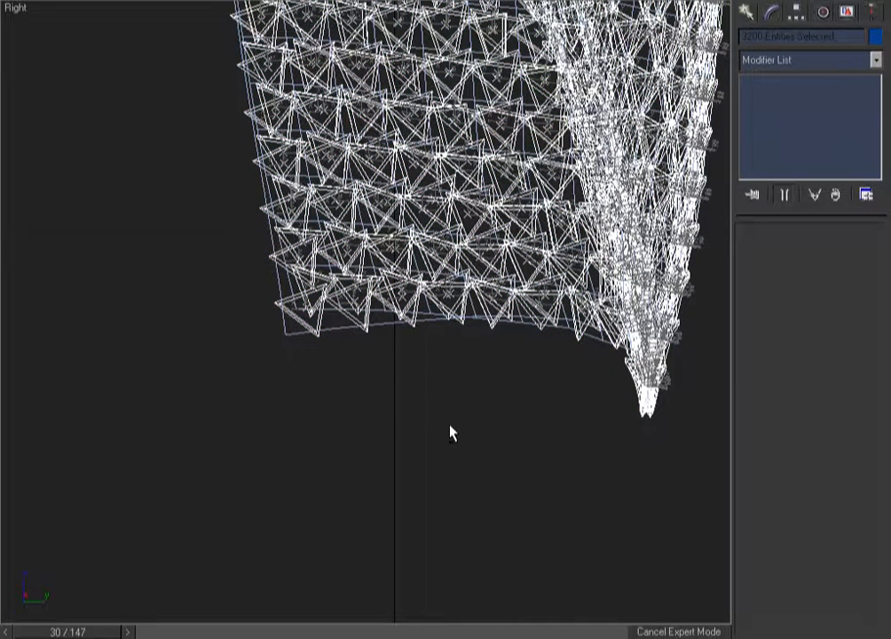
pyautogui.press('z')
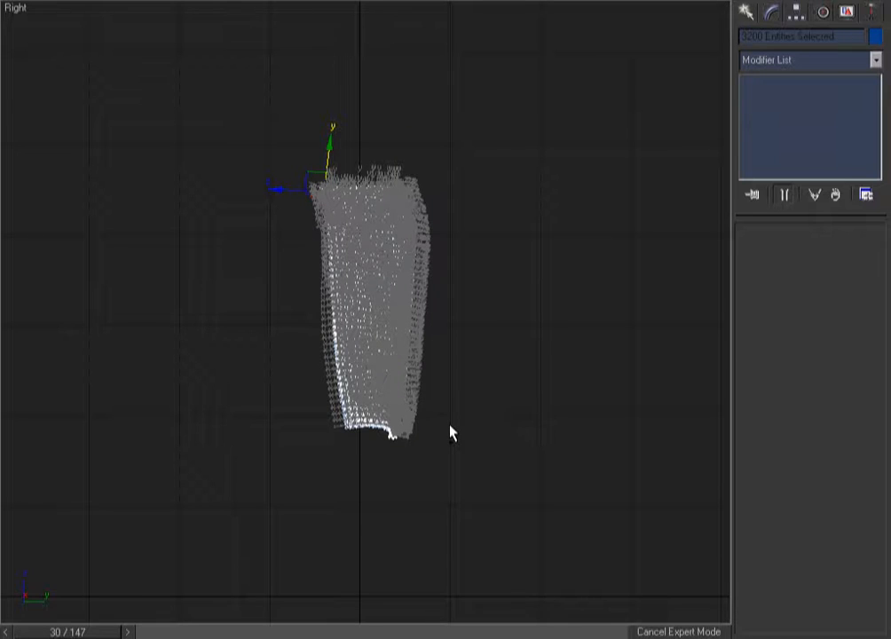
pyautogui.click(484, 373)
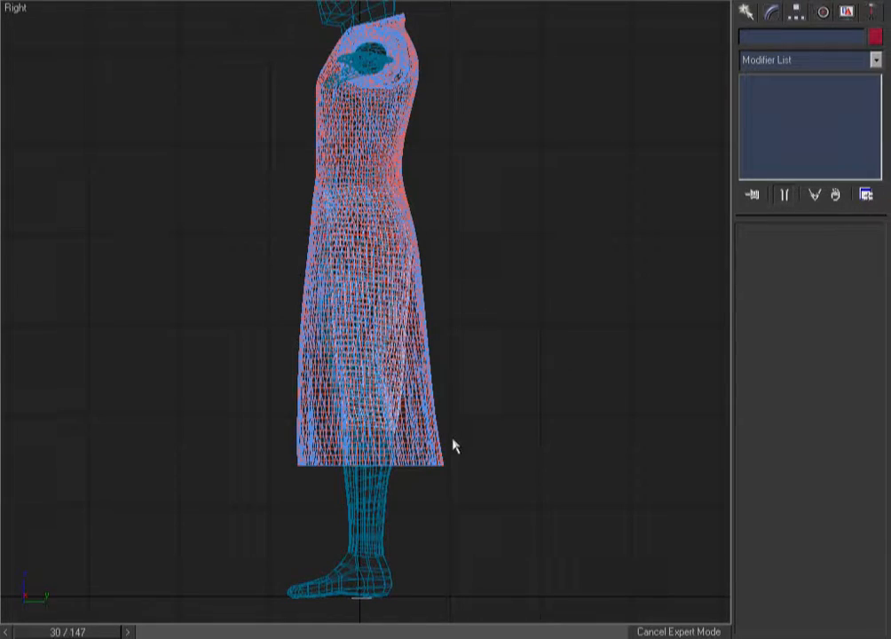
pyautogui.rightClick(481, 373)
pyautogui.click(445, 245)
# Step: Isolate the chainmail cloth mesh with the leg mesh, taking the coat and full body out of view
pyautogui.hotkey('ctrl', 'w')
pyautogui.moveTo(445, 347); pyautogui.dragTo(269, 449)
pyautogui.rightClick(269, 447)
pyautogui.click(394, 428)
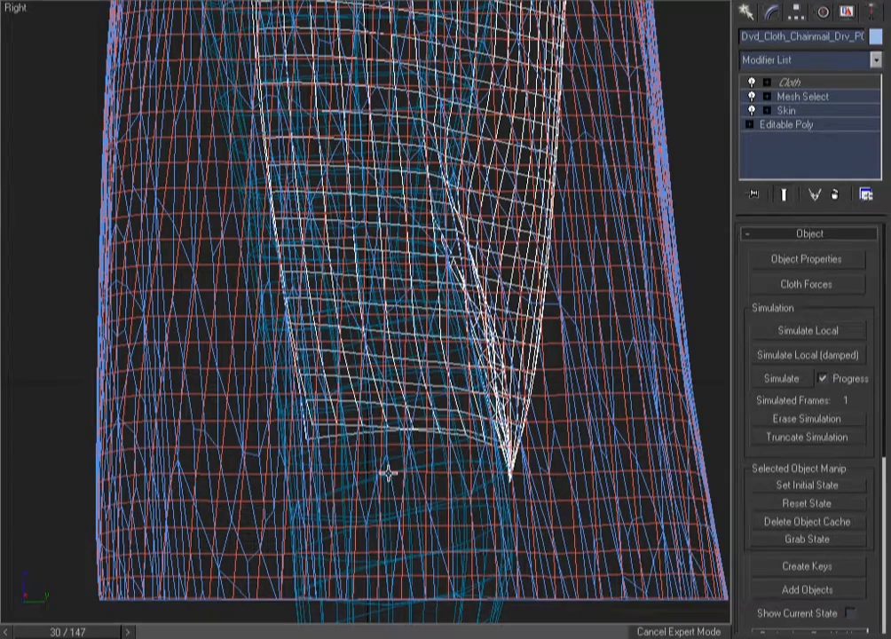
pyautogui.press('Delete')
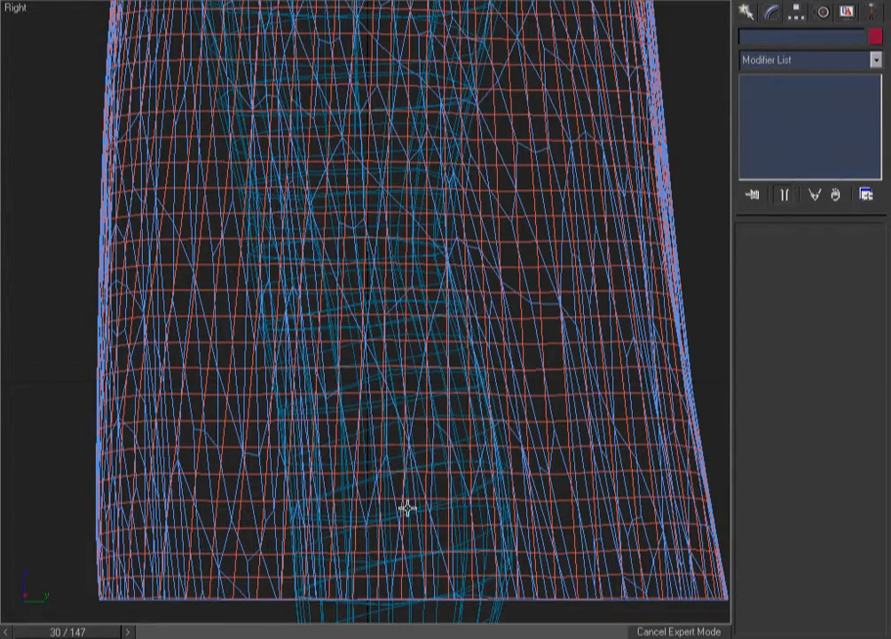
pyautogui.scroll(-2, 405, 506)
pyautogui.moveTo(406, 414); pyautogui.dragTo(409, 393, button='middle')
pyautogui.click(406, 560)
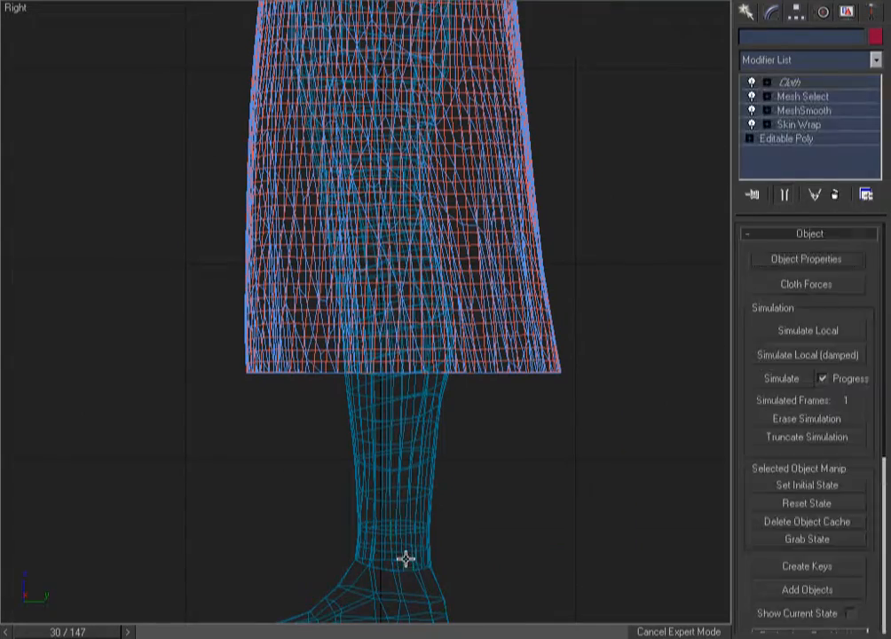
pyautogui.press('Delete')
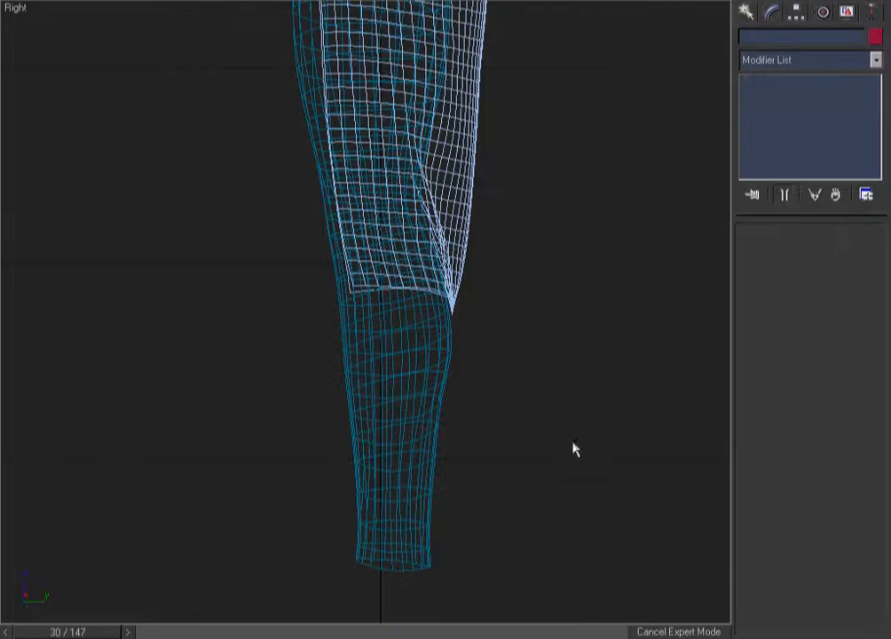
# Step: Examine the cloth and leg meshes from the front and side, and check the cloth mesh's modifier stack
pyautogui.press('F3')
pyautogui.press('F3')
pyautogui.press('f')
pyautogui.press('F3')
pyautogui.press('F3')
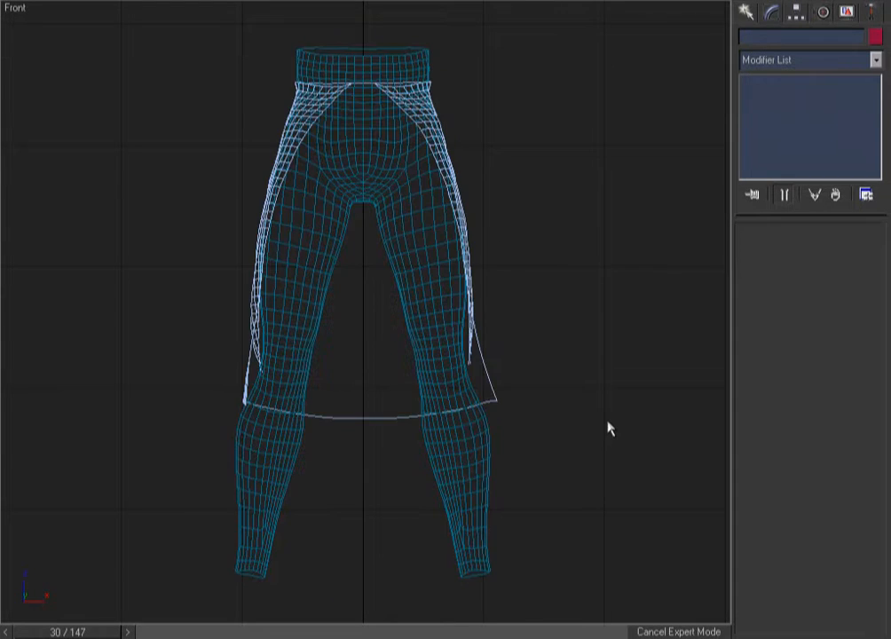
pyautogui.press('F3')
pyautogui.press('F3')
pyautogui.press('r')
pyautogui.press('F3')
pyautogui.press('F3')
pyautogui.click(410, 264)
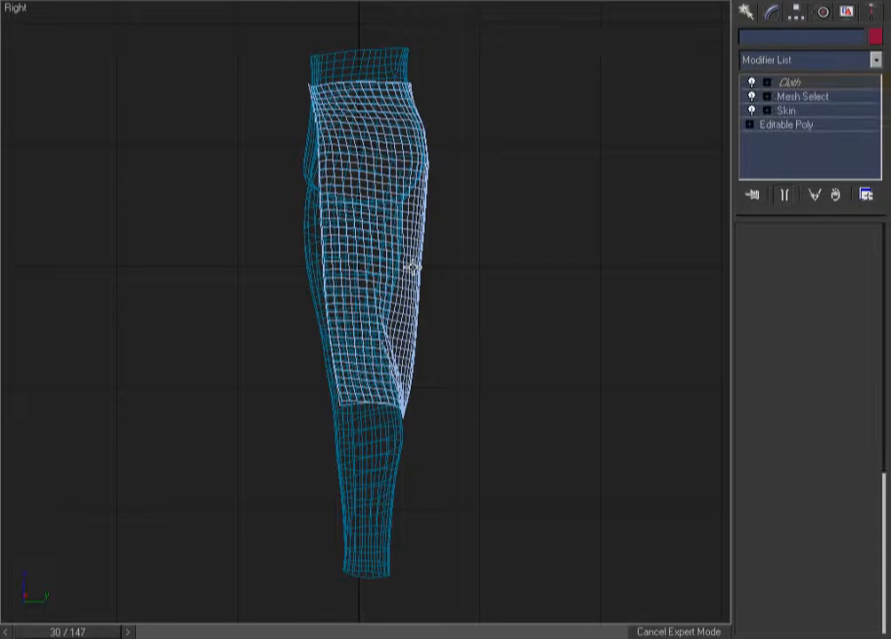
pyautogui.click(449, 320)
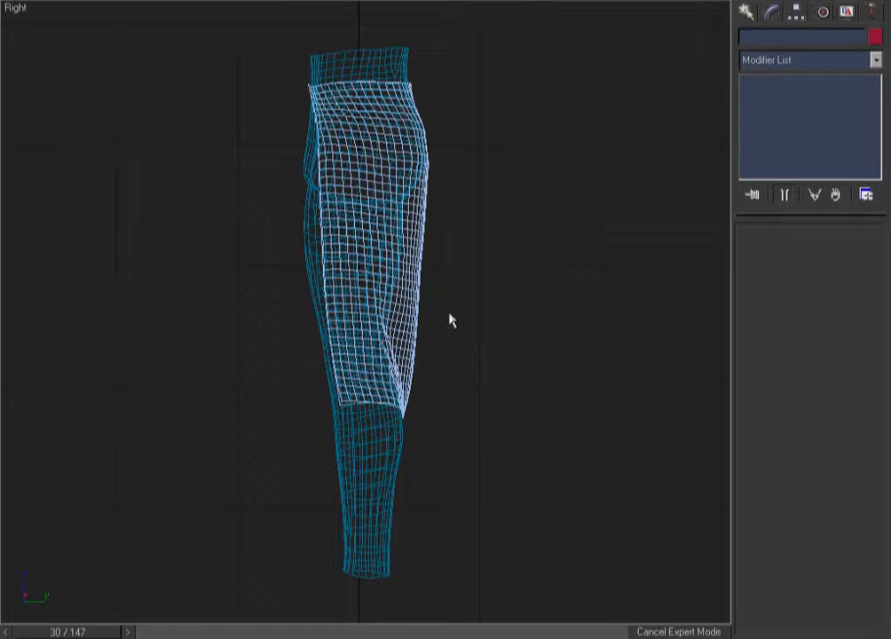
# Step: Take a single Snapshot of the chainmail cloth mesh with the Mesh clone method, and display the original as a bounding box
pyautogui.click(418, 239)
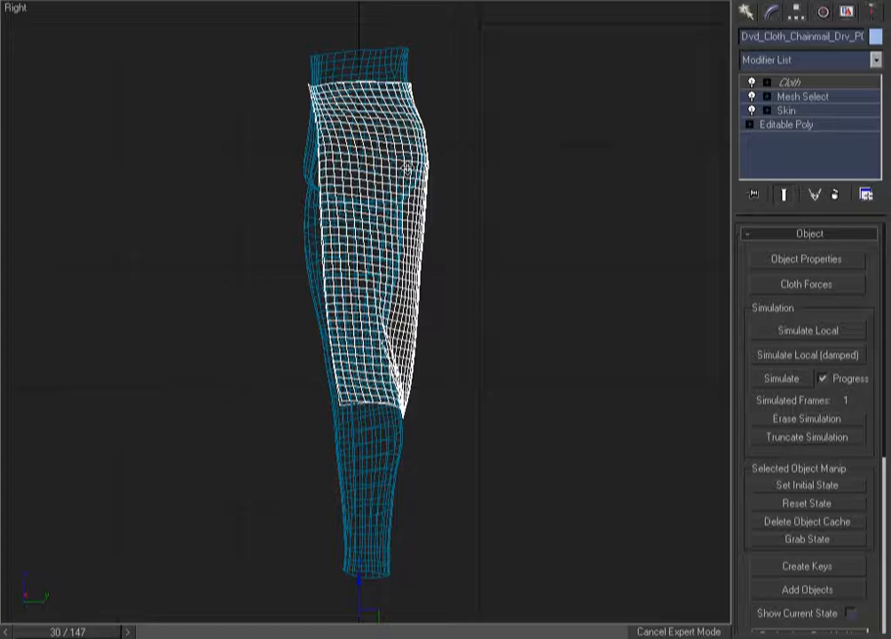
pyautogui.rightClick(426, 119)
pyautogui.moveTo(464, 160)
pyautogui.click(543, 280)
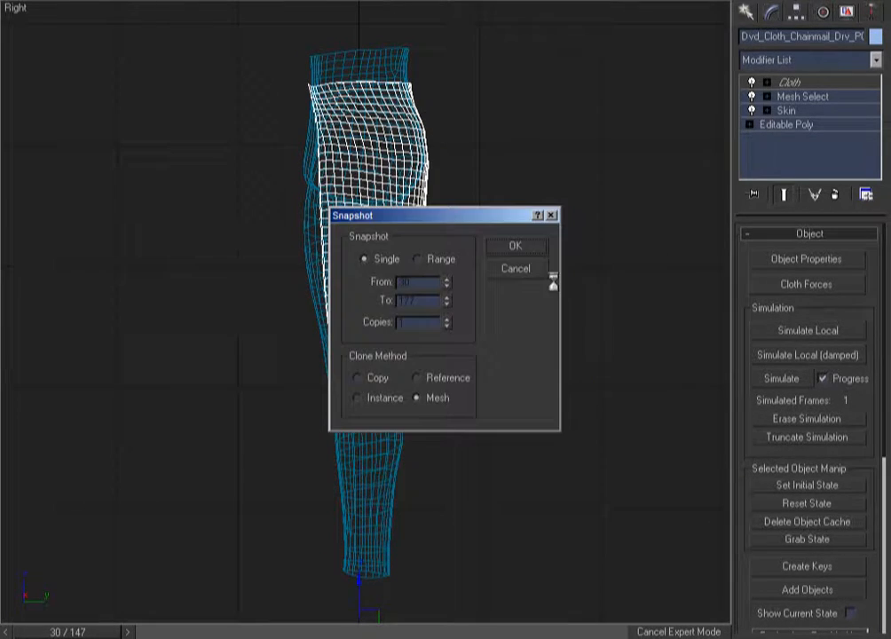
pyautogui.click(514, 248)
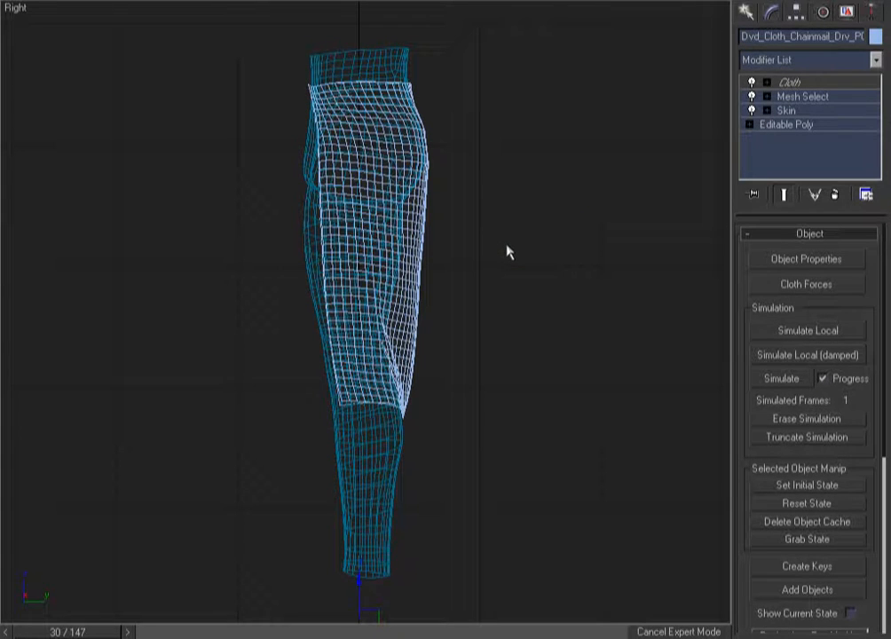
pyautogui.rightClick(506, 246)
pyautogui.click(507, 248)
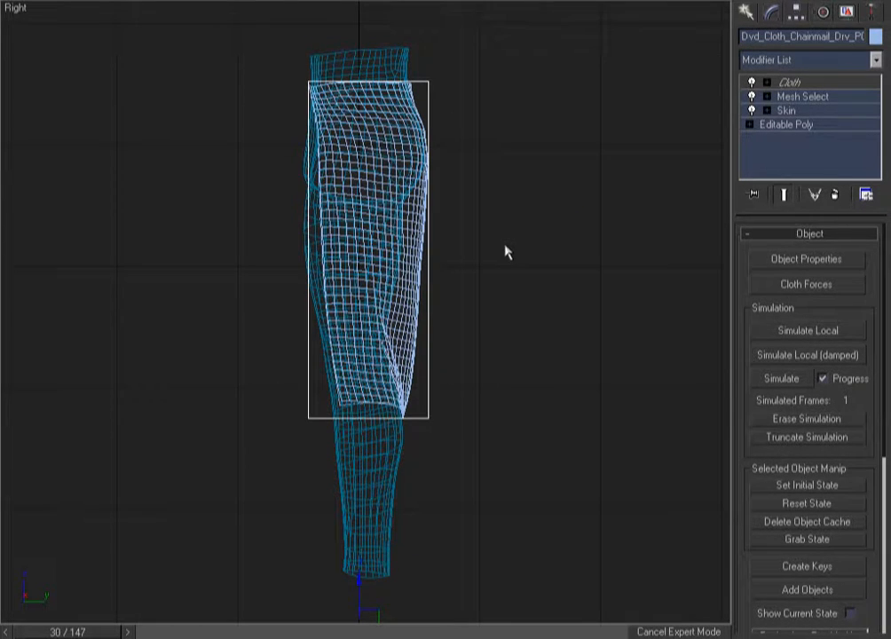
# Step: Select the snapshot Editable Mesh and bind it to the boxed original cloth with Bind Surface to Deformer
pyautogui.click(441, 296)
pyautogui.click(406, 256)
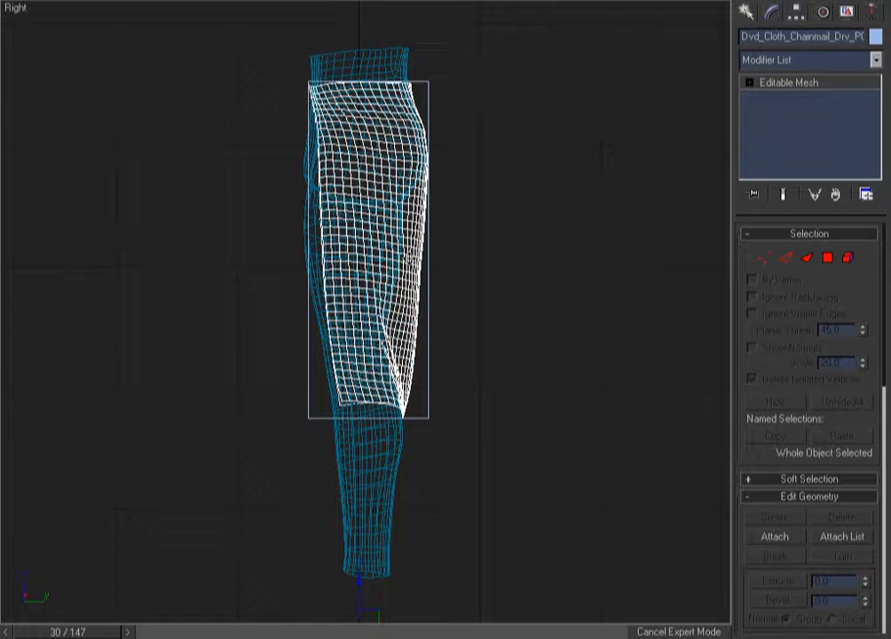
pyautogui.moveTo(487, 256)
pyautogui.keyDown('alt'); pyautogui.mouseDown(button='middle')
pyautogui.moveTo(557, 248)
pyautogui.moveTo(485, 260)
pyautogui.mouseUp(button='middle'); pyautogui.keyUp('alt')
pyautogui.hotkey('shift', 'z')
pyautogui.click(425, 374)
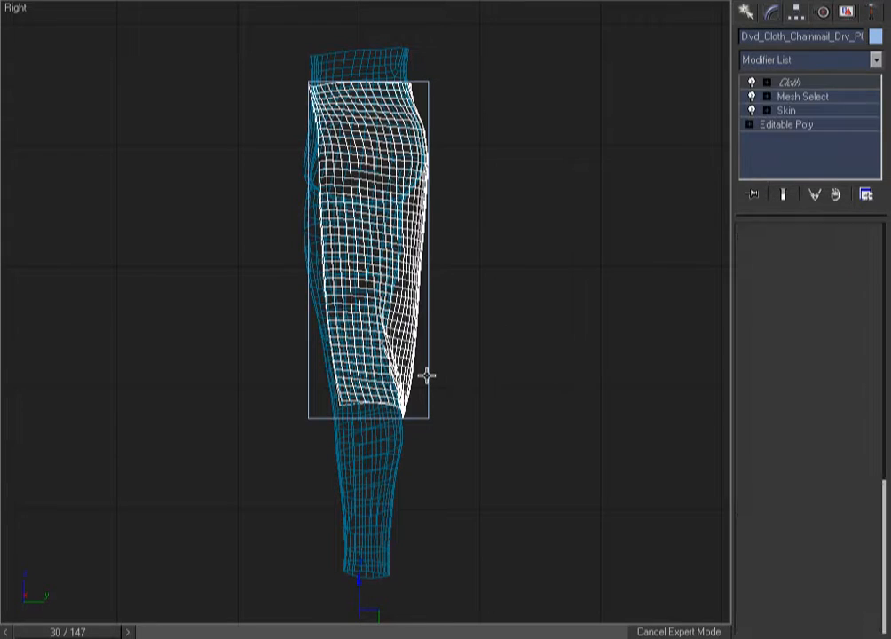
pyautogui.click(424, 291)
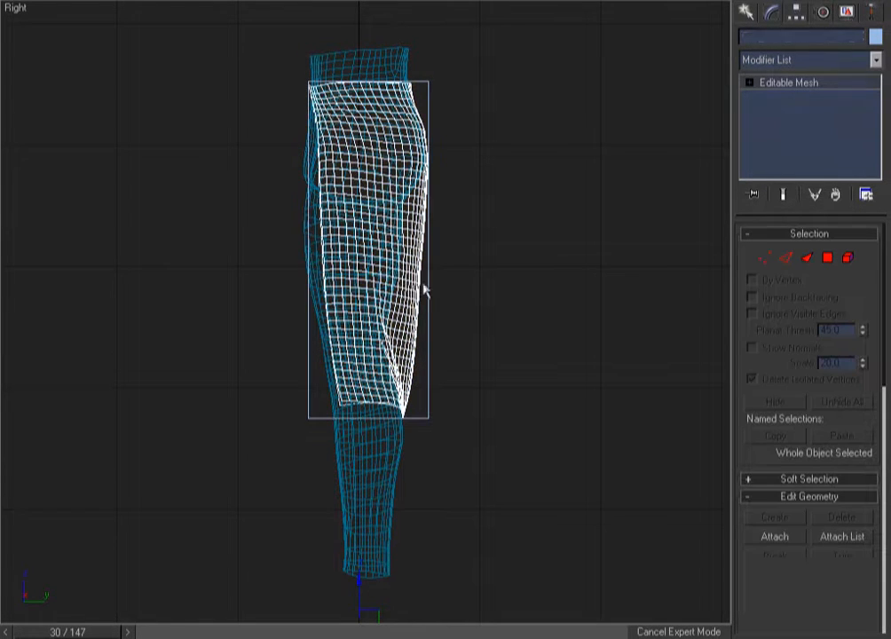
pyautogui.rightClick(473, 203)
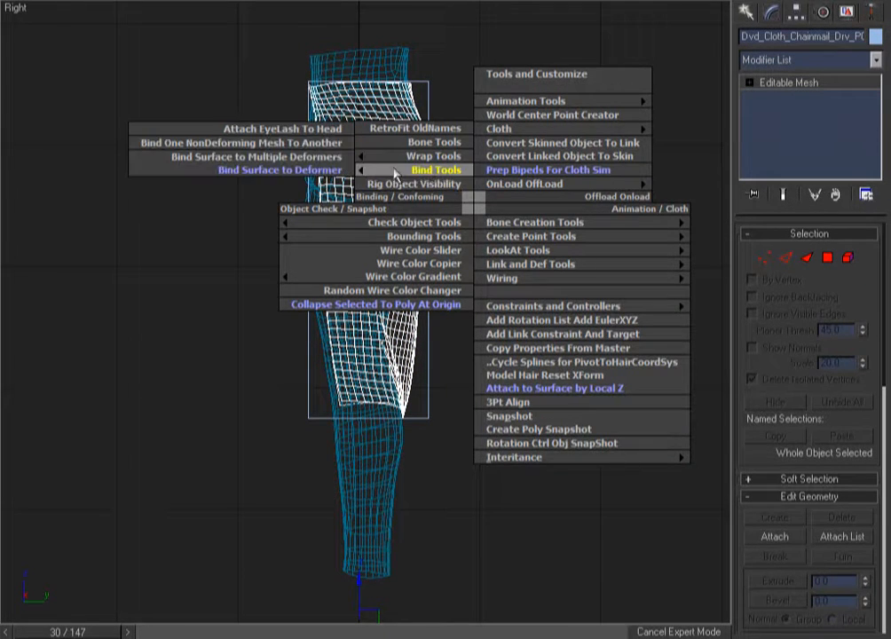
pyautogui.click(267, 170)
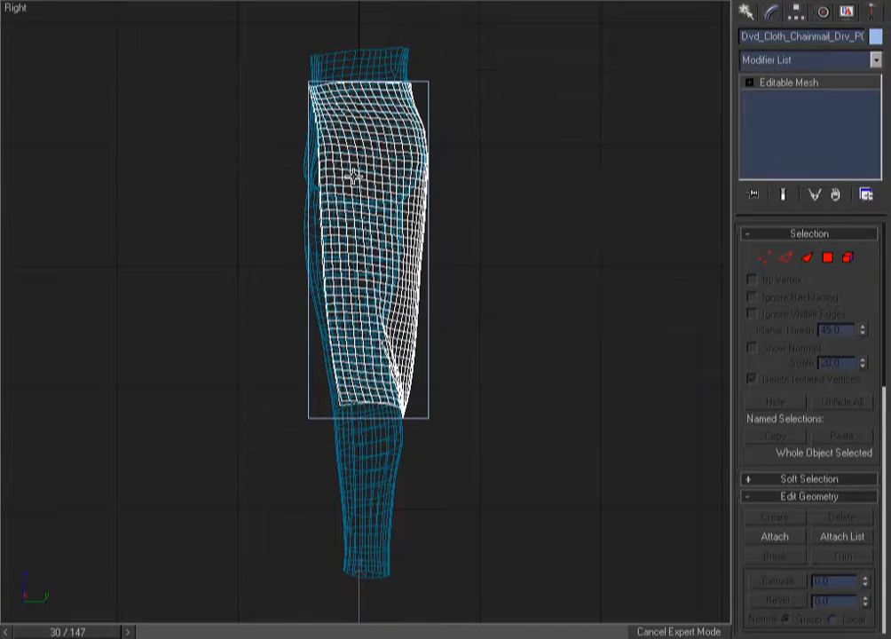
pyautogui.click(429, 328)
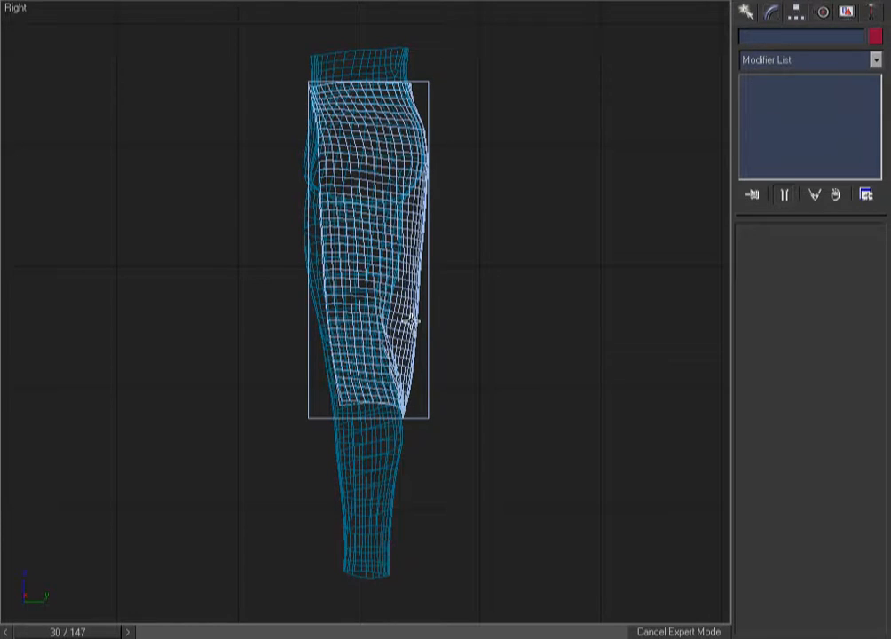
# Step: Delete the snapshot copy, turn off the original cloth's bounding box display, and clear the selection
pyautogui.press('Delete')
pyautogui.moveTo(456, 271); pyautogui.dragTo(422, 293)
pyautogui.hotkey('shift', 'b')
pyautogui.click(495, 240)
# Step: Bring the coat and full body back into view and select the coat mesh Dvd_Mesh_Coat_PB at its rear hem
pyautogui.press('F3')
pyautogui.press('F3')
pyautogui.press('f')
pyautogui.press('F3')
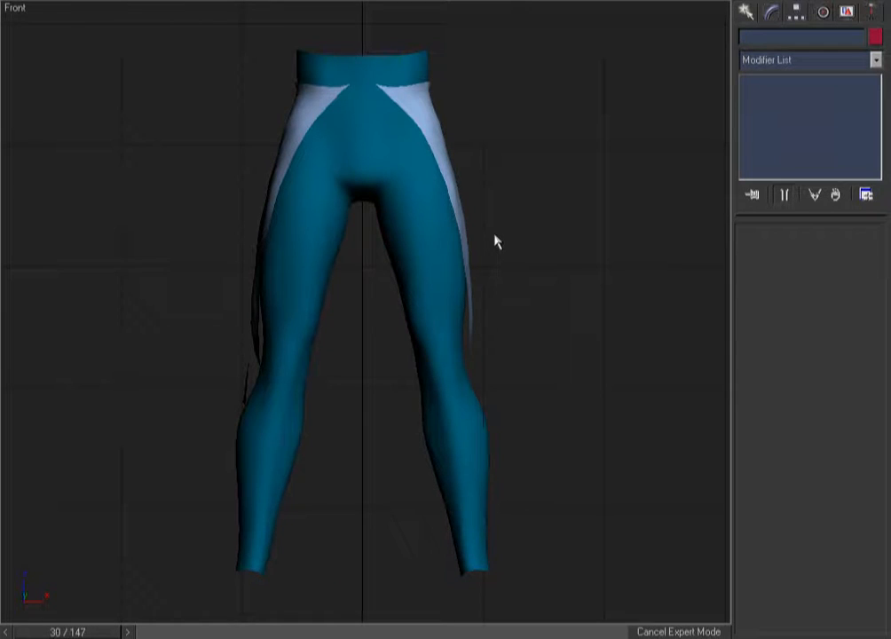
pyautogui.press('r')
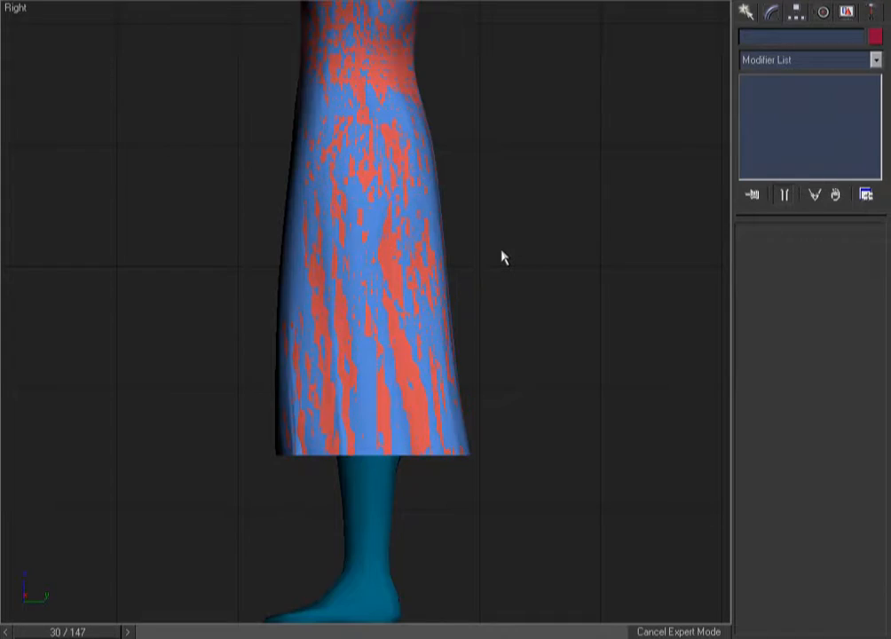
pyautogui.press('F3')
pyautogui.hotkey('ctrl', 'w')
pyautogui.moveTo(522, 409); pyautogui.dragTo(404, 513)
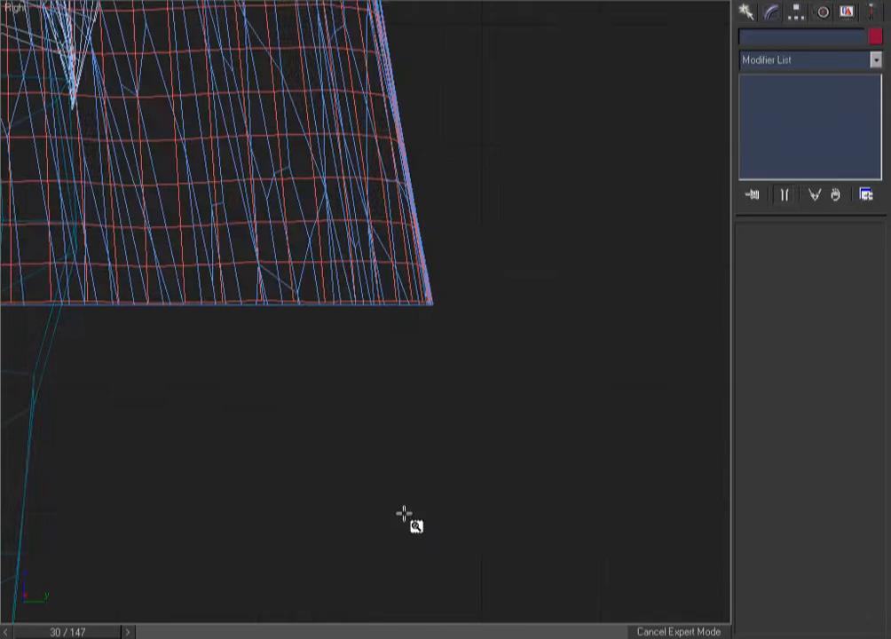
pyautogui.click(382, 253)
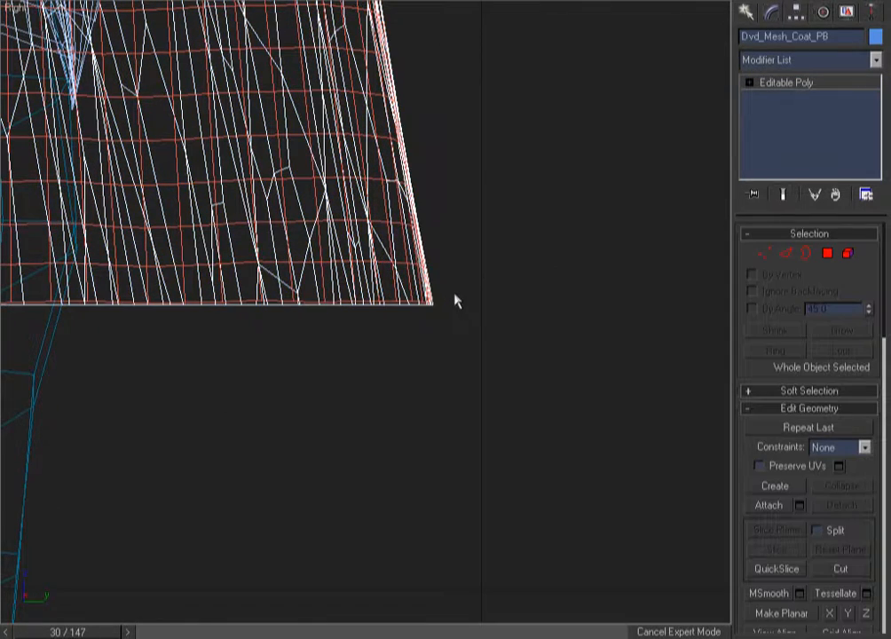
# Step: Examine how the coat mesh overlaps its driver cloth mesh around the body in shaded display
pyautogui.moveTo(453, 299); pyautogui.dragTo(479, 378, button='middle')
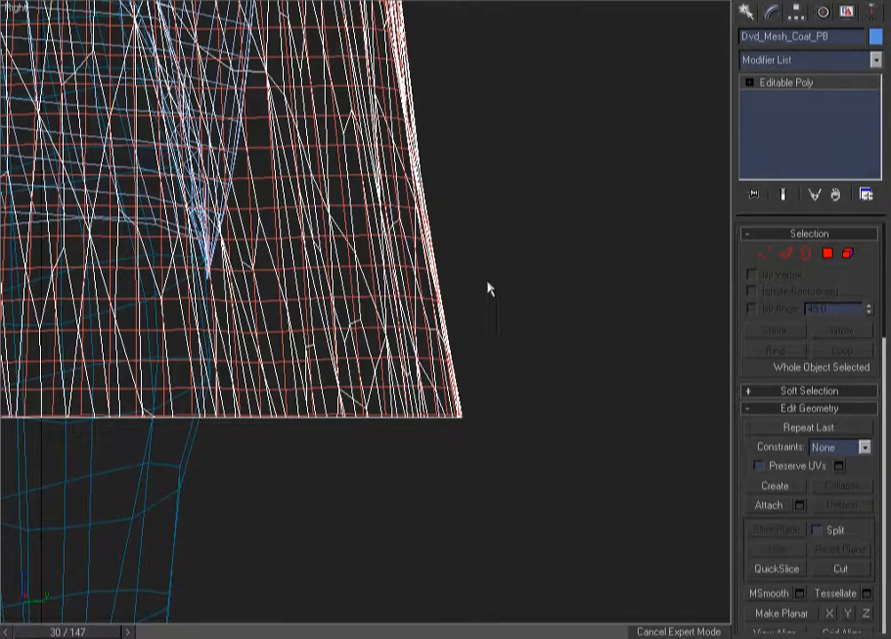
pyautogui.scroll(-4, 475, 319)
pyautogui.press('F3')
pyautogui.keyDown('alt'); pyautogui.moveTo(410, 272); pyautogui.dragTo(502, 314, button='middle'); pyautogui.keyUp('alt')
pyautogui.press('F3')
pyautogui.moveTo(468, 227); pyautogui.dragTo(386, 403, button='middle')
pyautogui.press('F3')
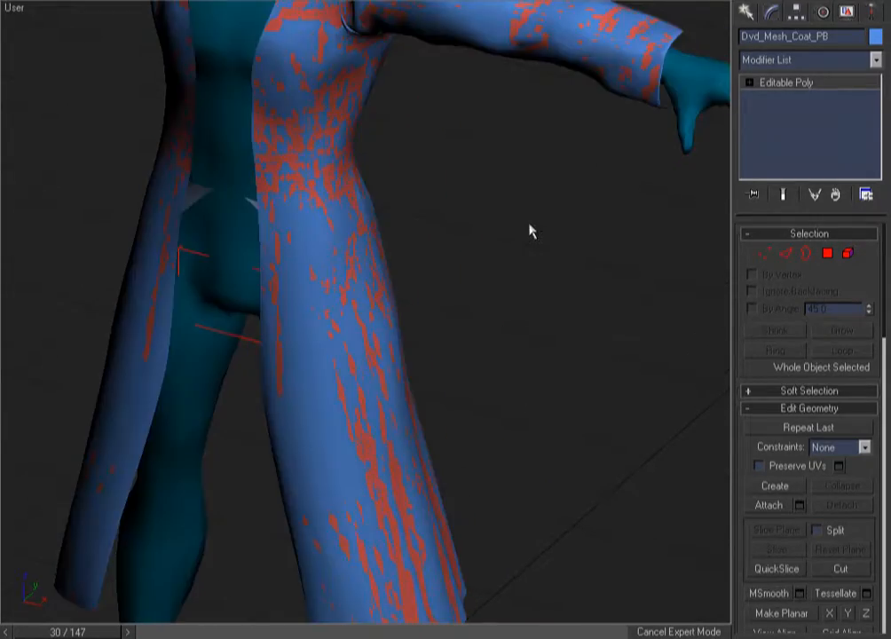
# Step: Start Bind Surface to Deformer on the selected coat mesh Dvd_Mesh_Coat_PB
pyautogui.press('r')
pyautogui.press('F3')
pyautogui.hotkey('ctrl', 'w')
pyautogui.moveTo(503, 408); pyautogui.dragTo(368, 475)
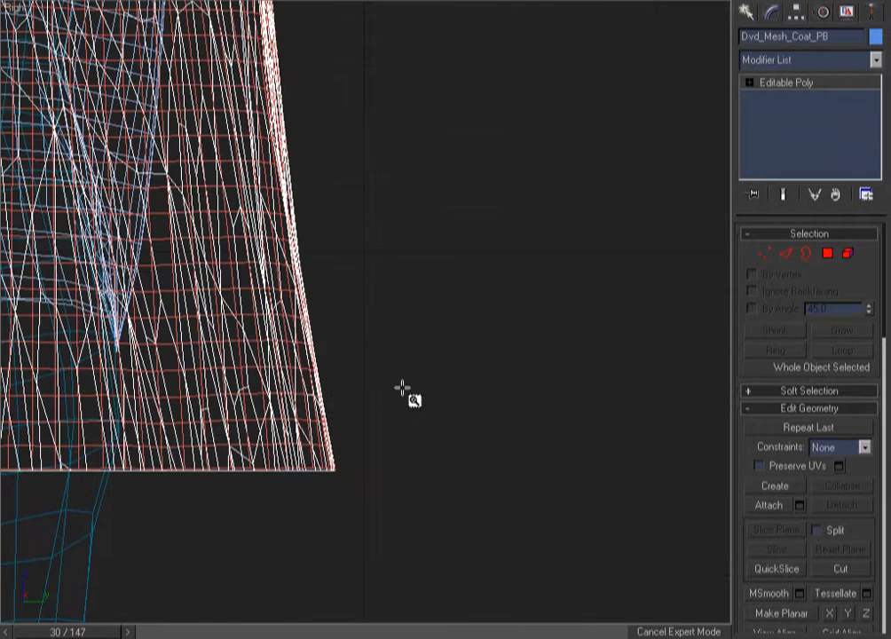
pyautogui.rightClick(406, 309)
pyautogui.moveTo(364, 277)
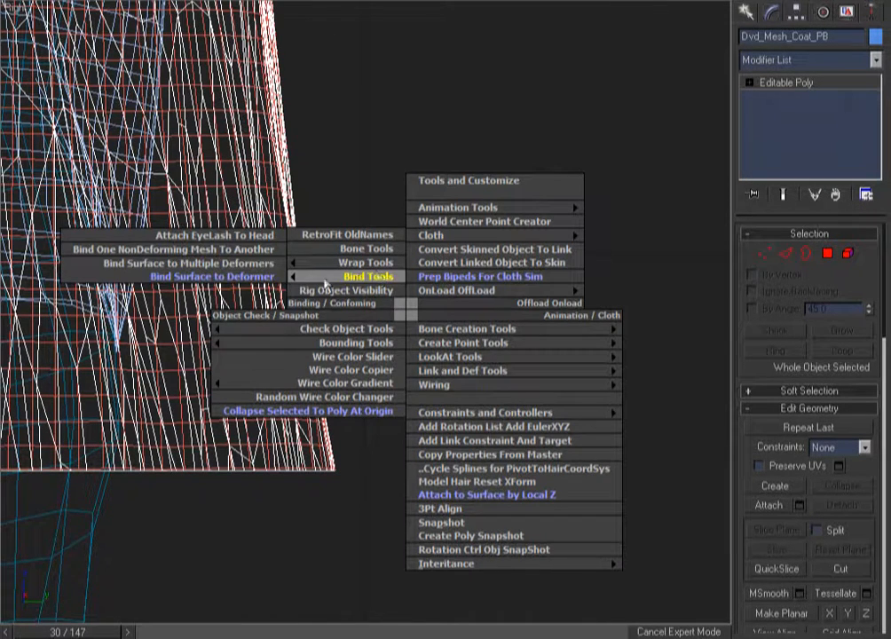
pyautogui.click(283, 277)
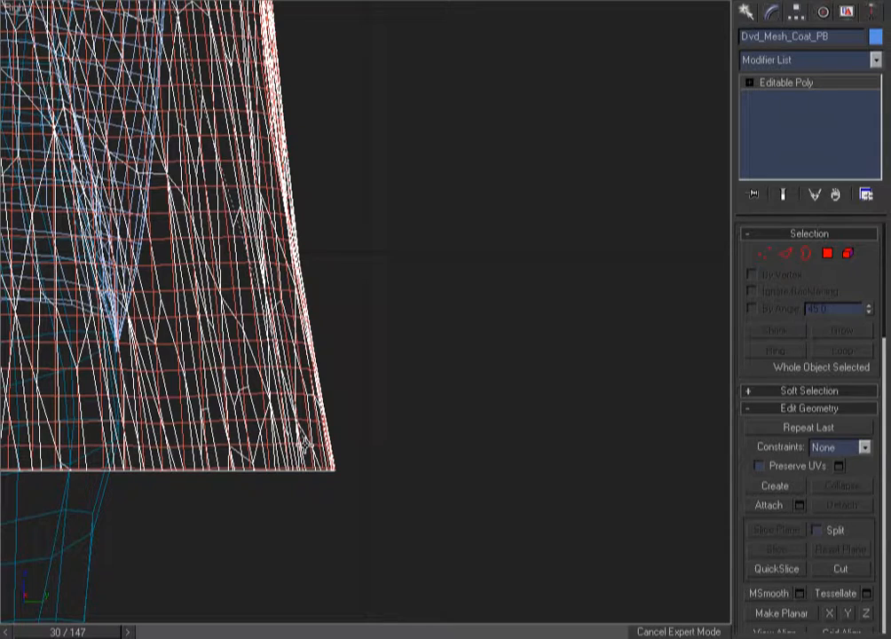
# Step: Apply a Skin Wrap modifier to the coat mesh with Dvd_Cloth_Coat_Drv_PC as its driver, then clear the selection
pyautogui.click(302, 444)
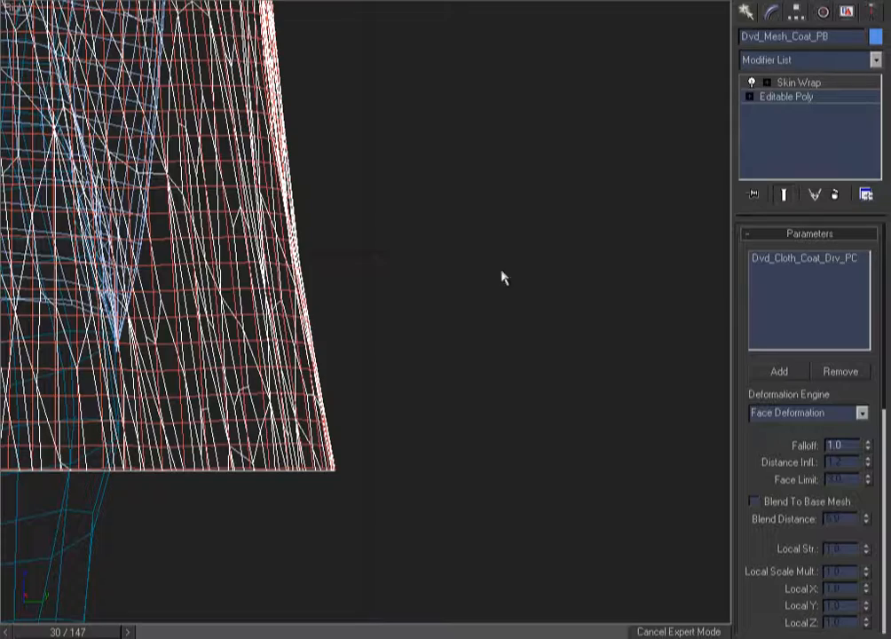
pyautogui.scroll(-8, 462, 390)
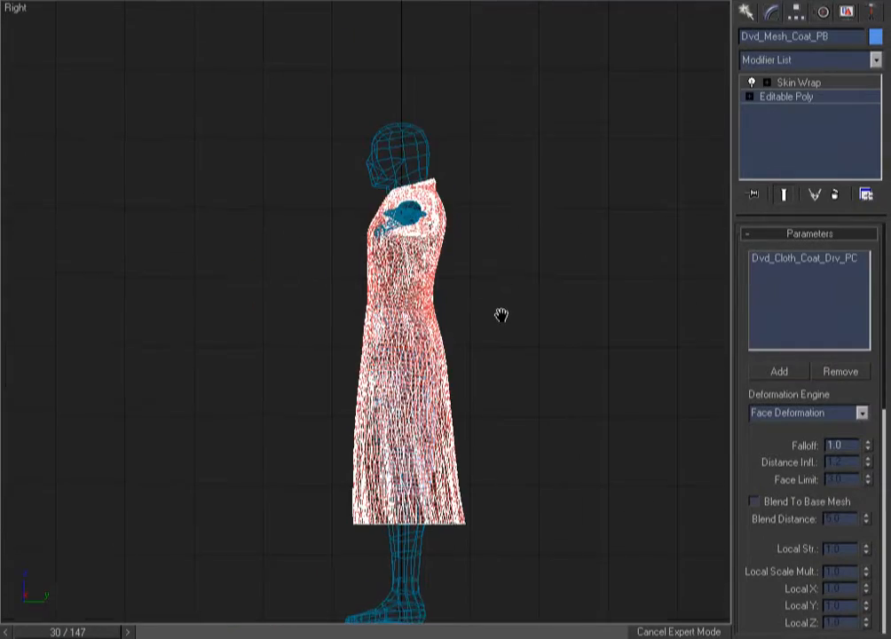
pyautogui.moveTo(566, 385); pyautogui.dragTo(338, 580)
pyautogui.rightClick(338, 580)
pyautogui.click(487, 417)
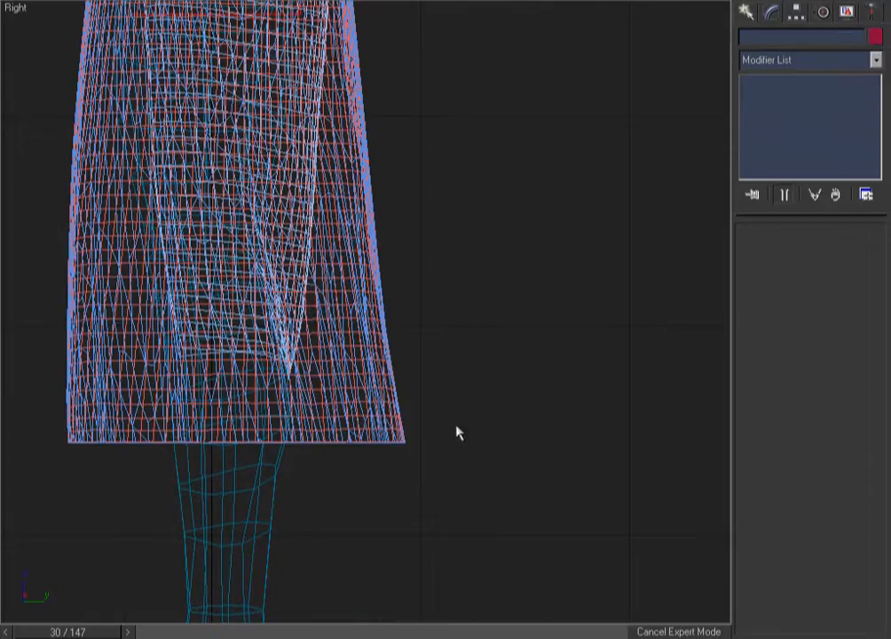
# Step: Select the coat mesh together with its cloth driver and save them to the Full_Setup folder as Coat_Cloth_Master
pyautogui.hotkey('ctrl', 'w')
pyautogui.moveTo(423, 332); pyautogui.dragTo(309, 468)
pyautogui.rightClick(333, 407)
pyautogui.click(322, 369)
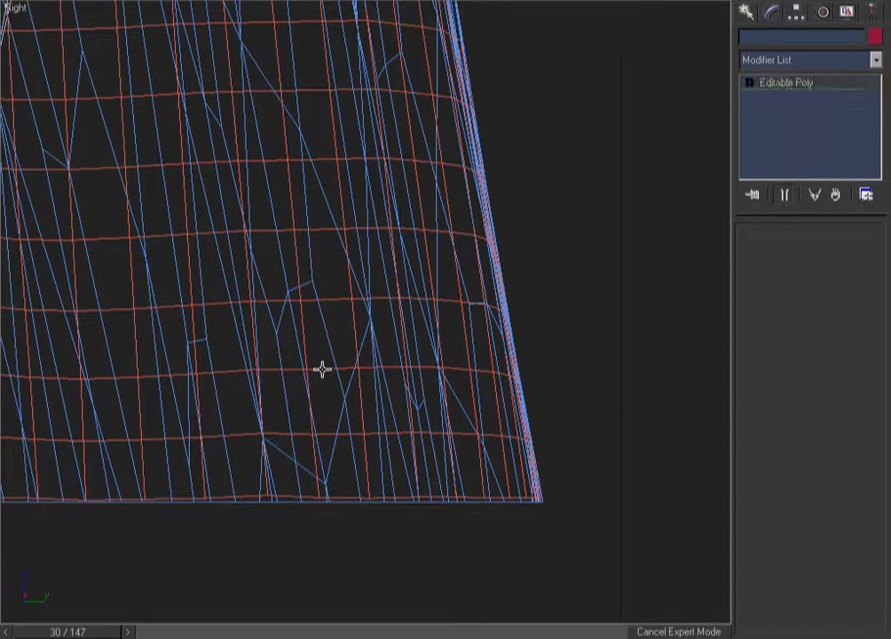
pyautogui.click(577, 278)
pyautogui.click(418, 398)
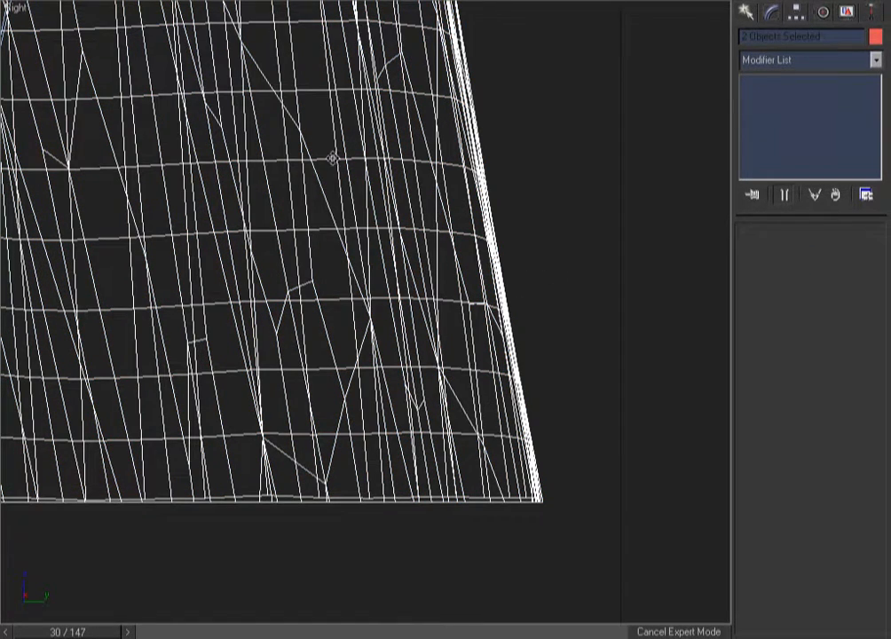
pyautogui.rightClick(304, 94)
pyautogui.moveTo(339, 113)
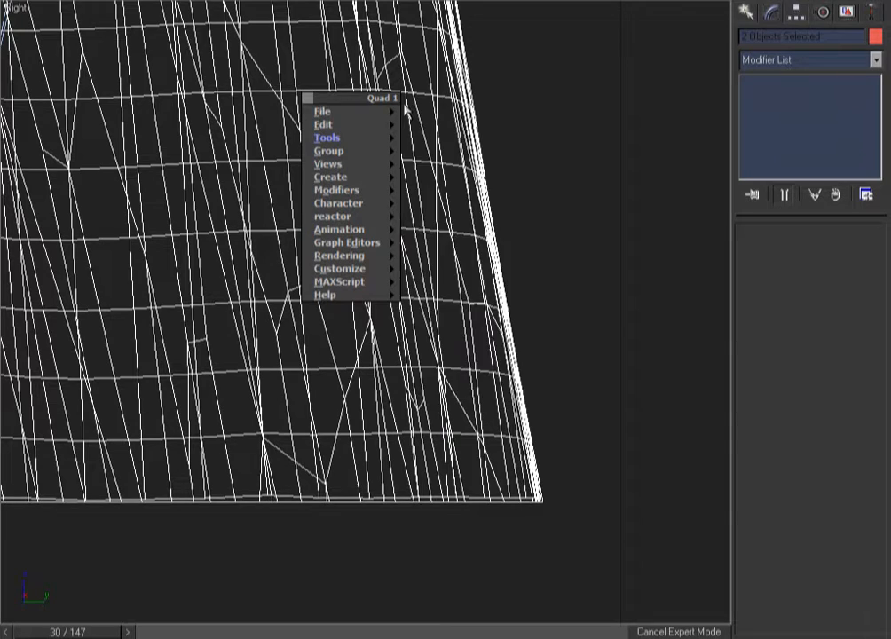
pyautogui.click(441, 204)
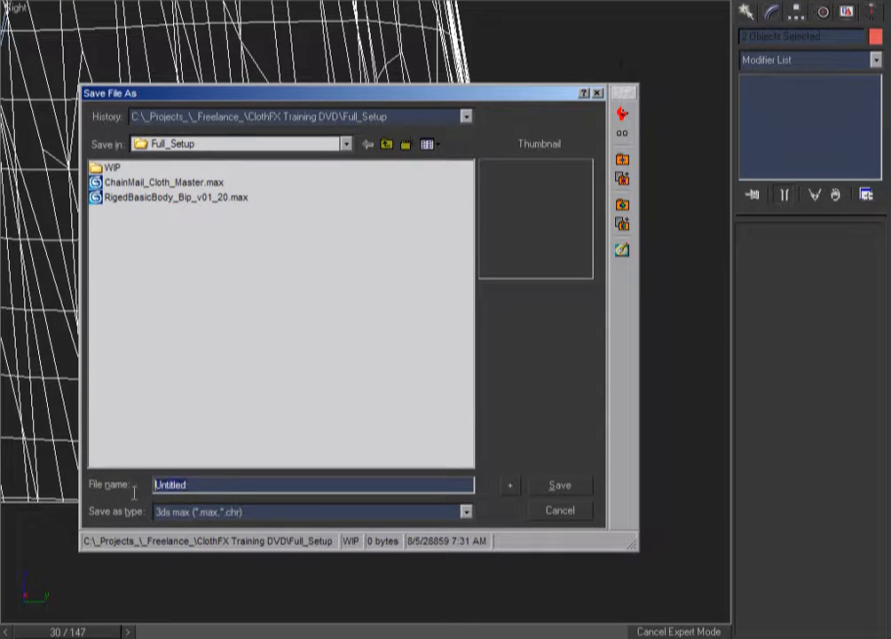
pyautogui.write('Coat_Cloth_Ma')
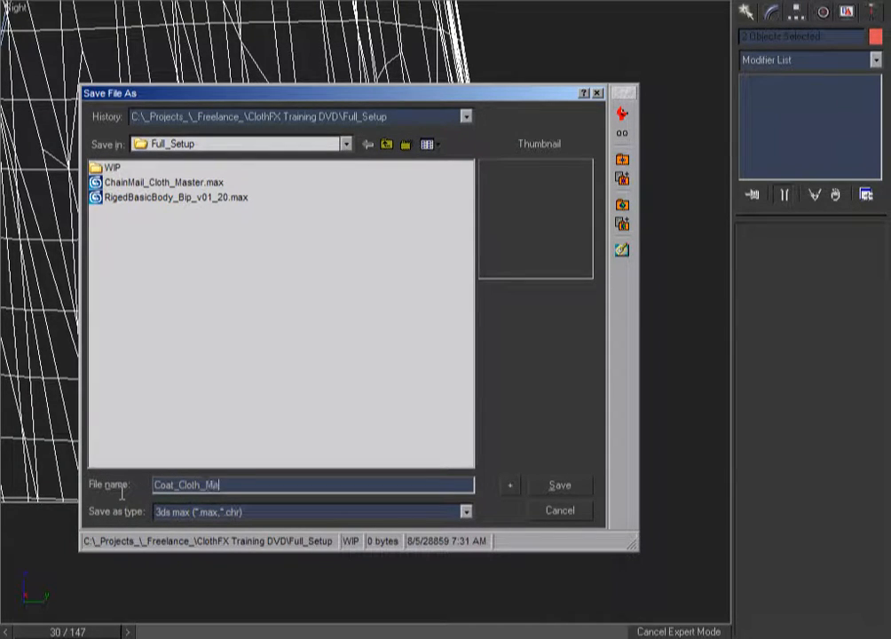
pyautogui.write('ster')
pyautogui.press('Return')
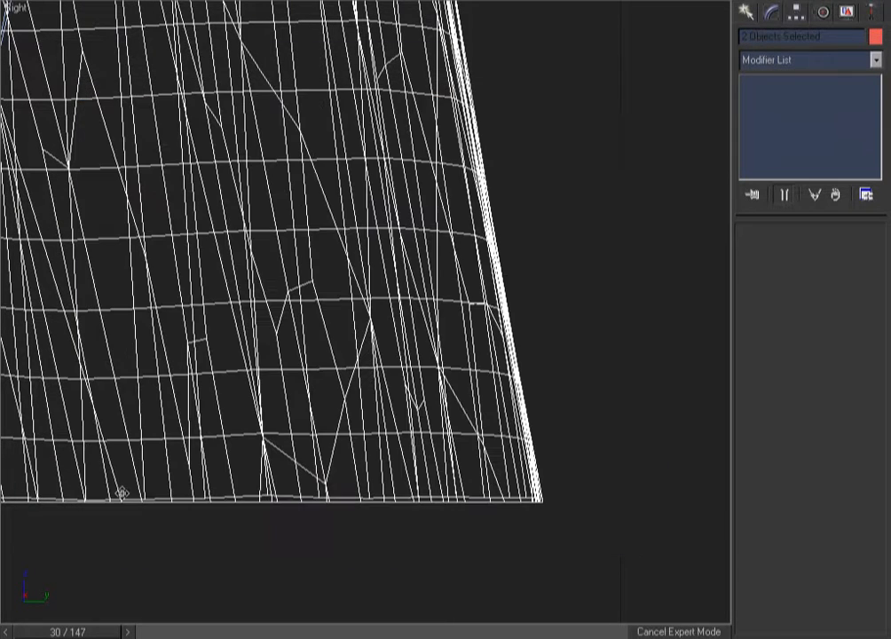
# Step: Hide the skin-wrapped coat mesh Dvd_Mesh_Coat_PB, leaving its cloth driver in view
pyautogui.click(645, 300)
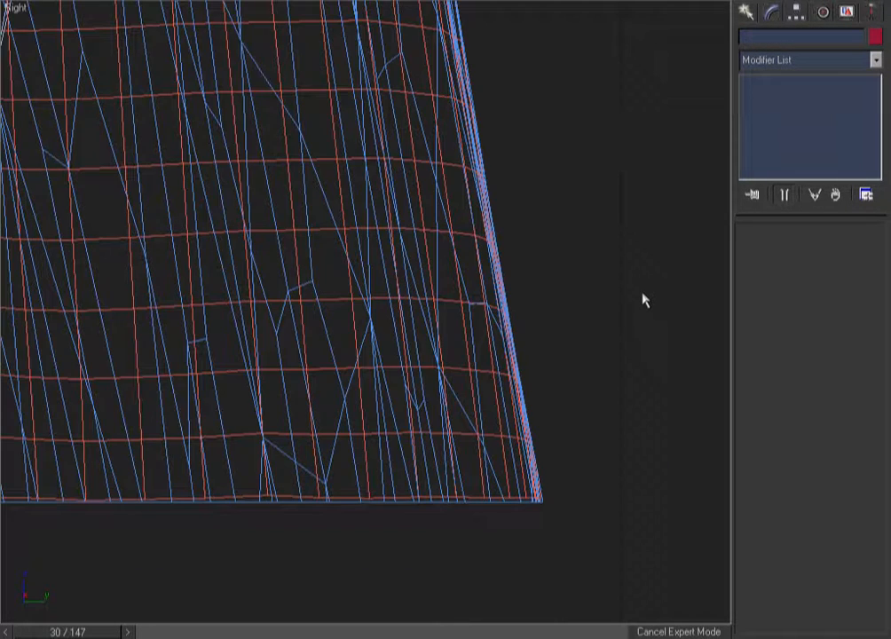
pyautogui.press('z')
pyautogui.hotkey('ctrl', 'w')
pyautogui.moveTo(522, 414); pyautogui.dragTo(330, 504)
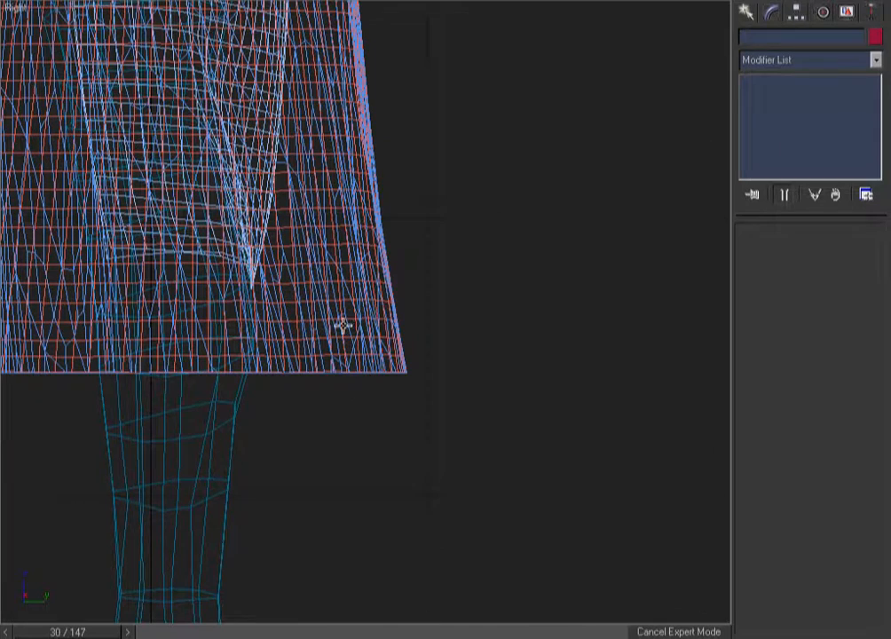
pyautogui.click(392, 306)
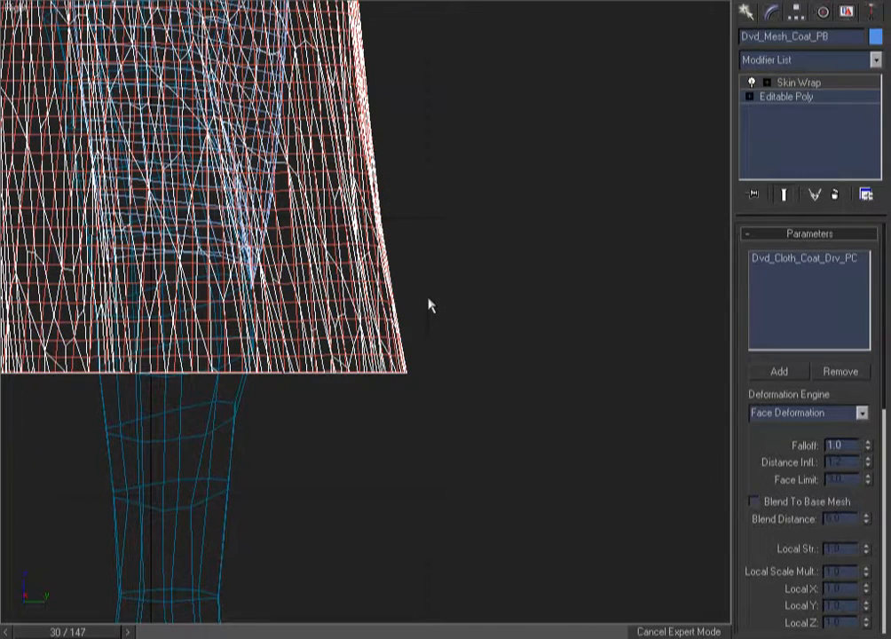
pyautogui.click(429, 306)
pyautogui.press('z')
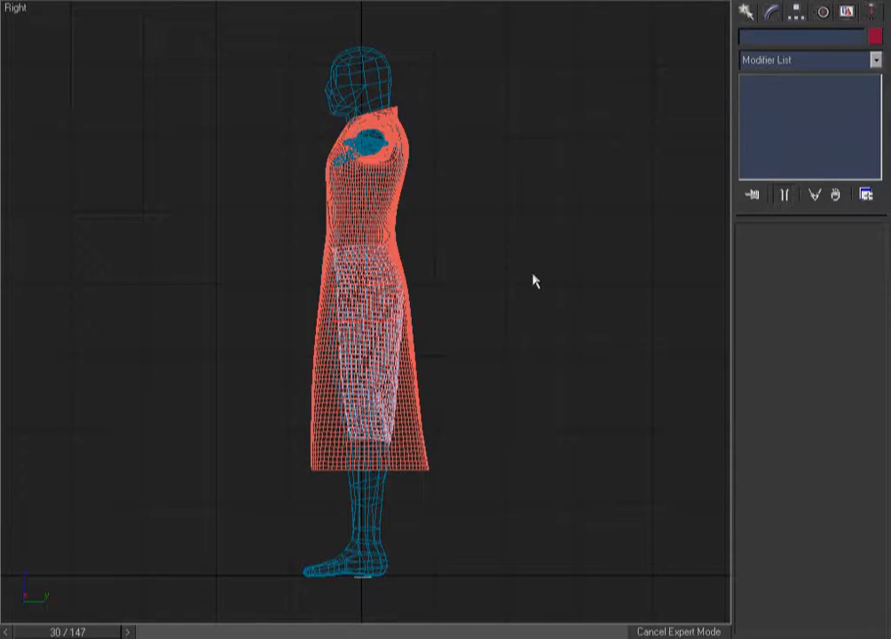
# Step: Examine the chainmail and coat cloth drivers around the character's hips and legs, checking the modifiers on each
pyautogui.press('F3')
pyautogui.press('F3')
pyautogui.moveTo(494, 395)
pyautogui.keyDown('alt'); pyautogui.mouseDown(button='middle')
pyautogui.moveTo(572, 415)
pyautogui.moveTo(579, 345)
pyautogui.mouseUp(button='middle'); pyautogui.keyUp('alt')
pyautogui.press('F3')
pyautogui.press('F3')
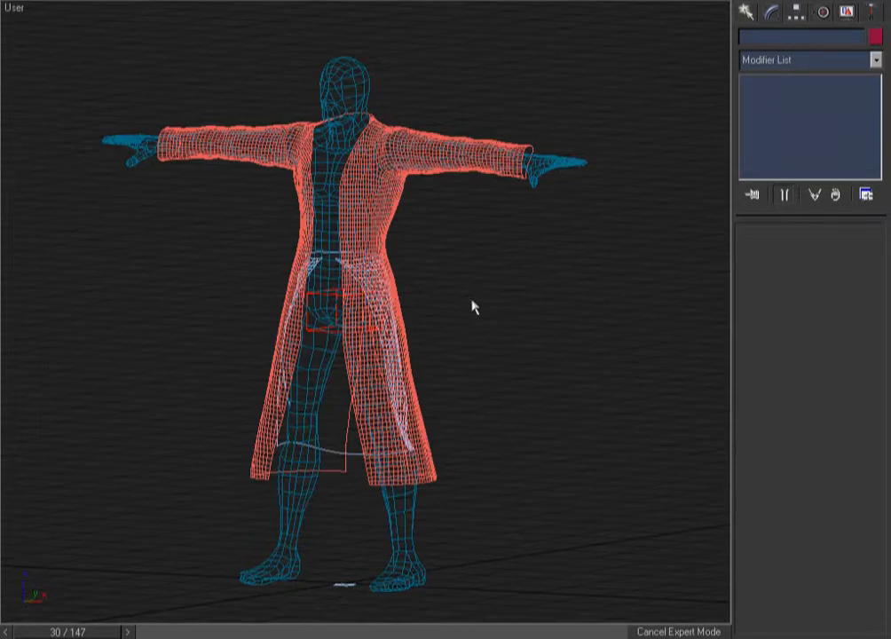
pyautogui.hotkey('ctrl', 'w')
pyautogui.moveTo(457, 249); pyautogui.dragTo(237, 423)
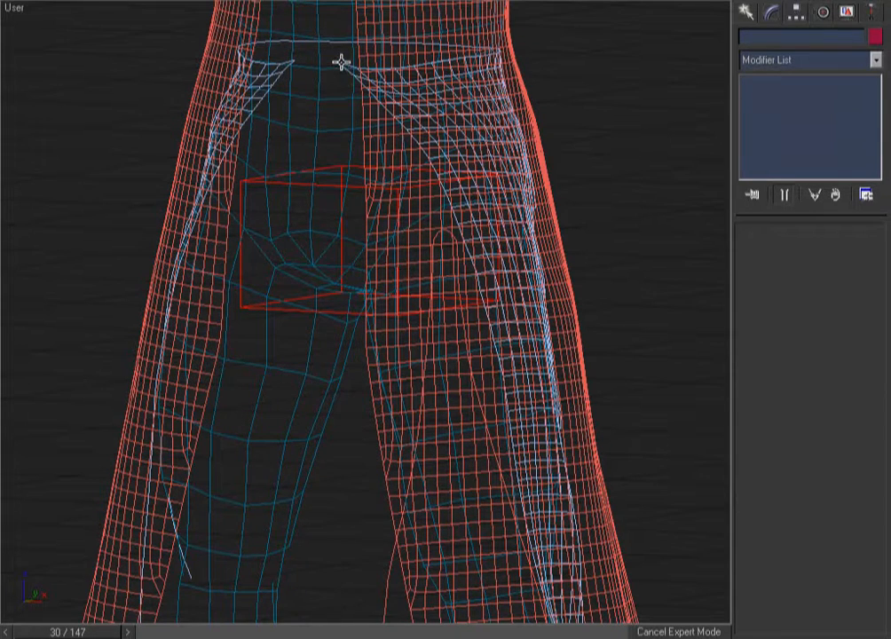
pyautogui.click(339, 61)
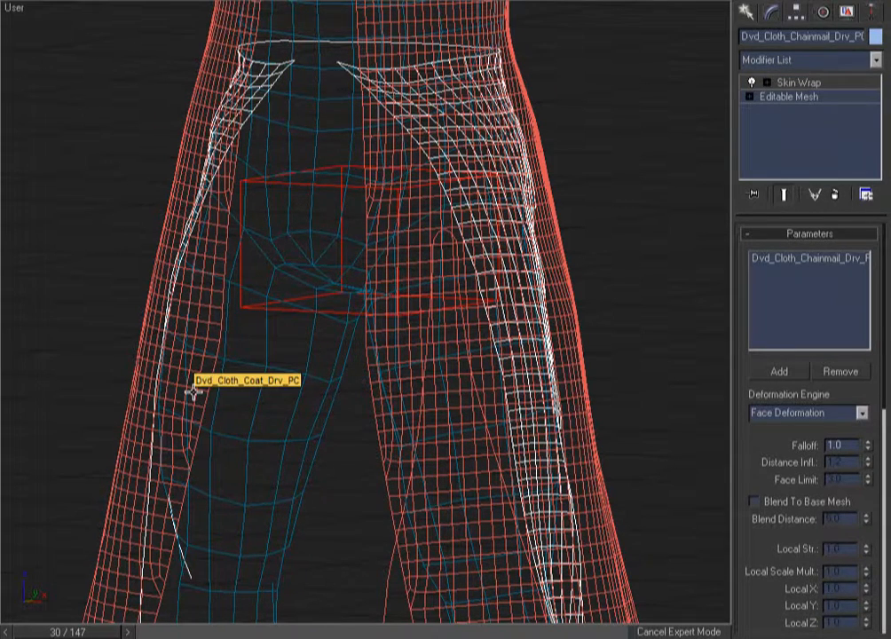
pyautogui.click(597, 173)
pyautogui.click(537, 205)
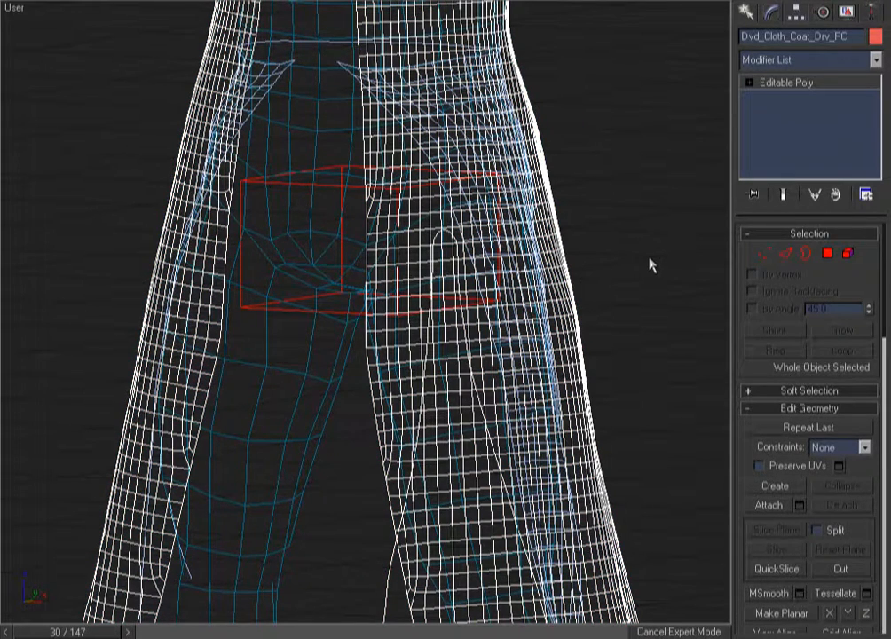
pyautogui.press('f')
pyautogui.press('z')
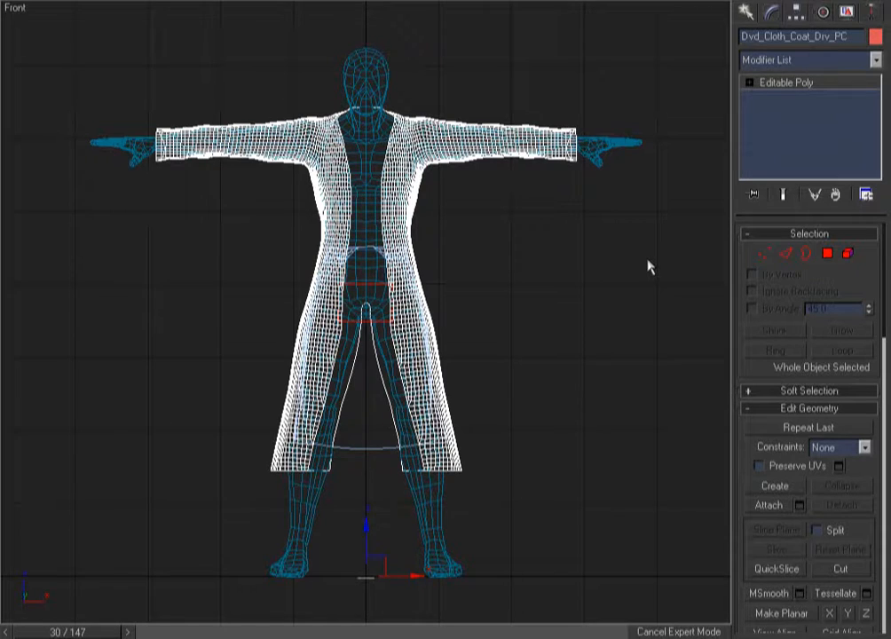
pyautogui.click(609, 181)
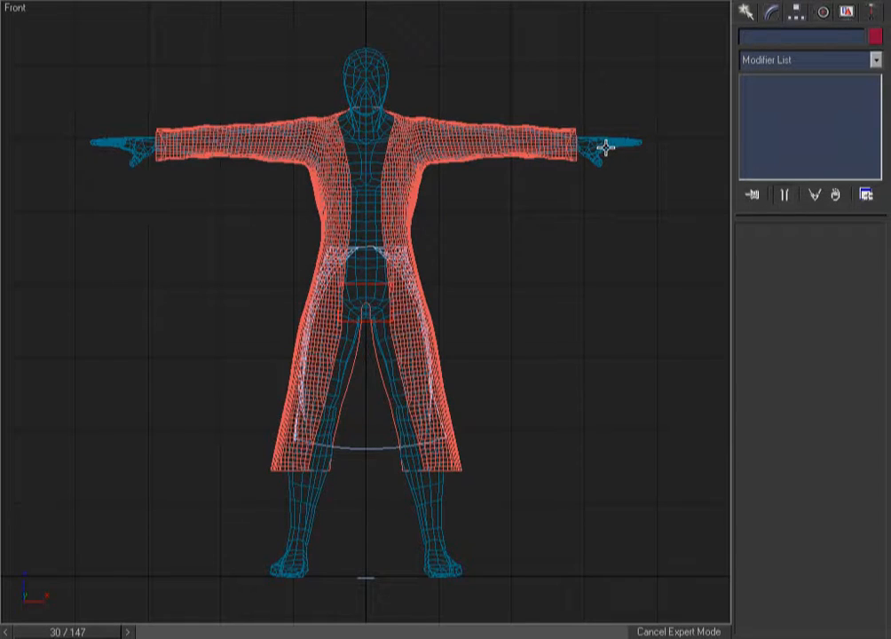
# Step: Add an Edit Poly modifier above Skin on the body mesh and switch it to polygon level
pyautogui.click(606, 147)
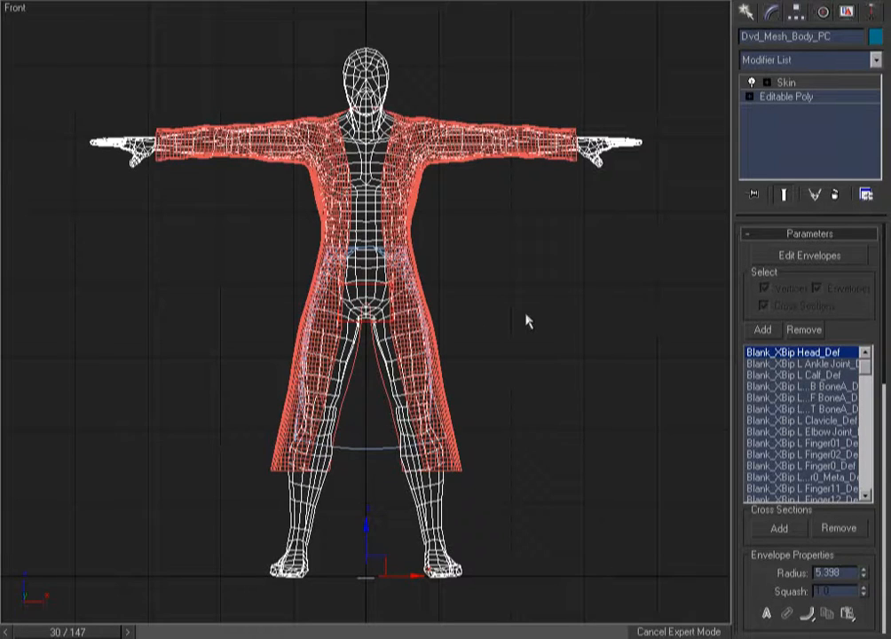
pyautogui.click(759, 63)
pyautogui.click(760, 62)
pyautogui.rightClick(364, 268)
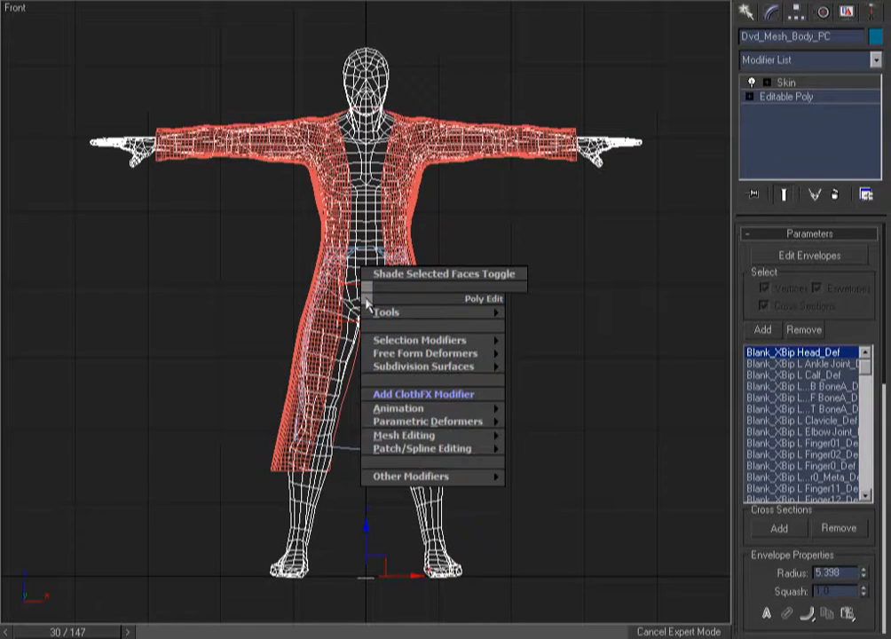
pyautogui.moveTo(455, 359)
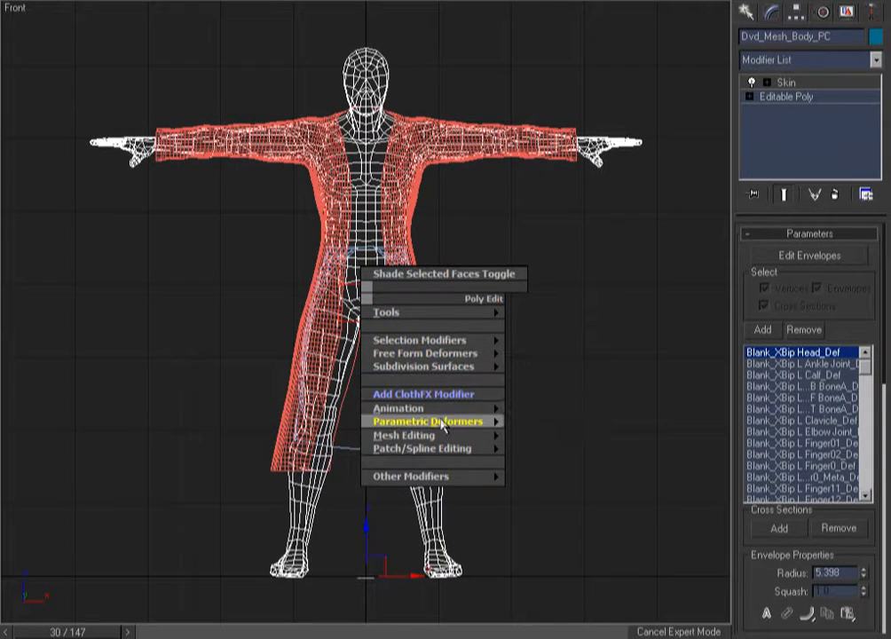
pyautogui.moveTo(443, 435)
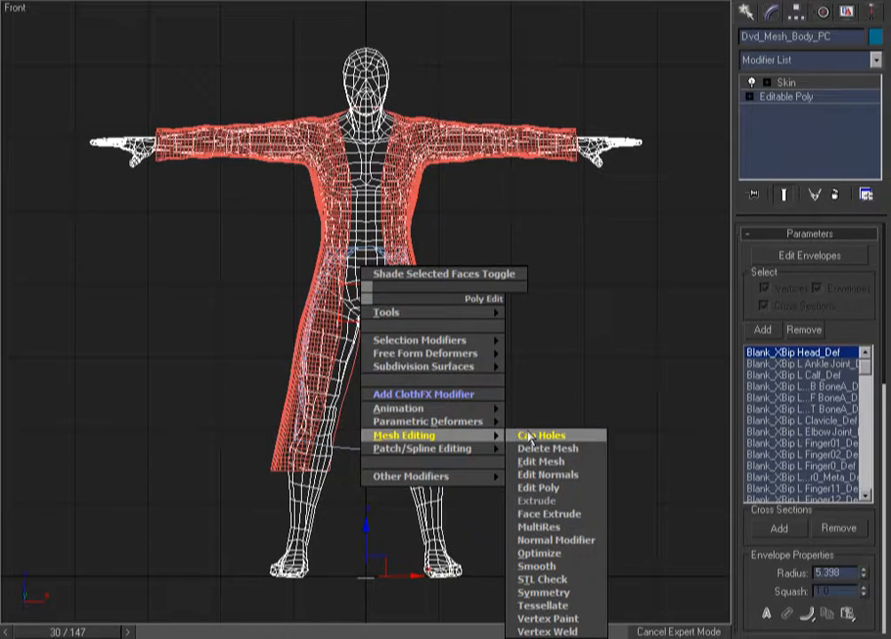
pyautogui.click(537, 487)
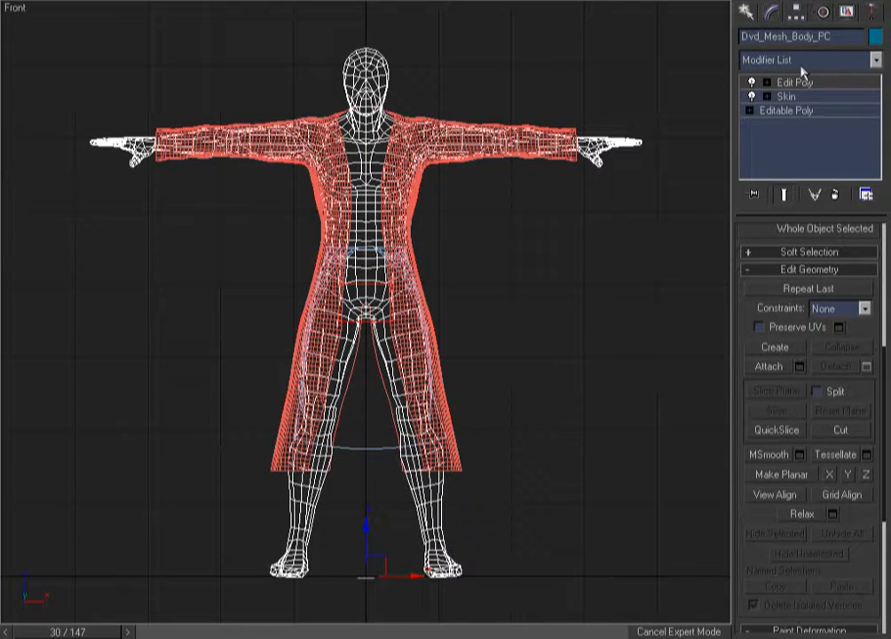
pyautogui.click(799, 82)
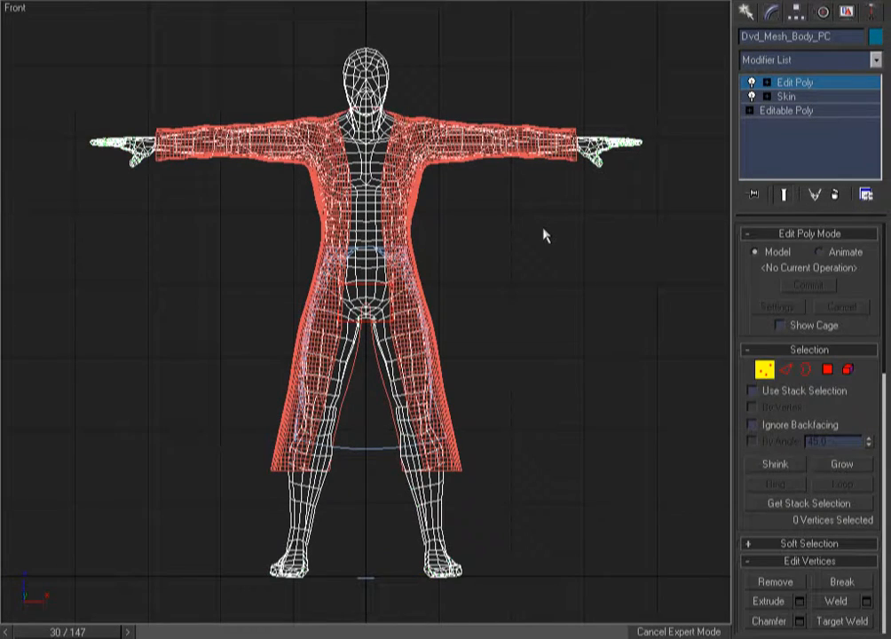
pyautogui.click(827, 369)
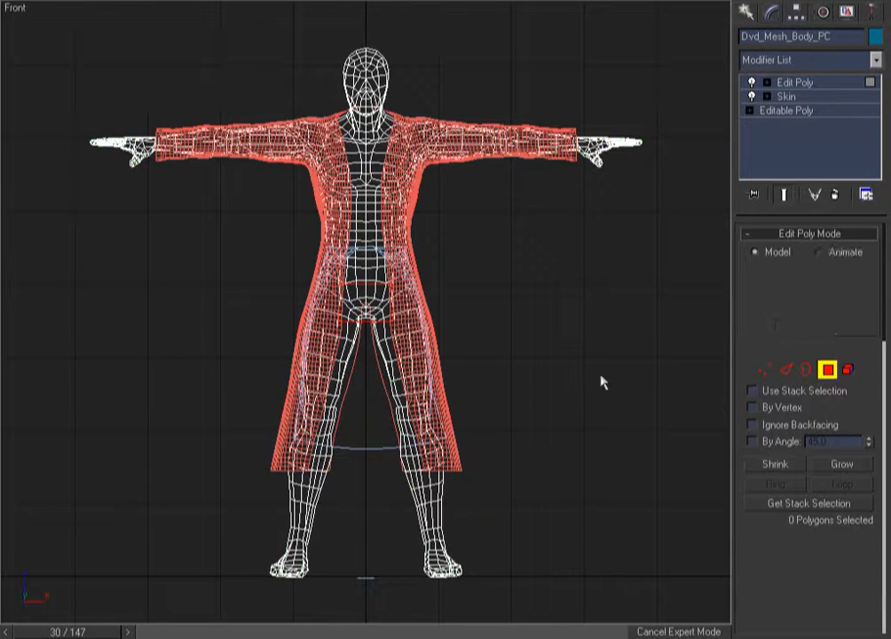
# Step: Select the polygons of the character's left hand up to the sleeve cuff, excluding the forearm
pyautogui.hotkey('ctrl', 'w')
pyautogui.moveTo(643, 101); pyautogui.dragTo(591, 167)
pyautogui.moveTo(694, 73); pyautogui.dragTo(422, 368)
pyautogui.rightClick(462, 340)
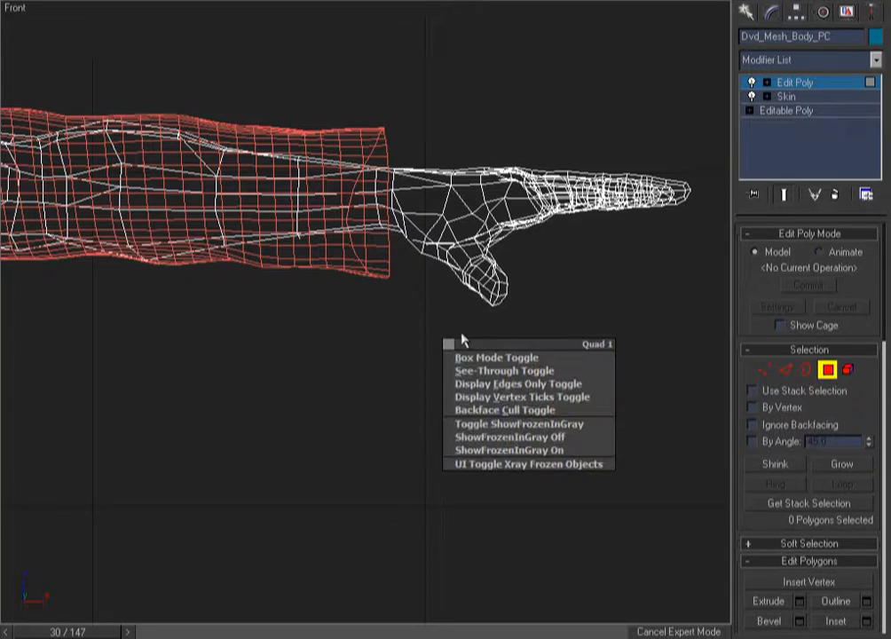
pyautogui.click(463, 335)
pyautogui.moveTo(684, 87); pyautogui.dragTo(331, 387)
pyautogui.keyDown('alt'); pyautogui.moveTo(245, 76); pyautogui.dragTo(319, 306); pyautogui.keyUp('alt')
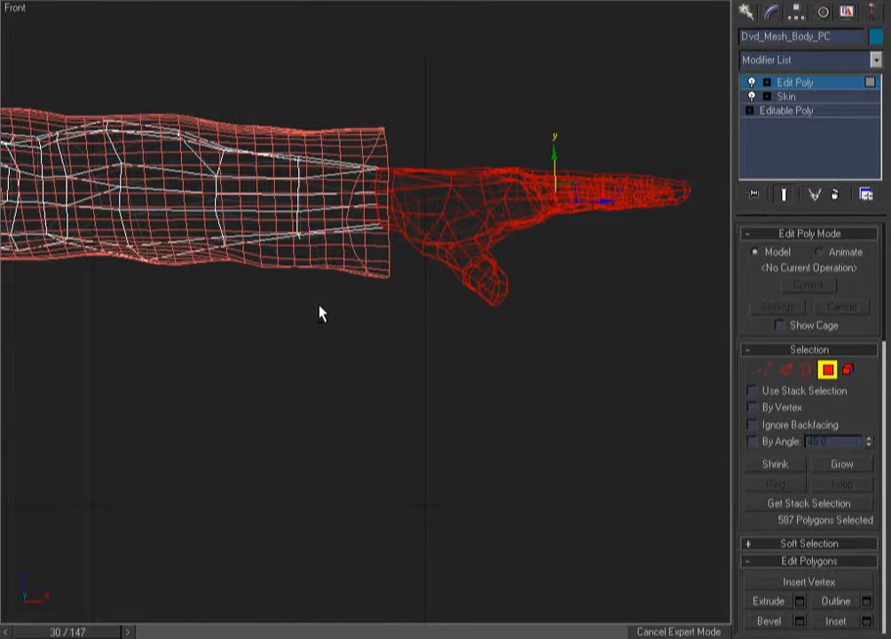
# Step: Add the character's right hand polygons to the selection, excluding those of the forearm inside the sleeve
pyautogui.press('z')
pyautogui.hotkey('ctrl', 'w')
pyautogui.moveTo(64, 113); pyautogui.dragTo(273, 179)
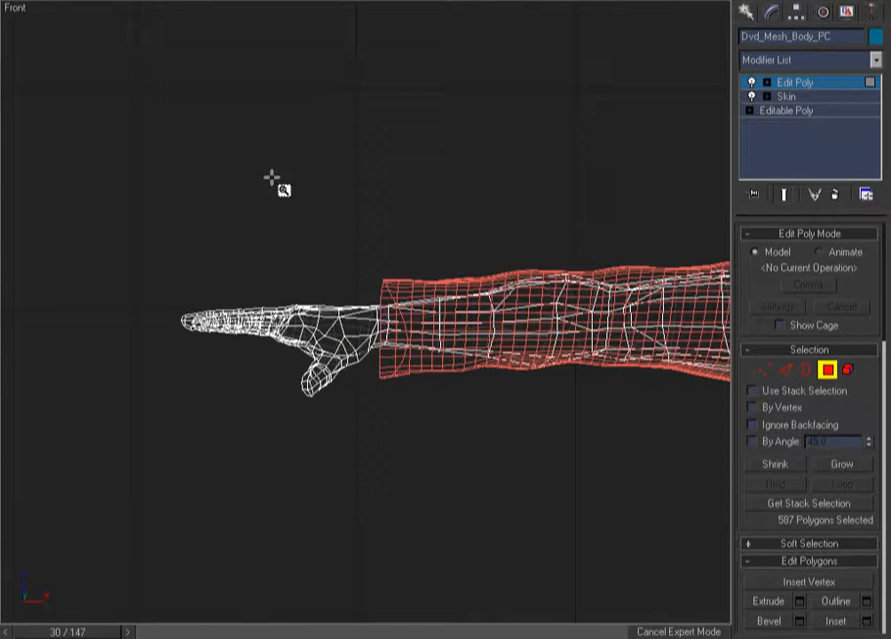
pyautogui.keyDown('ctrl'); pyautogui.moveTo(69, 199); pyautogui.dragTo(417, 461); pyautogui.keyUp('ctrl')
pyautogui.keyDown('alt'); pyautogui.moveTo(534, 160); pyautogui.dragTo(422, 406); pyautogui.keyUp('alt')
pyautogui.press('z')
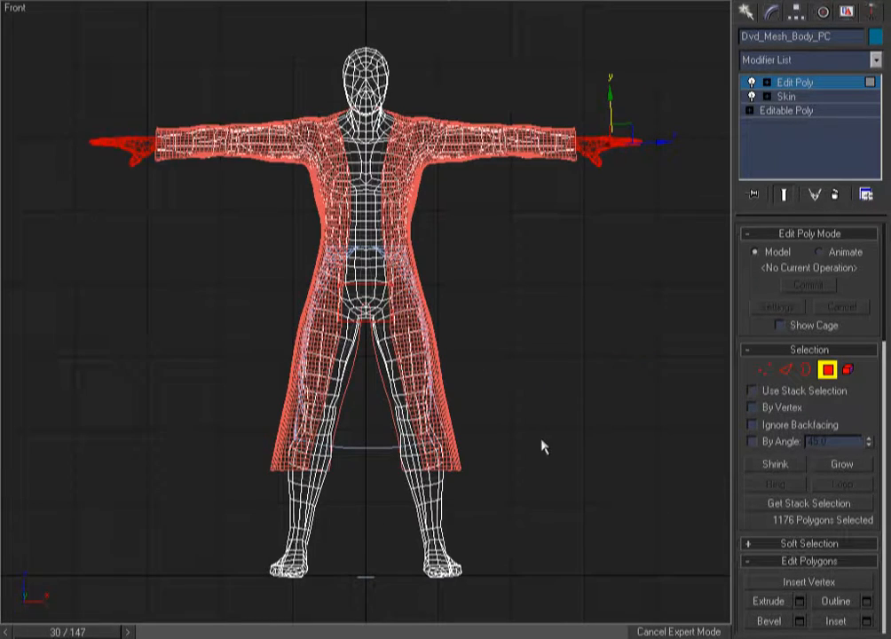
# Step: Add the head polygons above the neck to the selection from the side view
pyautogui.press('v')
pyautogui.press('r')
pyautogui.press('z')
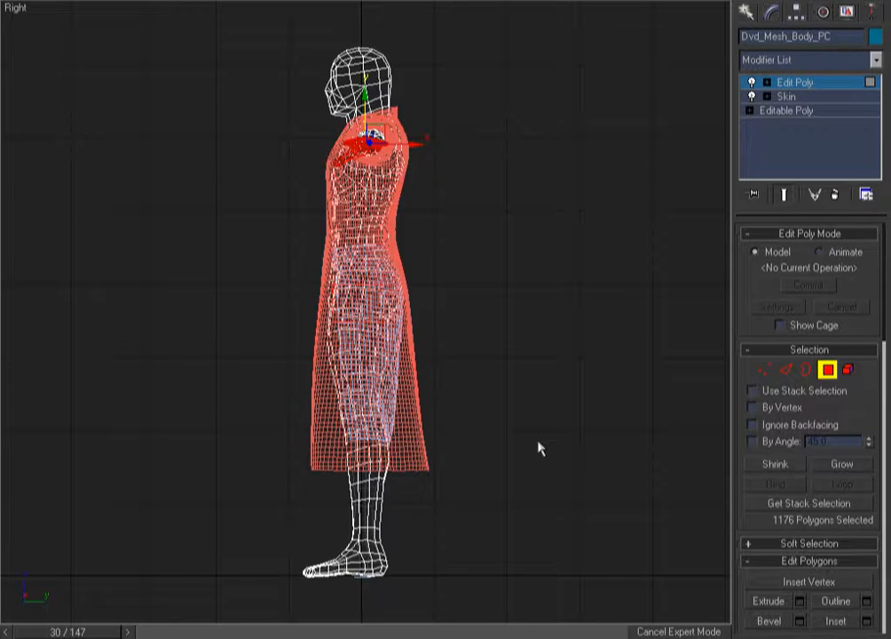
pyautogui.hotkey('ctrl', 'w')
pyautogui.moveTo(399, 23); pyautogui.dragTo(236, 253)
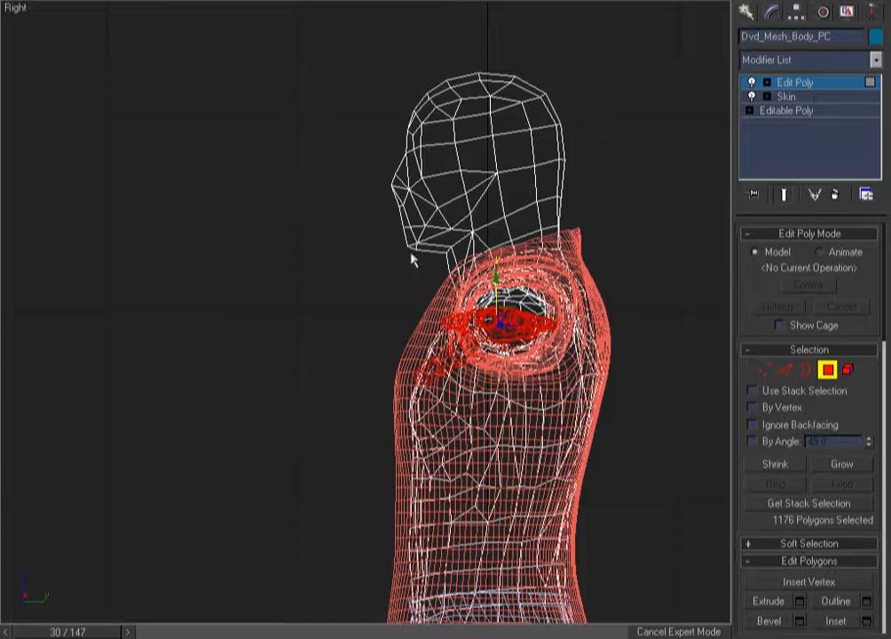
pyautogui.keyDown('ctrl'); pyautogui.moveTo(384, 268); pyautogui.dragTo(436, 72); pyautogui.keyUp('ctrl')
pyautogui.keyDown('ctrl'); pyautogui.moveTo(584, 41); pyautogui.dragTo(357, 185); pyautogui.keyUp('ctrl')
pyautogui.moveTo(305, 66)
pyautogui.keyDown('ctrl'); pyautogui.mouseDown()
pyautogui.moveTo(439, 136)
pyautogui.moveTo(468, 221)
pyautogui.mouseUp(); pyautogui.keyUp('ctrl')
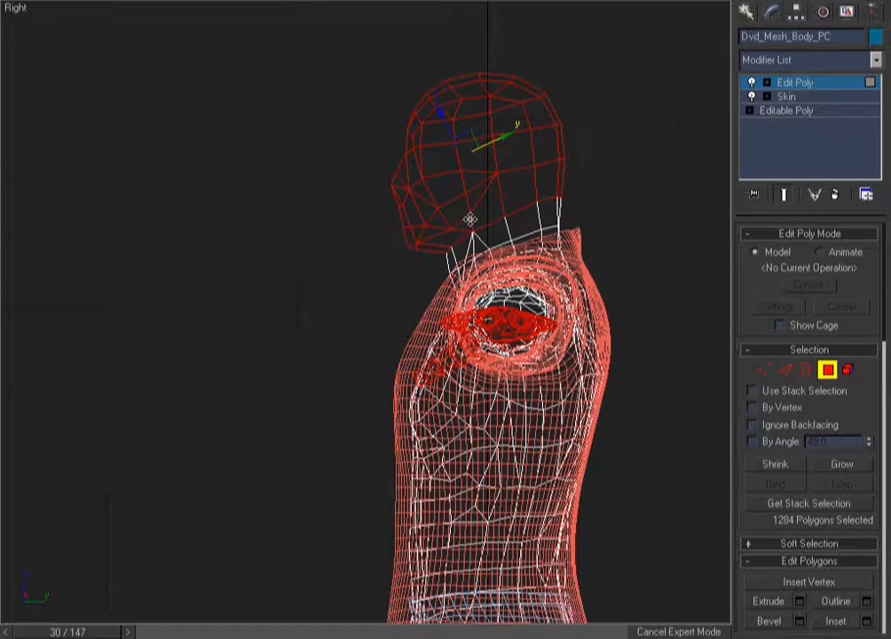
# Step: Add the polygons of both feet up to the ankles to the selection
pyautogui.hotkey('alt', 'ctrl', 'z')
pyautogui.press('F3')
pyautogui.press('F3')
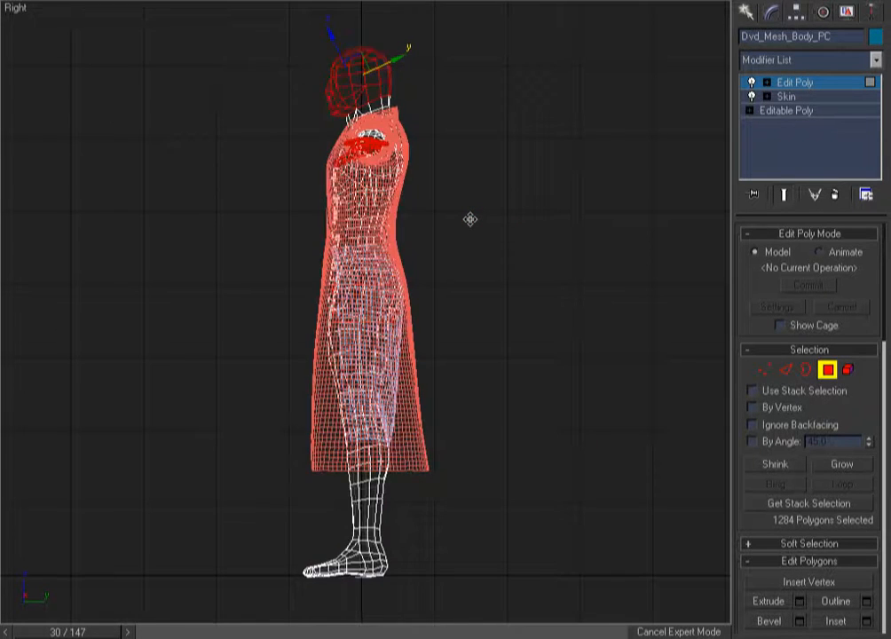
pyautogui.keyDown('ctrl'); pyautogui.moveTo(450, 465); pyautogui.dragTo(203, 614); pyautogui.keyUp('ctrl')
pyautogui.keyDown('ctrl'); pyautogui.moveTo(199, 484); pyautogui.dragTo(631, 341); pyautogui.keyUp('ctrl')
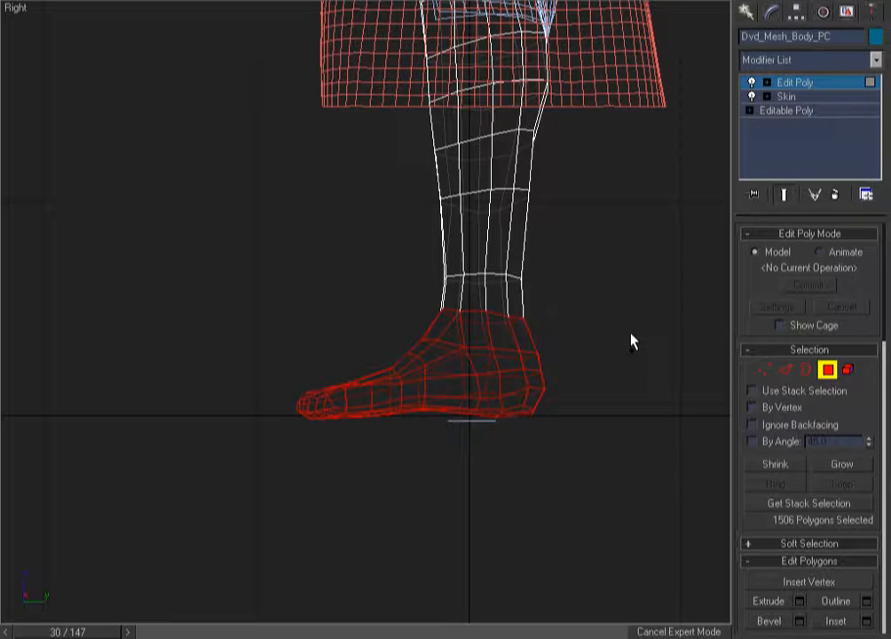
# Step: Invert the polygon selection and detach the torso, arm and leg polygons of the body as a separate object
pyautogui.hotkey('ctrl', 'i')
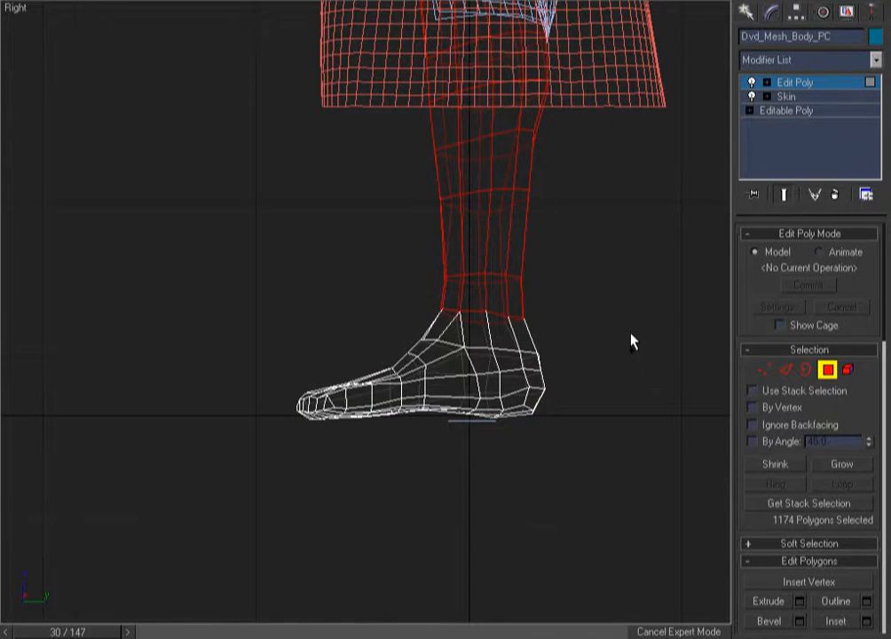
pyautogui.press('f')
pyautogui.press('z')
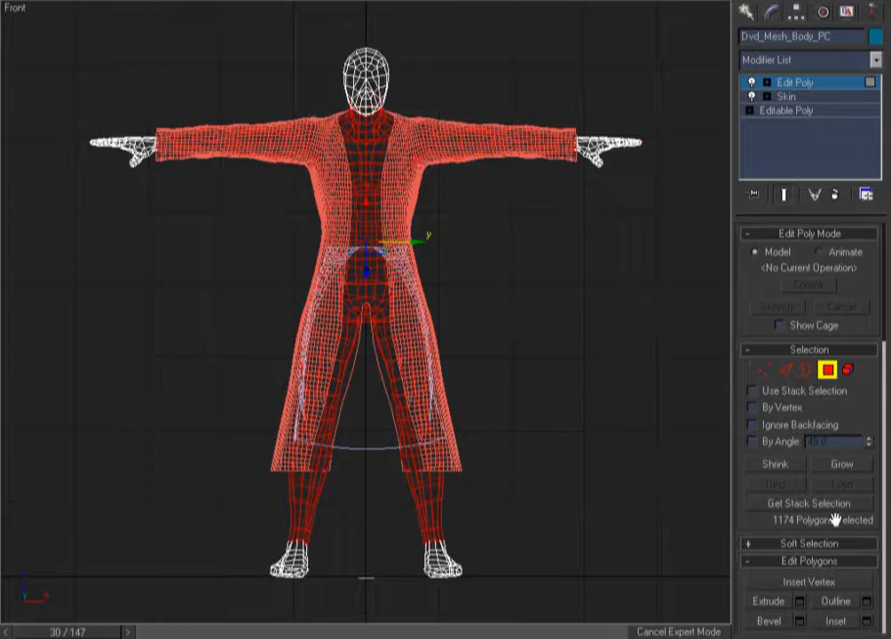
pyautogui.moveTo(869, 407); pyautogui.dragTo(850, 84)
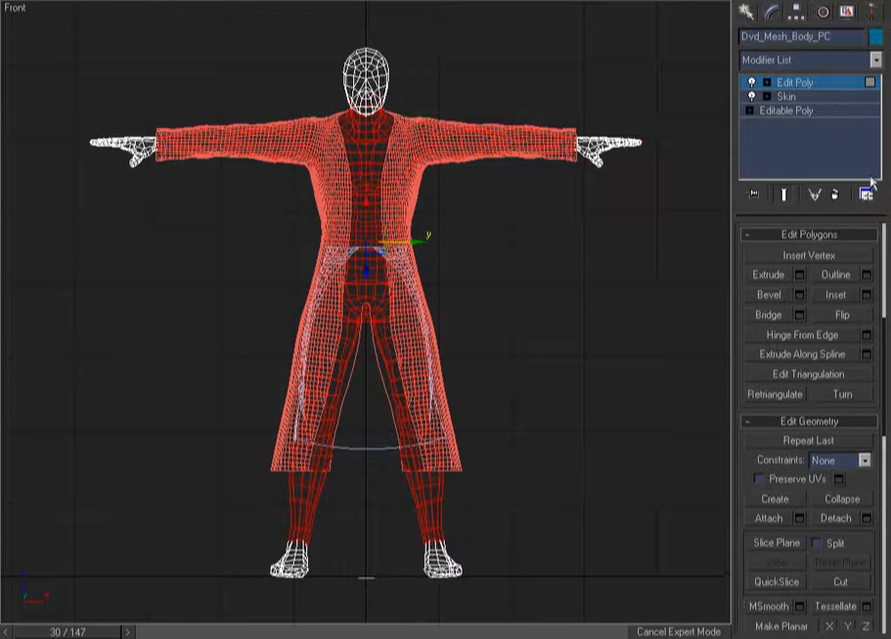
pyautogui.click(837, 519)
# Step: Remove the Edit Poly modifier from the original body mesh and select the detached body mesh
pyautogui.click(832, 196)
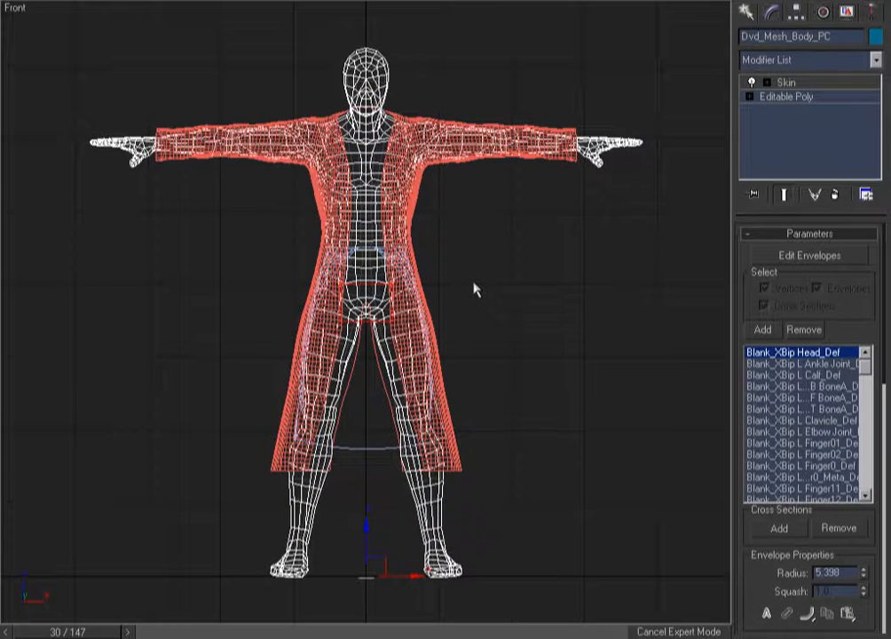
pyautogui.click(370, 170)
pyautogui.click(370, 171)
pyautogui.click(372, 147)
pyautogui.click(499, 175)
pyautogui.click(358, 159)
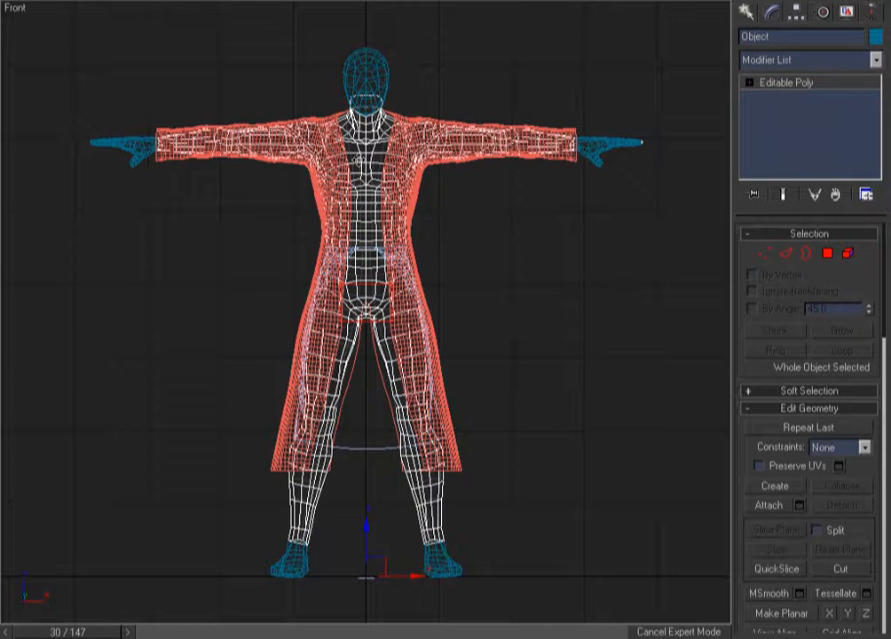
pyautogui.rightClick(495, 217)
pyautogui.moveTo(448, 190)
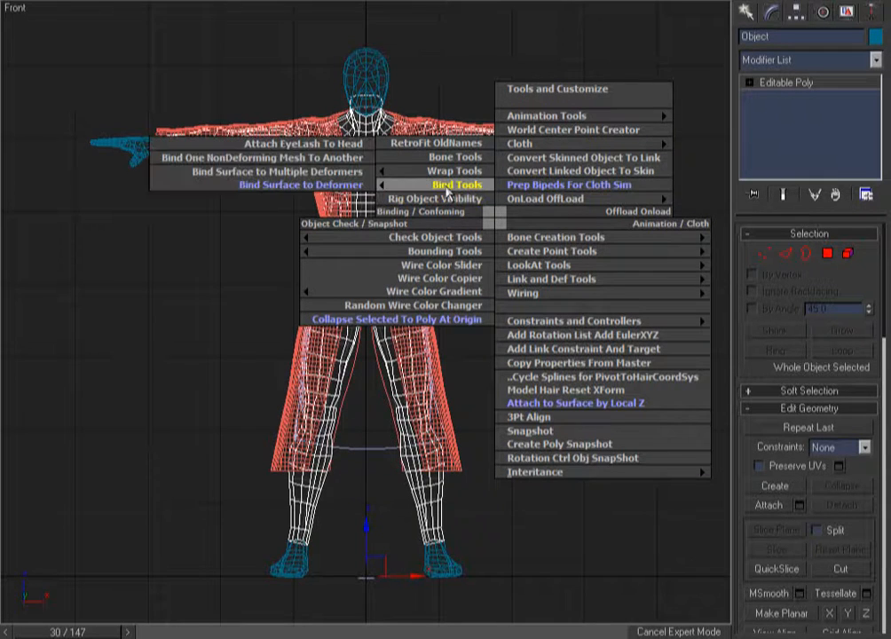
pyautogui.click(482, 51)
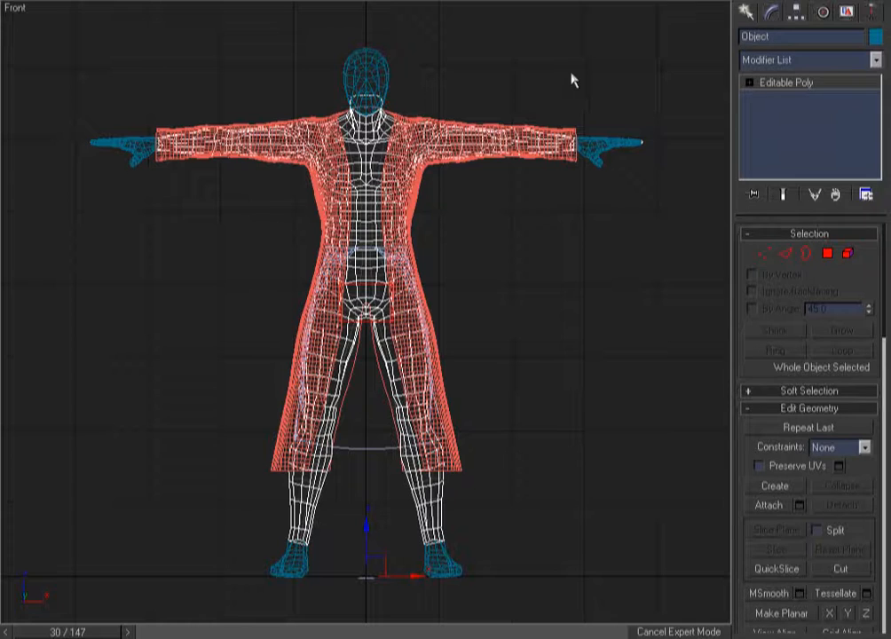
# Step: Select the original skinned body mesh and hide it
pyautogui.click(597, 89)
pyautogui.click(601, 140)
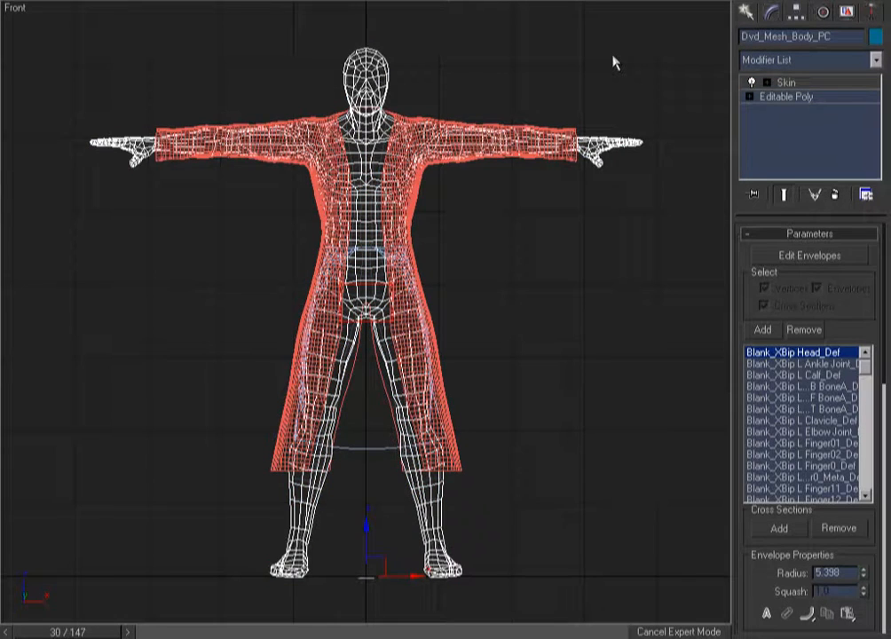
pyautogui.click(613, 62)
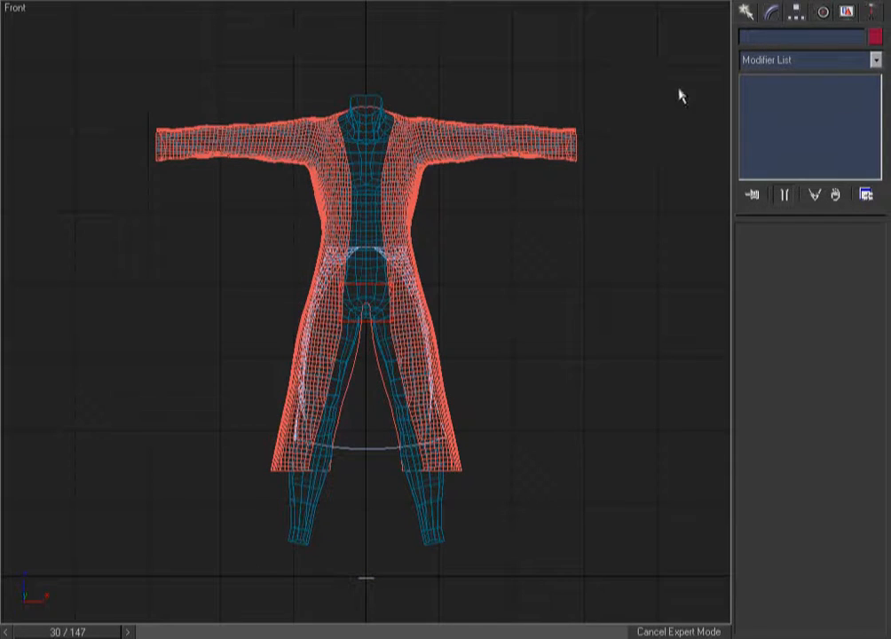
# Step: Delete the stray polygons floating beyond the left wrist of the detached body mesh
pyautogui.moveTo(678, 88); pyautogui.dragTo(596, 142)
pyautogui.click(575, 312)
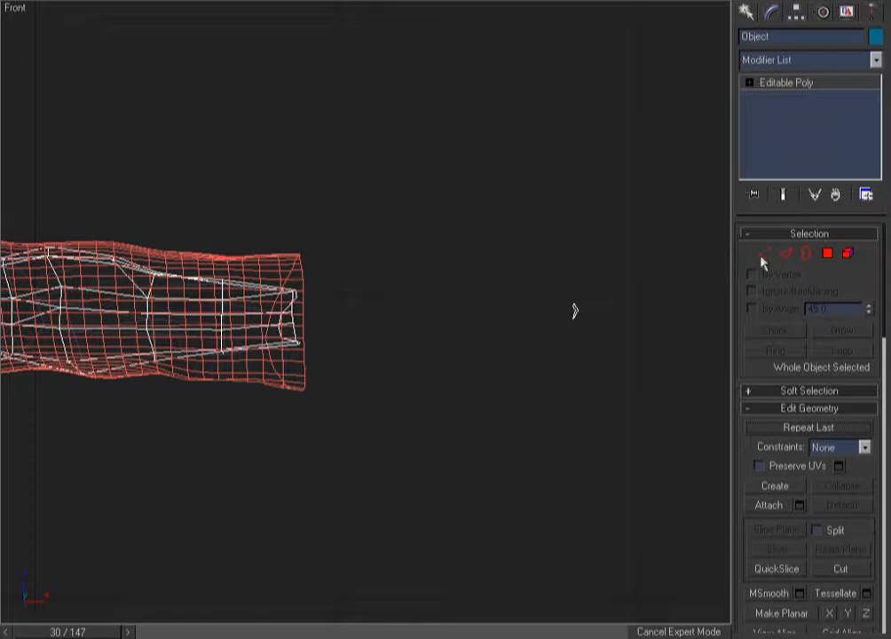
pyautogui.click(827, 254)
pyautogui.moveTo(621, 256); pyautogui.dragTo(543, 382)
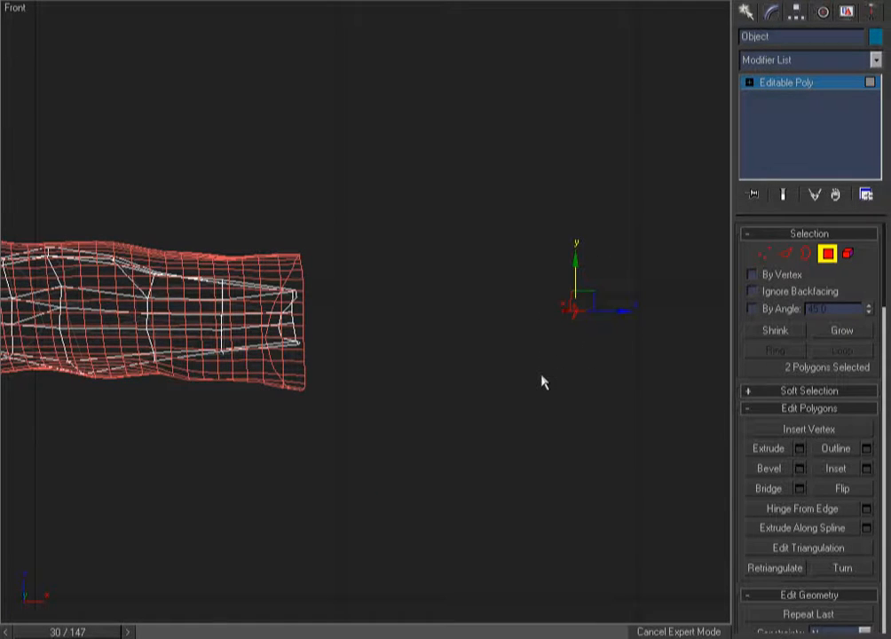
pyautogui.click(575, 332)
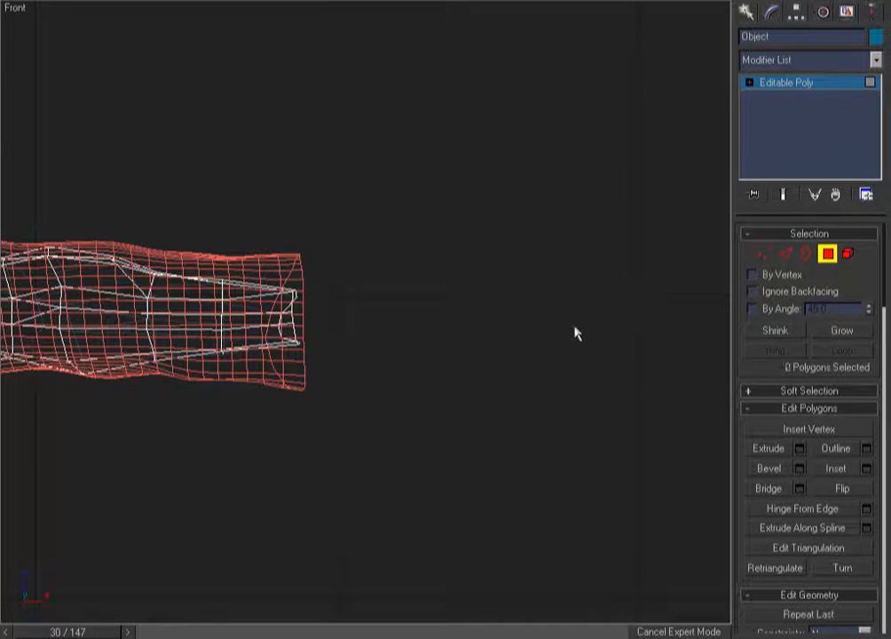
# Step: Select only the open end edges at the left wrist of the detached body mesh, leaving out the forearm's lengthwise edges
pyautogui.click(786, 254)
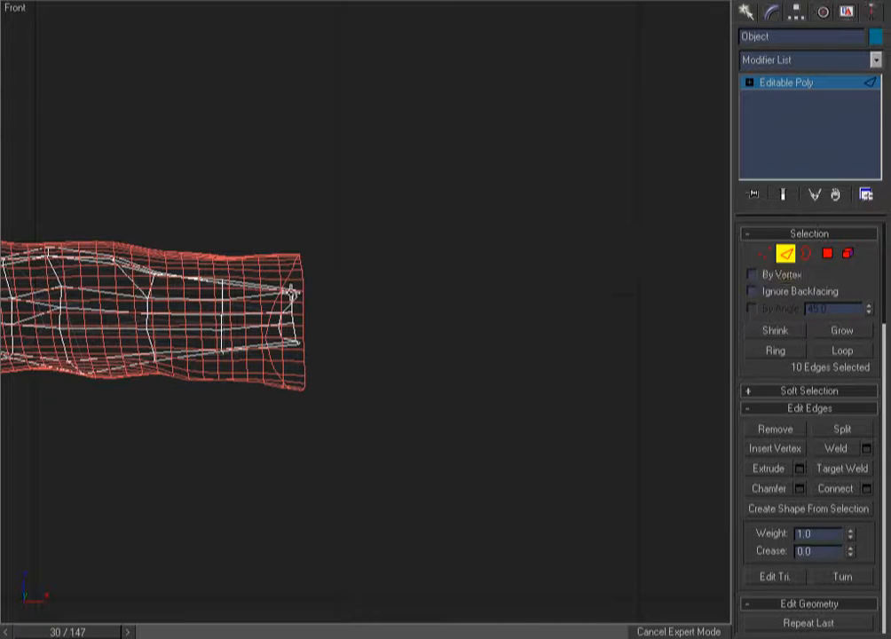
pyautogui.moveTo(364, 249); pyautogui.dragTo(257, 401)
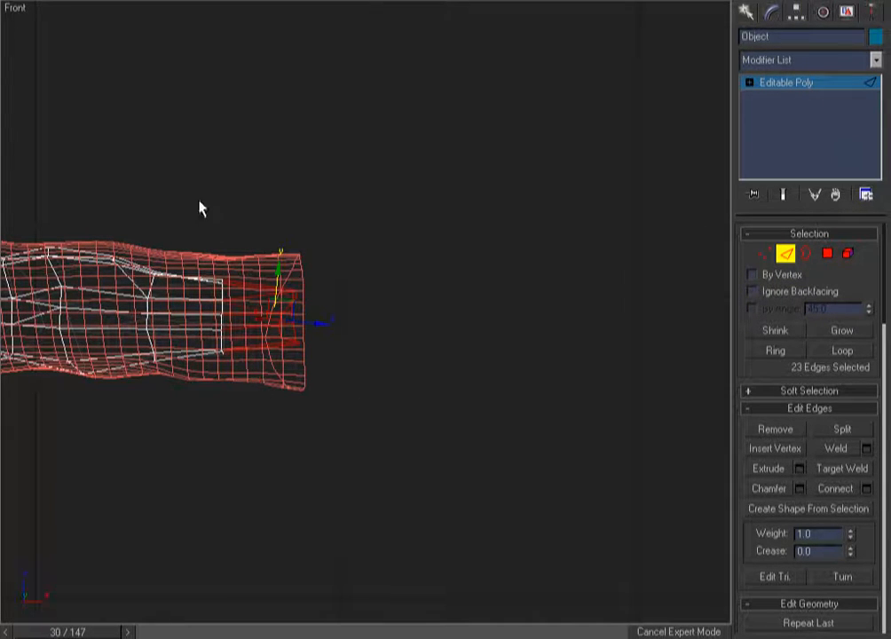
pyautogui.keyDown('alt'); pyautogui.moveTo(200, 202); pyautogui.dragTo(244, 438); pyautogui.keyUp('alt')
pyautogui.scroll(-4, 146, 461)
pyautogui.moveTo(138, 458); pyautogui.dragTo(697, 418, button='middle')
pyautogui.scroll(-2, 697, 418)
pyautogui.keyDown('alt'); pyautogui.moveTo(115, 311); pyautogui.dragTo(178, 394); pyautogui.keyUp('alt')
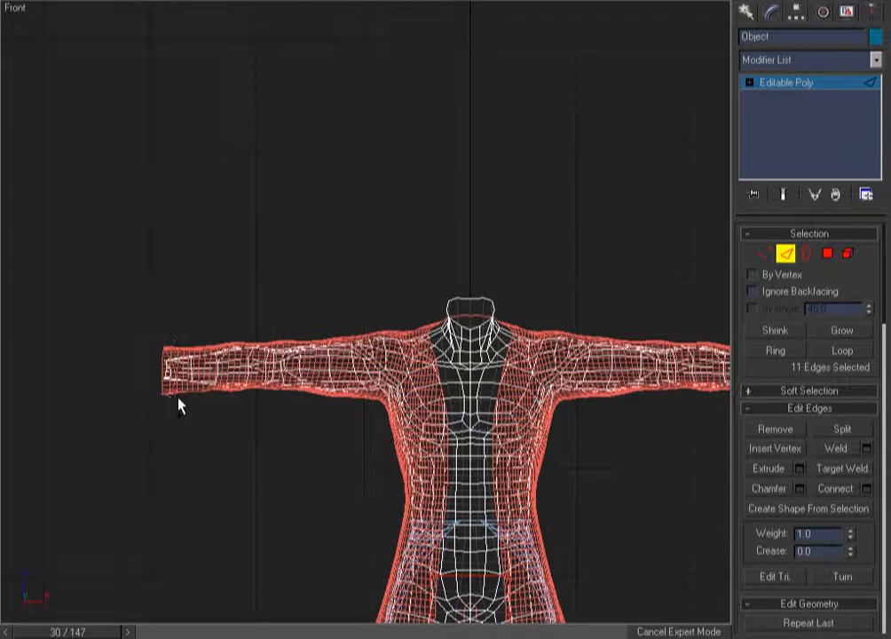
# Step: Extend the left wrist's open edges straight outward along X, well past the sleeve cuff
pyautogui.scroll(2, 474, 337)
pyautogui.moveTo(474, 337); pyautogui.dragTo(274, 333, button='middle')
pyautogui.hotkey('ctrl', 'w')
pyautogui.moveTo(596, 300); pyautogui.dragTo(861, 435)
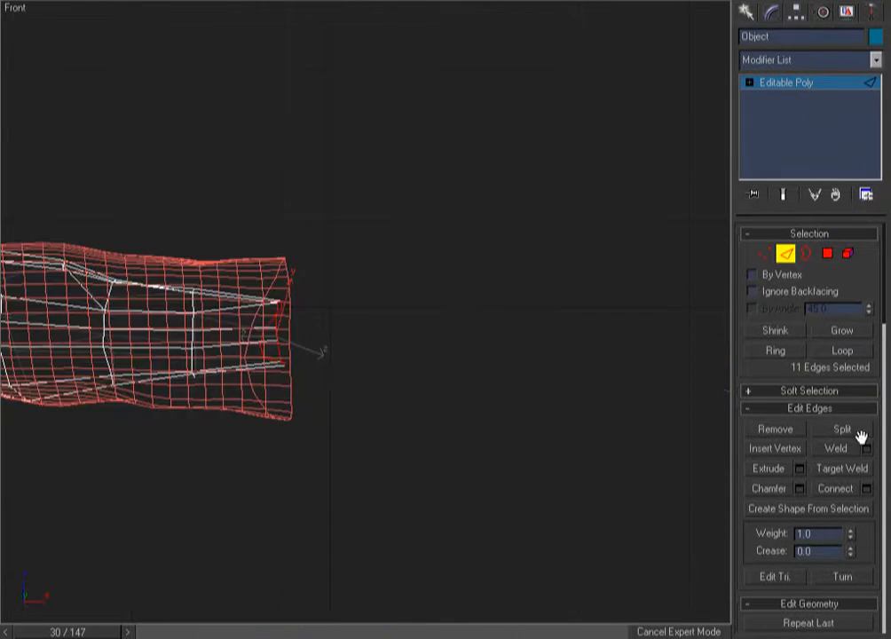
pyautogui.scroll(-3, 456, 342)
pyautogui.moveTo(456, 342); pyautogui.dragTo(386, 332, button='middle')
pyautogui.moveTo(433, 282); pyautogui.dragTo(173, 470)
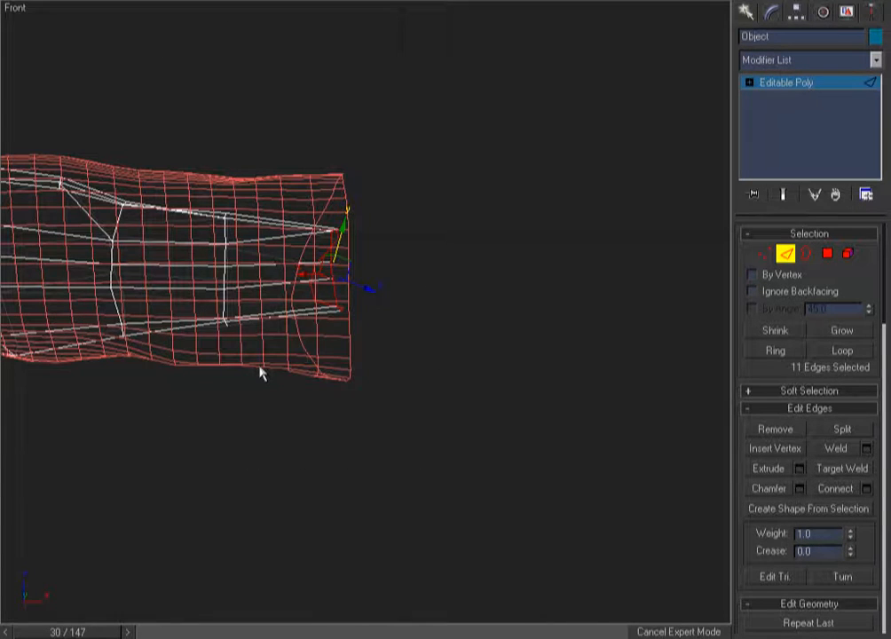
pyautogui.keyDown('alt'); pyautogui.rightClick(260, 367); pyautogui.keyUp('alt')
pyautogui.click(260, 367)
pyautogui.keyDown('shift'); pyautogui.moveTo(375, 270); pyautogui.dragTo(596, 345); pyautogui.keyUp('shift')
# Step: Select the end vertices of the left wrist extension and flatten them along X into one plane
pyautogui.click(761, 254)
pyautogui.moveTo(577, 176); pyautogui.dragTo(457, 393)
pyautogui.press('r')
pyautogui.moveTo(605, 273); pyautogui.dragTo(3, 391)
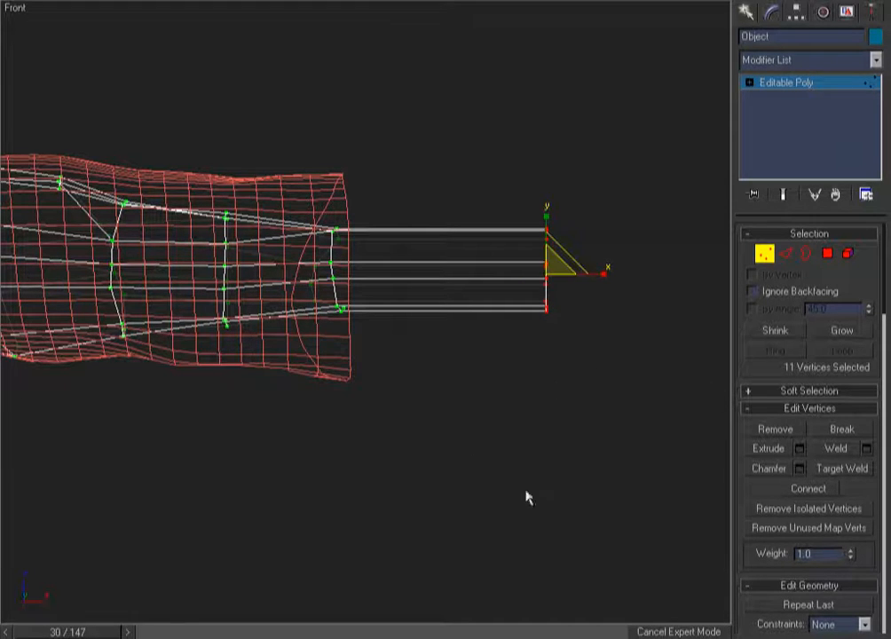
# Step: Try to flare the left wrist extension by scaling up its end vertices
pyautogui.moveTo(553, 267); pyautogui.dragTo(554, 42)
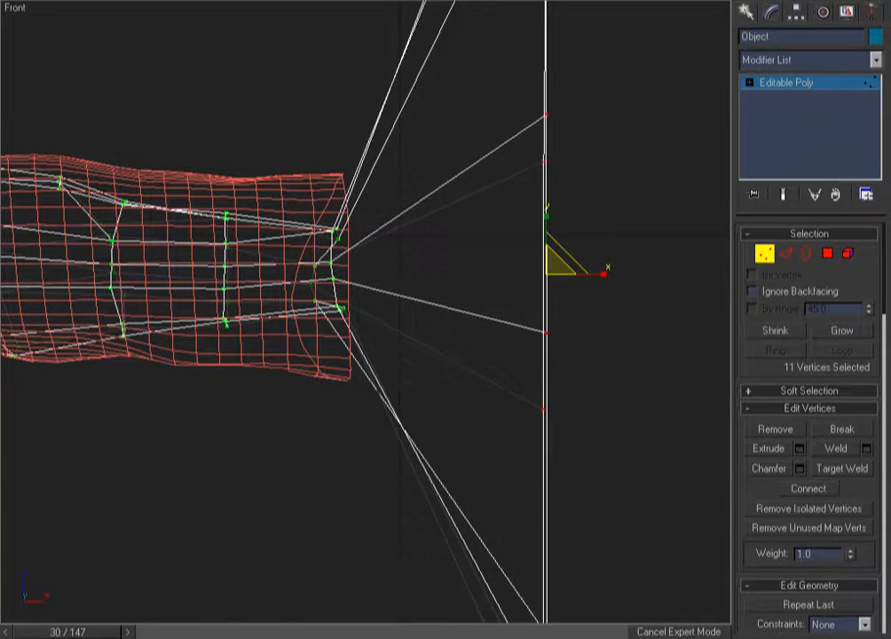
pyautogui.rightClick(547, 592)
pyautogui.moveTo(560, 261); pyautogui.dragTo(577, 146)
pyautogui.moveTo(561, 265); pyautogui.dragTo(542, 239)
pyautogui.keyDown('alt'); pyautogui.moveTo(542, 239); pyautogui.dragTo(427, 351, button='middle'); pyautogui.keyUp('alt')
pyautogui.scroll(5, 457, 349)
pyautogui.press('f')
pyautogui.hotkey('ctrl', 'z')
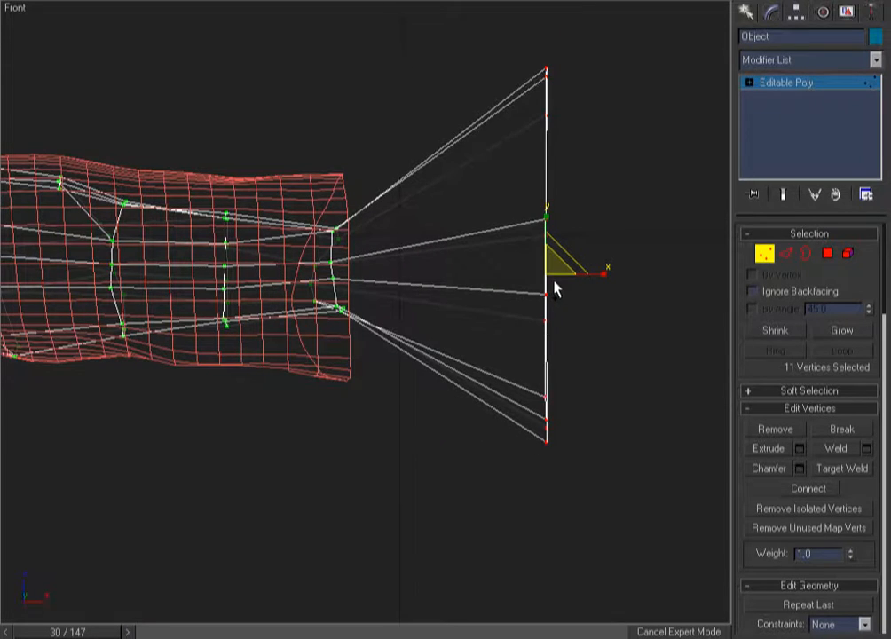
pyautogui.hotkey('ctrl', 'z')
# Step: Move the left extension's end vertices closer to the cuff and scale them into a flare slightly wider than the sleeve opening
pyautogui.press('w')
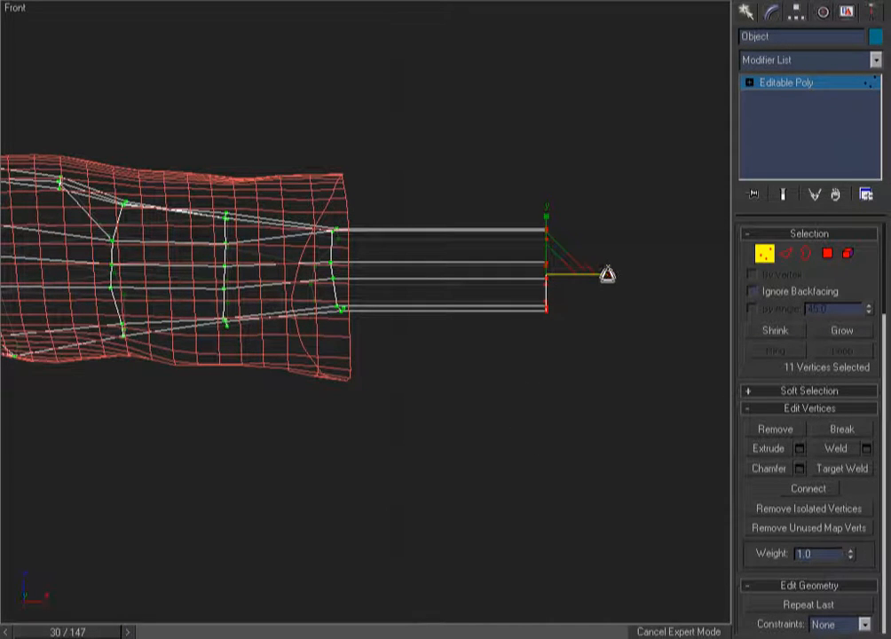
pyautogui.moveTo(590, 273); pyautogui.dragTo(449, 39)
pyautogui.press('r')
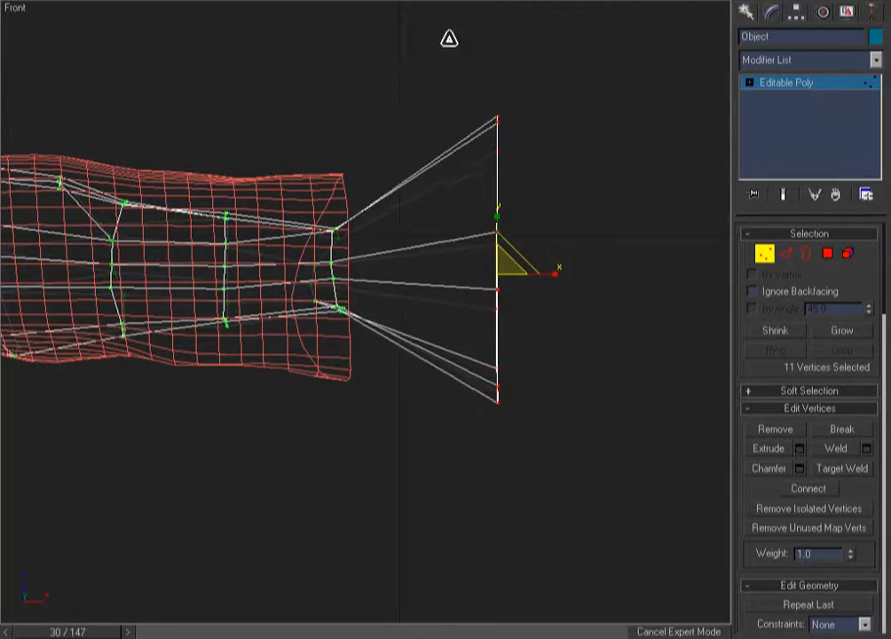
pyautogui.keyDown('alt'); pyautogui.moveTo(603, 308); pyautogui.dragTo(529, 300, button='middle'); pyautogui.keyUp('alt')
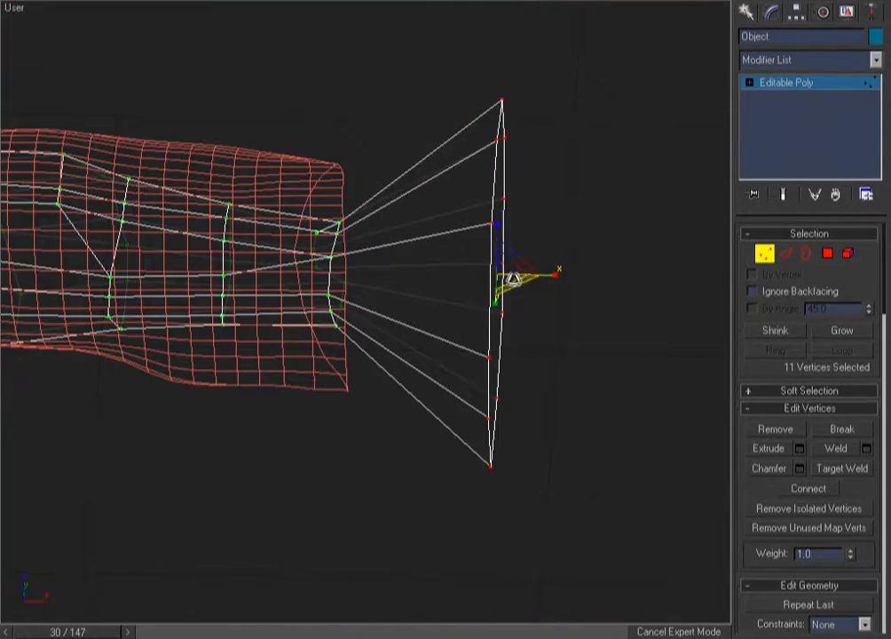
pyautogui.moveTo(510, 271); pyautogui.dragTo(502, 302)
pyautogui.press('F3')
pyautogui.press('F3')
pyautogui.press('F3')
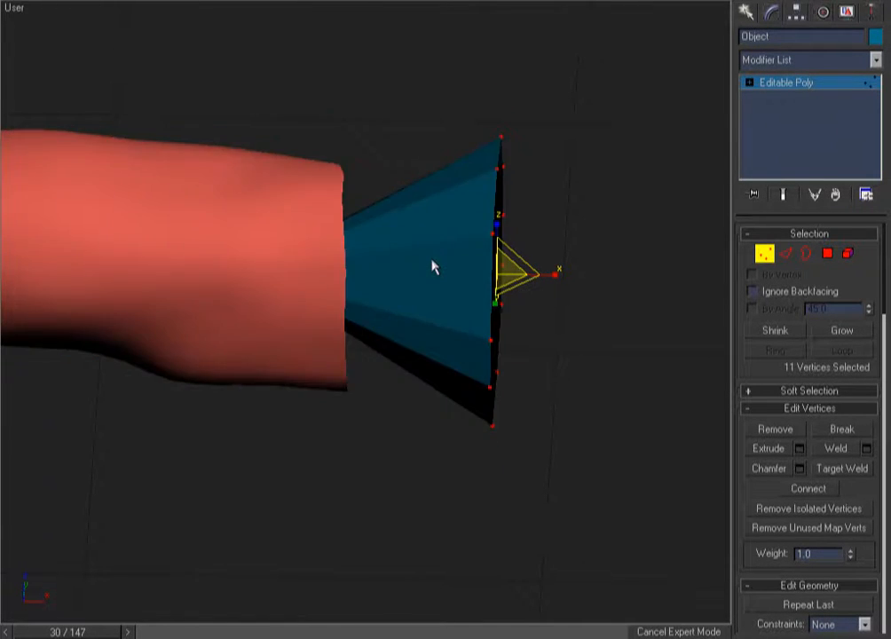
# Step: Select the open border at the character's right wrist and extend it outward along X past the sleeve cuff
pyautogui.press('f')
pyautogui.press('F3')
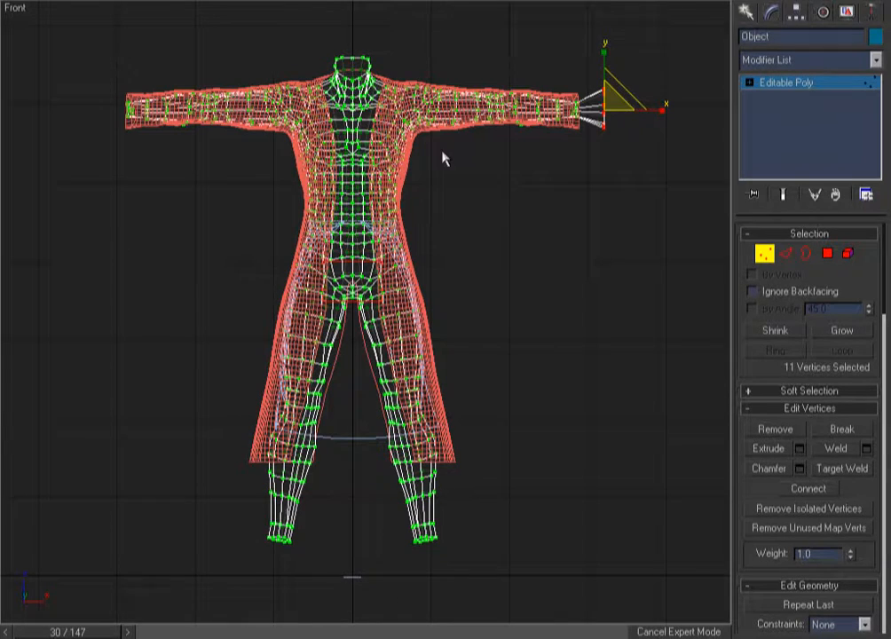
pyautogui.hotkey('ctrl', 'w')
pyautogui.moveTo(72, 69); pyautogui.dragTo(203, 170)
pyautogui.moveTo(234, 139); pyautogui.dragTo(385, 365)
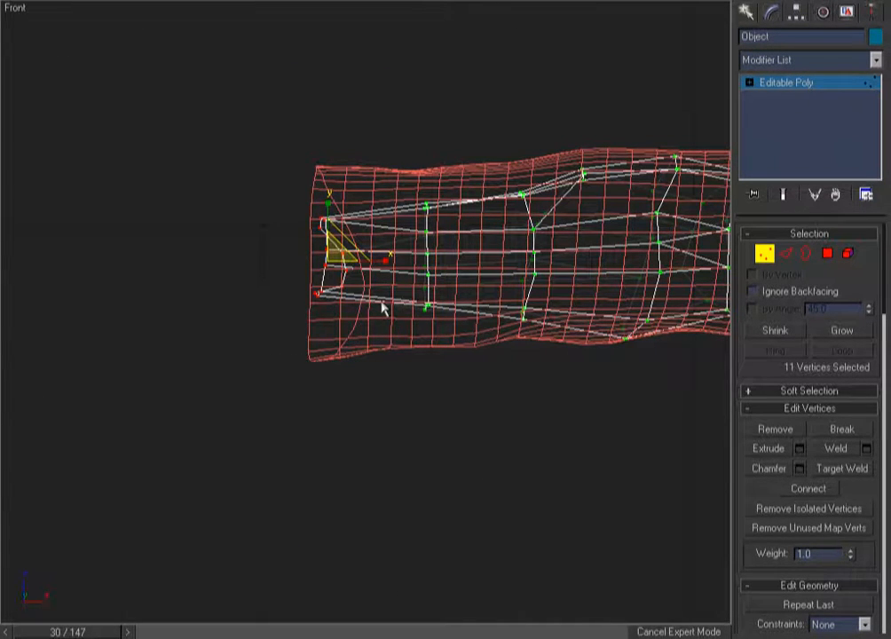
pyautogui.press('3')
pyautogui.moveTo(288, 120); pyautogui.dragTo(345, 310)
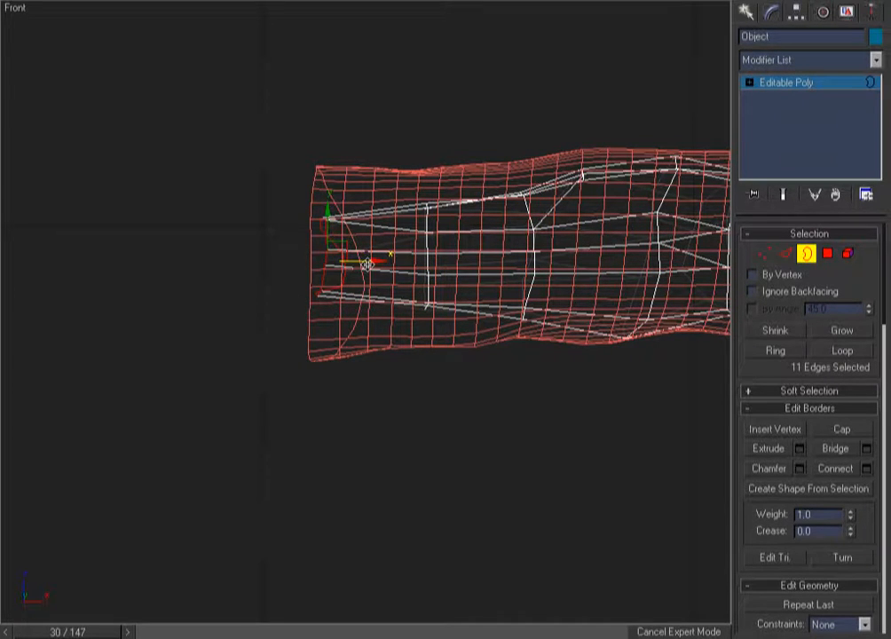
pyautogui.moveTo(354, 260)
pyautogui.keyDown('shift'); pyautogui.mouseDown()
pyautogui.moveTo(156, 290)
pyautogui.moveTo(167, 292)
pyautogui.mouseUp(); pyautogui.keyUp('shift')
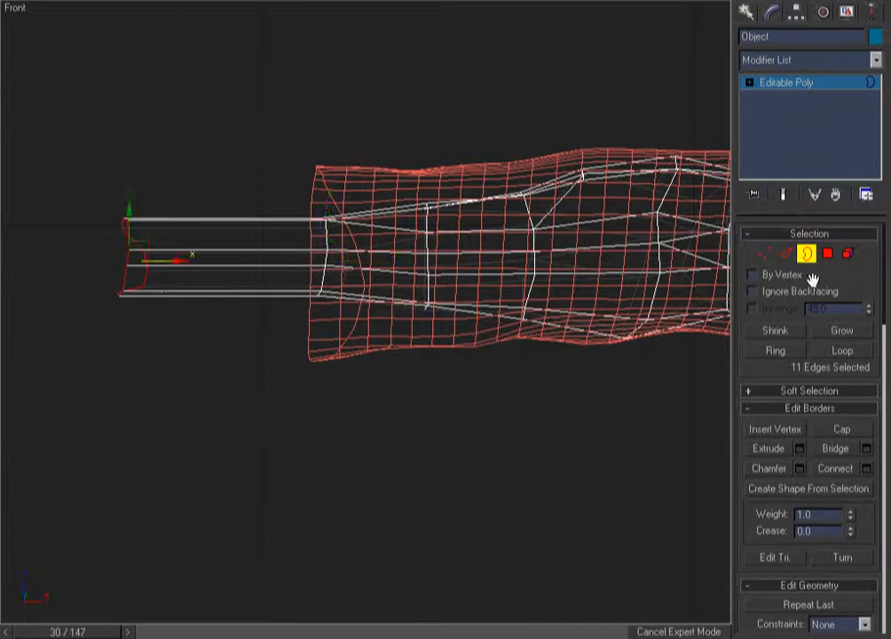
# Step: Select the end vertices of the right wrist extension and flatten them along X into one plane
pyautogui.click(764, 255)
pyautogui.moveTo(117, 185); pyautogui.dragTo(184, 306)
pyautogui.press('r')
pyautogui.moveTo(153, 264); pyautogui.dragTo(7, 270)
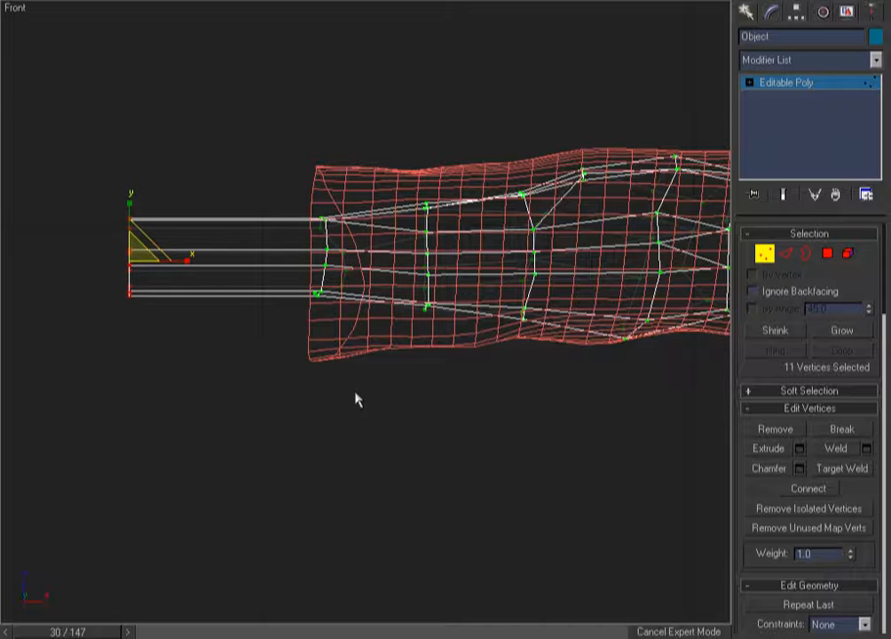
# Step: Scale up the right extension's end vertices into a flare matching the left one and move them closer to the cuff
pyautogui.moveTo(135, 255); pyautogui.dragTo(127, 67)
pyautogui.hotkey('ctrl', 'alt', 'z')
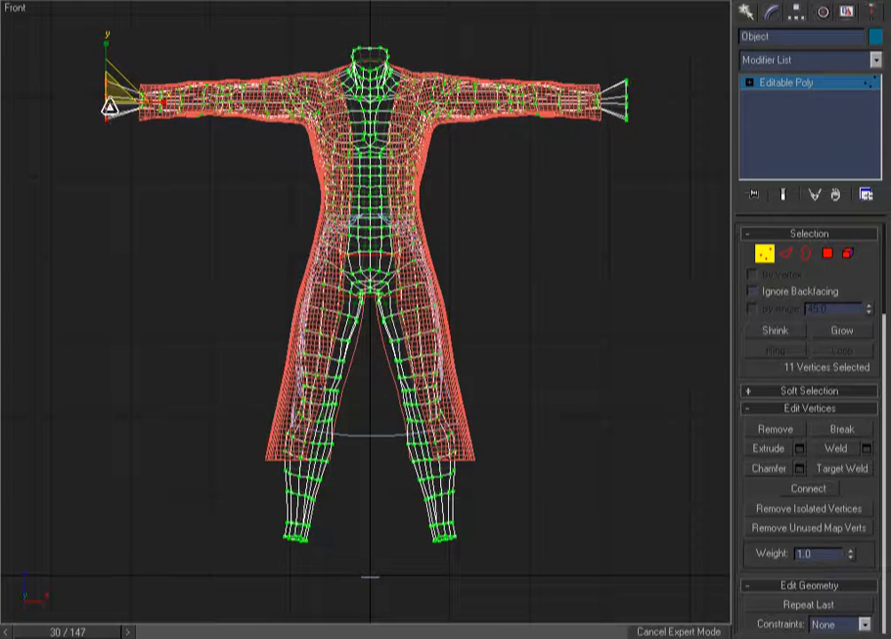
pyautogui.press('w')
pyautogui.moveTo(132, 102); pyautogui.dragTo(142, 102)
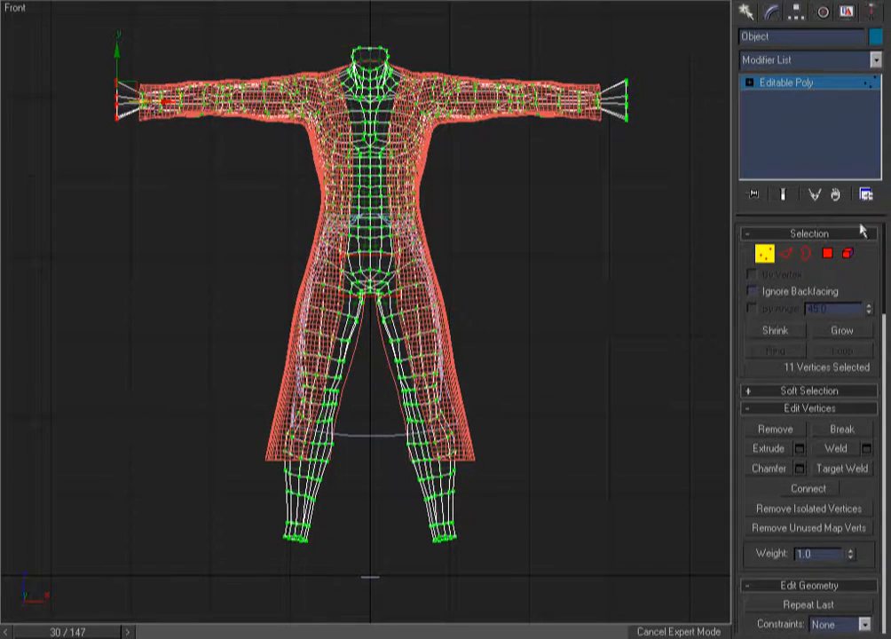
# Step: Connect the lengthwise edges of both wrist flares to add cross segments, and finish edge editing
pyautogui.click(785, 255)
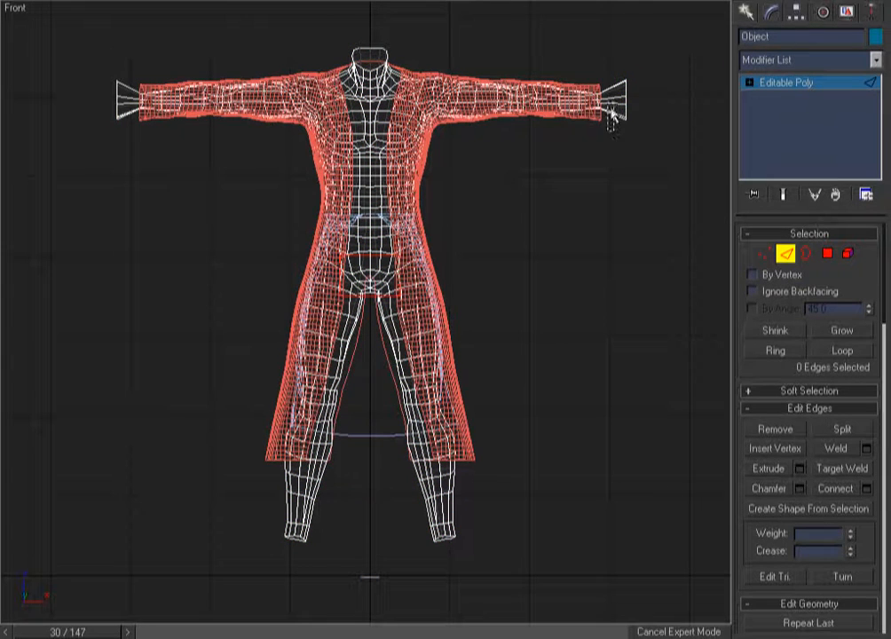
pyautogui.keyDown('ctrl'); pyautogui.moveTo(127, 132); pyautogui.dragTo(127, 132); pyautogui.keyUp('ctrl')
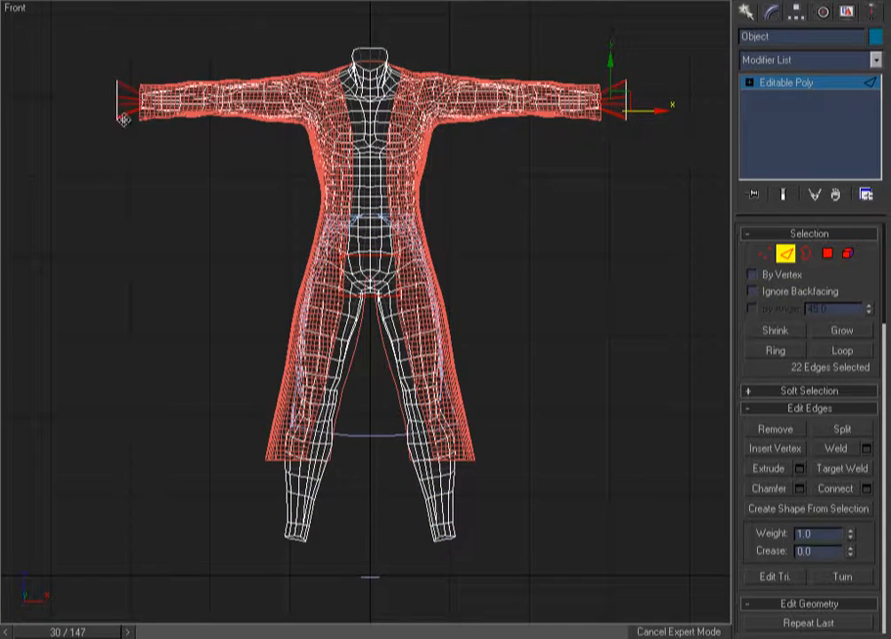
pyautogui.click(865, 489)
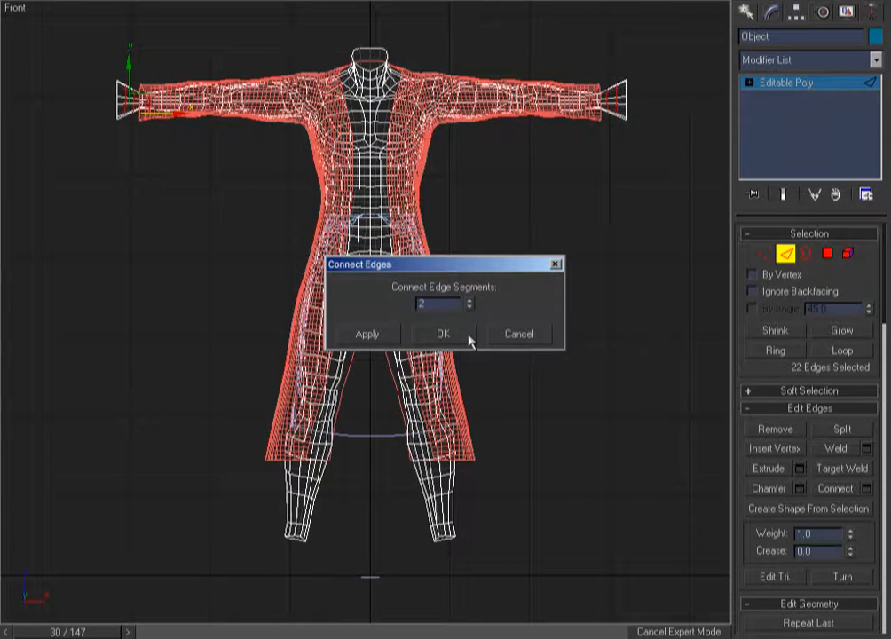
pyautogui.click(471, 307)
pyautogui.click(443, 334)
pyautogui.click(785, 255)
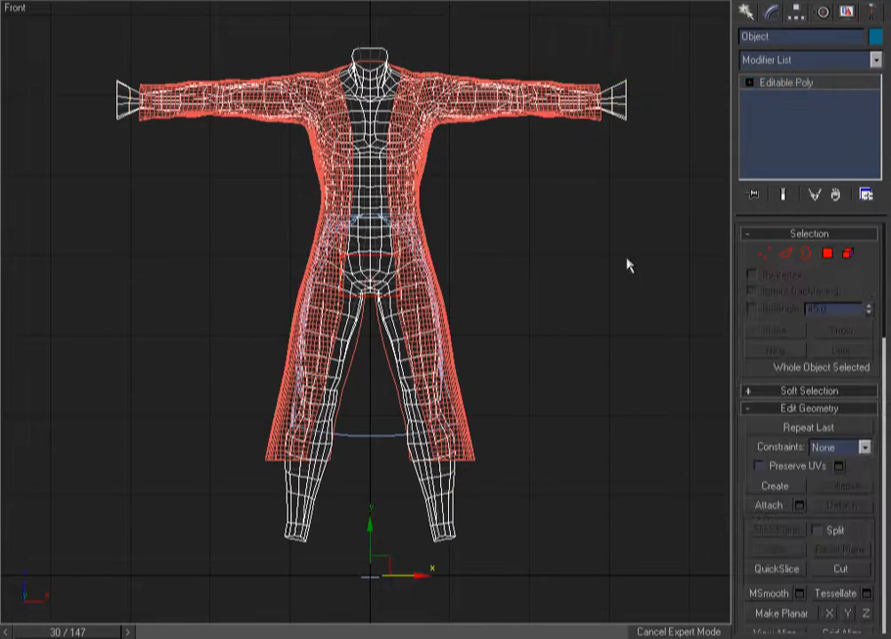
# Step: Copy the Skin modifier from Dvd_Mesh_Body_PC and paste it onto the simplified collision mesh
pyautogui.click(628, 265)
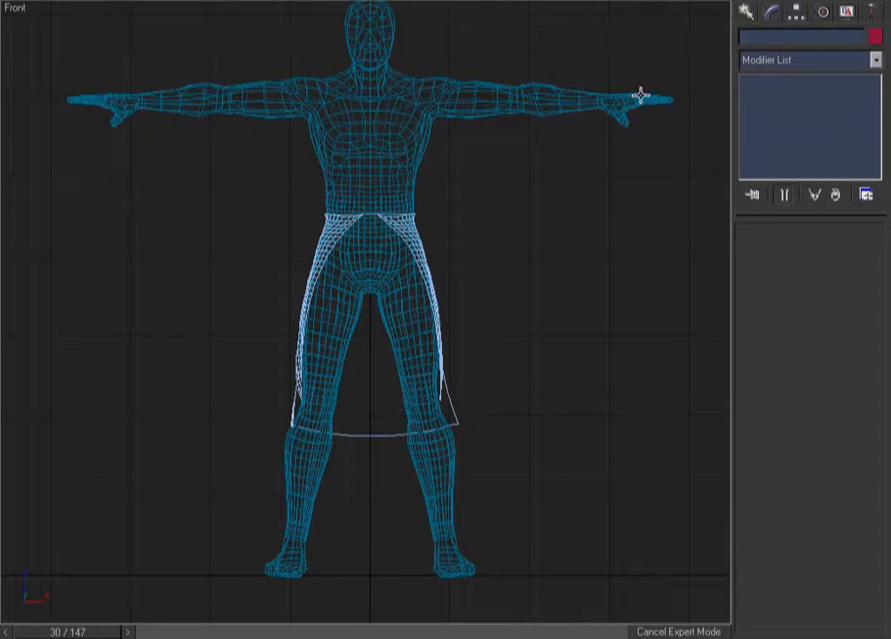
pyautogui.click(640, 95)
pyautogui.hotkey('ctrl', 'z')
pyautogui.moveTo(673, 44); pyautogui.dragTo(664, 111)
pyautogui.rightClick(822, 82)
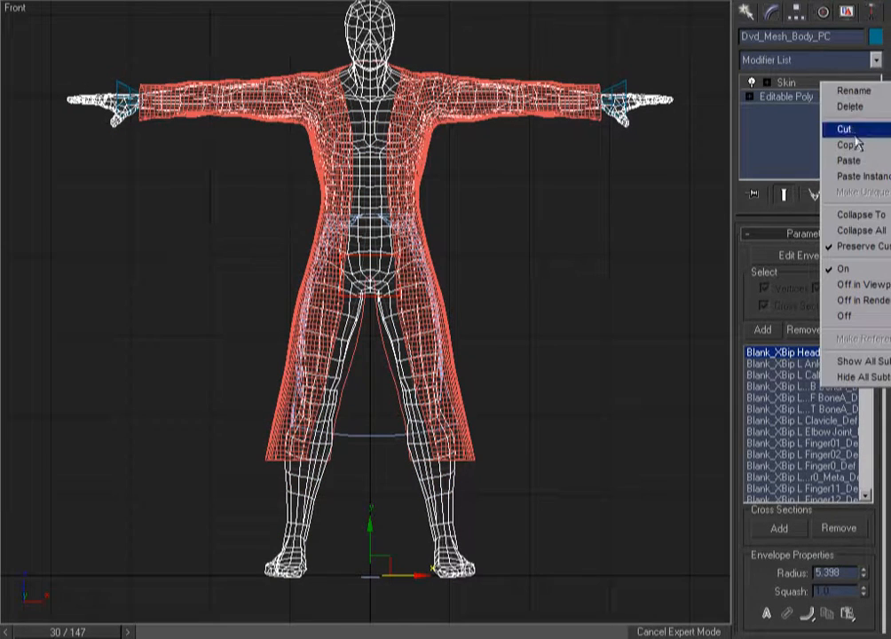
pyautogui.click(845, 129)
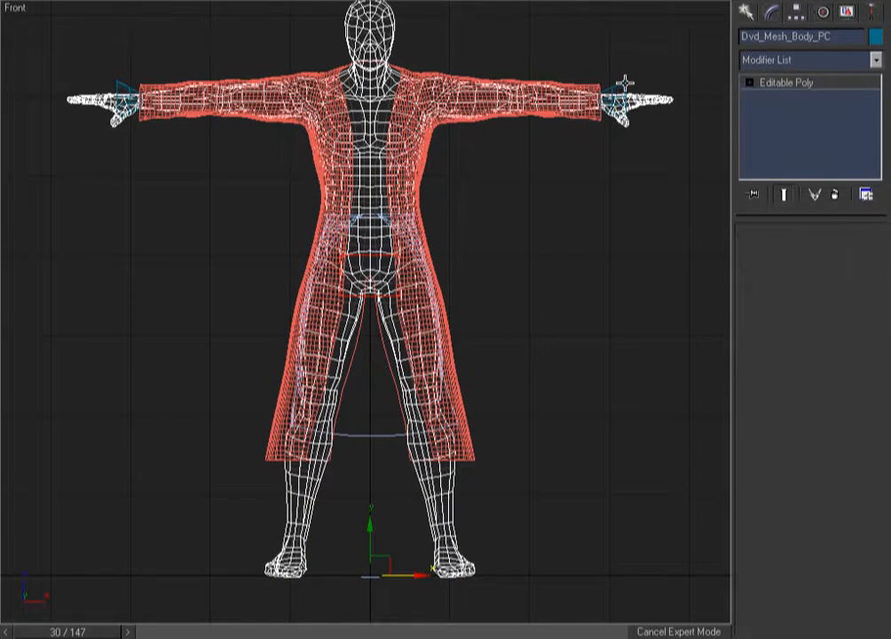
pyautogui.rightClick(805, 88)
pyautogui.click(818, 100)
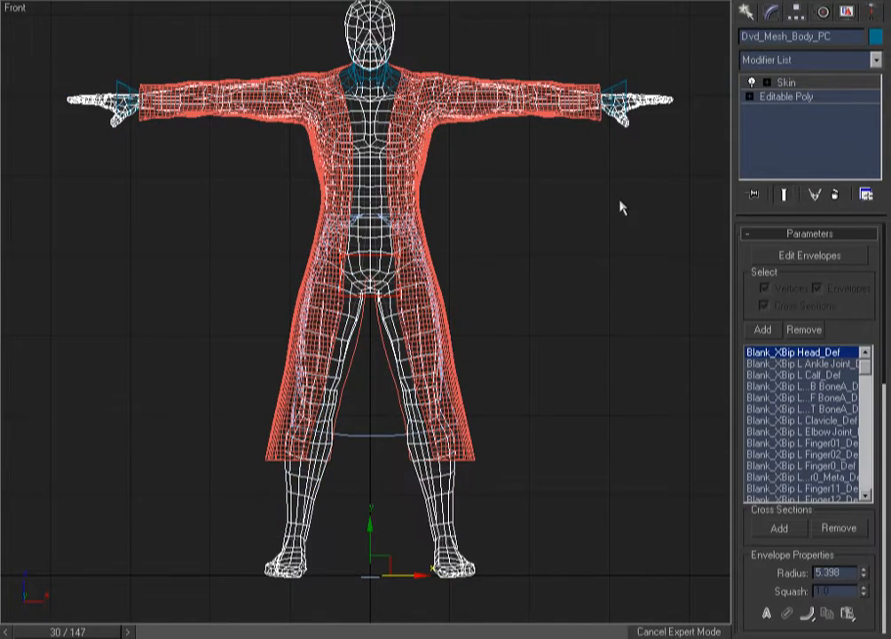
# Step: Inspect the body mesh's Skin envelopes in shaded view at the left Hip Joint2 and Spine1 bones
pyautogui.keyDown('alt'); pyautogui.moveTo(569, 225); pyautogui.dragTo(504, 251, button='middle'); pyautogui.keyUp('alt')
pyautogui.press('F3')
pyautogui.press('F3')
pyautogui.press('f')
pyautogui.press('F3')
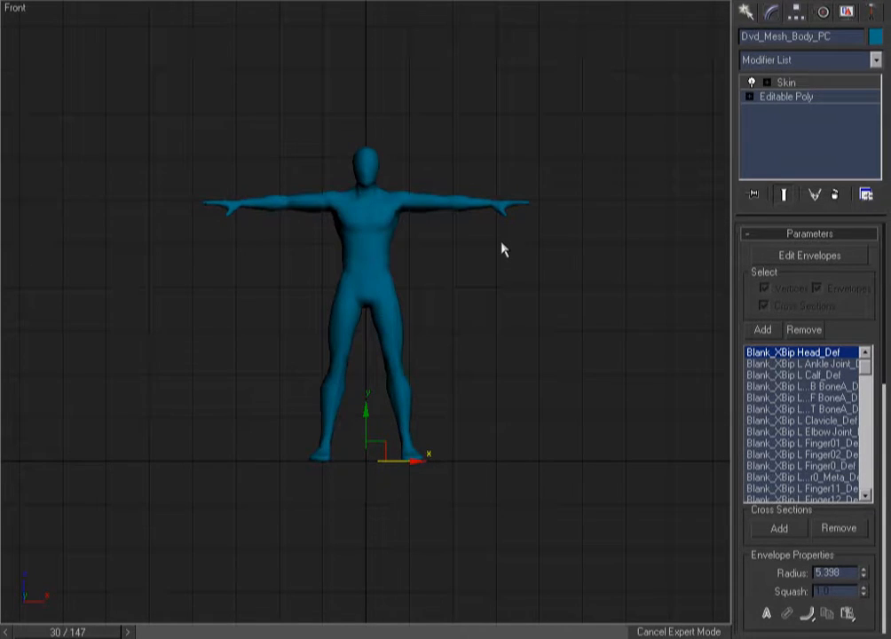
pyautogui.click(848, 256)
pyautogui.keyDown('alt'); pyautogui.moveTo(481, 298); pyautogui.dragTo(451, 320, button='middle'); pyautogui.keyUp('alt')
pyautogui.hotkey('ctrl', 'w')
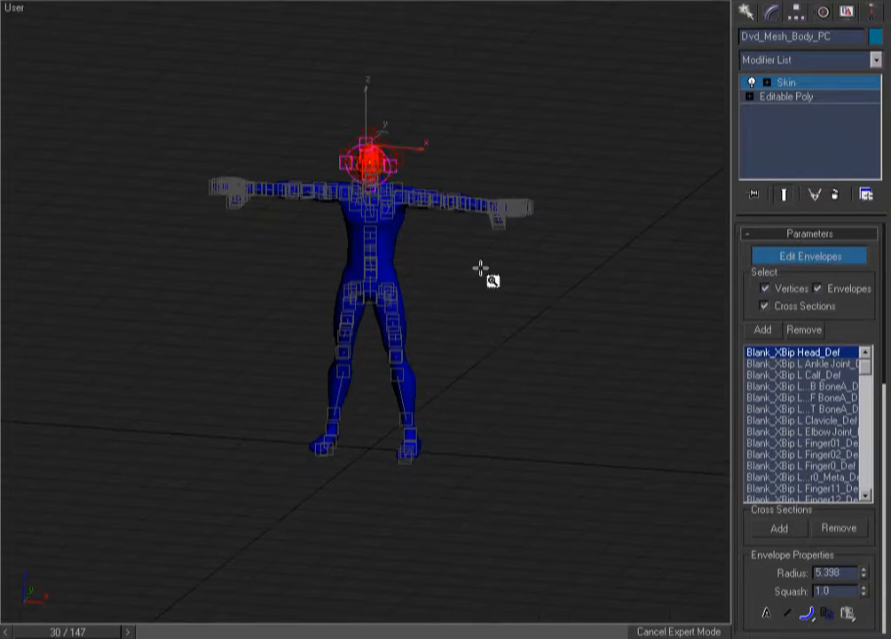
pyautogui.moveTo(505, 220); pyautogui.dragTo(295, 394)
pyautogui.rightClick(297, 392)
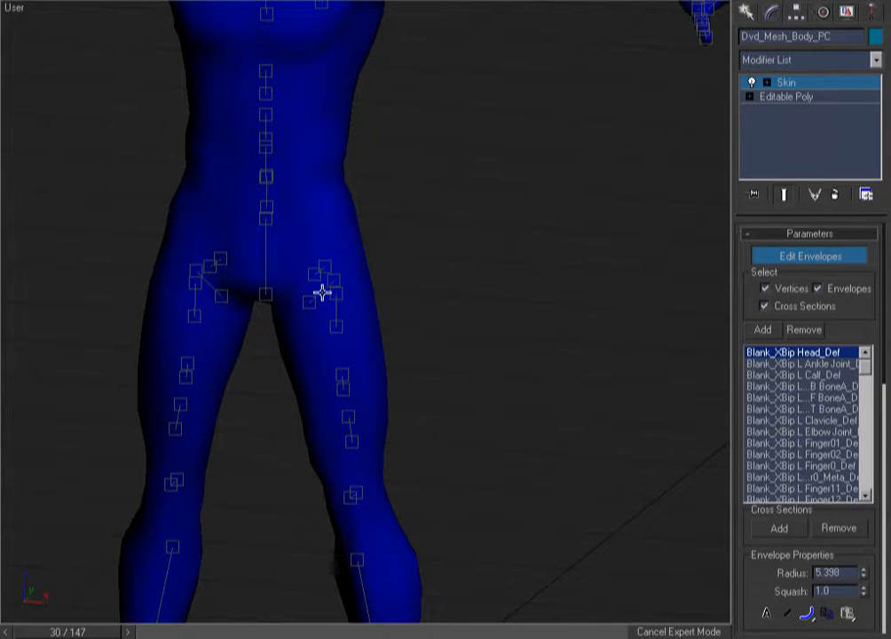
pyautogui.click(322, 293)
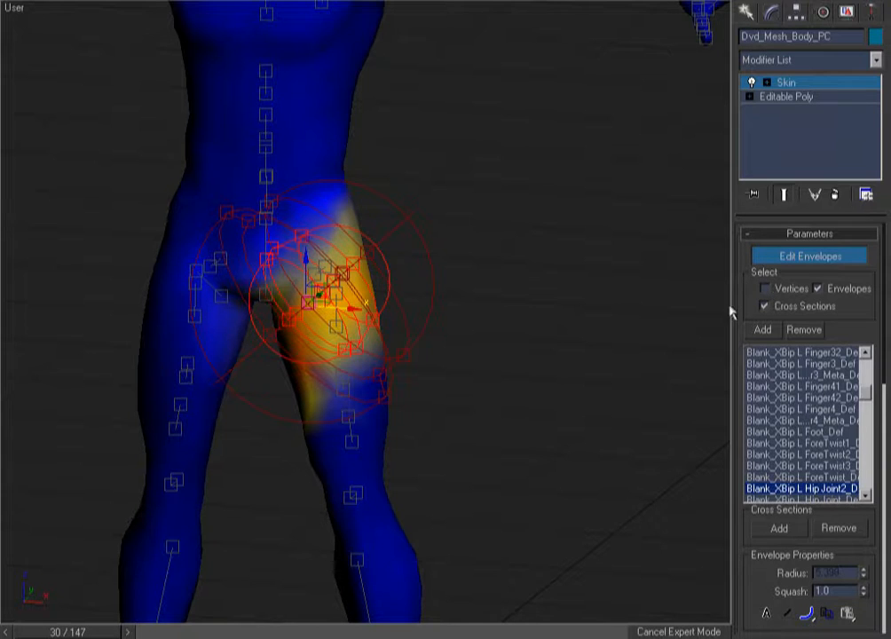
pyautogui.click(267, 169)
pyautogui.moveTo(342, 370)
pyautogui.keyDown('alt'); pyautogui.mouseDown(button='middle')
pyautogui.moveTo(458, 340)
pyautogui.moveTo(350, 360)
pyautogui.mouseUp(button='middle'); pyautogui.keyUp('alt')
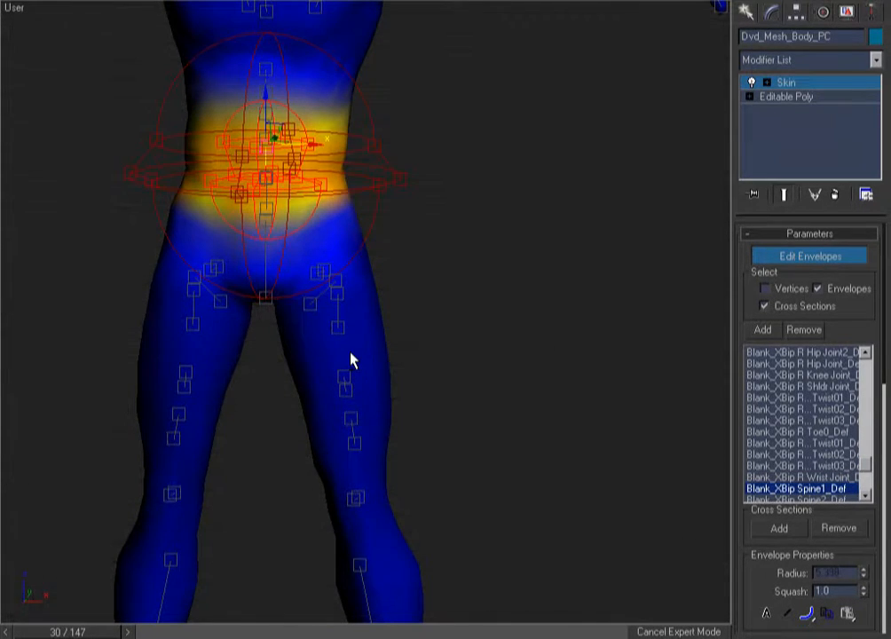
# Step: Inspect the Skin envelope of the left chest bone on the body mesh, finish envelope editing and deselect the body
pyautogui.press('F3')
pyautogui.press('f')
pyautogui.press('F3')
pyautogui.hotkey('ctrl', 'w')
pyautogui.moveTo(583, 96); pyautogui.dragTo(278, 305)
pyautogui.press('F3')
pyautogui.hotkey('ctrl', 'w')
pyautogui.press('F3')
pyautogui.moveTo(442, 199); pyautogui.dragTo(235, 362)
pyautogui.rightClick(250, 356)
pyautogui.press('F3')
pyautogui.press('F3')
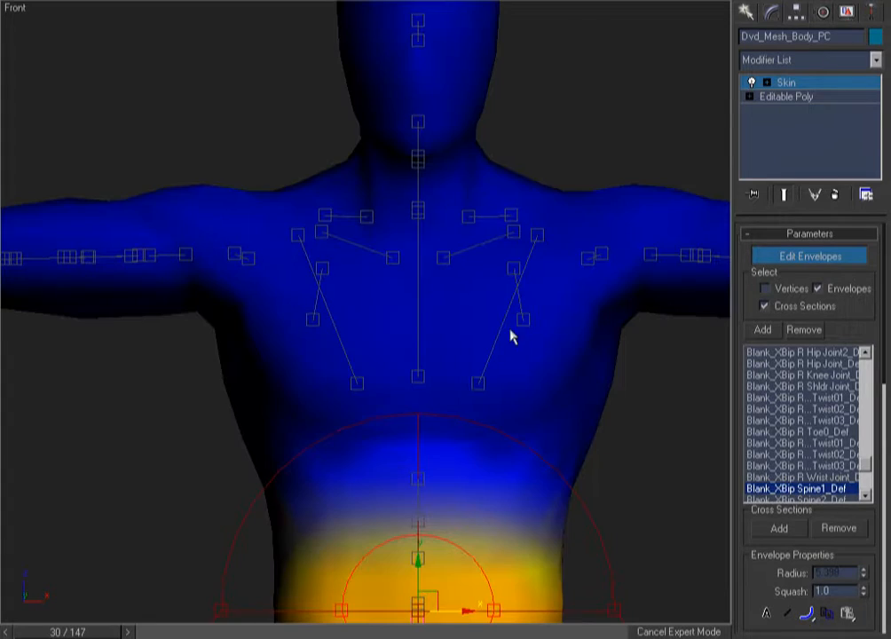
pyautogui.click(507, 314)
pyautogui.keyDown('alt'); pyautogui.moveTo(331, 314); pyautogui.dragTo(178, 392, button='middle'); pyautogui.keyUp('alt')
pyautogui.hotkey('shift', 'z')
pyautogui.hotkey('shift', 'z')
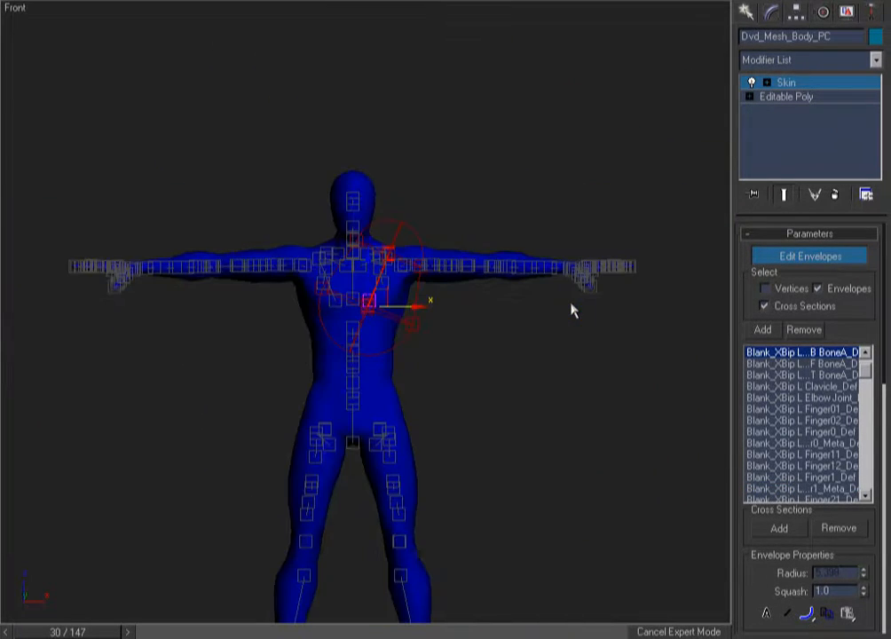
pyautogui.click(813, 257)
pyautogui.click(456, 389)
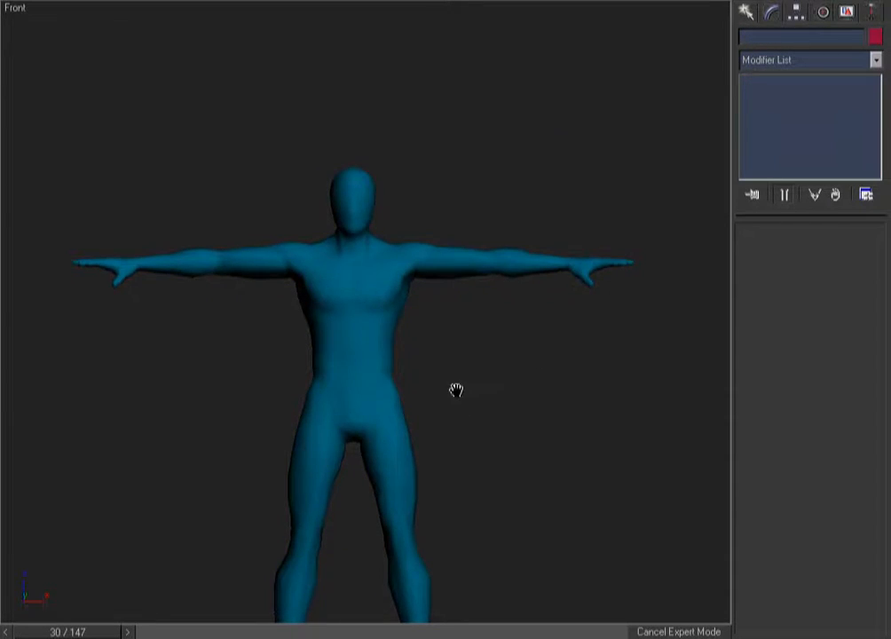
# Step: Select the simplified collision mesh in wireframe and start editing its Skin envelopes at the left wrist flare
pyautogui.scroll(-3, 456, 258)
pyautogui.moveTo(455, 258); pyautogui.dragTo(478, 281, button='middle')
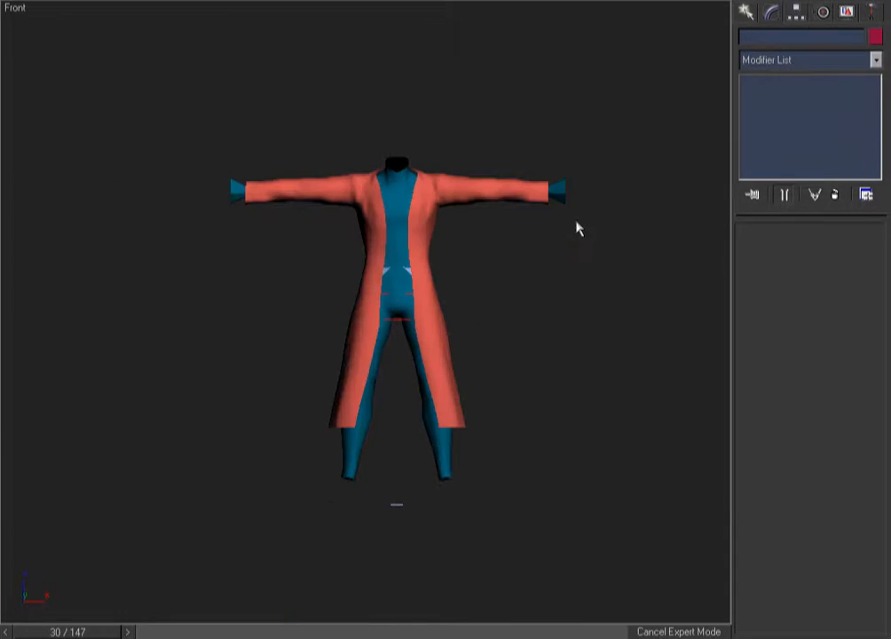
pyautogui.press('F3')
pyautogui.moveTo(571, 163); pyautogui.dragTo(531, 215)
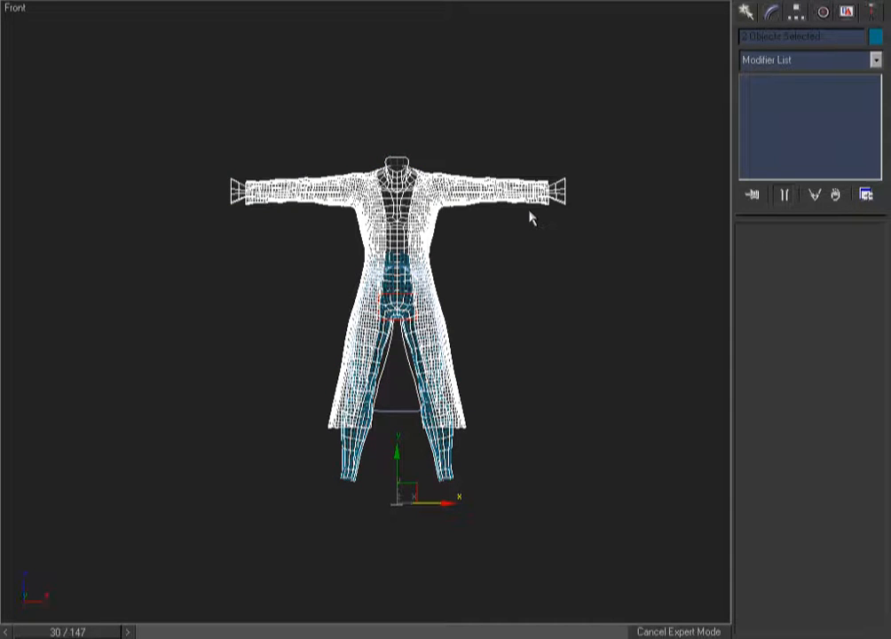
pyautogui.click(531, 221)
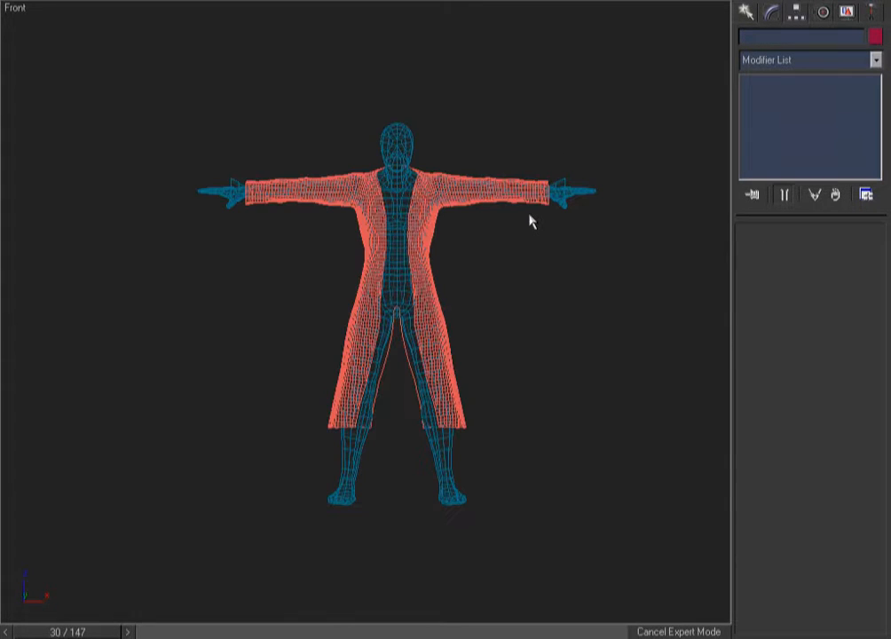
pyautogui.click(587, 191)
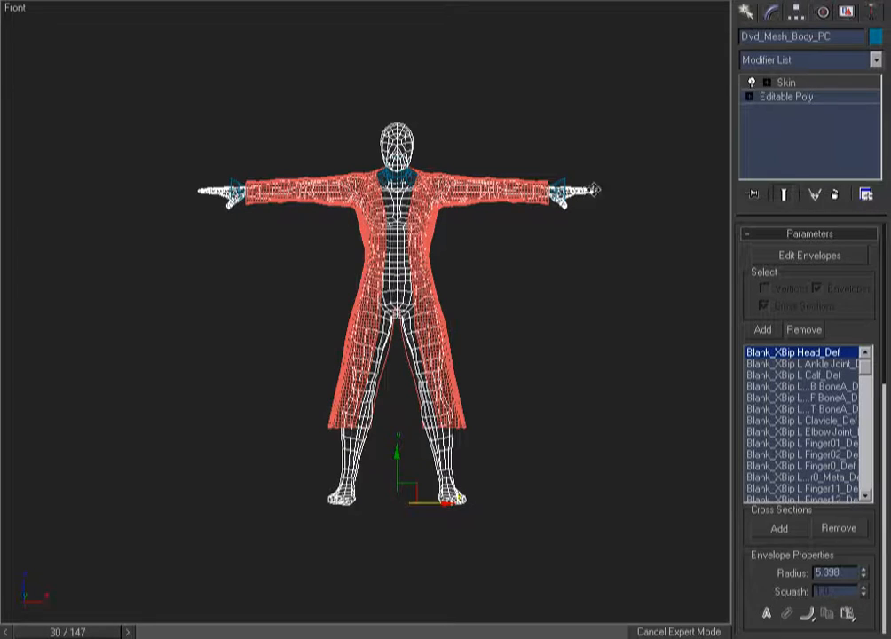
pyautogui.click(612, 180)
pyautogui.hotkey('ctrl', 'w')
pyautogui.moveTo(620, 127); pyautogui.dragTo(435, 290)
pyautogui.moveTo(607, 178); pyautogui.dragTo(529, 267)
pyautogui.click(801, 255)
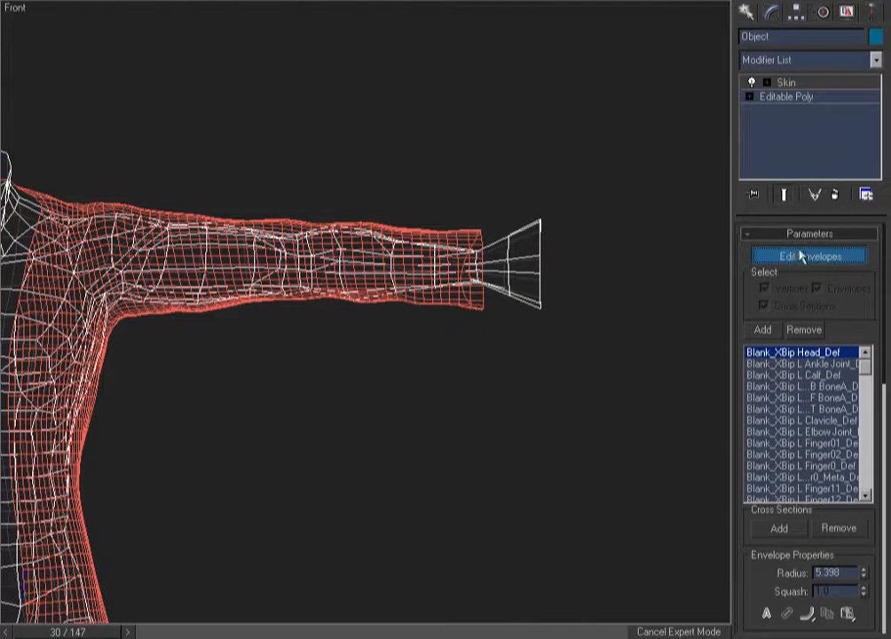
pyautogui.keyDown('alt'); pyautogui.moveTo(568, 258); pyautogui.dragTo(617, 151, button='middle'); pyautogui.keyUp('alt')
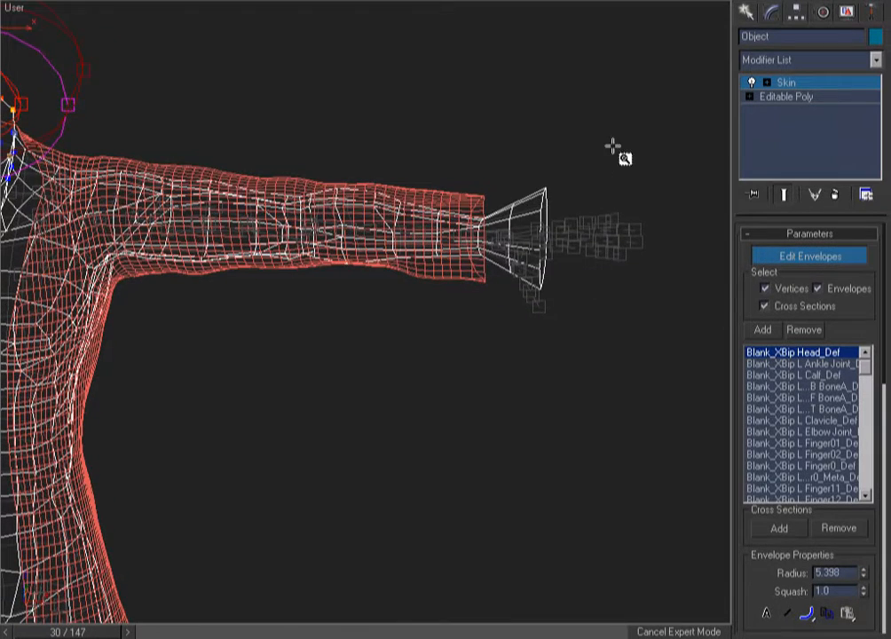
pyautogui.scroll(3, 380, 371)
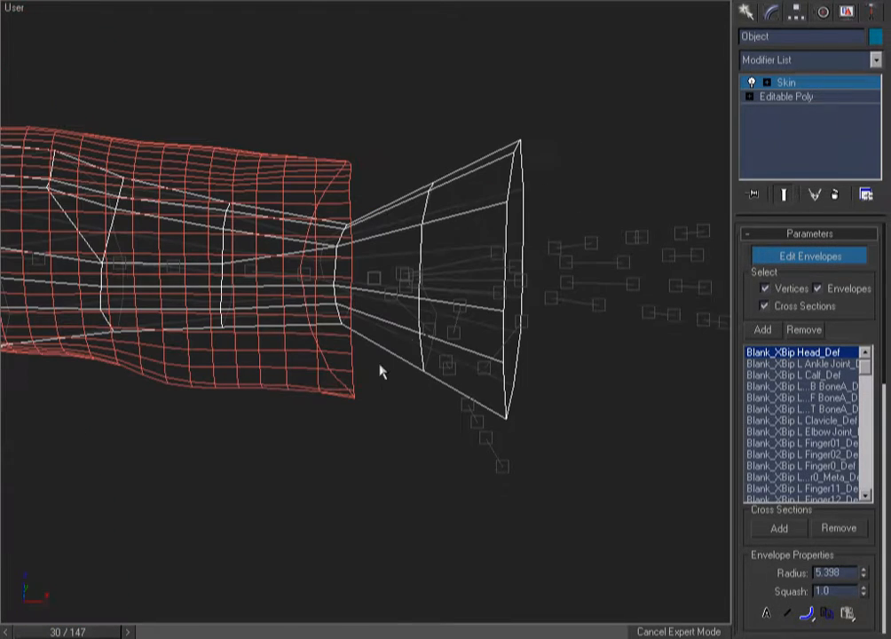
# Step: Weight all vertices of the left wrist flare to the left Finger2_Meta bone with an absolute effect of 1
pyautogui.click(462, 281)
pyautogui.click(463, 281)
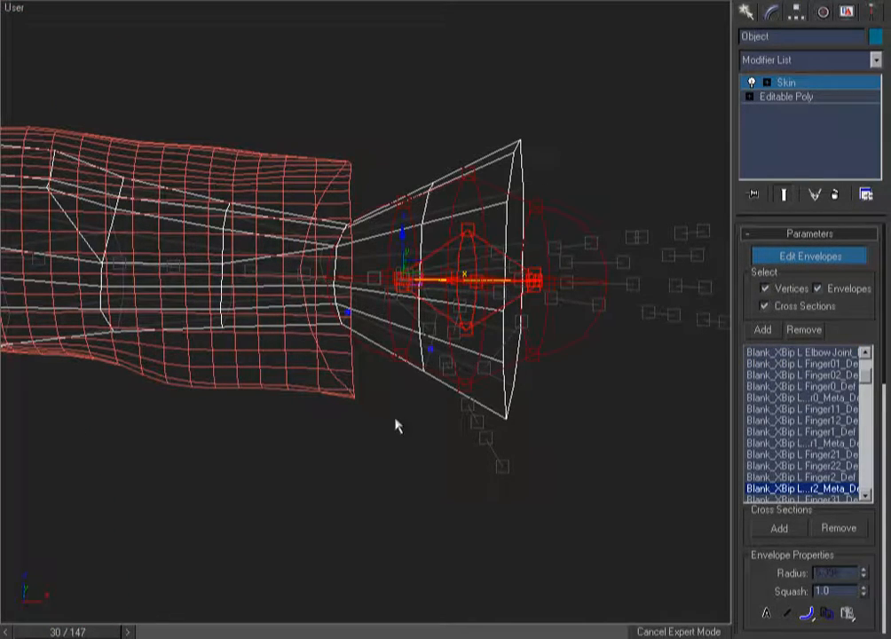
pyautogui.moveTo(611, 54); pyautogui.dragTo(396, 539)
pyautogui.scroll(-5, 835, 334)
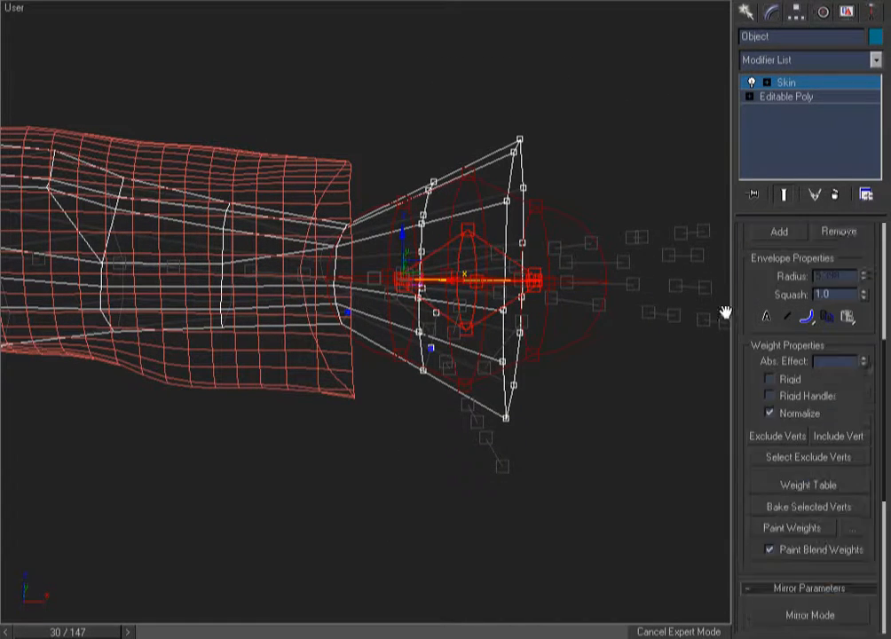
pyautogui.click(846, 295)
pyautogui.write('1')
pyautogui.press('Return')
pyautogui.click(647, 96)
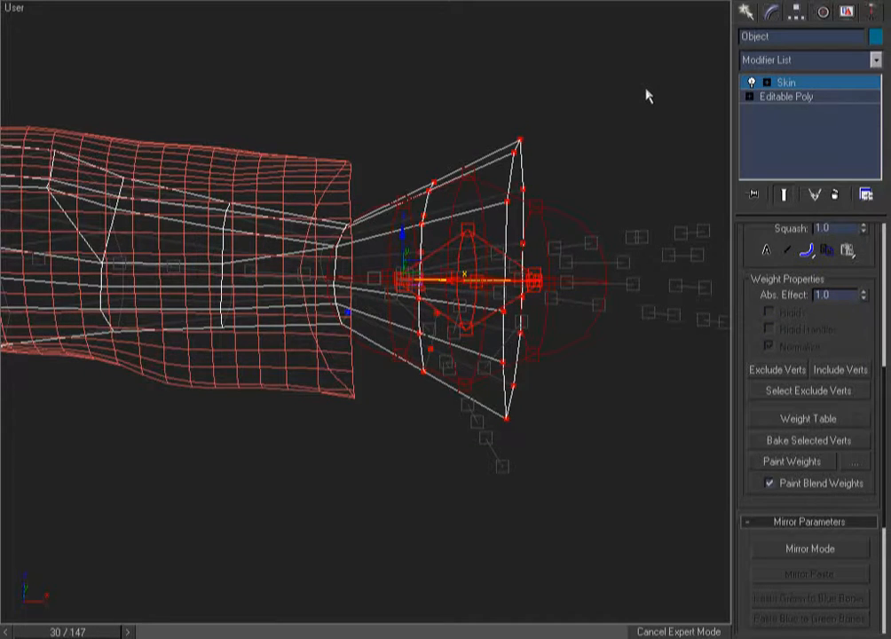
# Step: Weight all vertices of the right wrist flare to the right hand's central bone with an absolute effect of 1, and finish envelope editing
pyautogui.press('F3')
pyautogui.press('f')
pyautogui.press('z')
pyautogui.press('F3')
pyautogui.hotkey('ctrl', 'w')
pyautogui.moveTo(273, 163); pyautogui.dragTo(187, 259)
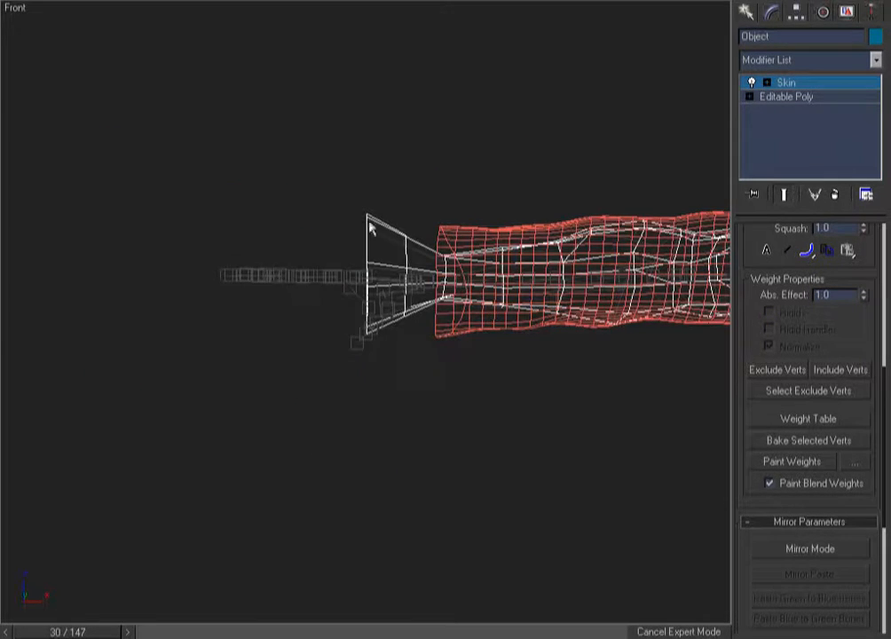
pyautogui.moveTo(336, 175); pyautogui.dragTo(418, 366)
pyautogui.keyDown('alt'); pyautogui.moveTo(418, 365); pyautogui.dragTo(398, 160, button='middle'); pyautogui.keyUp('alt')
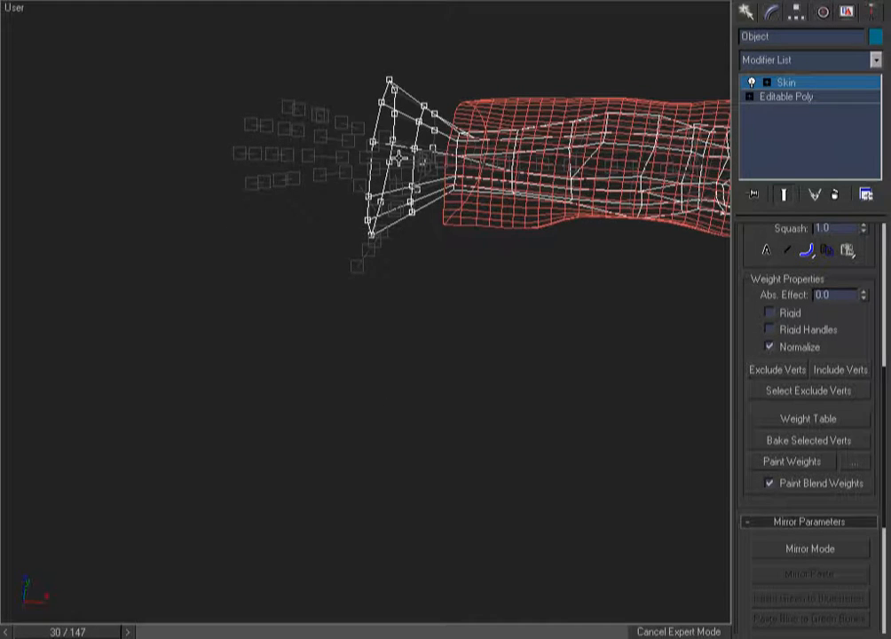
pyautogui.click(398, 159)
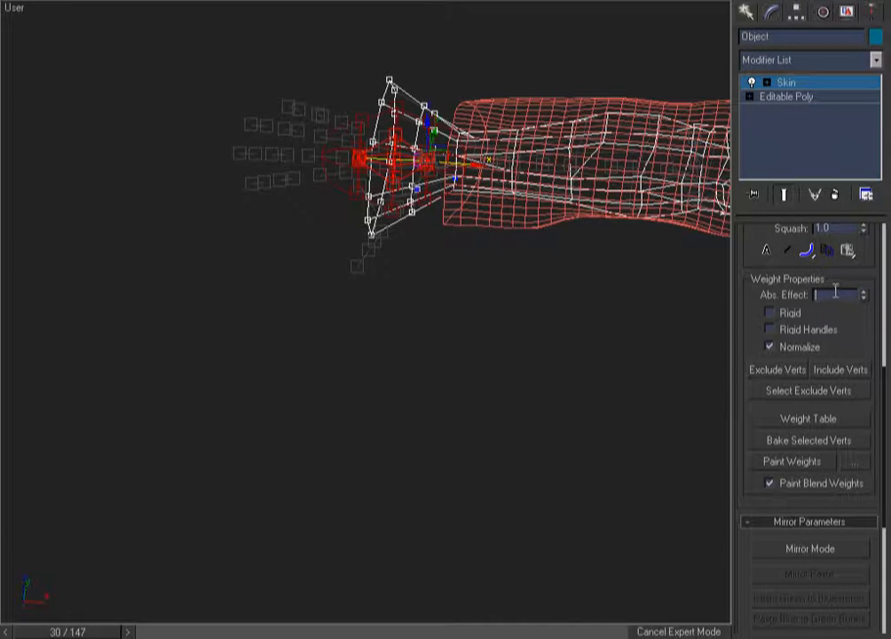
pyautogui.click(610, 392)
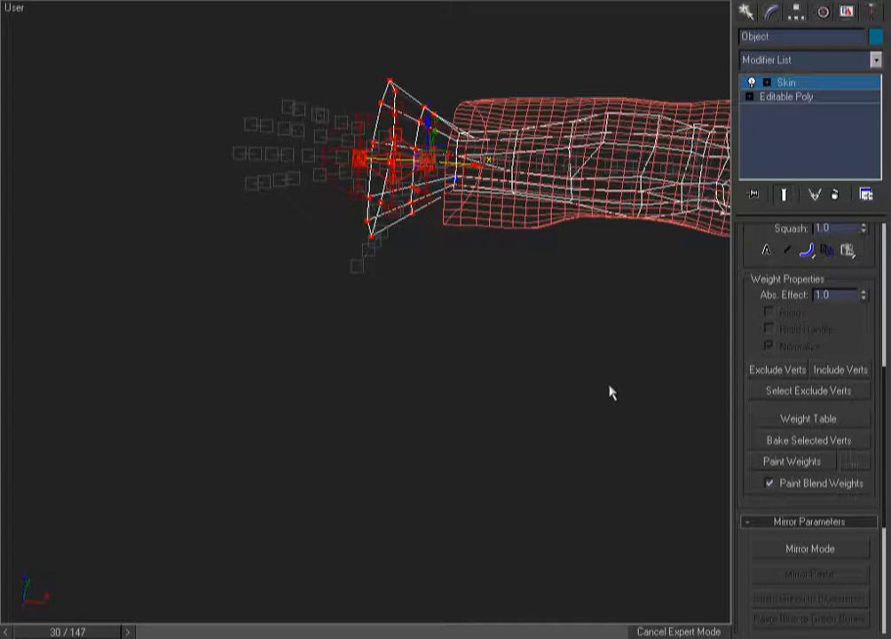
pyautogui.click(580, 391)
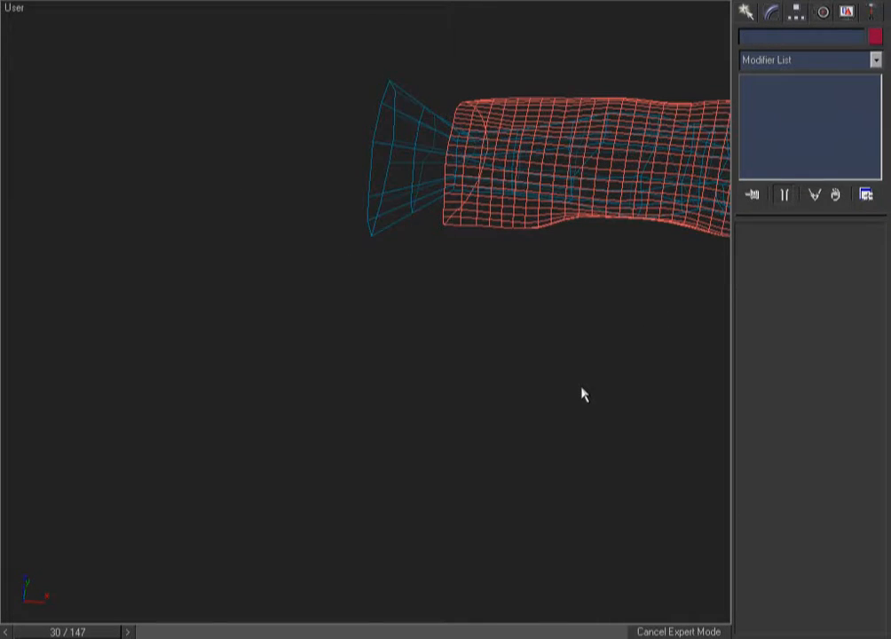
pyautogui.press('f')
pyautogui.press('z')
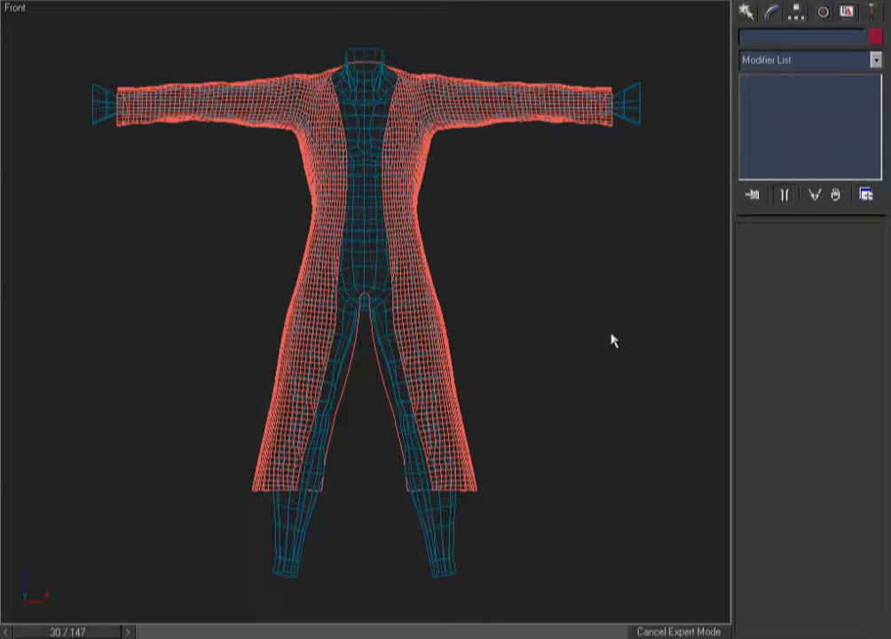
# Step: Show the biped rig, hide the yellow deformation bones, and display the coat and body meshes together with the biped
pyautogui.hotkey('ctrl', 'a')
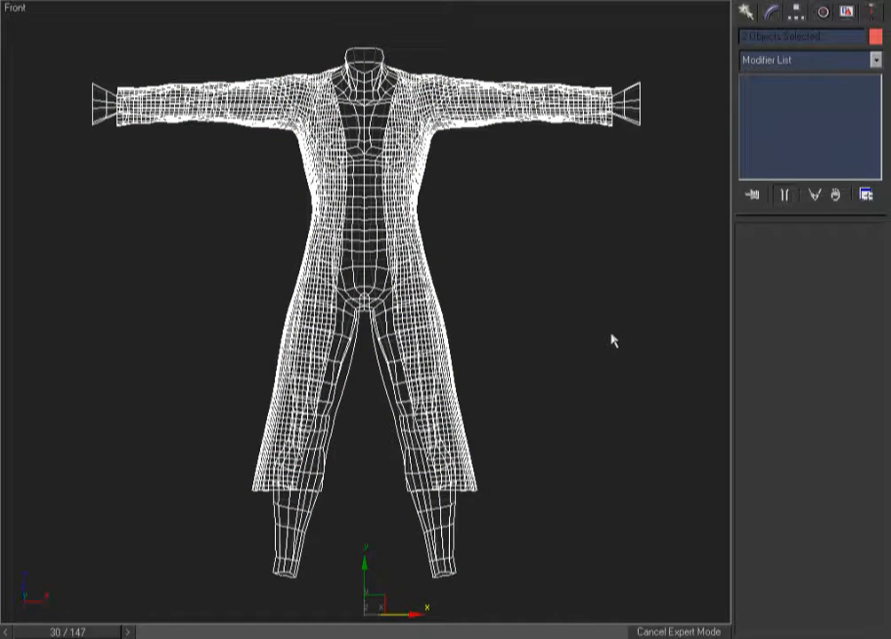
pyautogui.hotkey('shift', 'b')
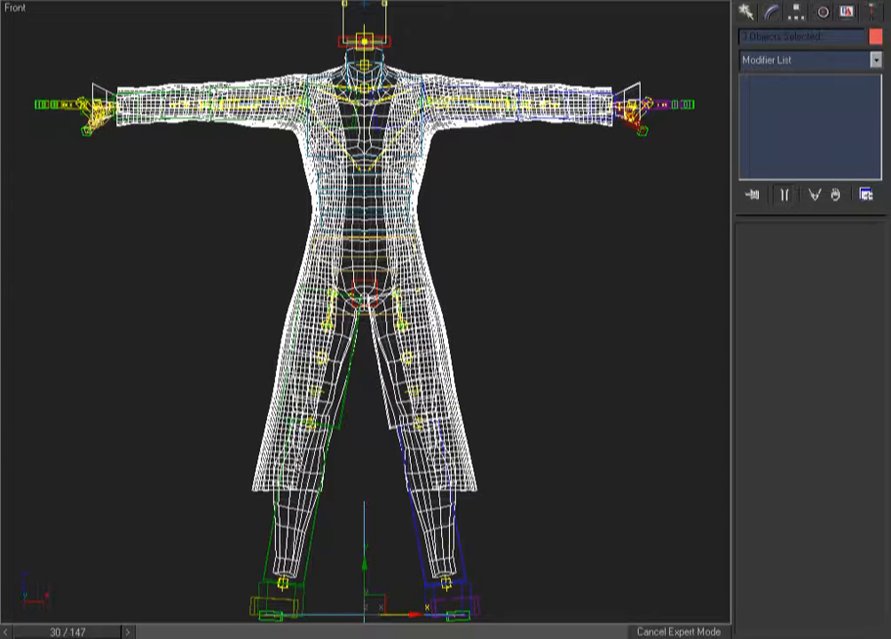
pyautogui.hotkey('ctrl', 'z')
pyautogui.press('Delete')
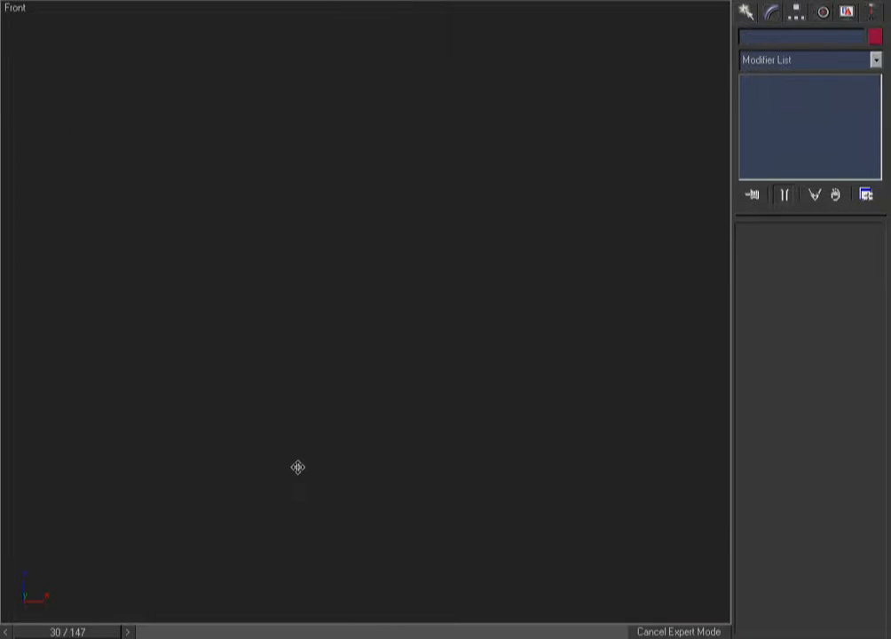
pyautogui.hotkey('ctrl', 'z')
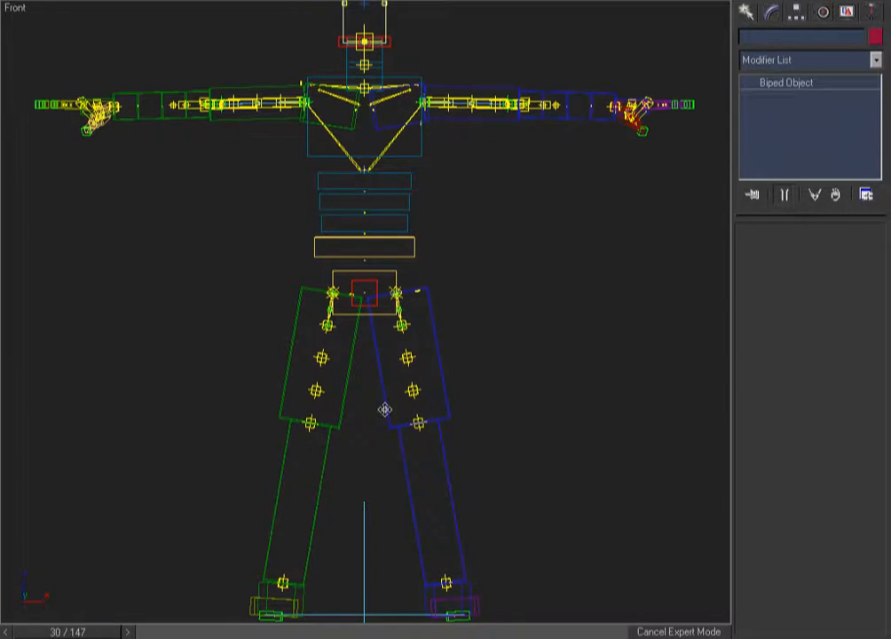
pyautogui.click(397, 415)
pyautogui.hotkey('ctrl', 'a')
pyautogui.press('Delete')
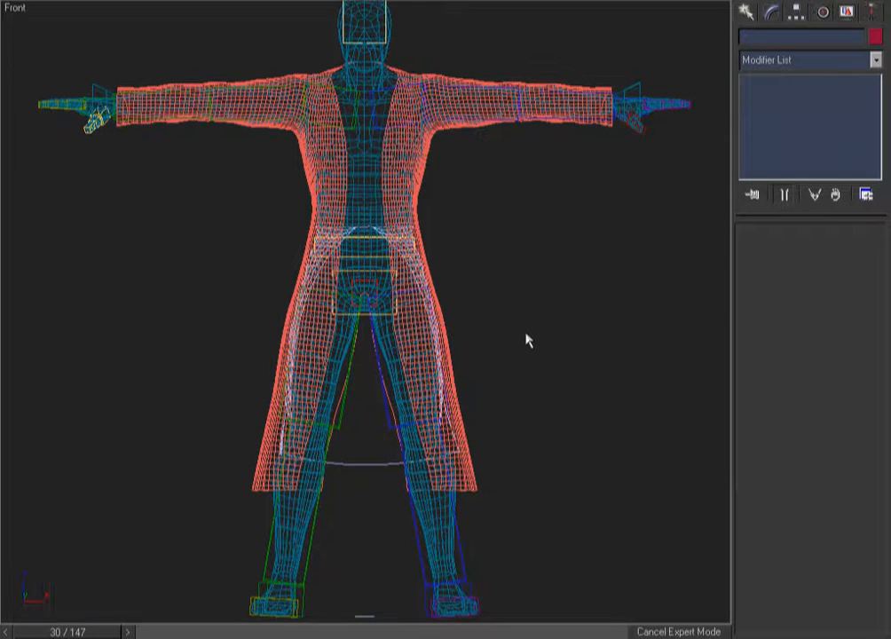
# Step: Test the left wrist flare by rotating the biped's left hand control 70 degrees at the wrist, and cancel the rotation
pyautogui.press('F3')
pyautogui.press('F3')
pyautogui.hotkey('ctrl', 'w')
pyautogui.moveTo(698, 49); pyautogui.dragTo(537, 184)
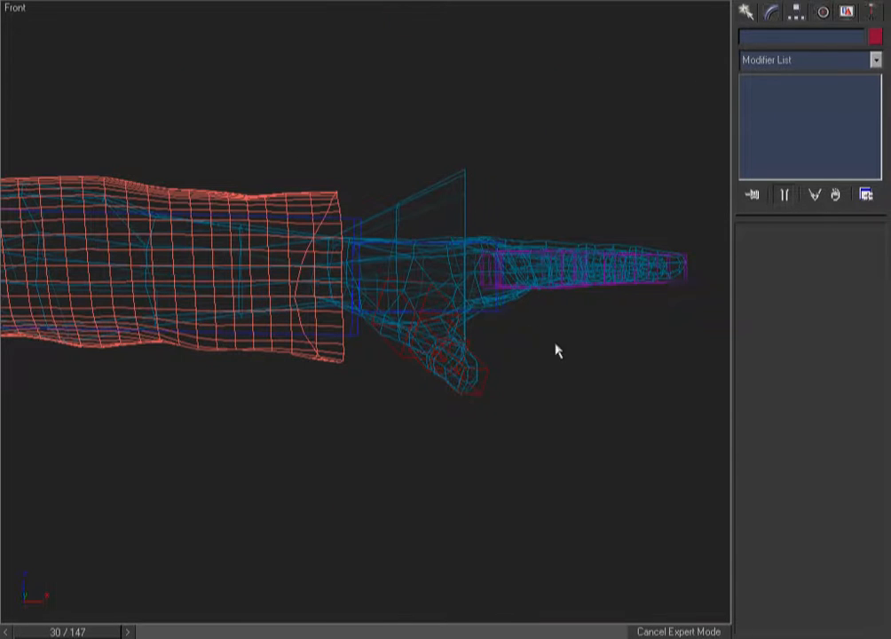
pyautogui.click(497, 308)
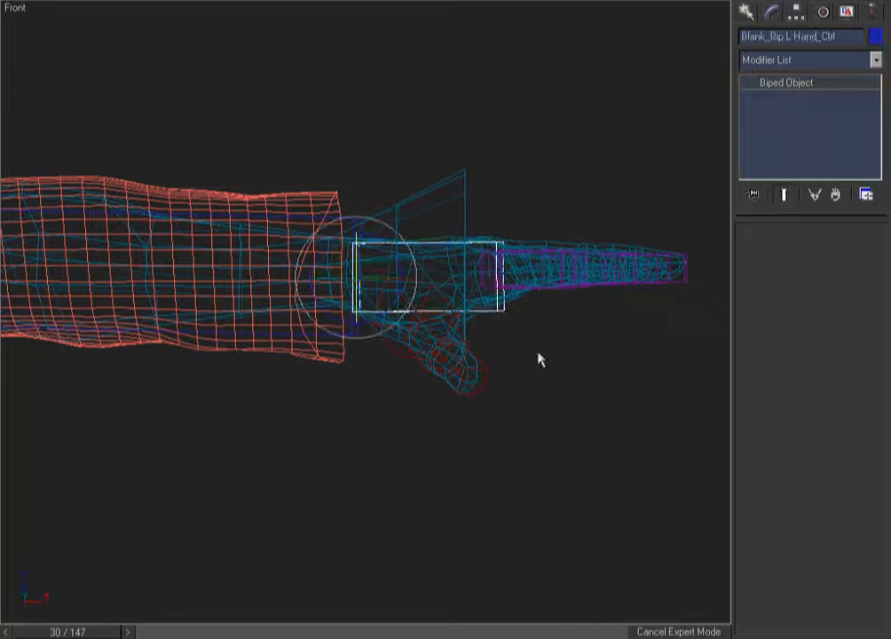
pyautogui.moveTo(383, 304)
pyautogui.mouseDown()
pyautogui.moveTo(401, 266)
pyautogui.moveTo(363, 402)
pyautogui.moveTo(400, 257)
pyautogui.mouseUp()
pyautogui.press('F3')
pyautogui.press('F3')
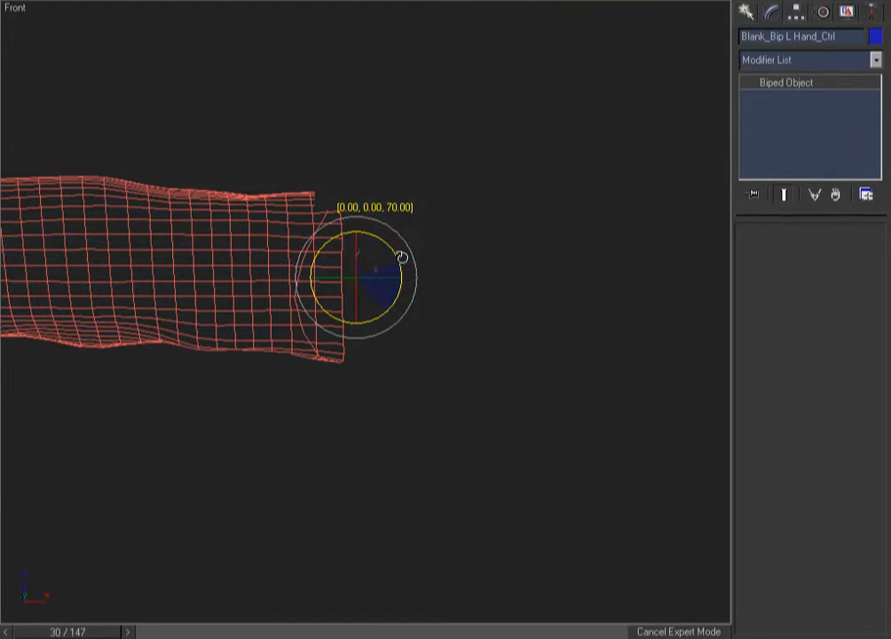
pyautogui.rightClick(400, 257)
# Step: Check the left wrist flare and sleeve opening in shaded display while rotating the left hand control, and return to the full figure
pyautogui.keyDown('alt'); pyautogui.moveTo(263, 319); pyautogui.dragTo(219, 463); pyautogui.keyUp('alt')
pyautogui.keyDown('alt'); pyautogui.moveTo(219, 464); pyautogui.dragTo(201, 443, button='middle'); pyautogui.keyUp('alt')
pyautogui.hotkey('shift', 'z')
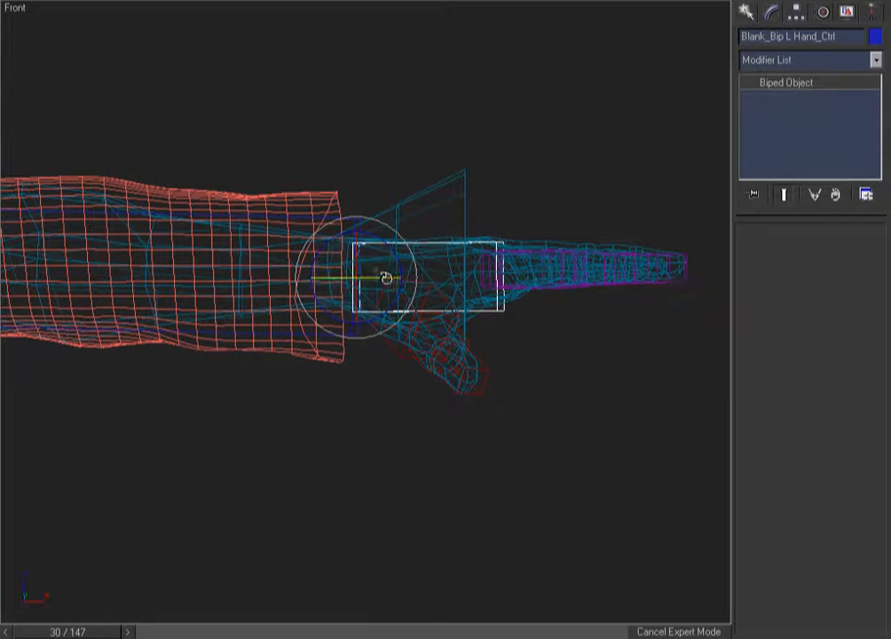
pyautogui.keyDown('alt'); pyautogui.moveTo(371, 355); pyautogui.dragTo(319, 435, button='middle'); pyautogui.keyUp('alt')
pyautogui.press('F3')
pyautogui.moveTo(366, 277)
pyautogui.mouseDown()
pyautogui.moveTo(334, 290)
pyautogui.moveTo(364, 299)
pyautogui.mouseUp()
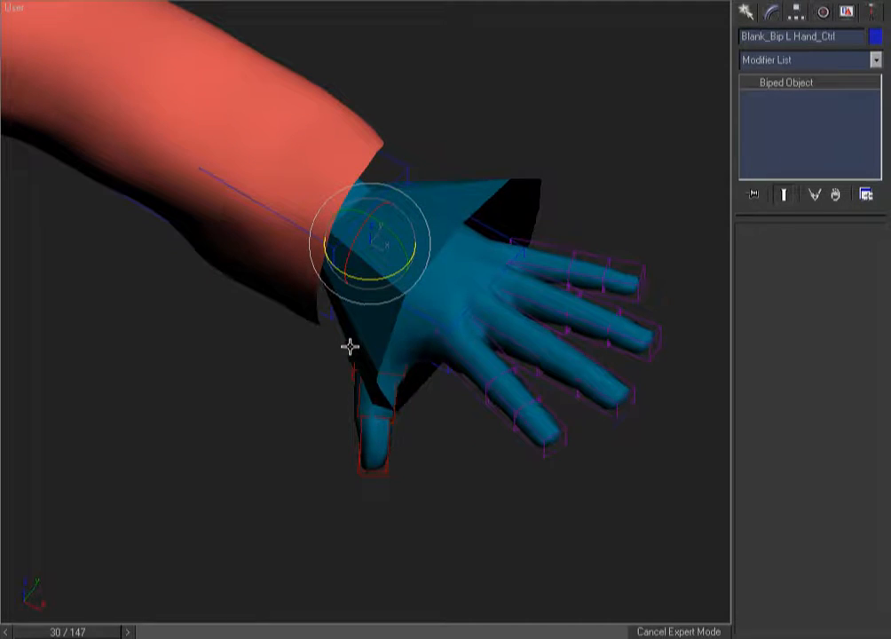
pyautogui.click(300, 414)
pyautogui.press('f')
pyautogui.press('z')
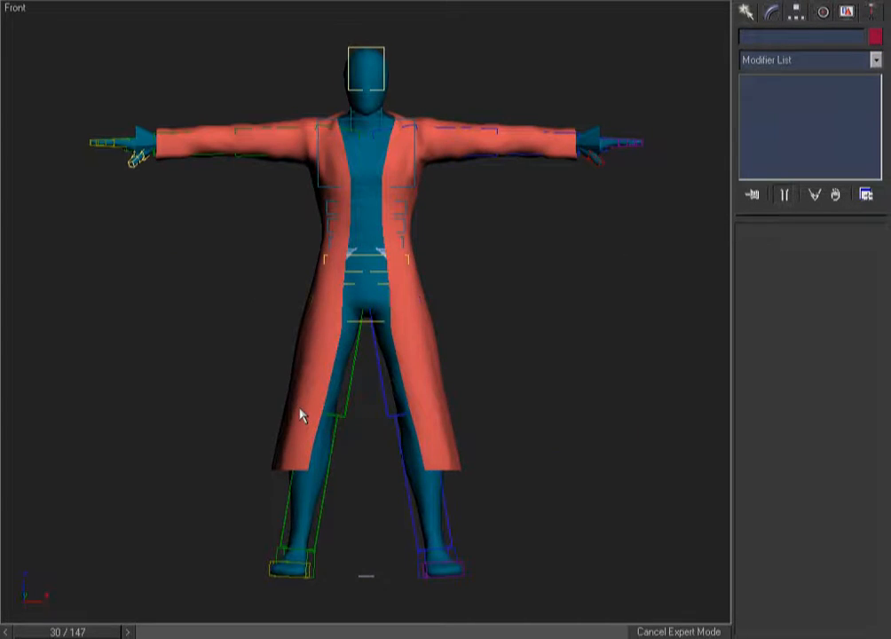
# Step: Hide the coat, collision, body and chainmail meshes in wireframe so that only the biped rig is displayed
pyautogui.press('F3')
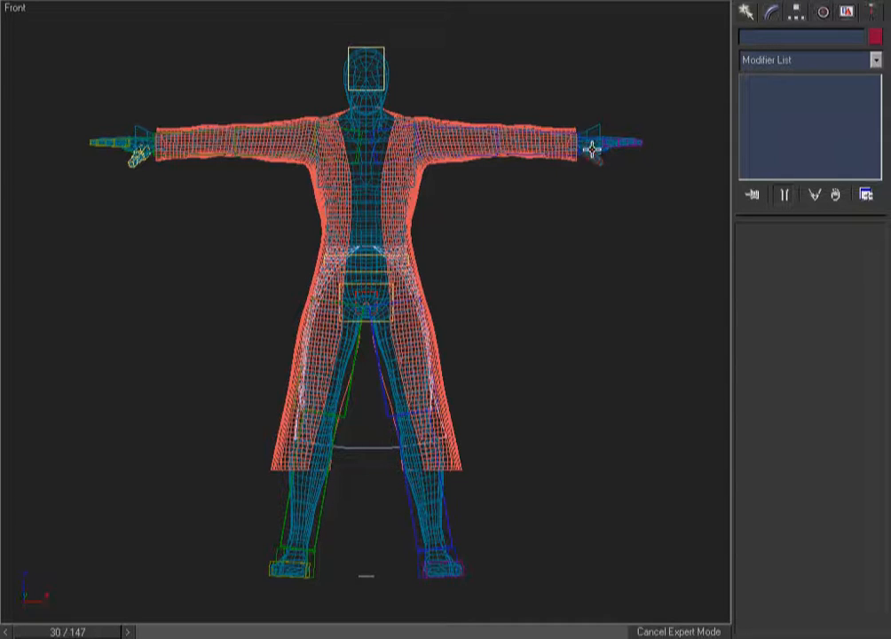
pyautogui.click(600, 127)
pyautogui.click(583, 185)
pyautogui.click(567, 127)
pyautogui.hotkey('alt', 'h')
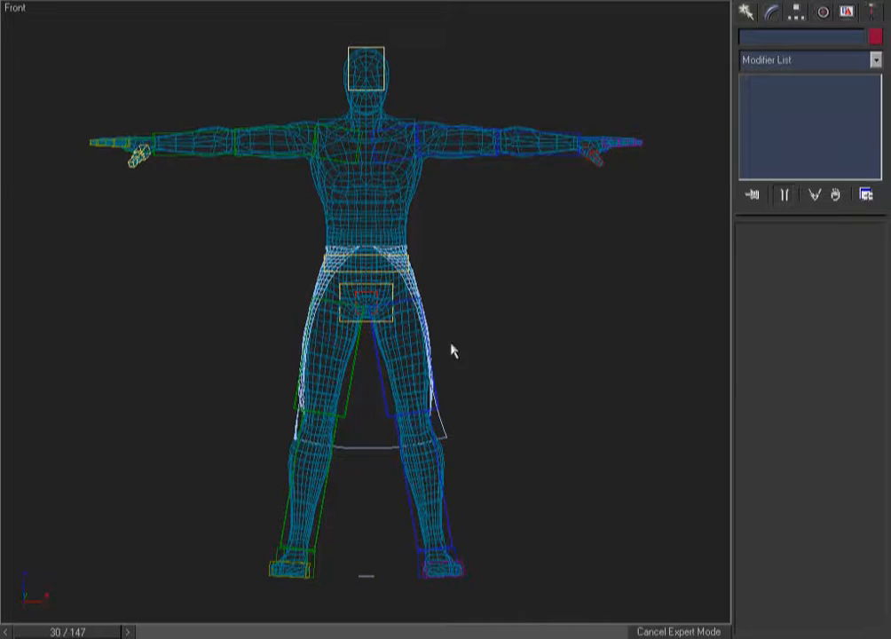
pyautogui.click(413, 366)
pyautogui.hotkey('alt', 'h')
pyautogui.click(421, 424)
pyautogui.hotkey('alt', 'h')
pyautogui.click(430, 400)
pyautogui.click(495, 363)
pyautogui.click(427, 307)
pyautogui.hotkey('alt', 'h')
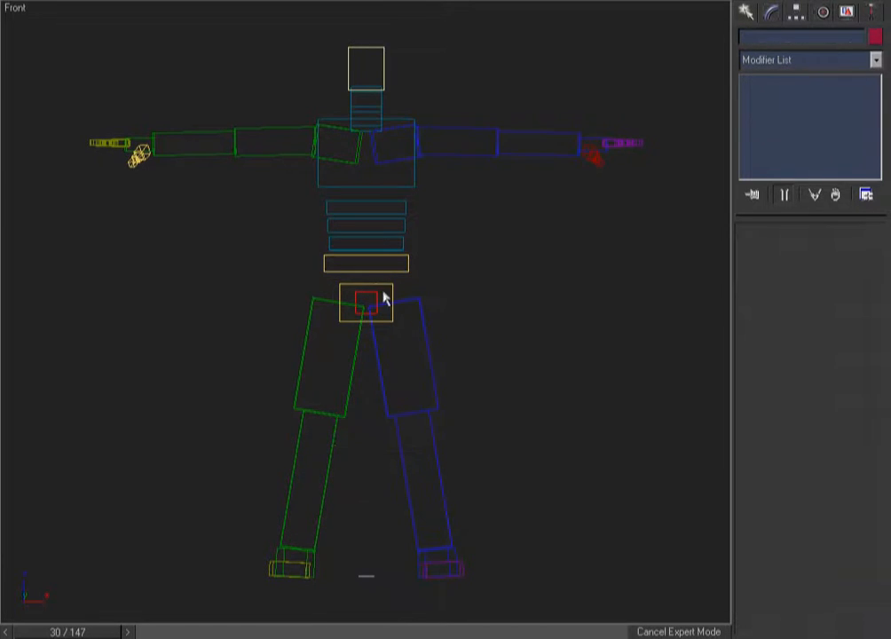
# Step: Pick out the pelvis deformation bone, hide the biped rig, and unhide the coat, body and collision meshes
pyautogui.click(390, 284)
pyautogui.hotkey('alt', 'h')
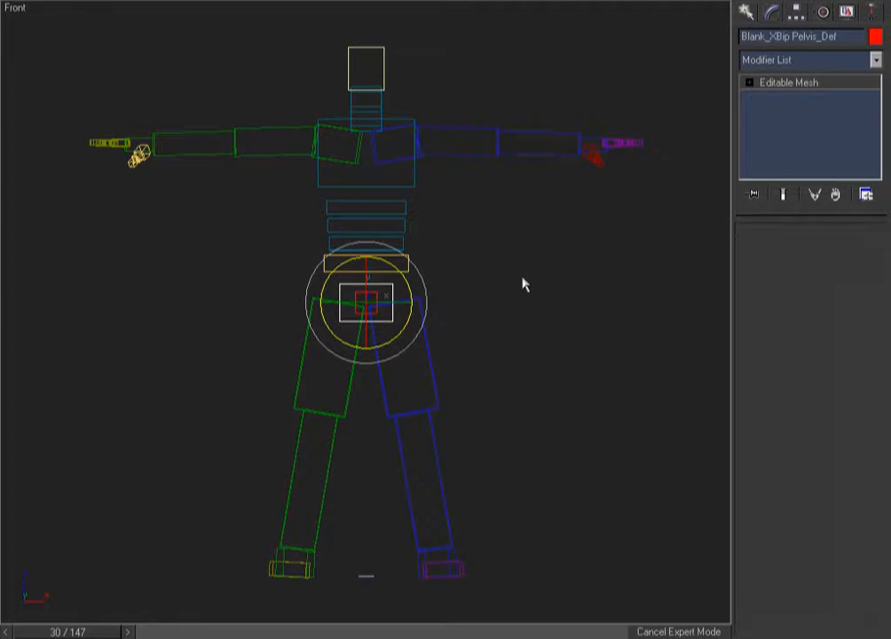
pyautogui.hotkey('shift', 'b')
pyautogui.hotkey('alt', 'u')
pyautogui.press('F3')
pyautogui.press('F3')
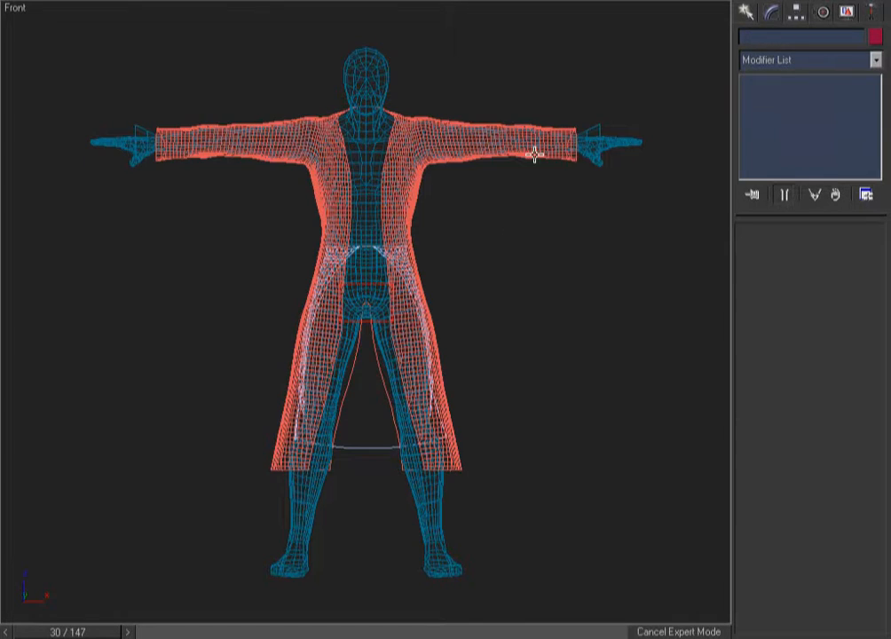
# Step: Hide the full body mesh Dvd_Mesh_Body_PC and check the simplified upper-body collision mesh beneath it
pyautogui.click(634, 141)
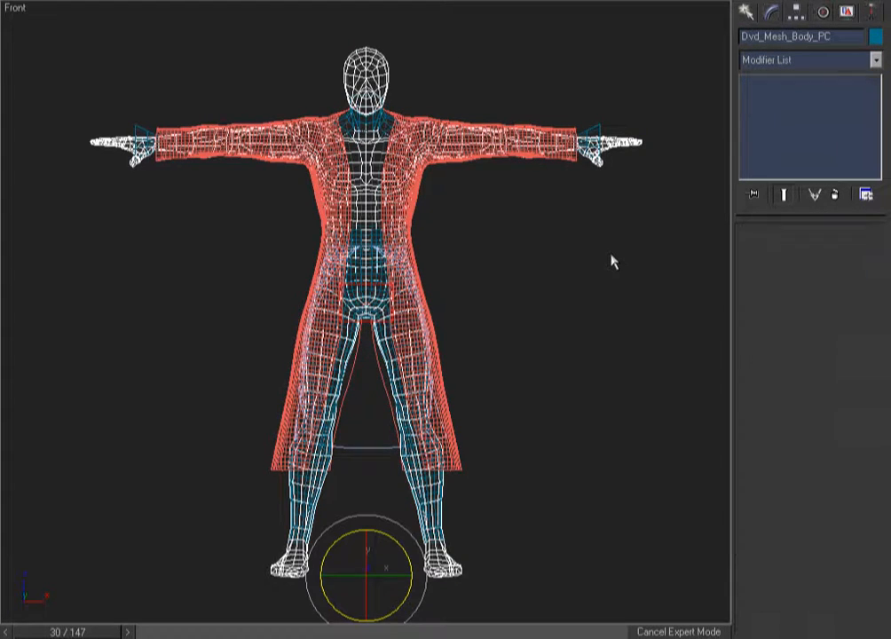
pyautogui.hotkey('alt', 'h')
pyautogui.click(615, 157)
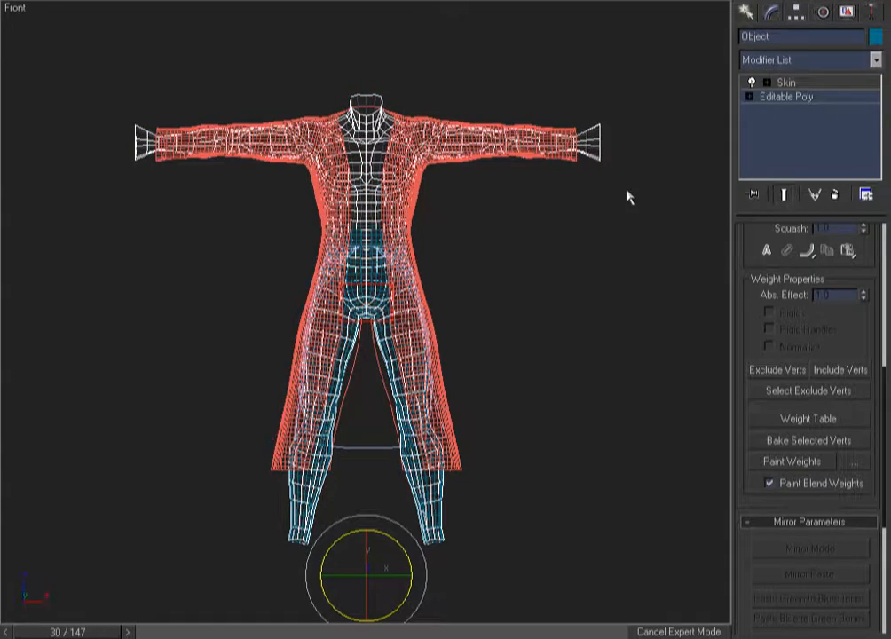
pyautogui.click(535, 202)
pyautogui.click(515, 156)
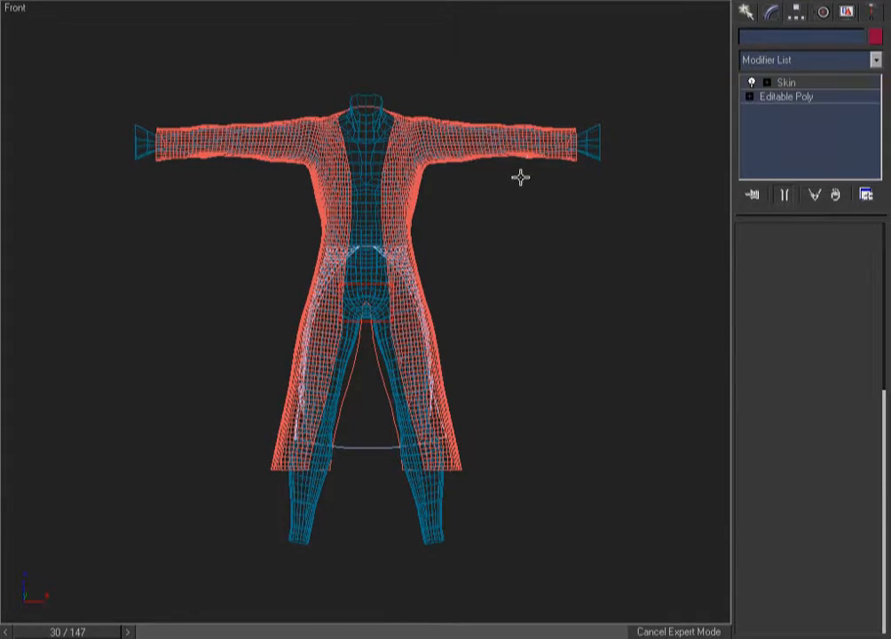
# Step: Isolate the coat mesh together with the red pelvis deformation bone at the hips
pyautogui.hotkey('ctrl', 'w')
pyautogui.moveTo(474, 204); pyautogui.dragTo(337, 326)
pyautogui.rightClick(341, 328)
pyautogui.click(480, 315)
pyautogui.click(221, 408)
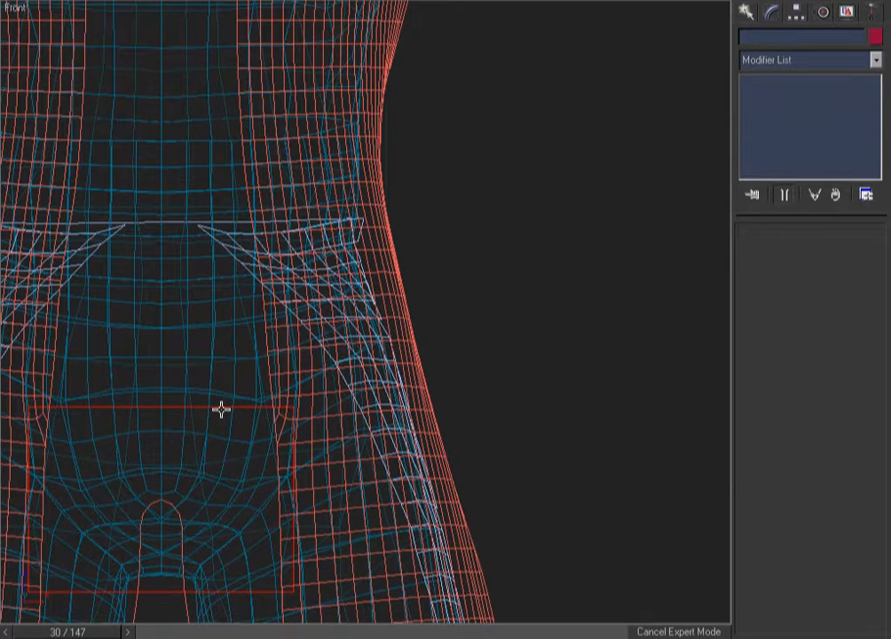
pyautogui.keyDown('ctrl'); pyautogui.click(405, 365); pyautogui.keyUp('ctrl')
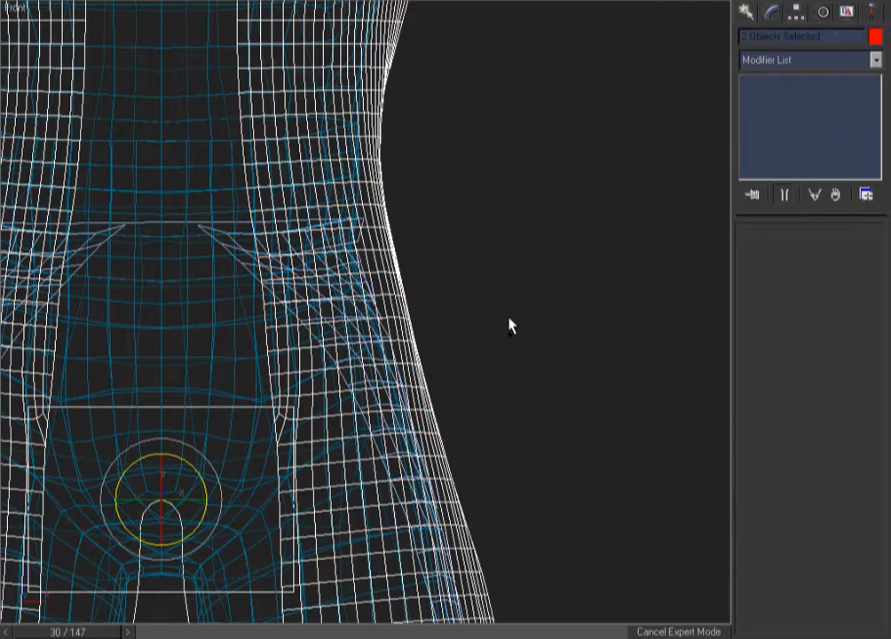
pyautogui.hotkey('alt', 'q')
pyautogui.click(510, 306)
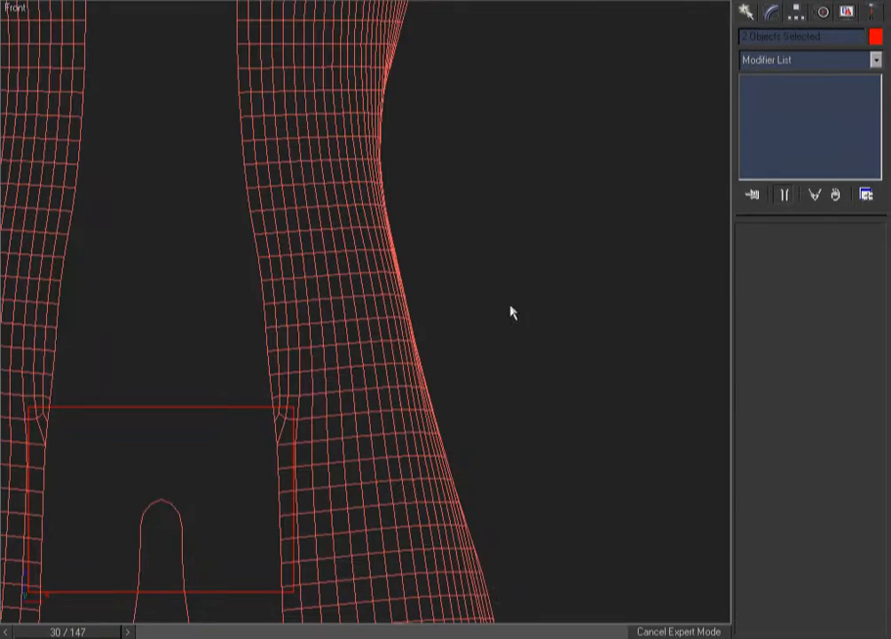
# Step: Select the coat mesh Dvd_Cloth_Coat_Drv_PC, examine the weighting in its Skin modifier, and deselect it
pyautogui.click(333, 337)
pyautogui.moveTo(373, 372); pyautogui.dragTo(273, 398)
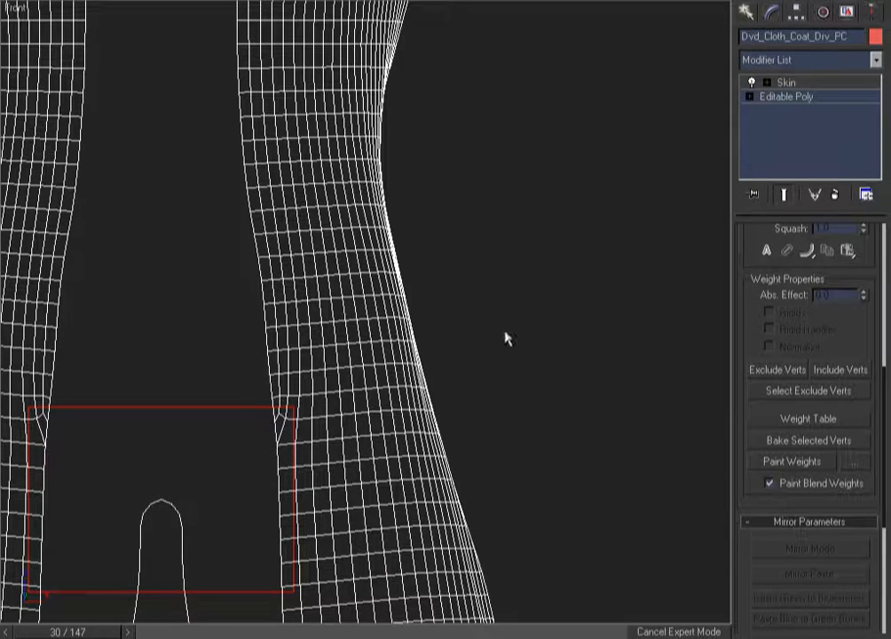
pyautogui.press('z')
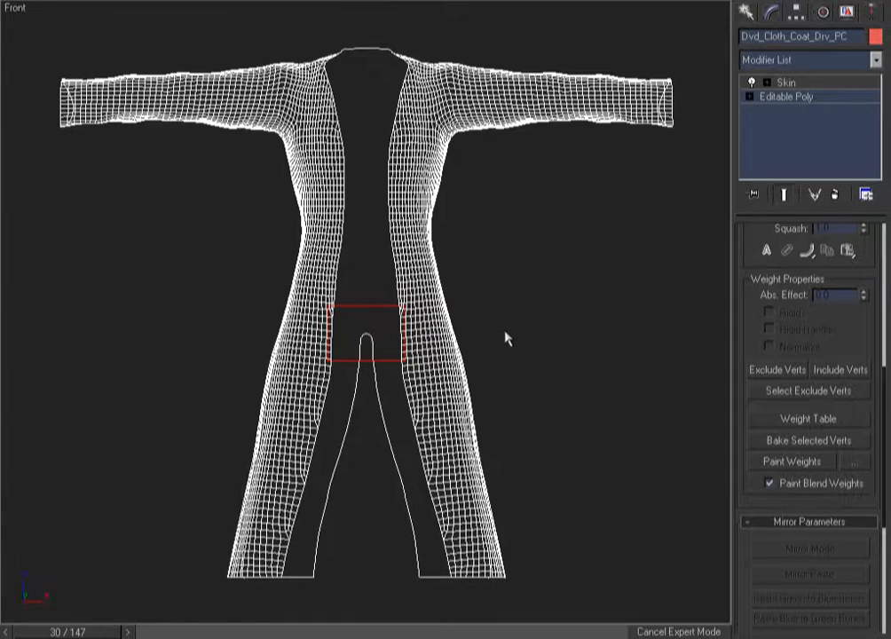
pyautogui.click(796, 81)
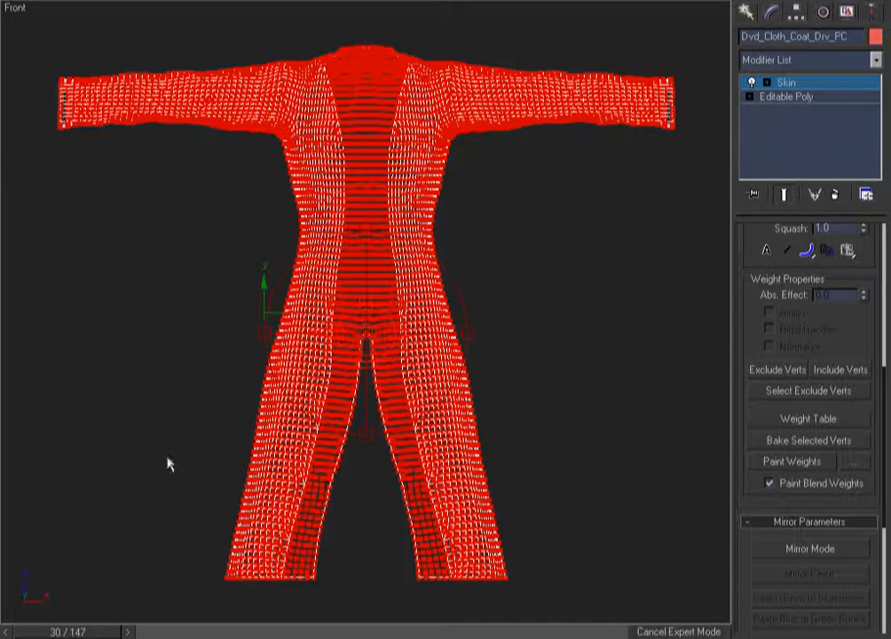
pyautogui.click(837, 83)
pyautogui.click(578, 210)
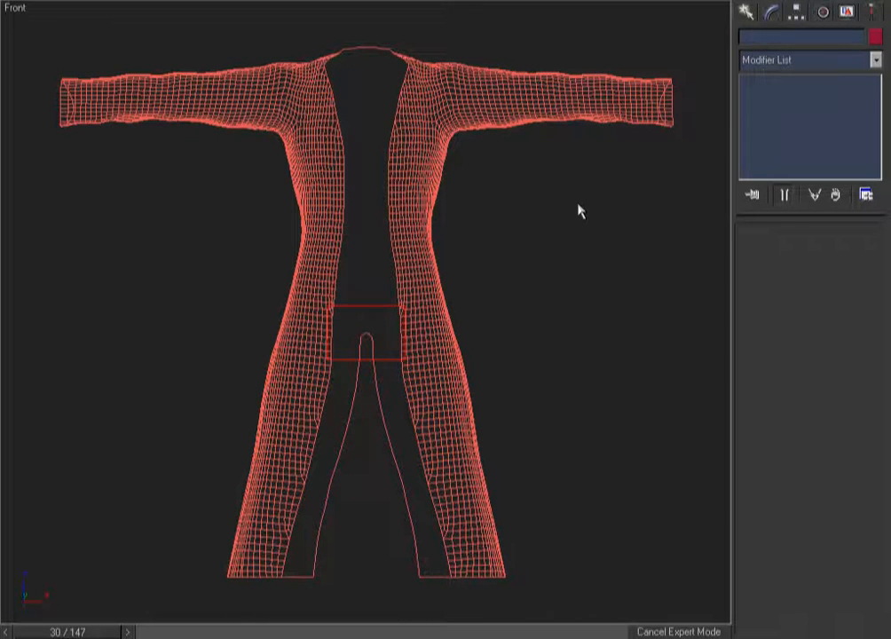
# Step: Leave isolation, inspect the pelvis bone against the surrounding meshes, and check the whole setup in shaded display
pyautogui.hotkey('alt', 'u')
pyautogui.scroll(8, 376, 335)
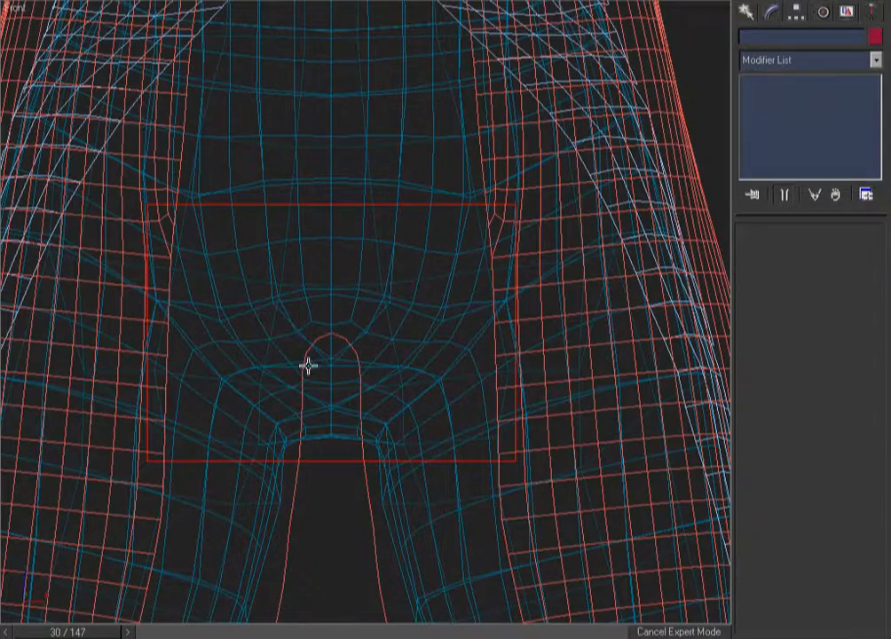
pyautogui.click(385, 205)
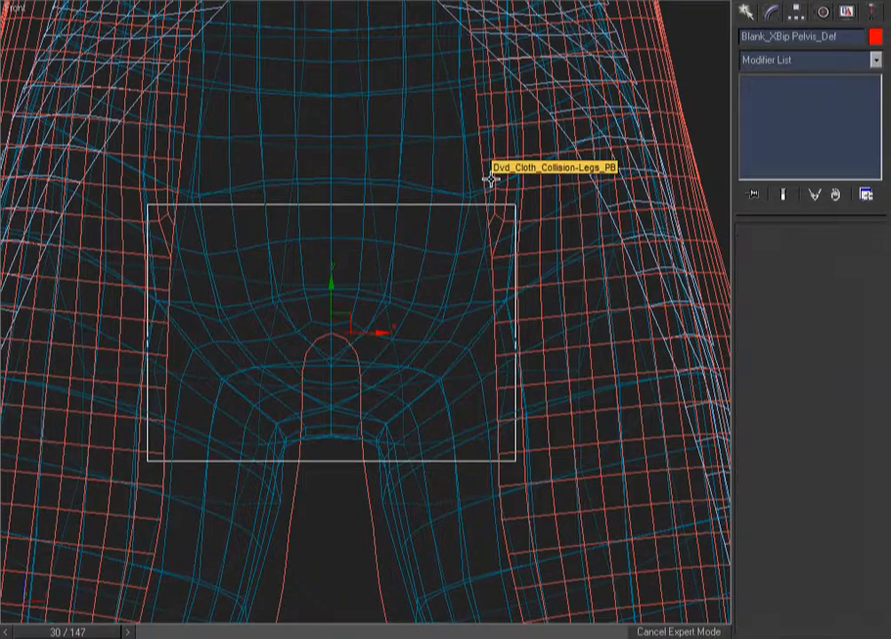
pyautogui.hotkey('ctrl', 'd')
pyautogui.press('z')
pyautogui.press('F3')
pyautogui.press('F3')
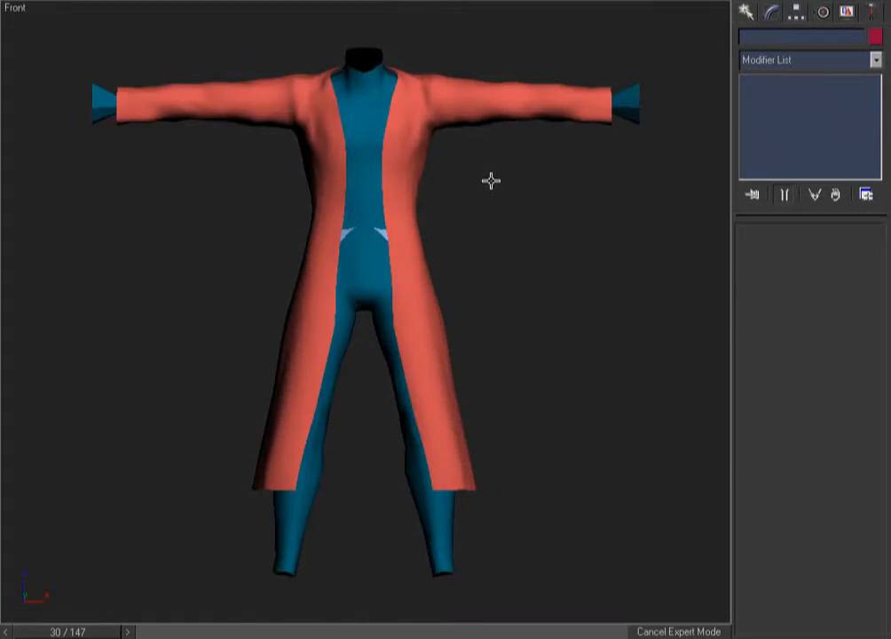
# Step: Add MeshSmooth with 1 iteration above Skin on the simplified upper-body collision mesh, and turn off Isoline Display
pyautogui.click(631, 81)
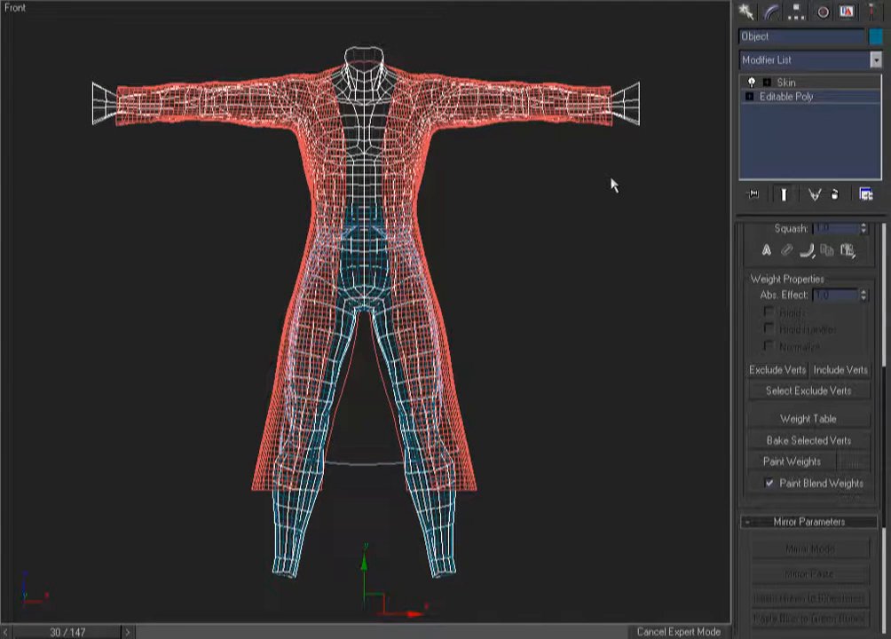
pyautogui.press('F3')
pyautogui.press('F3')
pyautogui.rightClick(566, 194)
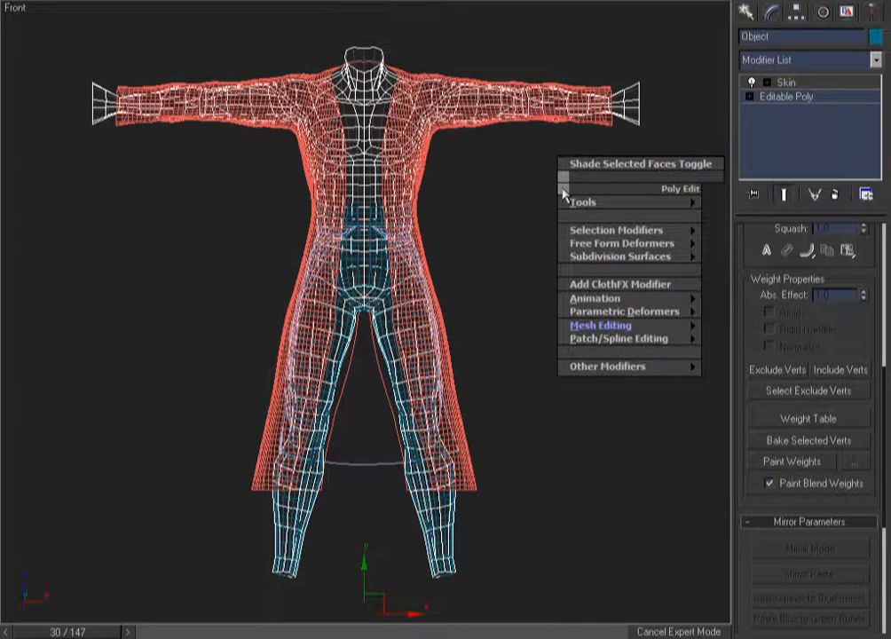
pyautogui.moveTo(577, 255)
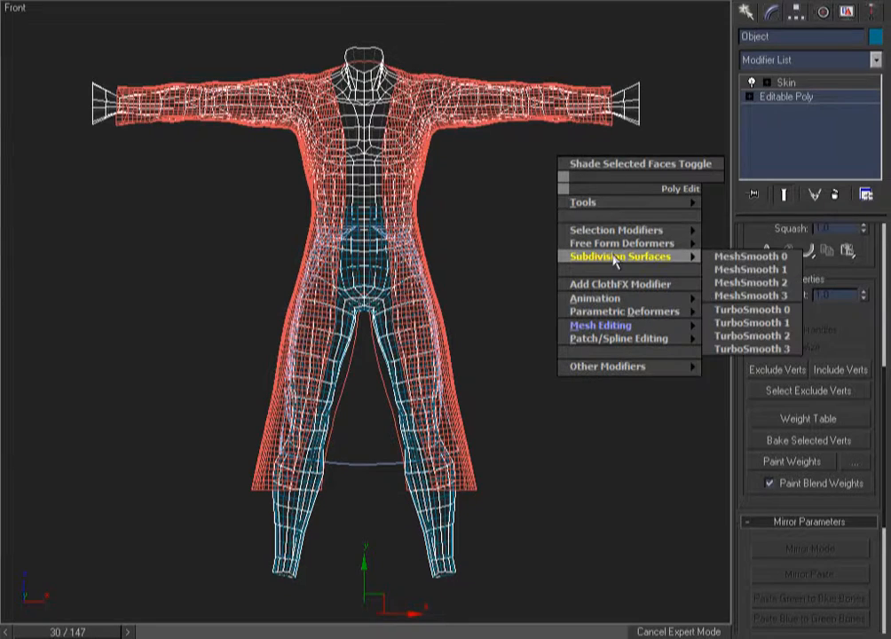
pyautogui.click(724, 269)
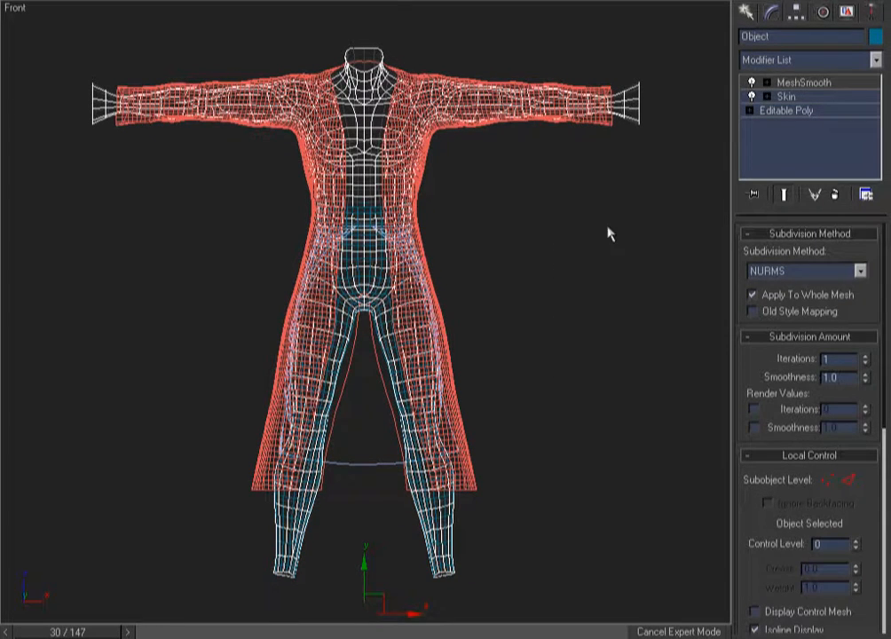
pyautogui.click(781, 631)
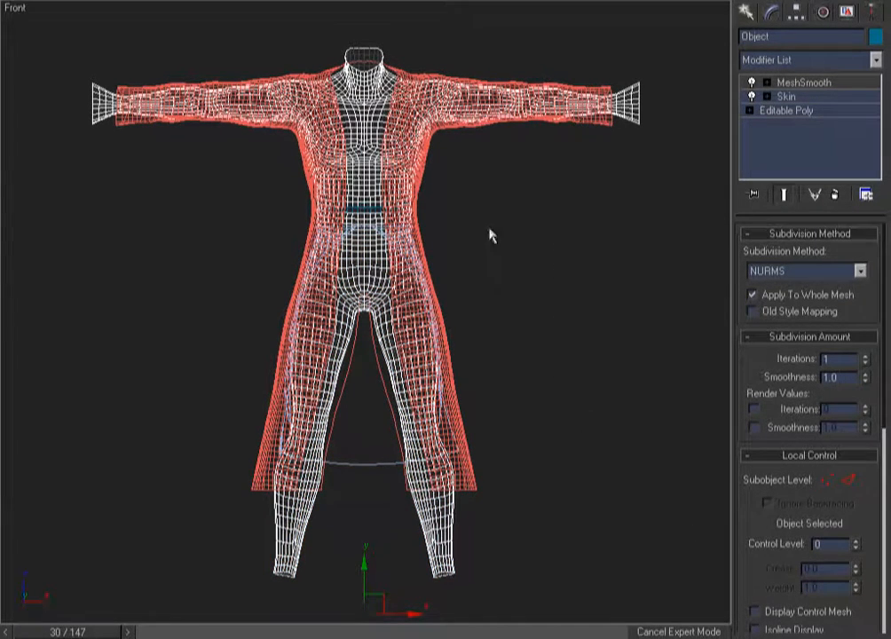
# Step: Add a Mesh Select modifier above MeshSmooth on the upper-body collision mesh
pyautogui.rightClick(537, 197)
pyautogui.moveTo(590, 233)
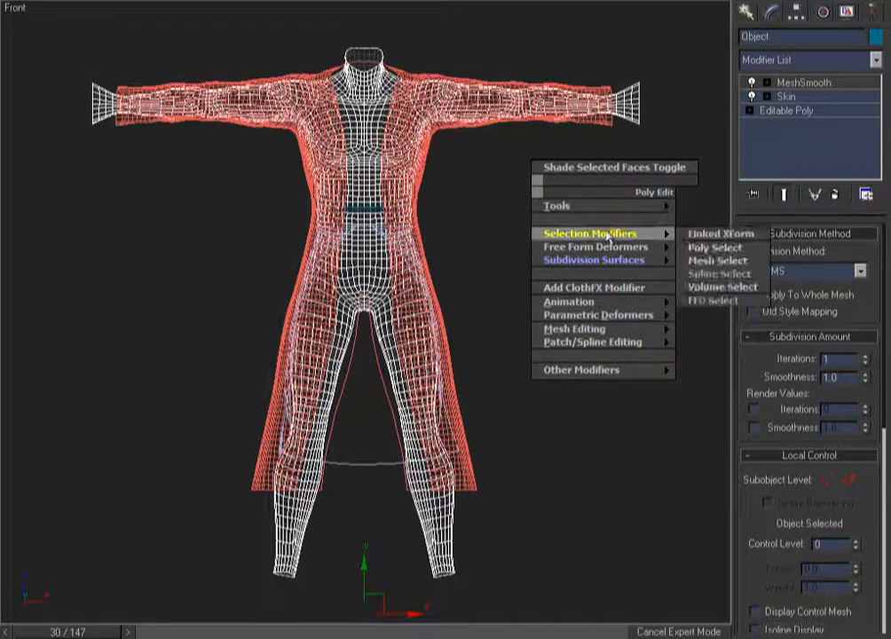
pyautogui.click(702, 263)
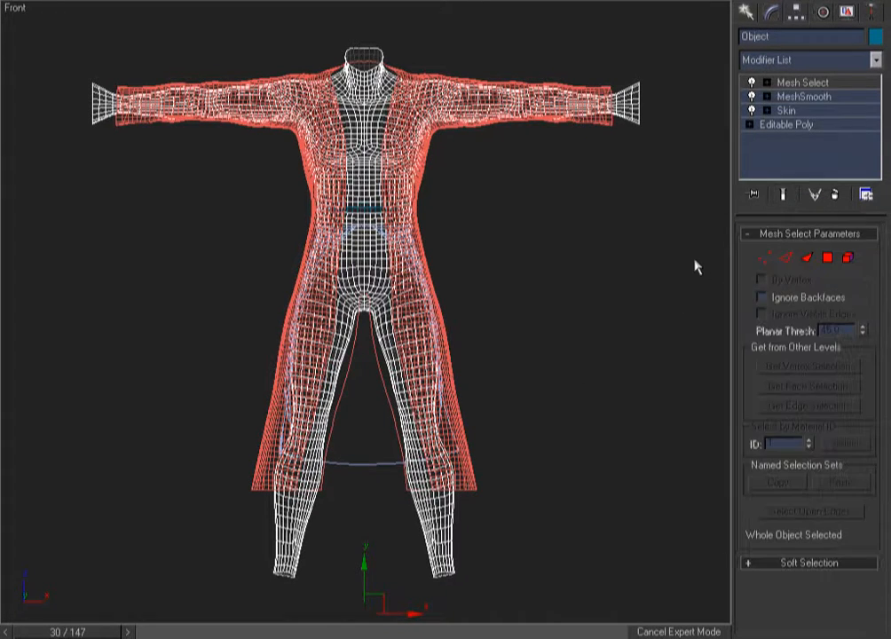
# Step: Hide the coat and the upper-body collision mesh, leaving the leg collision mesh and chainmail displayed
pyautogui.moveTo(609, 63); pyautogui.dragTo(577, 168)
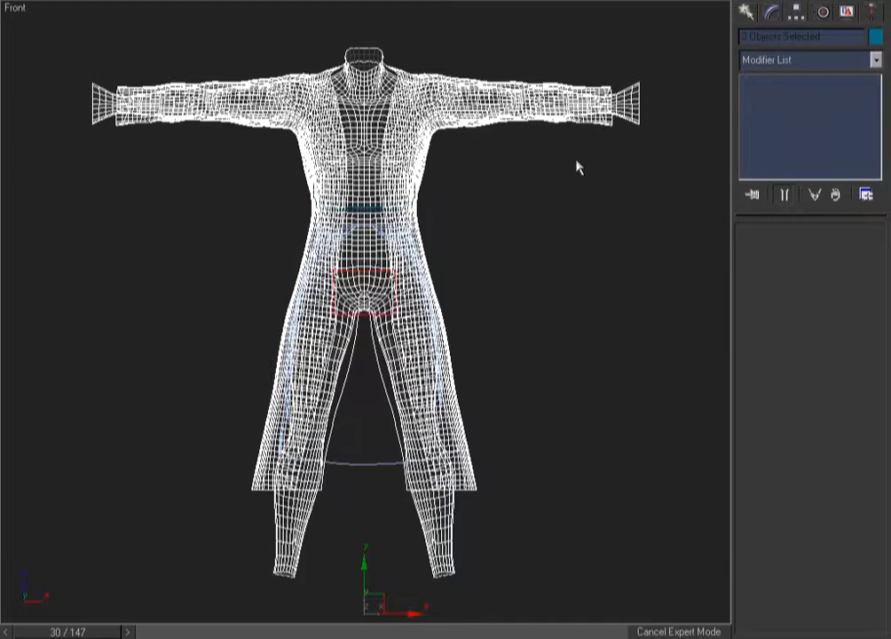
pyautogui.press('Delete')
pyautogui.keyDown('alt'); pyautogui.moveTo(438, 265); pyautogui.dragTo(348, 304, button='middle'); pyautogui.keyUp('alt')
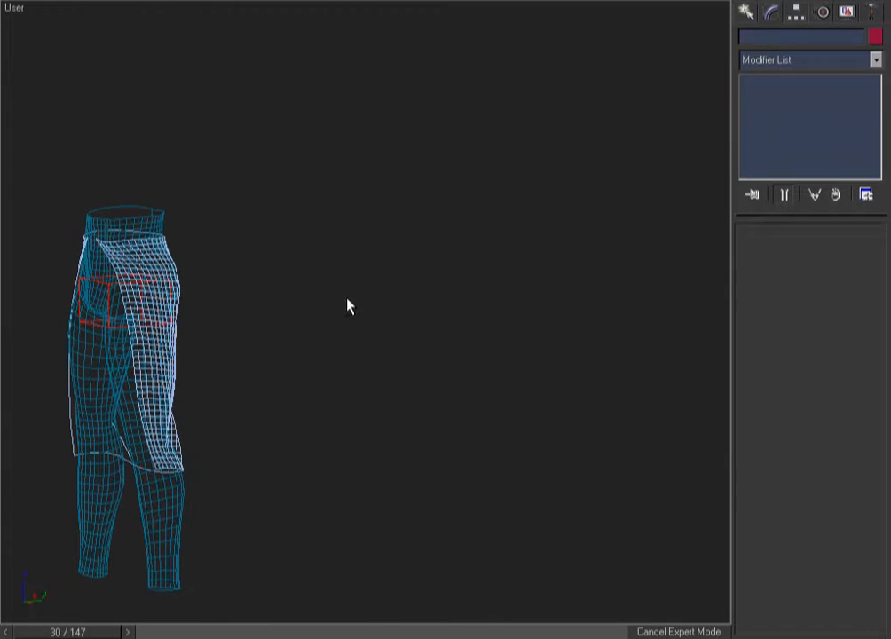
# Step: Select the skin-wrapped chainmail mesh around the legs and display it as a box
pyautogui.click(177, 352)
pyautogui.moveTo(179, 353); pyautogui.dragTo(334, 315, button='middle')
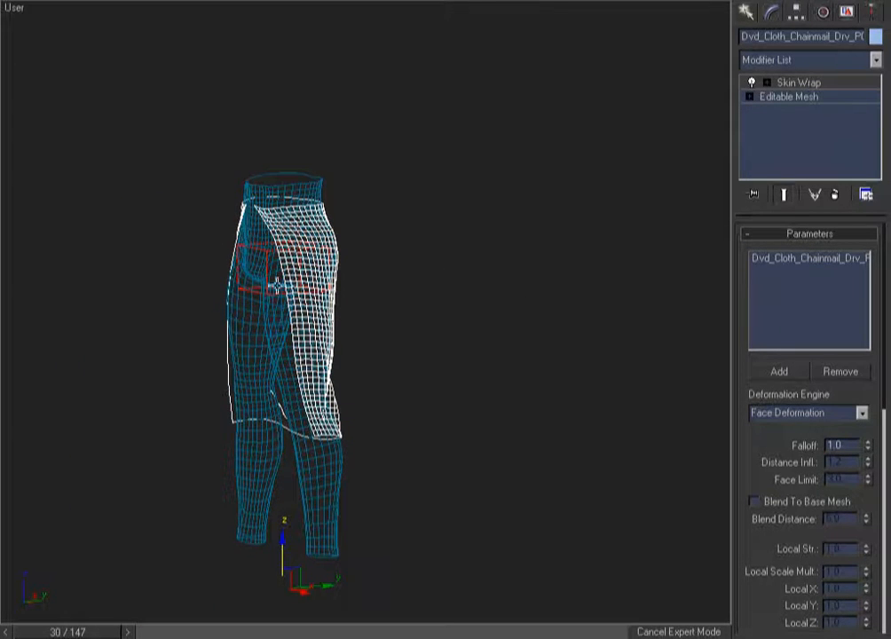
pyautogui.rightClick(364, 261)
pyautogui.click(366, 264)
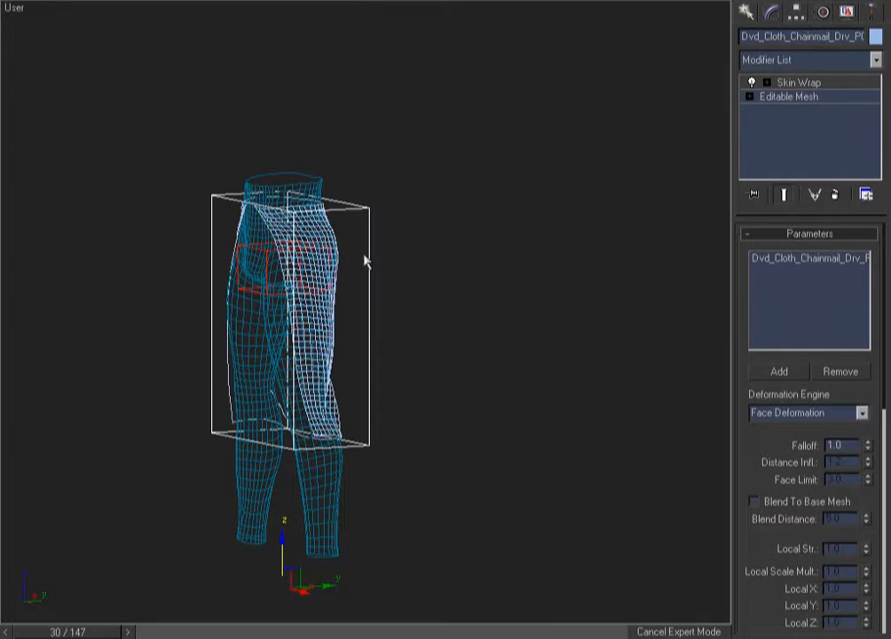
# Step: Display the coat and full-body collision mesh with the boxed chainmail mesh, hiding the chainmail cloth and pelvis mesh
pyautogui.click(376, 286)
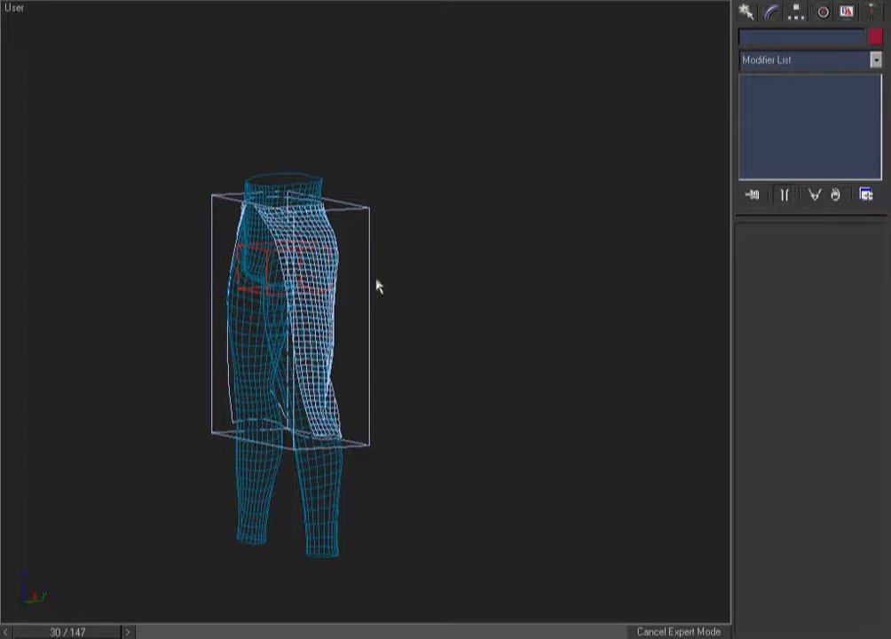
pyautogui.moveTo(345, 254); pyautogui.dragTo(319, 280)
pyautogui.moveTo(409, 185); pyautogui.dragTo(359, 223)
pyautogui.press('Delete')
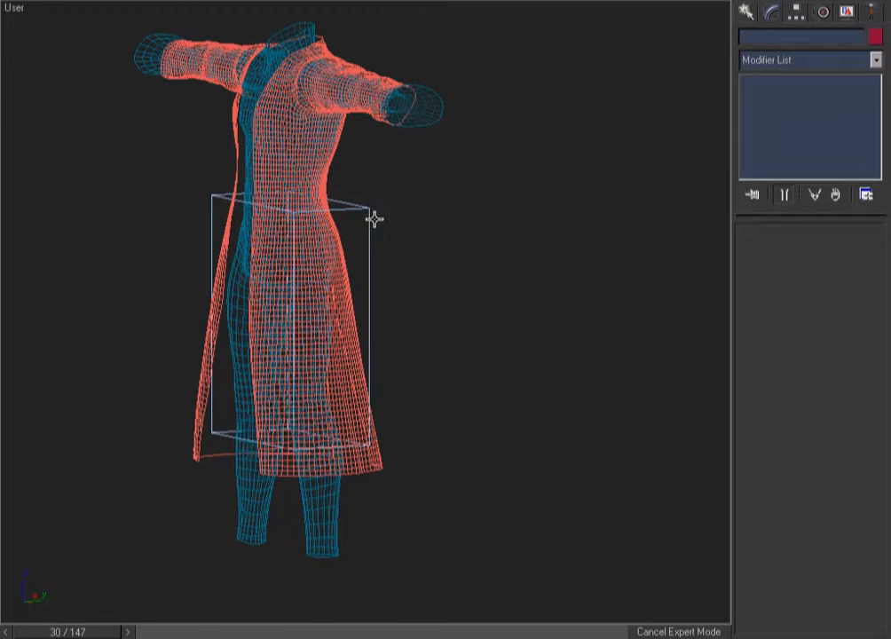
# Step: Examine how the coat, the body collision mesh and the boxed chainmail overlap, in wireframe and shaded display
pyautogui.press('F3')
pyautogui.press('F3')
pyautogui.press('r')
pyautogui.press('F3')
pyautogui.press('F3')
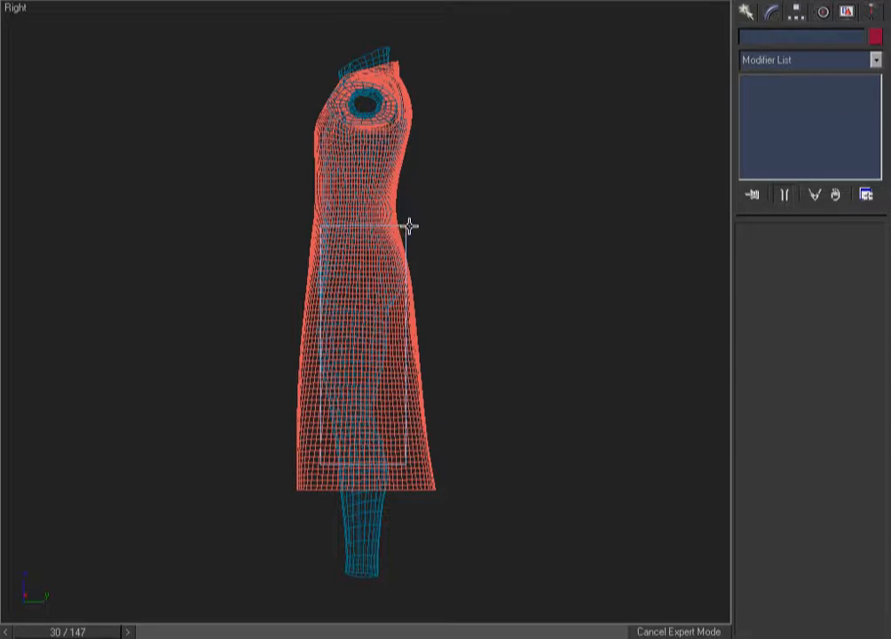
pyautogui.click(409, 226)
pyautogui.moveTo(431, 230)
pyautogui.keyDown('alt'); pyautogui.mouseDown(button='middle')
pyautogui.moveTo(495, 296)
pyautogui.moveTo(587, 246)
pyautogui.mouseUp(button='middle'); pyautogui.keyUp('alt')
pyautogui.click(584, 244)
pyautogui.press('F3')
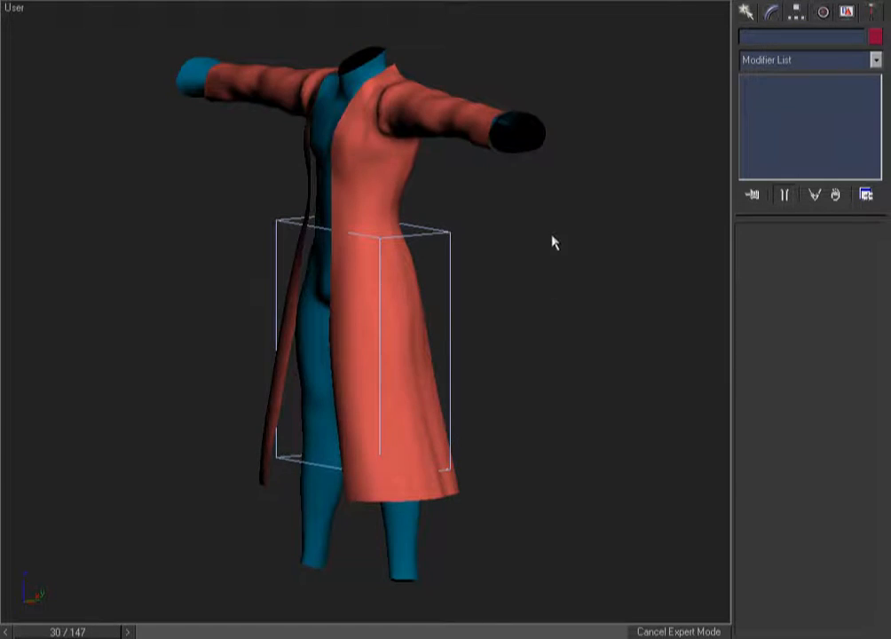
pyautogui.press('F3')
pyautogui.hotkey('ctrl', 'a')
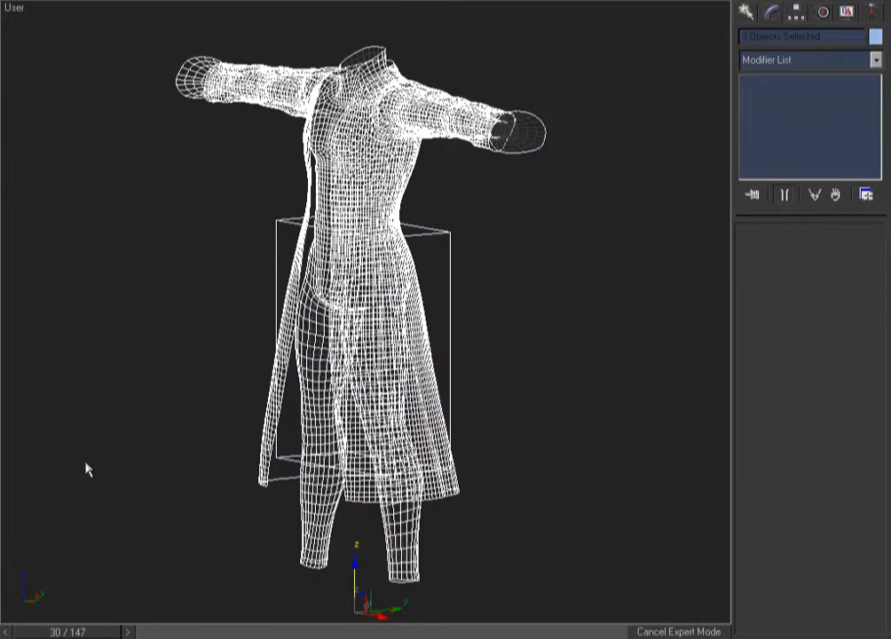
pyautogui.click(495, 288)
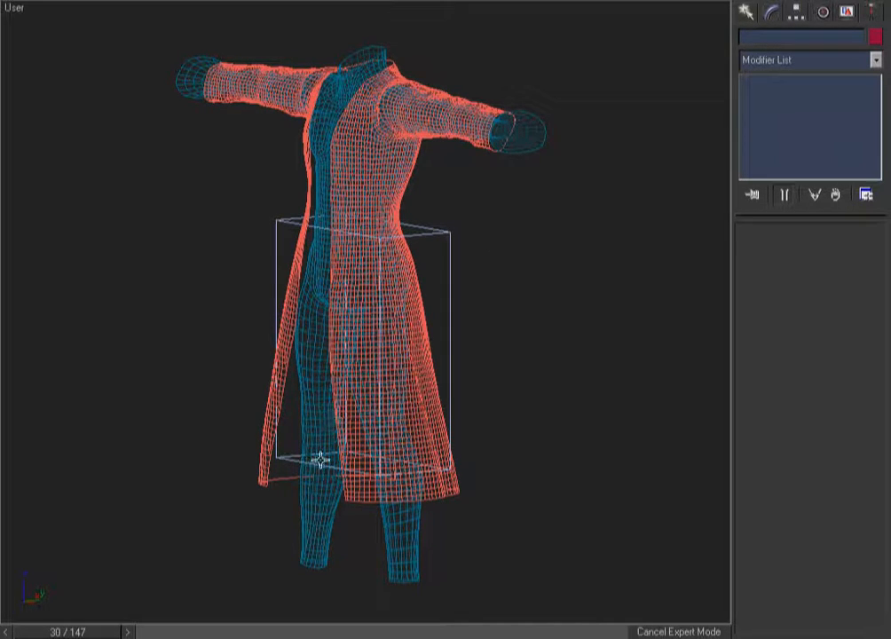
pyautogui.click(311, 506)
pyautogui.keyDown('alt'); pyautogui.moveTo(312, 506); pyautogui.dragTo(394, 473, button='middle'); pyautogui.keyUp('alt')
pyautogui.press('F3')
pyautogui.press('F3')
pyautogui.hotkey('ctrl', 'w')
pyautogui.moveTo(444, 229)
pyautogui.mouseDown()
pyautogui.moveTo(383, 333)
pyautogui.moveTo(348, 424)
pyautogui.mouseUp()
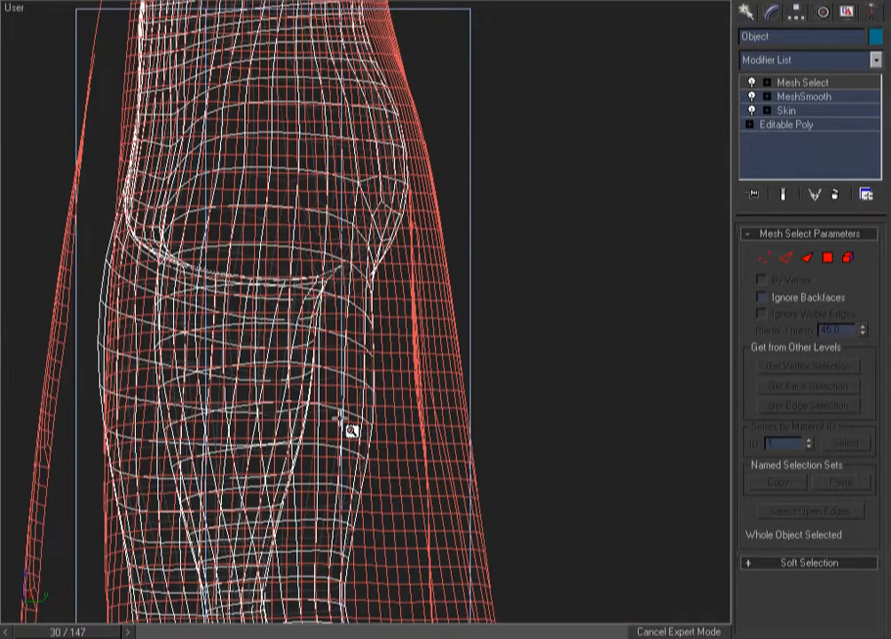
pyautogui.press('F3')
pyautogui.press('F3')
pyautogui.click(460, 149)
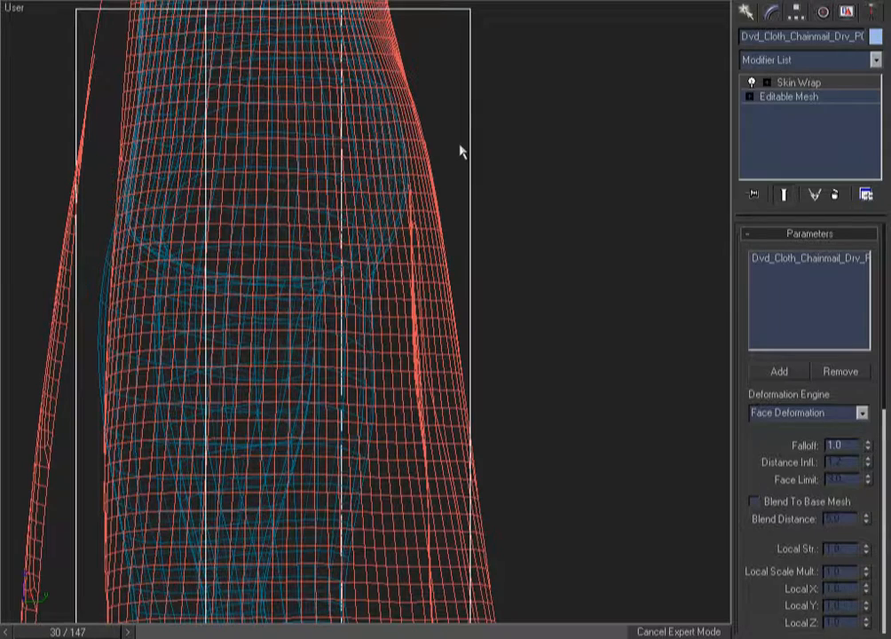
pyautogui.click(643, 171)
# Step: Rename the boxed chainmail mesh by setting its Part name to Mail-Collision-Jacket
pyautogui.press('f')
pyautogui.press('F3')
pyautogui.press('F3')
pyautogui.moveTo(512, 193); pyautogui.dragTo(296, 304)
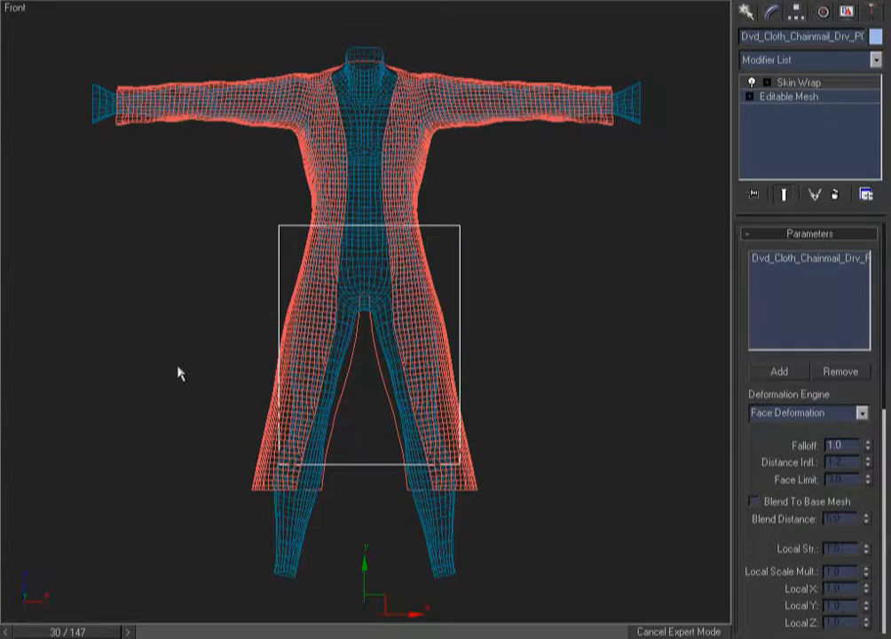
pyautogui.press('F2')
pyautogui.moveTo(346, 505); pyautogui.dragTo(184, 541)
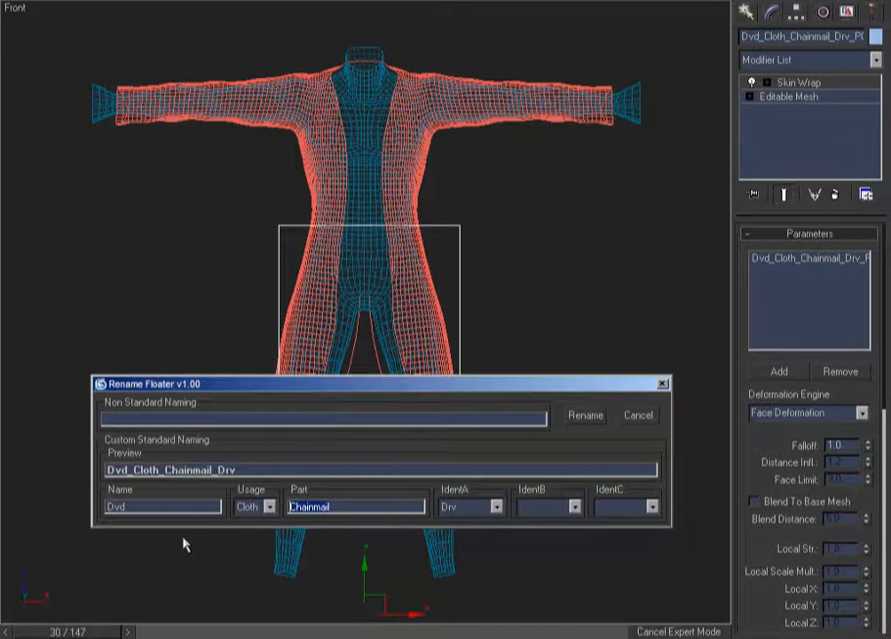
pyautogui.write('Collision')
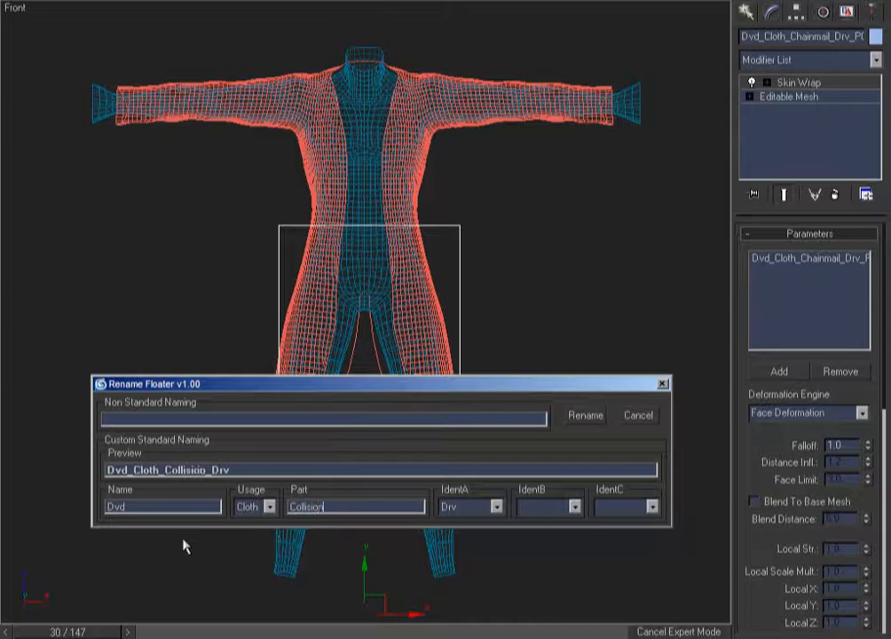
pyautogui.write('-Jacked')
pyautogui.press('BackSpace')
pyautogui.write('t')
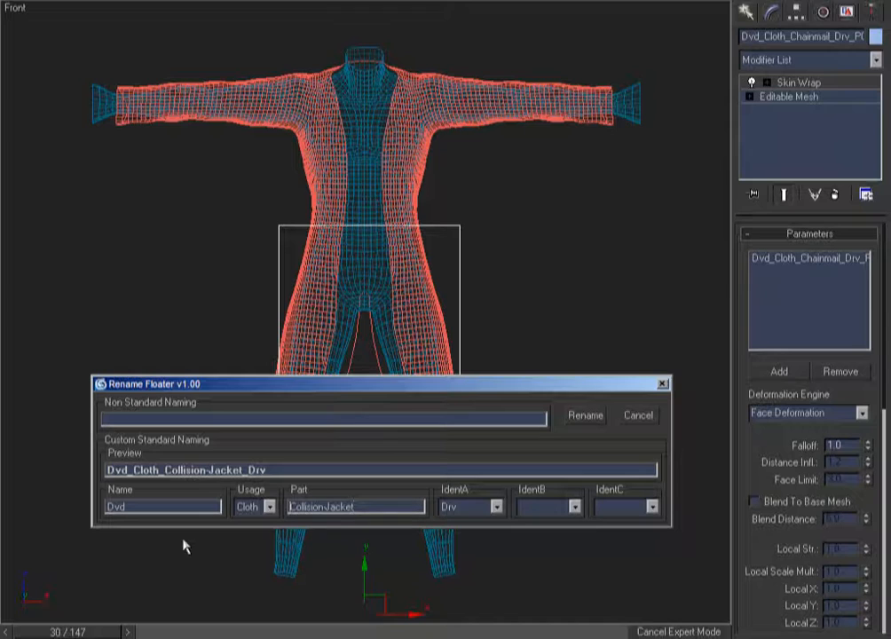
pyautogui.write('Mail-')
pyautogui.click(585, 414)
# Step: Select the coat, the body collision mesh and the boxed chainmail mesh together and apply a shared Cloth modifier
pyautogui.click(549, 265)
pyautogui.press('F3')
pyautogui.press('F3')
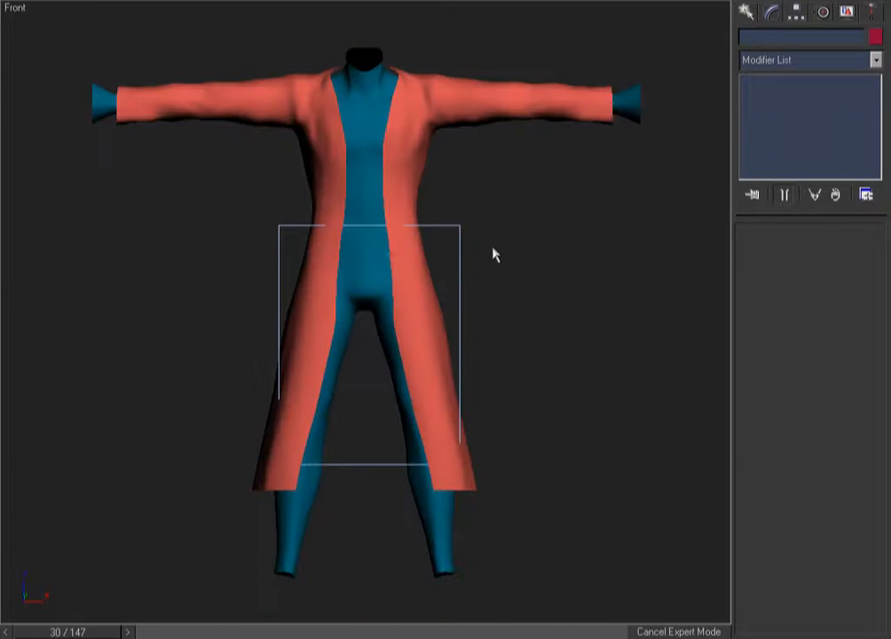
pyautogui.moveTo(486, 199); pyautogui.dragTo(439, 252)
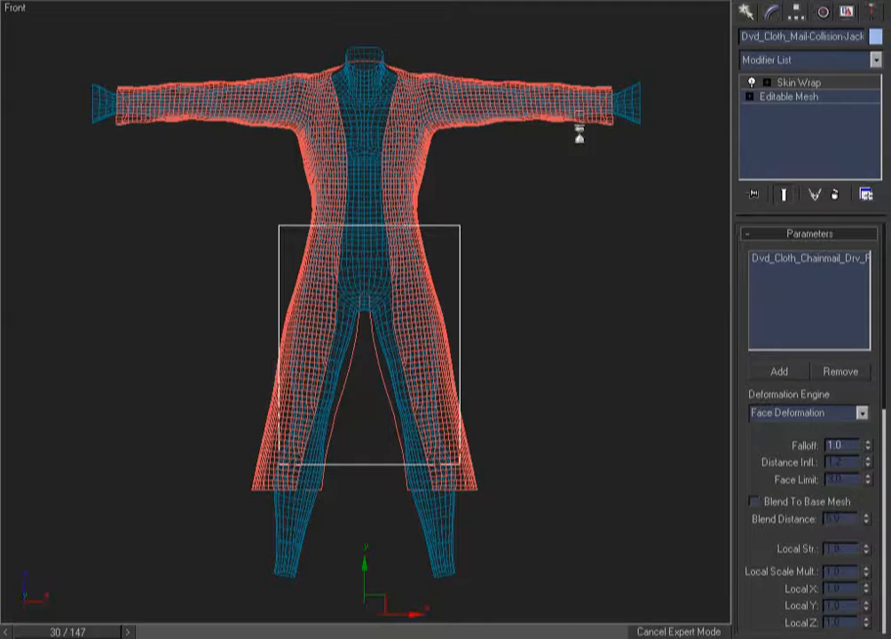
pyautogui.click(568, 276)
pyautogui.moveTo(524, 184); pyautogui.dragTo(348, 321)
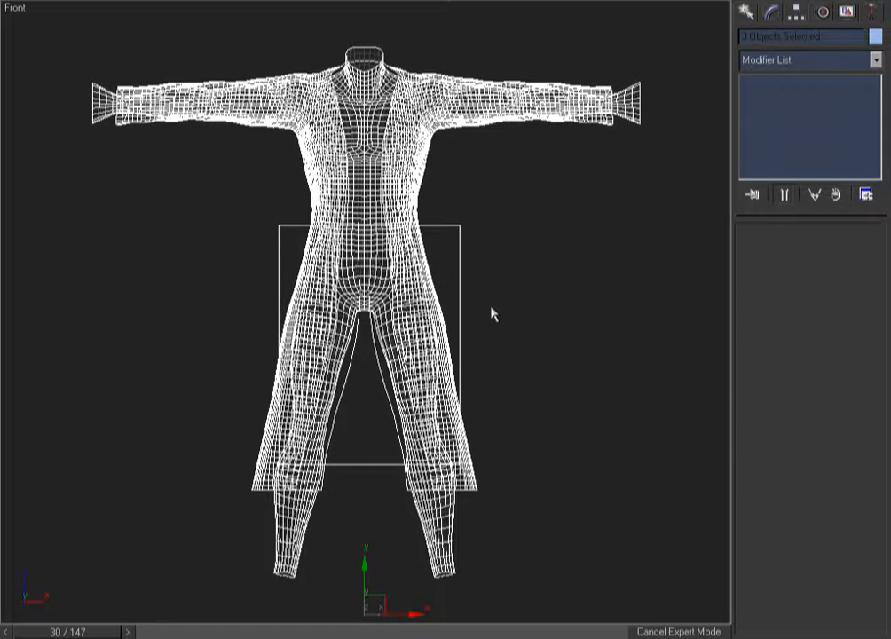
pyautogui.rightClick(493, 314)
pyautogui.click(564, 404)
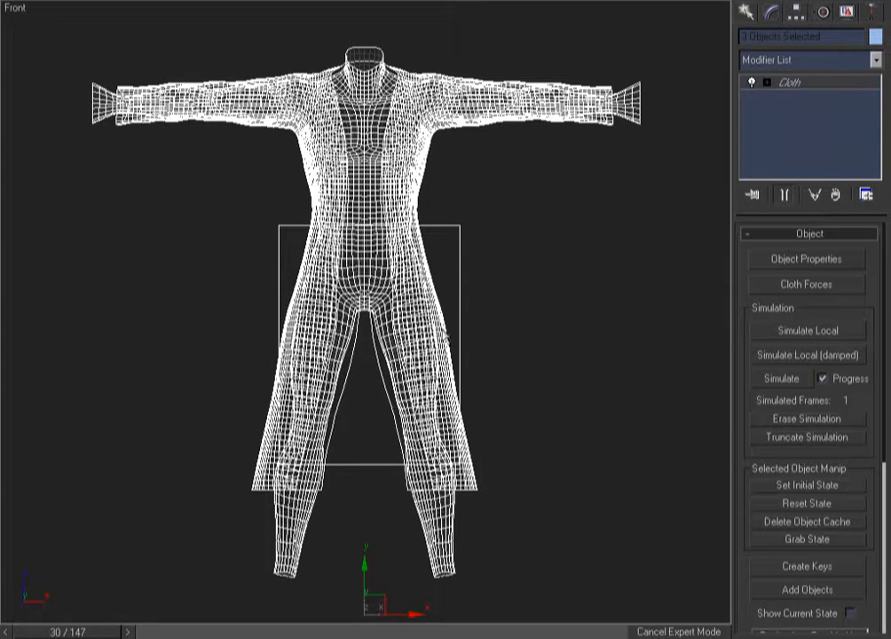
# Step: Make the body mesh named Object a collision object in the cloth simulation, with Depth 0.5 and Offset 0.2
pyautogui.click(753, 259)
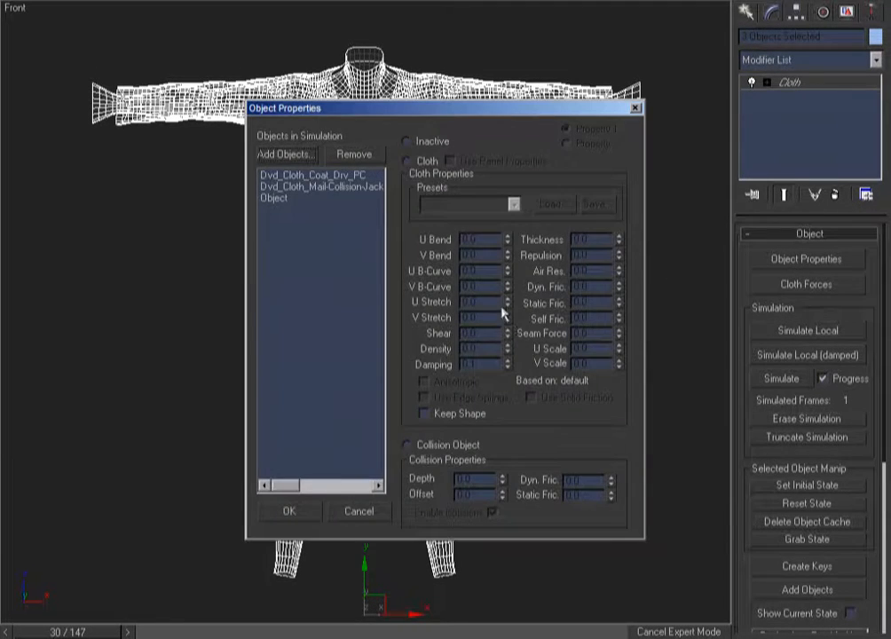
pyautogui.click(275, 199)
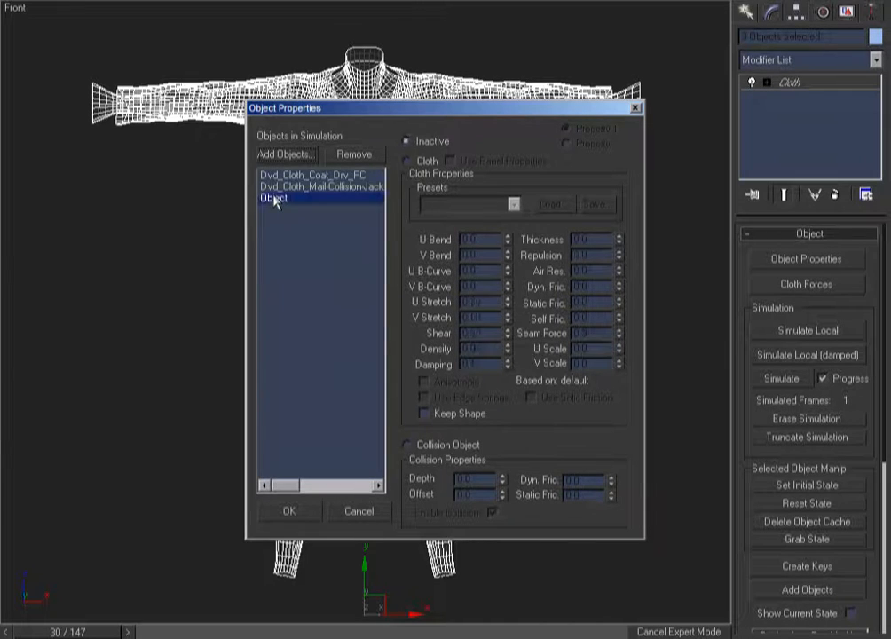
pyautogui.click(408, 445)
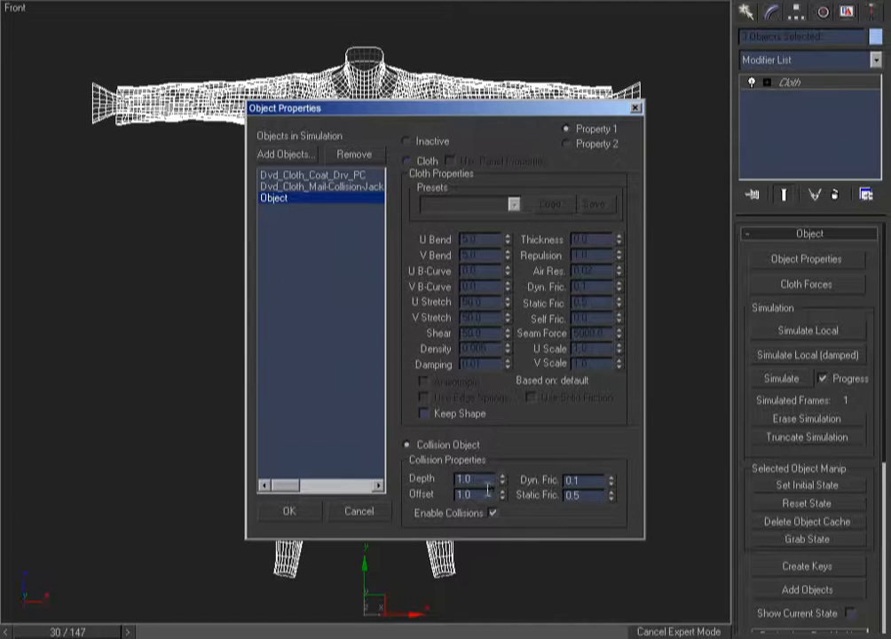
pyautogui.write('0.5')
pyautogui.click(480, 494)
pyautogui.write('0.2')
# Step: Make the Mail-Collision-Jacket mesh a collision object with Offset 0.2, and check its settings against those of Object
pyautogui.click(323, 186)
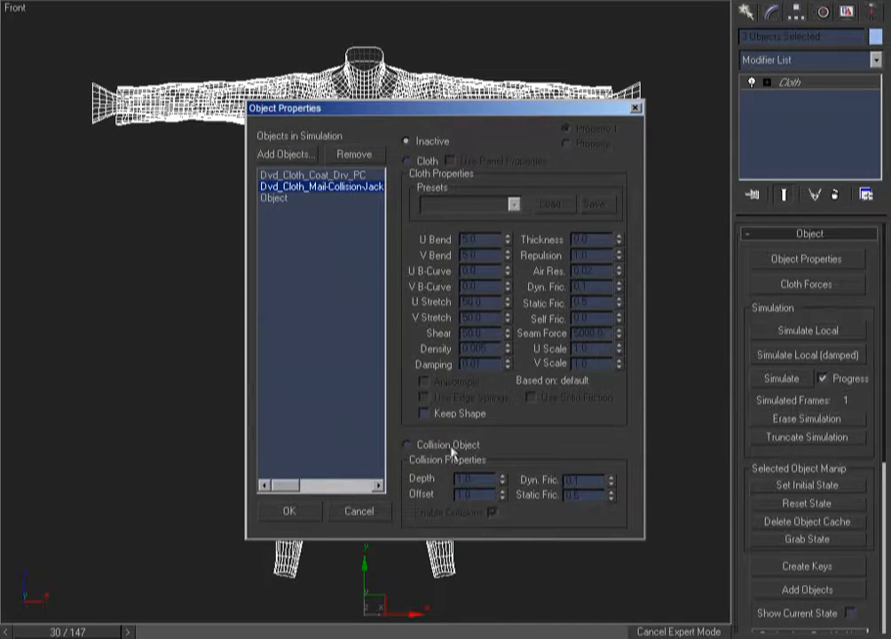
pyautogui.click(415, 445)
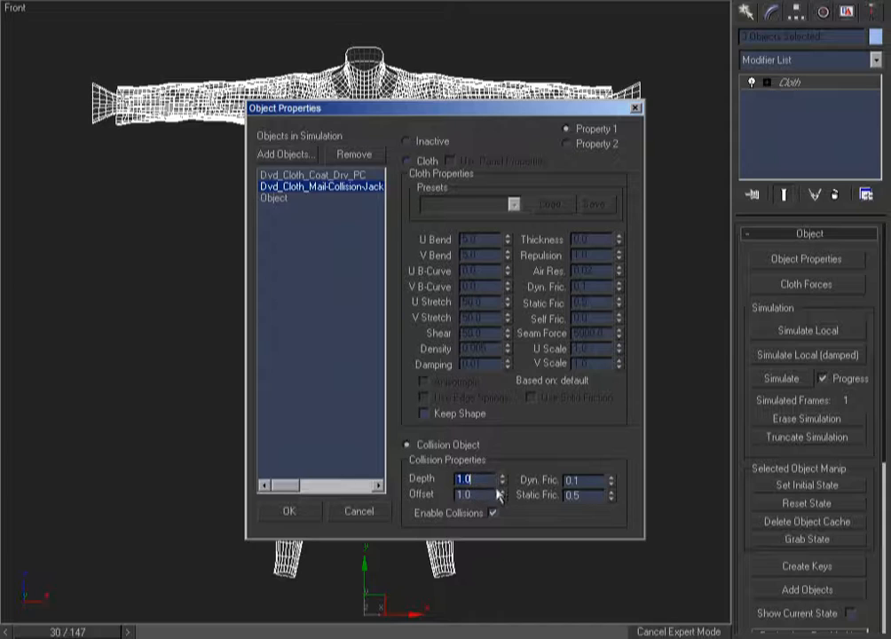
pyautogui.press('Return')
pyautogui.click(489, 495)
pyautogui.write('.2')
pyautogui.press('Return')
pyautogui.click(277, 198)
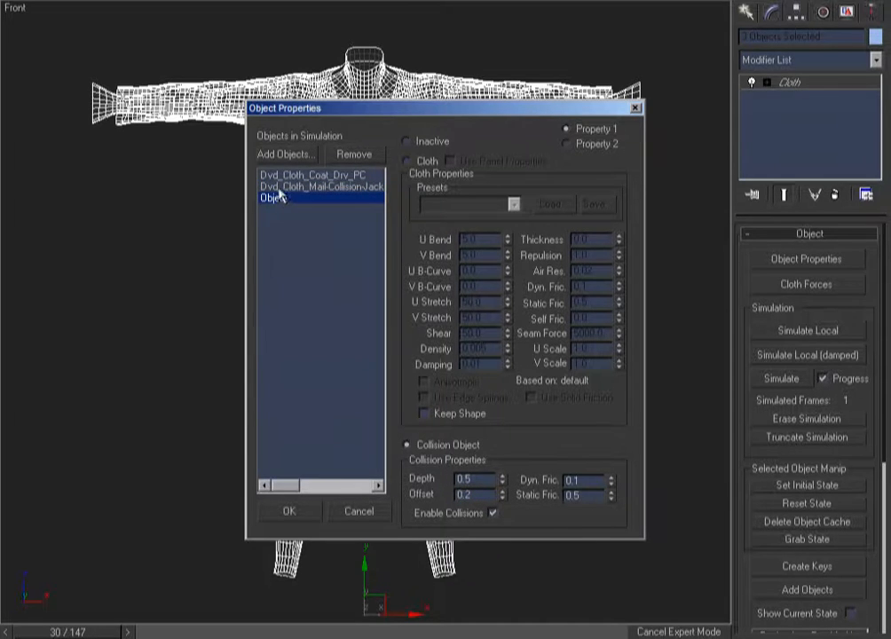
pyautogui.click(279, 187)
# Step: Define Dvd_Cloth_Coat_Drv_PC as Cloth with the BasketBall_Clothes preset and accept the object properties
pyautogui.click(284, 176)
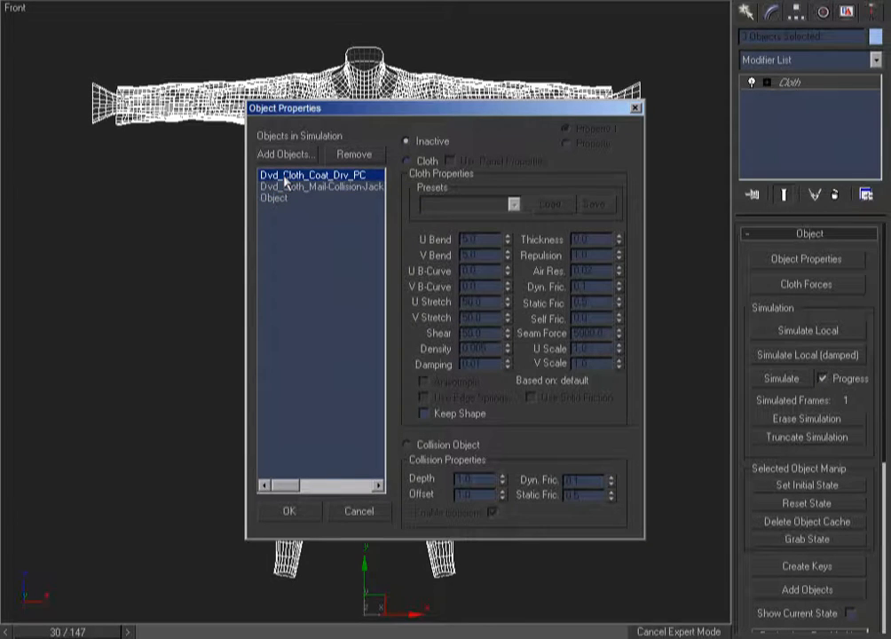
pyautogui.click(408, 161)
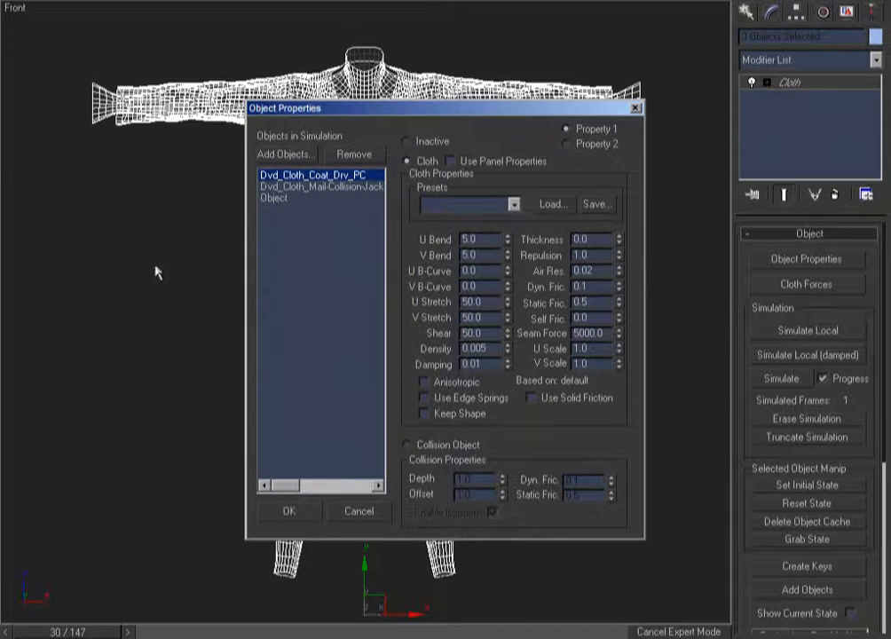
pyautogui.click(462, 208)
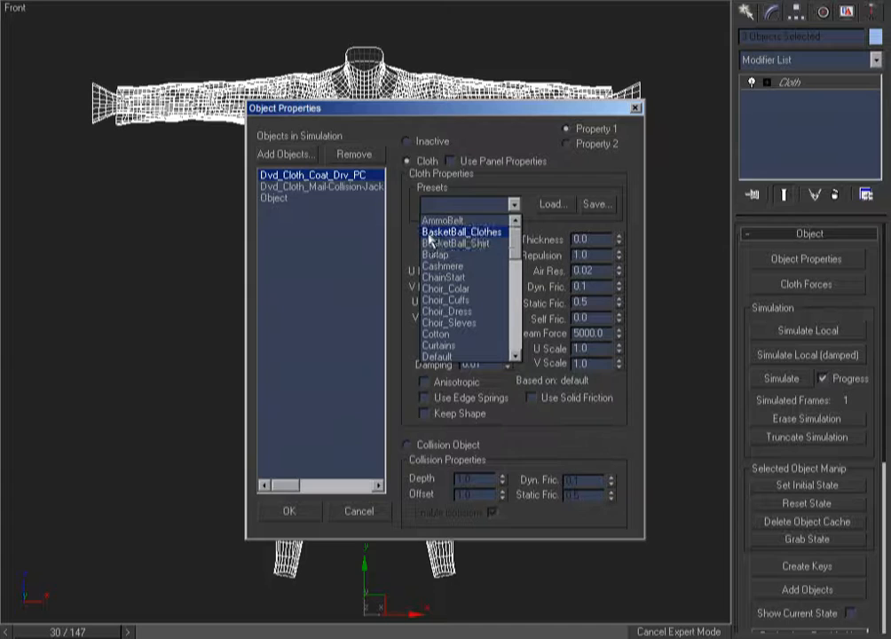
pyautogui.click(432, 233)
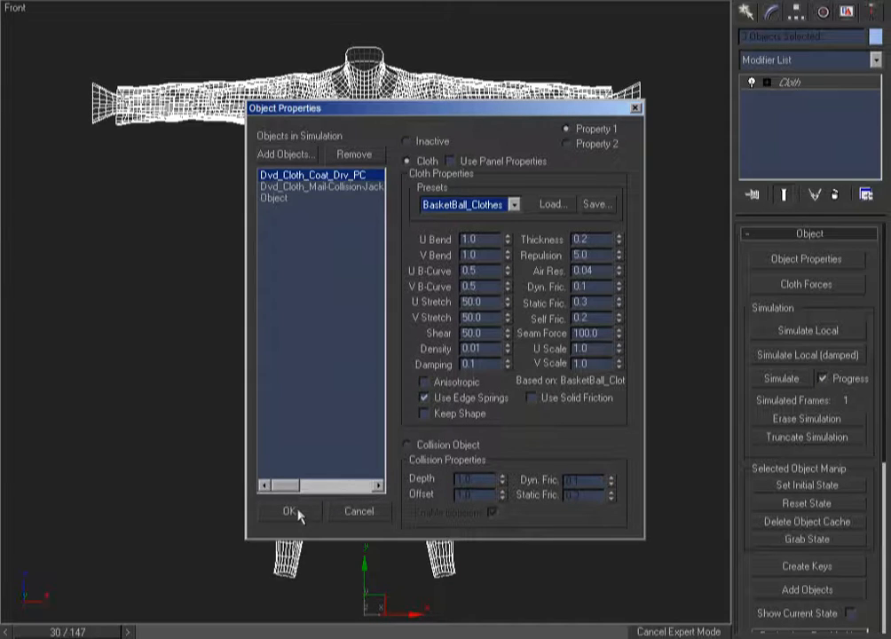
pyautogui.click(576, 254)
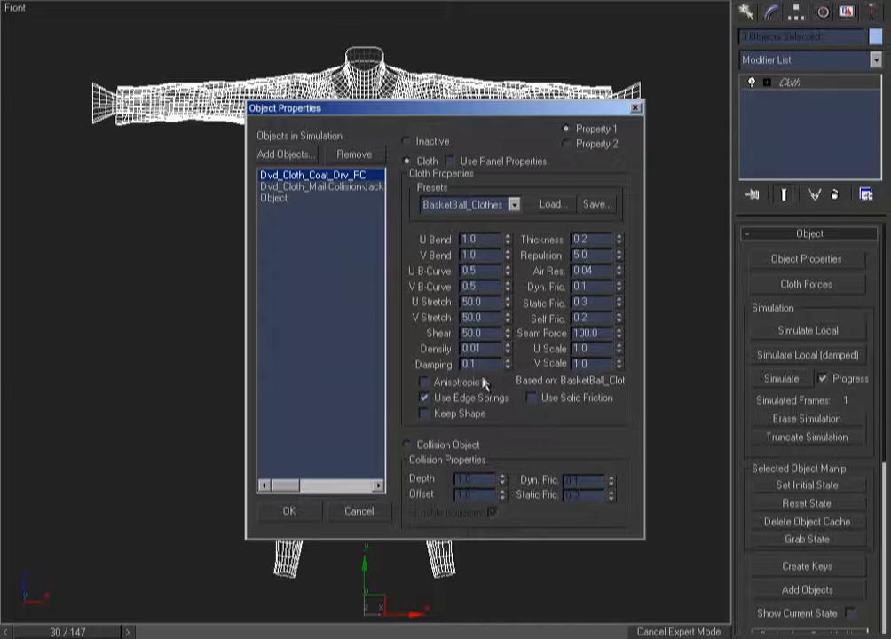
pyautogui.click(289, 511)
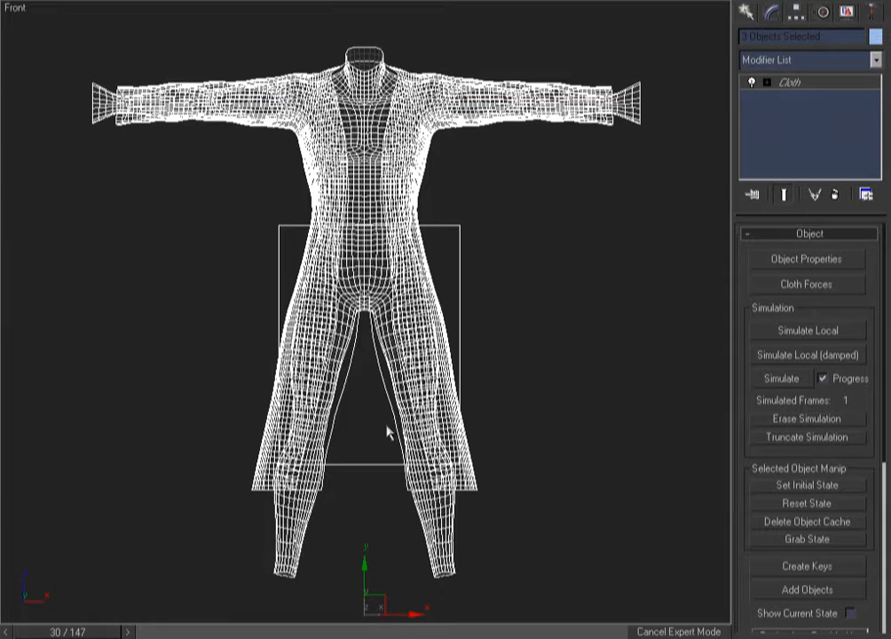
# Step: Widen the modifier settings to two columns and review the coat's cloth simulation parameters
pyautogui.moveTo(729, 258); pyautogui.dragTo(655, 284)
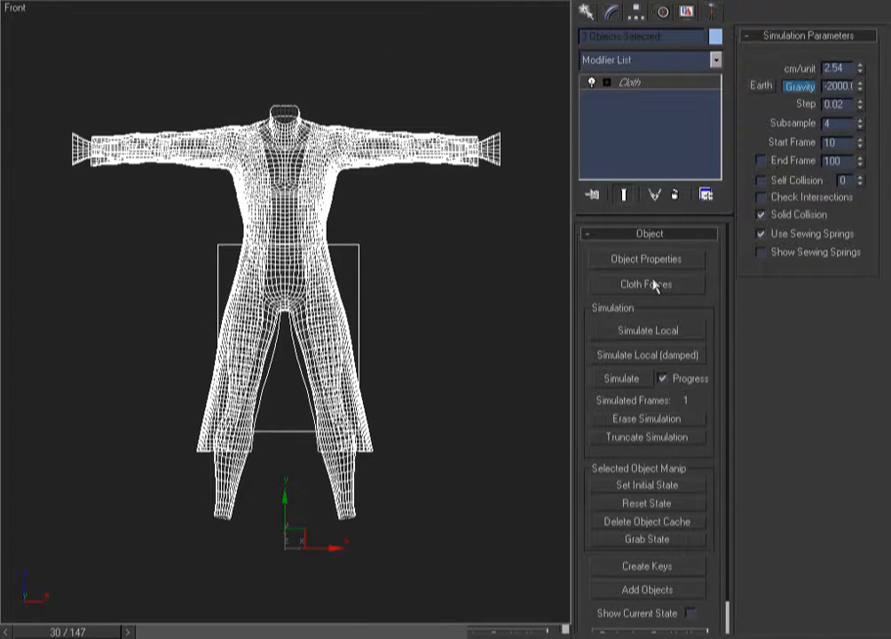
pyautogui.click(478, 340)
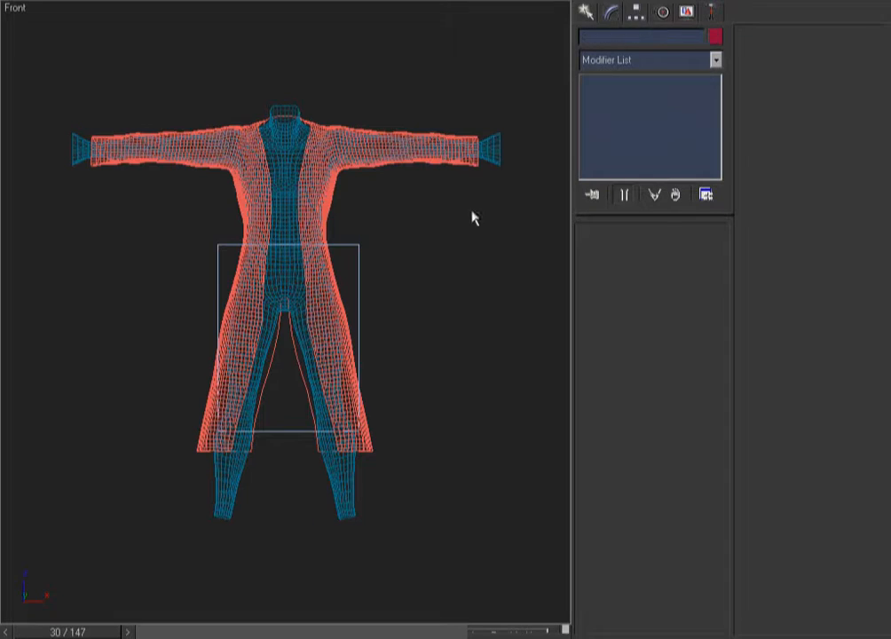
pyautogui.click(462, 163)
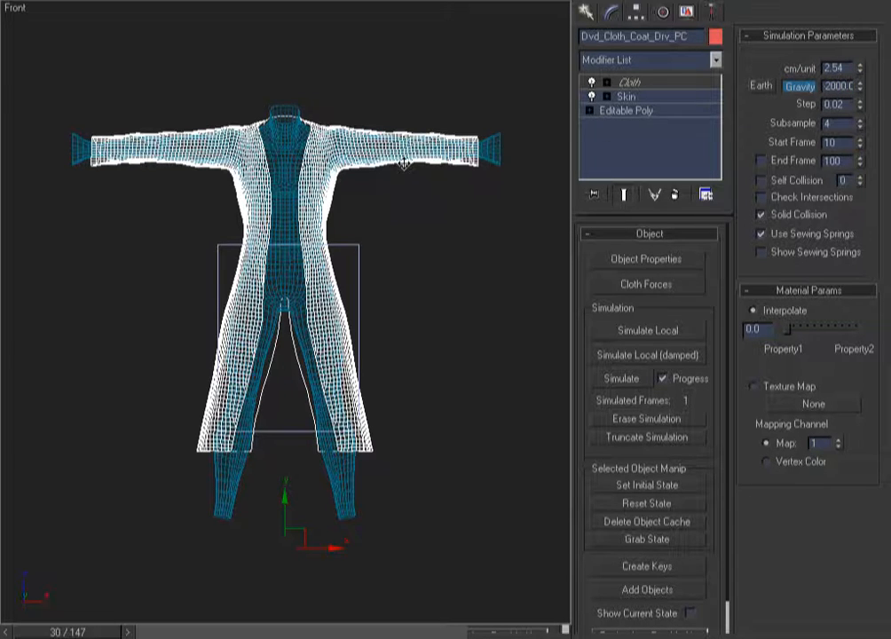
pyautogui.click(837, 123)
pyautogui.click(794, 236)
pyautogui.click(454, 260)
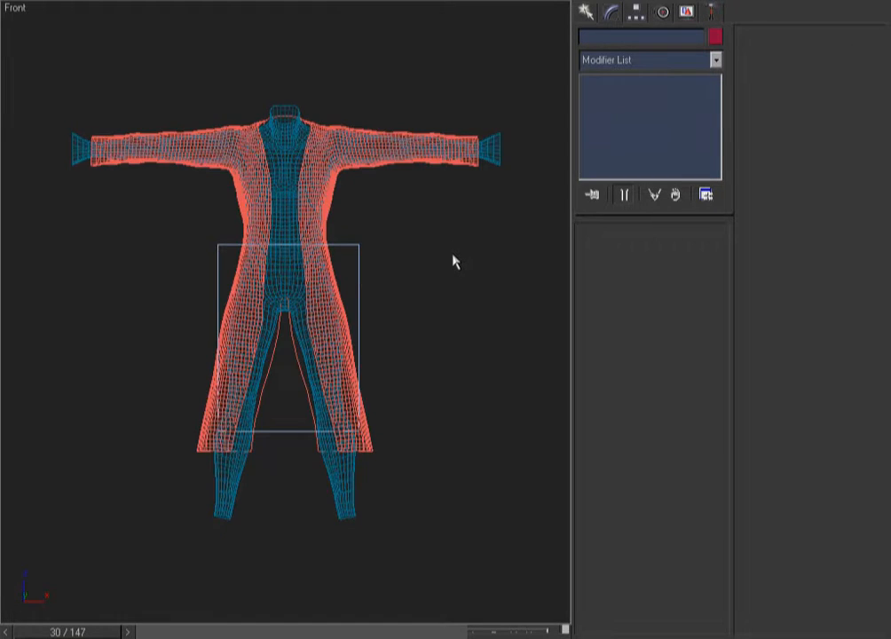
# Step: Isolate the chainmail driver with the leg collision mesh, and hide the Blank_XBip Pelvis_Def box
pyautogui.press('F3')
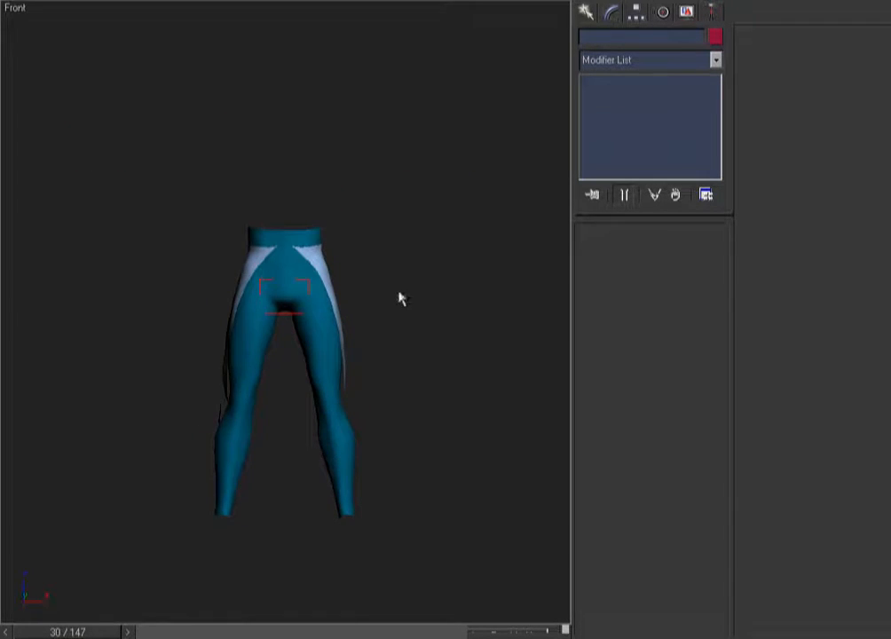
pyautogui.press('F3')
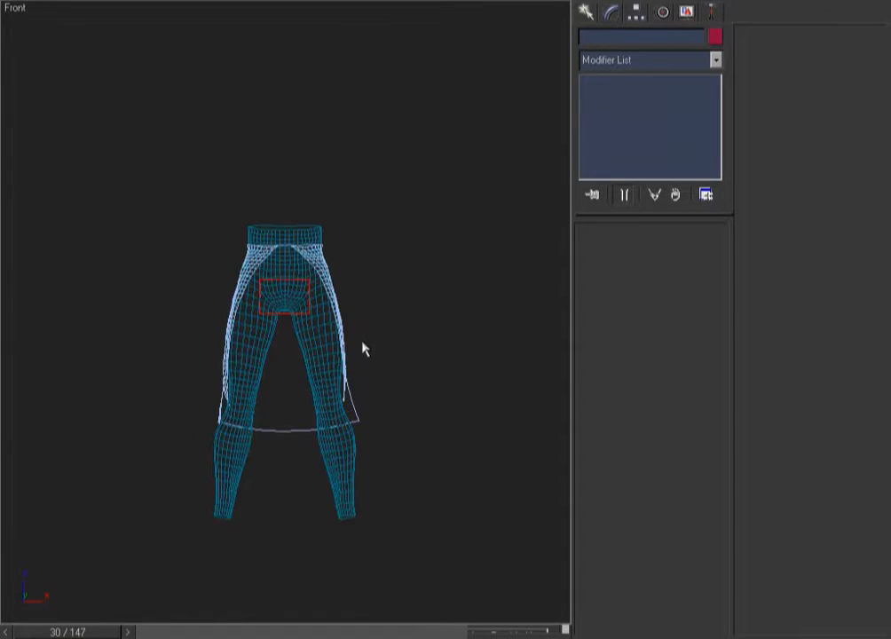
pyautogui.click(287, 313)
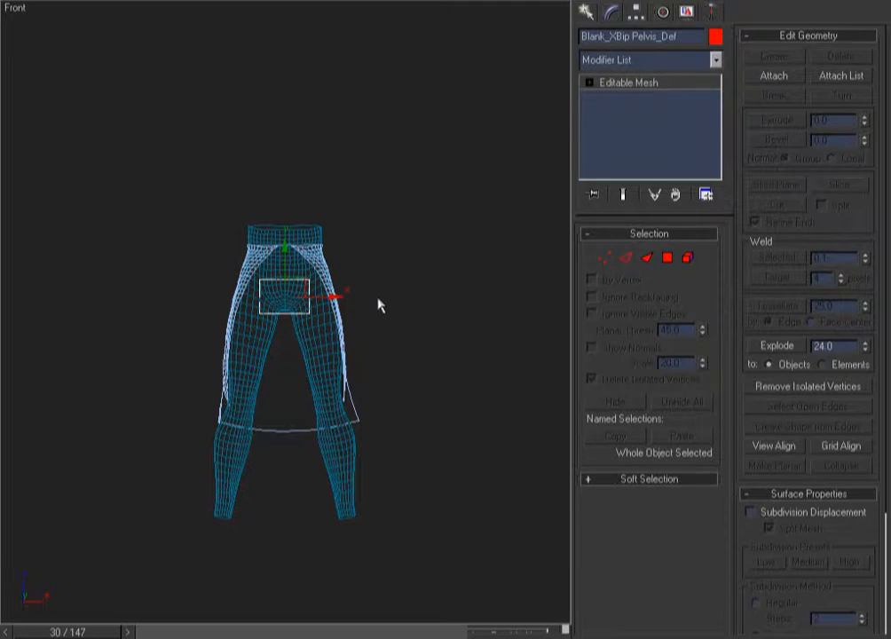
pyautogui.click(374, 321)
# Step: Set the Dvd_Cloth_Chainmail_Drv_PC cloth simulation to Gravity -3000 and Subsample 5, with Use Sewing Springs off
pyautogui.click(346, 347)
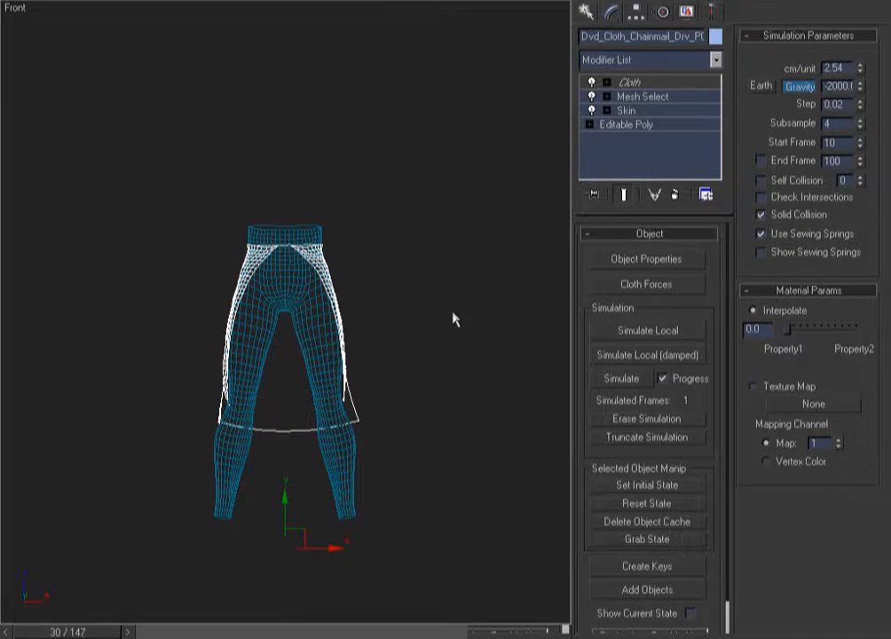
pyautogui.doubleClick(836, 86)
pyautogui.write('1')
pyautogui.write('3000')
pyautogui.press('Return')
pyautogui.click(851, 124)
pyautogui.click(761, 233)
# Step: Examine how the chainmail skirt sits over the leg collision mesh from front and back, in shaded and wireframe display
pyautogui.press('F3')
pyautogui.press('F3')
pyautogui.press('z')
pyautogui.press('F3')
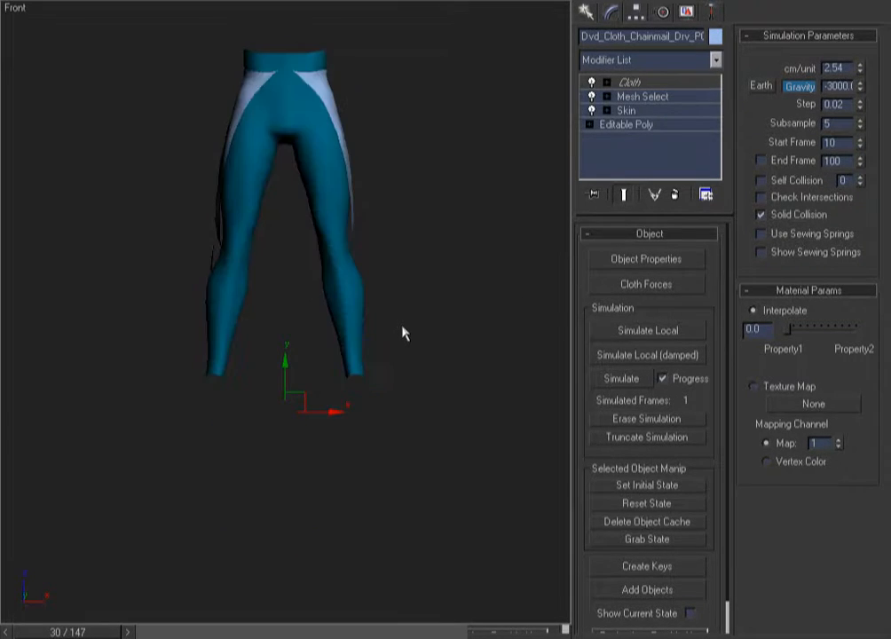
pyautogui.click(404, 333)
pyautogui.moveTo(403, 333); pyautogui.dragTo(424, 408, button='middle')
pyautogui.press('F3')
pyautogui.moveTo(412, 181); pyautogui.dragTo(300, 257)
pyautogui.keyDown('alt'); pyautogui.moveTo(454, 247); pyautogui.dragTo(187, 285, button='middle'); pyautogui.keyUp('alt')
pyautogui.press('F3')
pyautogui.hotkey('ctrl', 'w')
pyautogui.moveTo(183, 407)
pyautogui.mouseDown()
pyautogui.moveTo(389, 299)
pyautogui.moveTo(423, 262)
pyautogui.mouseUp()
pyautogui.press('F3')
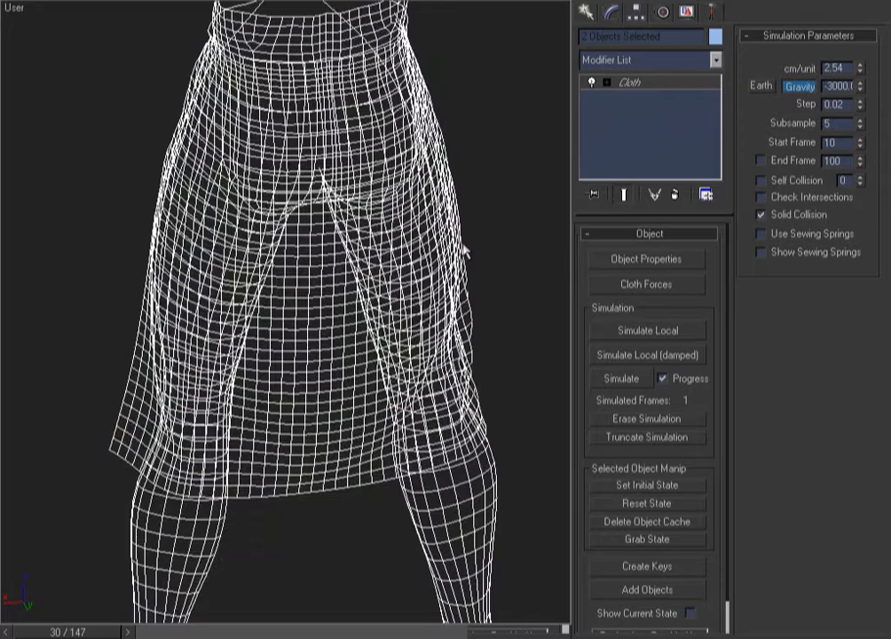
pyautogui.press('F3')
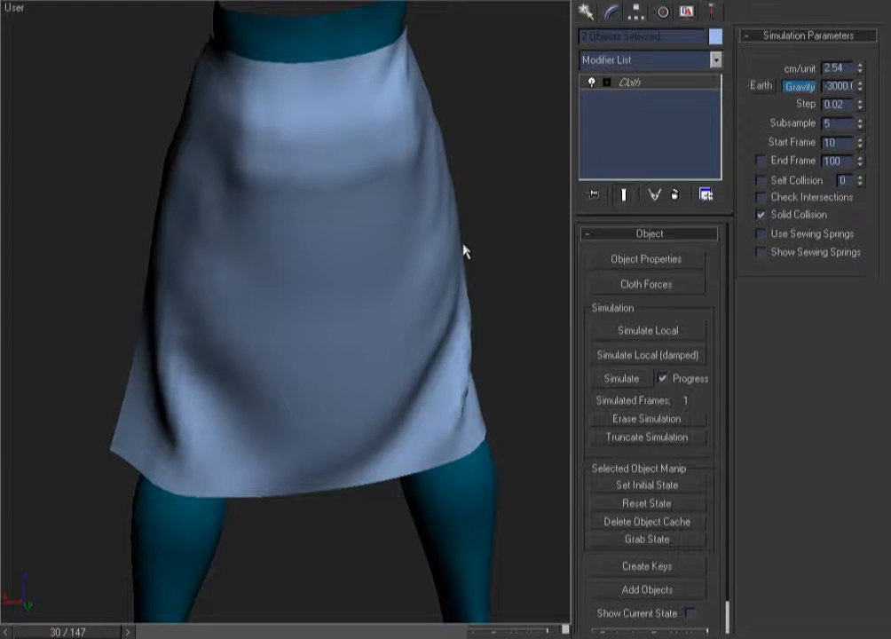
pyautogui.press('r')
pyautogui.press('f')
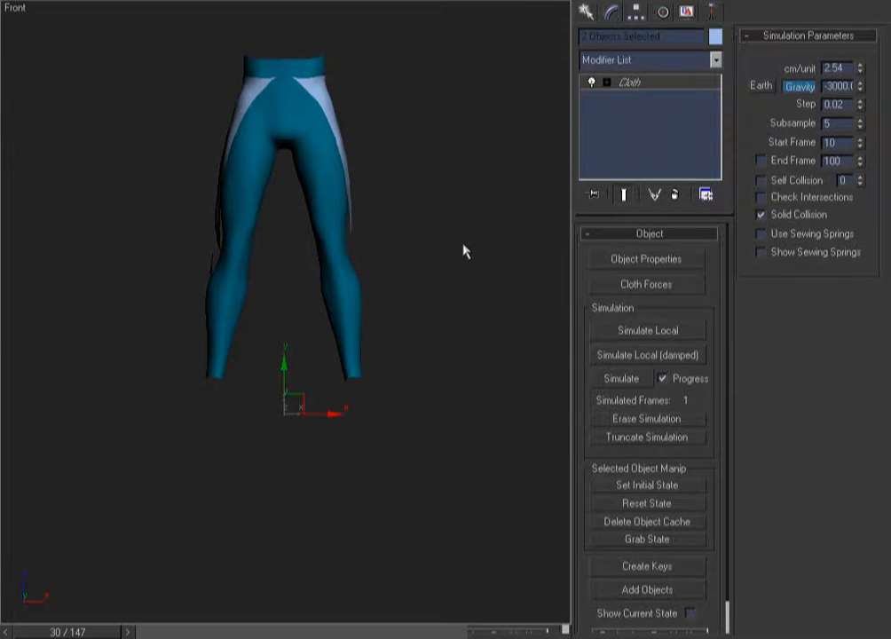
pyautogui.press('F3')
pyautogui.click(435, 100)
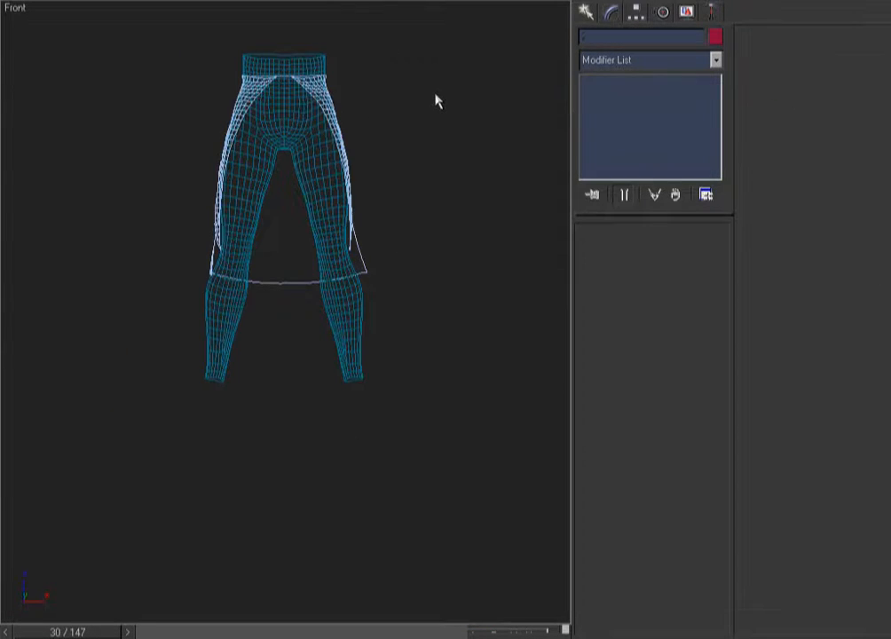
# Step: Leave isolation to bring back the coat, and look closely at its mesh around the armpit
pyautogui.hotkey('alt', 'q')
pyautogui.moveTo(429, 130); pyautogui.dragTo(413, 380, button='middle')
pyautogui.hotkey('ctrl', 'w')
pyautogui.moveTo(387, 144); pyautogui.dragTo(268, 341)
pyautogui.rightClick(295, 390)
pyautogui.press('F3')
pyautogui.press('F3')
pyautogui.moveTo(327, 391); pyautogui.dragTo(368, 373)
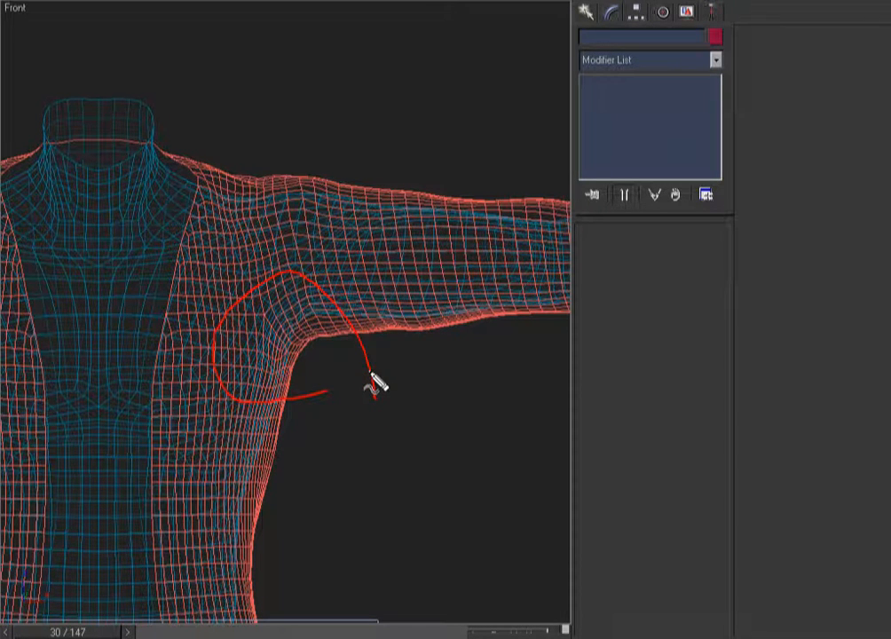
pyautogui.moveTo(373, 388); pyautogui.dragTo(375, 399)
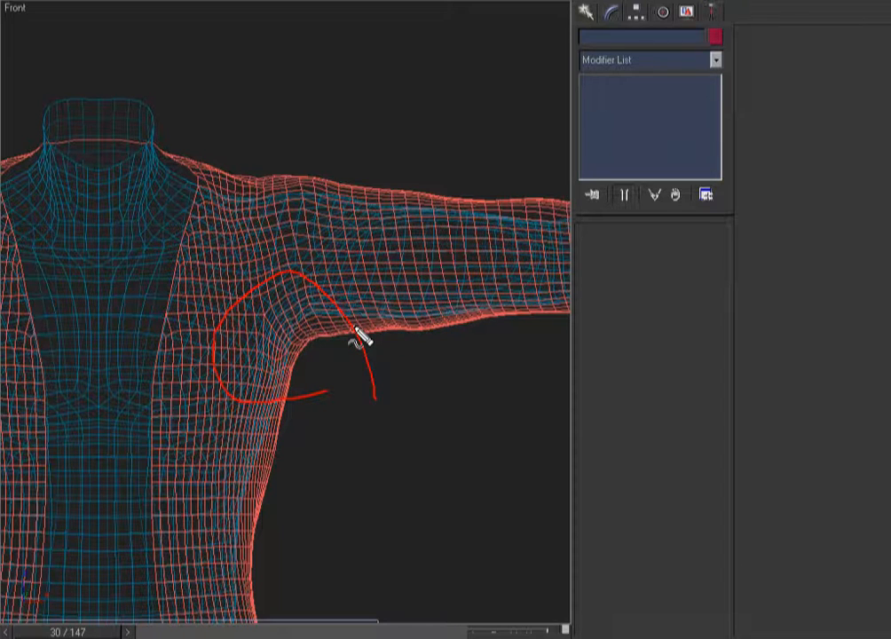
pyautogui.press('Escape')
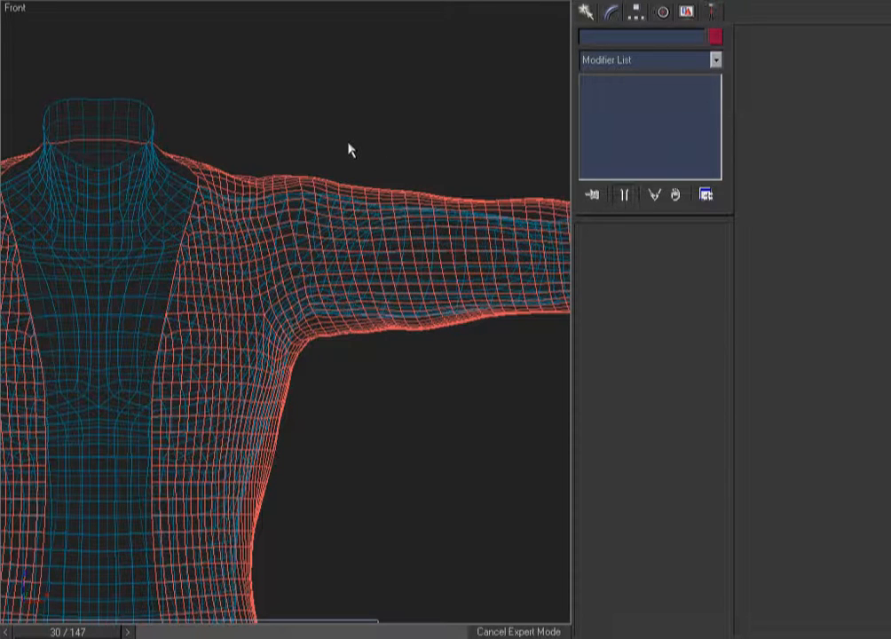
pyautogui.moveTo(396, 427); pyautogui.dragTo(326, 299, button='middle')
pyautogui.hotkey('ctrl', 'shift', 'd')
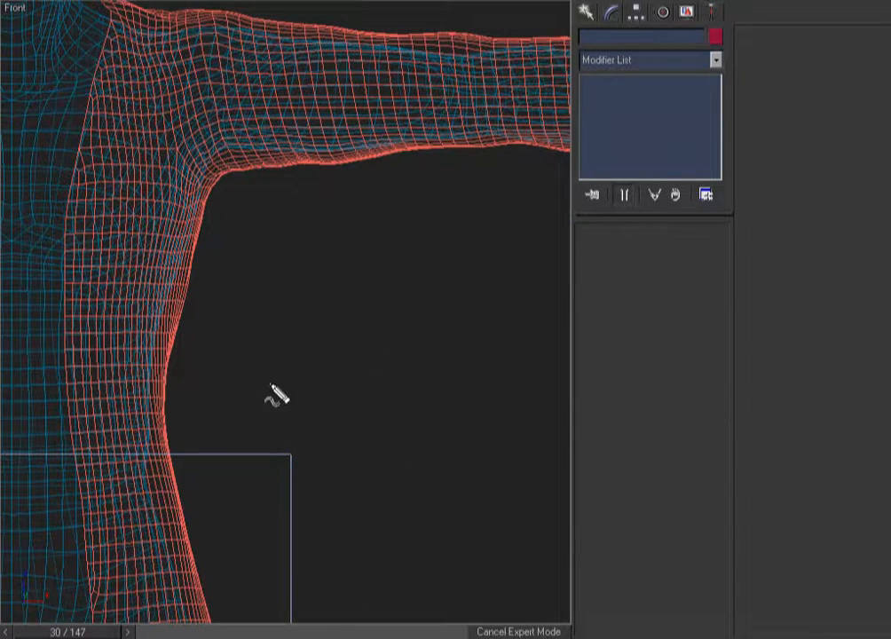
pyautogui.moveTo(251, 423)
pyautogui.mouseDown()
pyautogui.moveTo(316, 296)
pyautogui.moveTo(458, 278)
pyautogui.mouseUp()
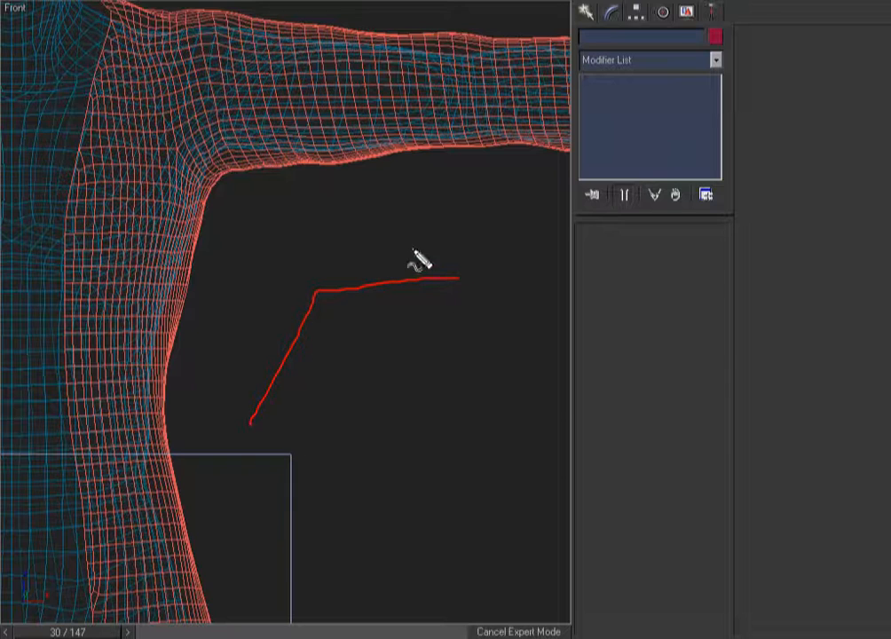
pyautogui.moveTo(158, 502)
pyautogui.mouseDown()
pyautogui.moveTo(222, 405)
pyautogui.moveTo(405, 243)
pyautogui.moveTo(580, 257)
pyautogui.mouseUp()
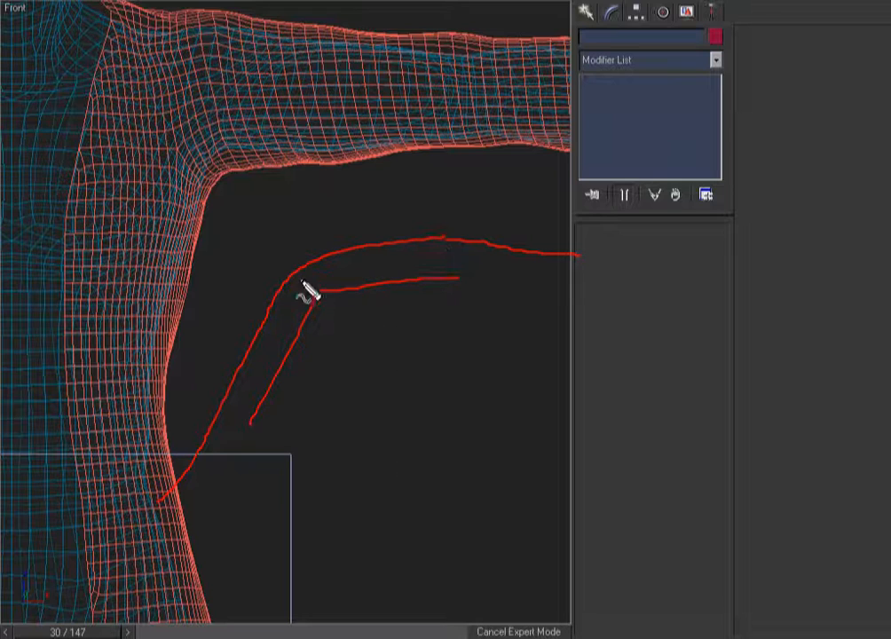
pyautogui.moveTo(354, 213)
pyautogui.mouseDown()
pyautogui.moveTo(384, 252)
pyautogui.moveTo(399, 213)
pyautogui.mouseUp()
pyautogui.hotkey('ctrl', 'shift', 'd')
pyautogui.hotkey('ctrl', 'shift', 'd')
pyautogui.moveTo(203, 415)
pyautogui.mouseDown()
pyautogui.moveTo(201, 425)
pyautogui.moveTo(314, 273)
pyautogui.moveTo(407, 250)
pyautogui.moveTo(473, 449)
pyautogui.mouseUp()
pyautogui.hotkey('ctrl', 'shift', 'd')
pyautogui.hotkey('ctrl', 'shift', 'd')
pyautogui.moveTo(208, 435)
pyautogui.mouseDown()
pyautogui.moveTo(295, 282)
pyautogui.moveTo(418, 299)
pyautogui.moveTo(485, 440)
pyautogui.mouseUp()
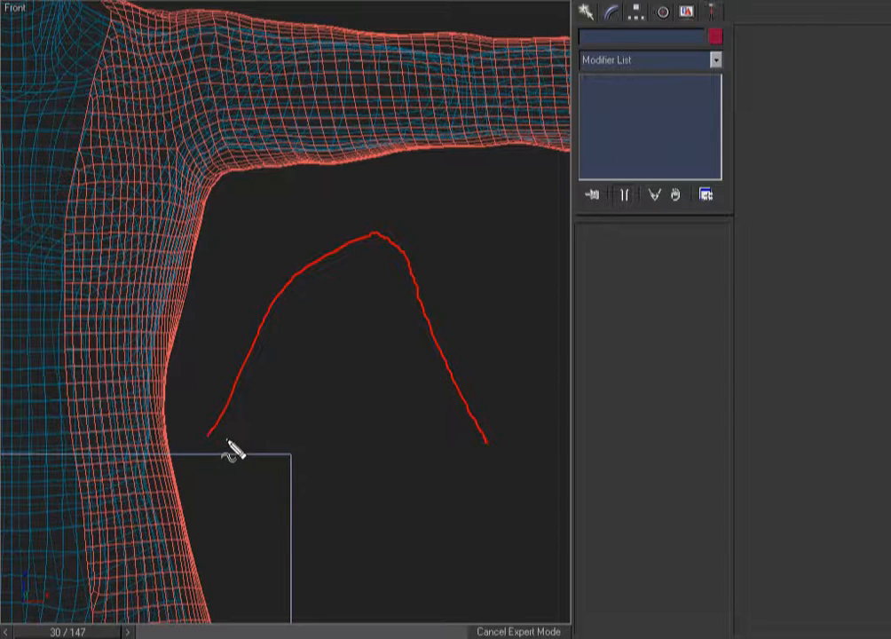
pyautogui.moveTo(224, 435)
pyautogui.mouseDown()
pyautogui.moveTo(320, 288)
pyautogui.moveTo(579, 280)
pyautogui.mouseUp()
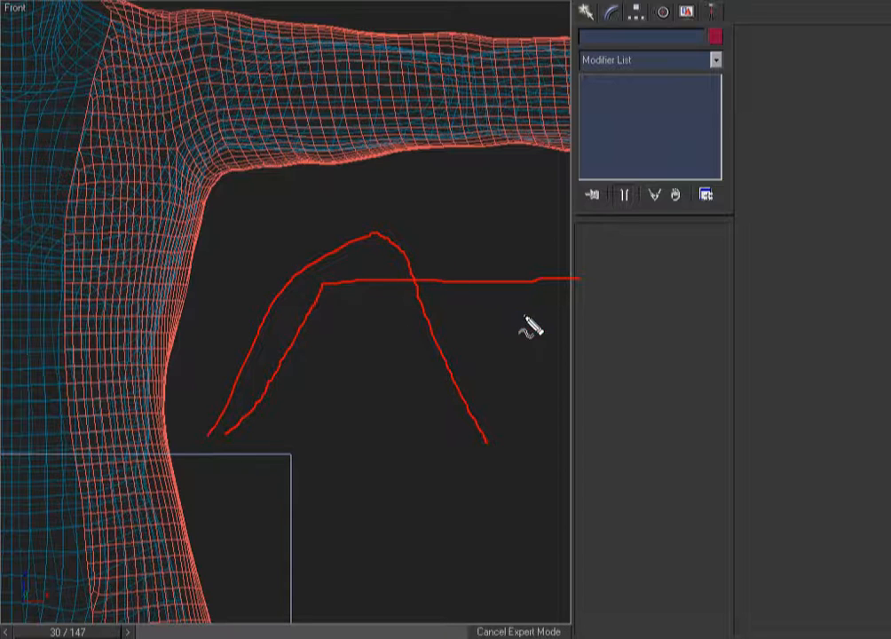
pyautogui.moveTo(420, 259); pyautogui.dragTo(413, 320)
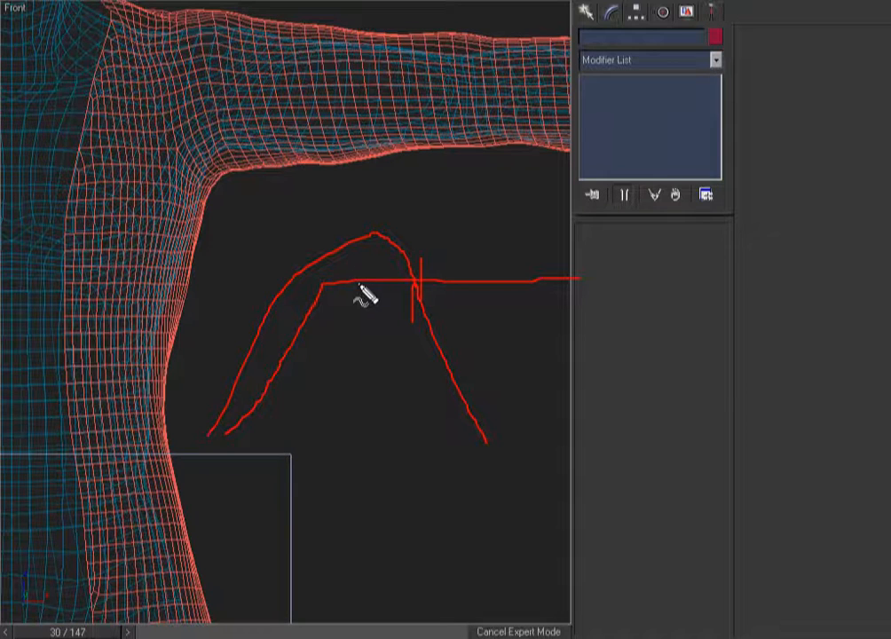
pyautogui.moveTo(348, 289); pyautogui.dragTo(557, 290)
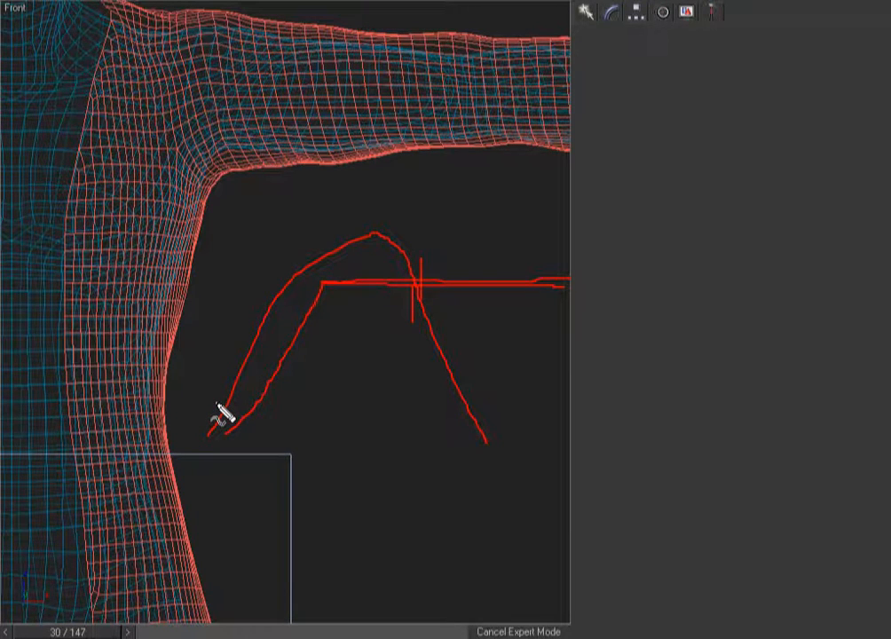
pyautogui.moveTo(184, 426)
pyautogui.mouseDown()
pyautogui.moveTo(218, 372)
pyautogui.moveTo(404, 205)
pyautogui.moveTo(570, 357)
pyautogui.moveTo(204, 417)
pyautogui.moveTo(282, 349)
pyautogui.moveTo(377, 308)
pyautogui.moveTo(477, 315)
pyautogui.moveTo(539, 452)
pyautogui.mouseUp()
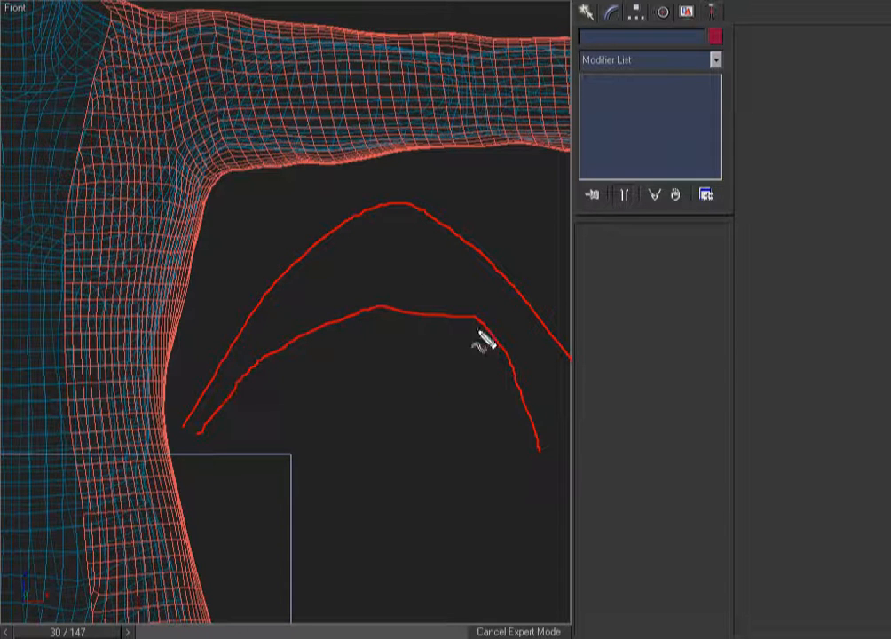
pyautogui.press('Escape')
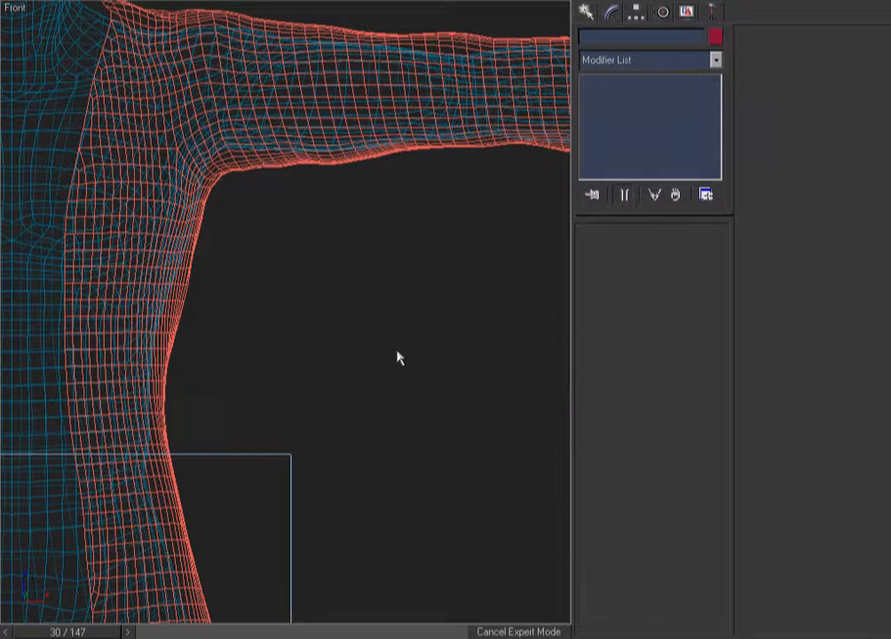
# Step: Inspect the gap between the coat and the body mesh at the armpit in close-up wireframe
pyautogui.hotkey('ctrl', 'w')
pyautogui.moveTo(160, 132); pyautogui.dragTo(271, 248)
pyautogui.rightClick(272, 249)
pyautogui.press('F3')
pyautogui.press('F3')
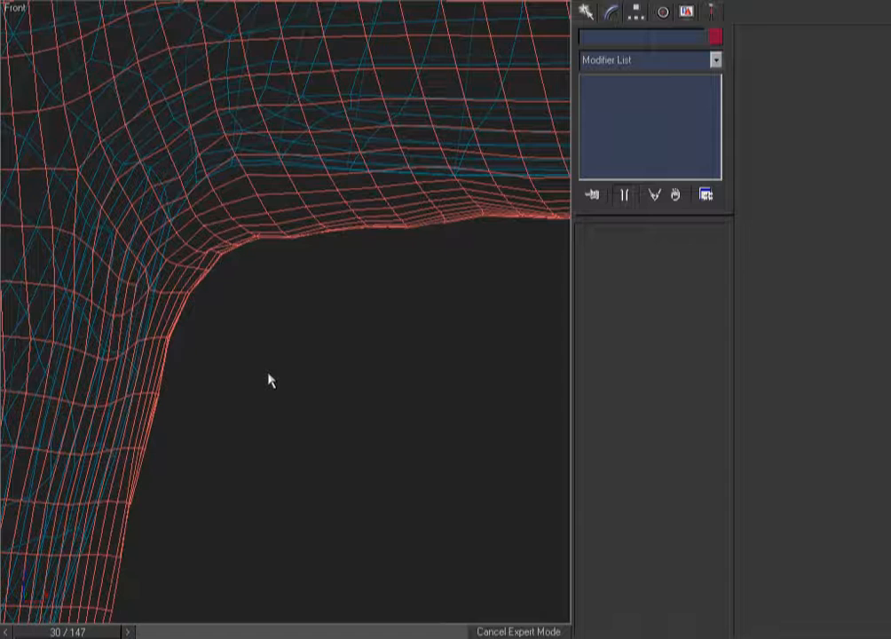
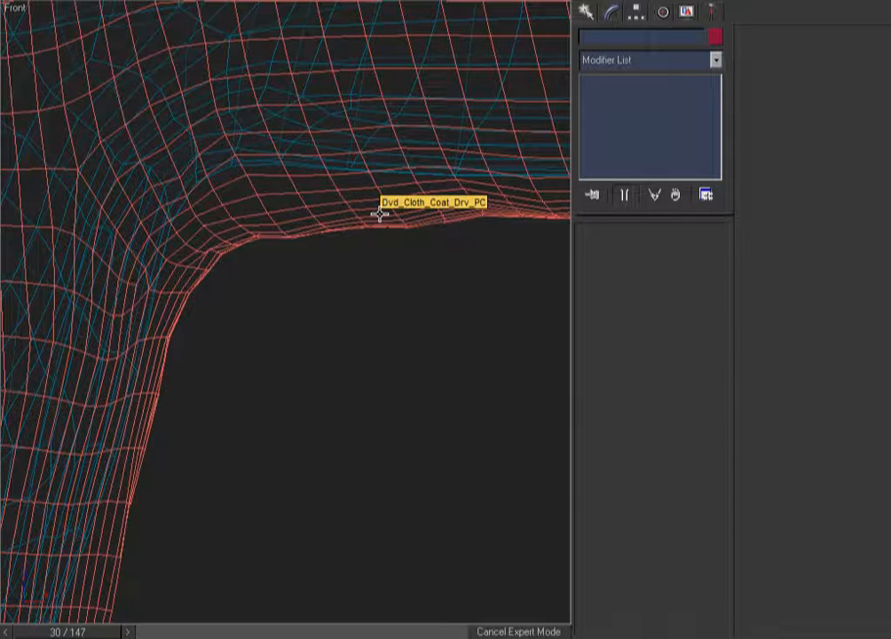
# Step: Compare the whole coat and its shoulder area with the underlying body mesh in shaded and wireframe display
pyautogui.press('z')
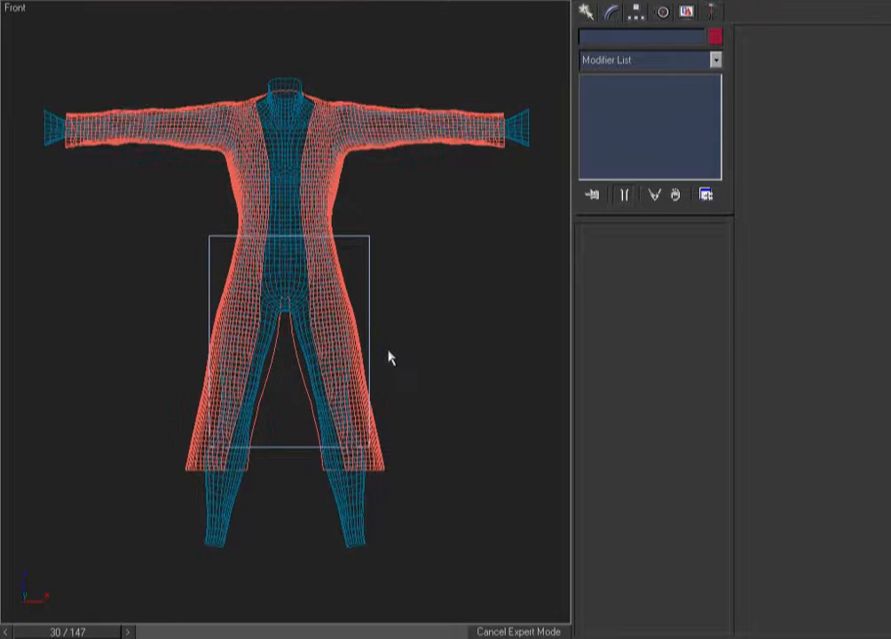
pyautogui.press('F3')
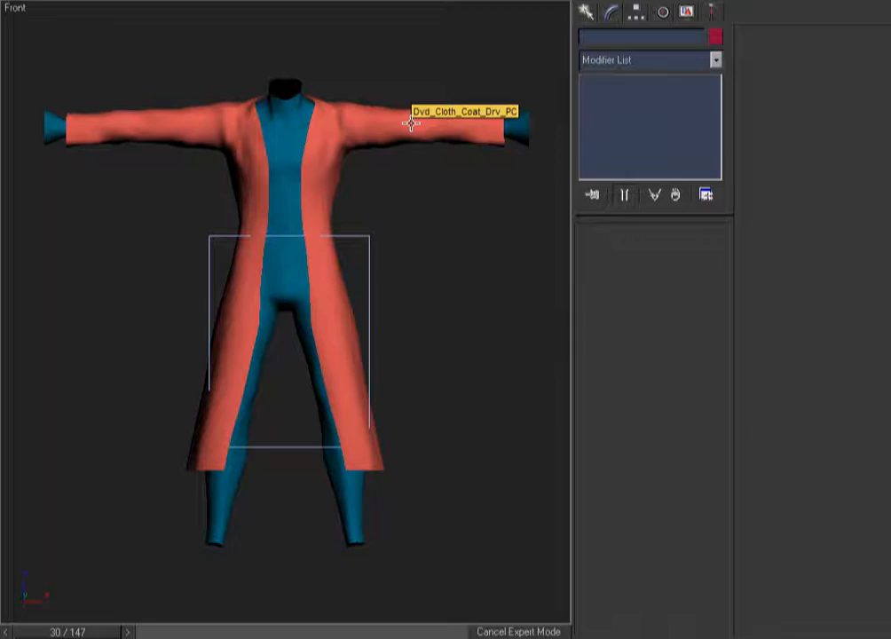
pyautogui.press('F3')
pyautogui.hotkey('ctrl', 'w')
pyautogui.moveTo(404, 55)
pyautogui.mouseDown()
pyautogui.moveTo(192, 227)
pyautogui.moveTo(168, 233)
pyautogui.mouseUp()
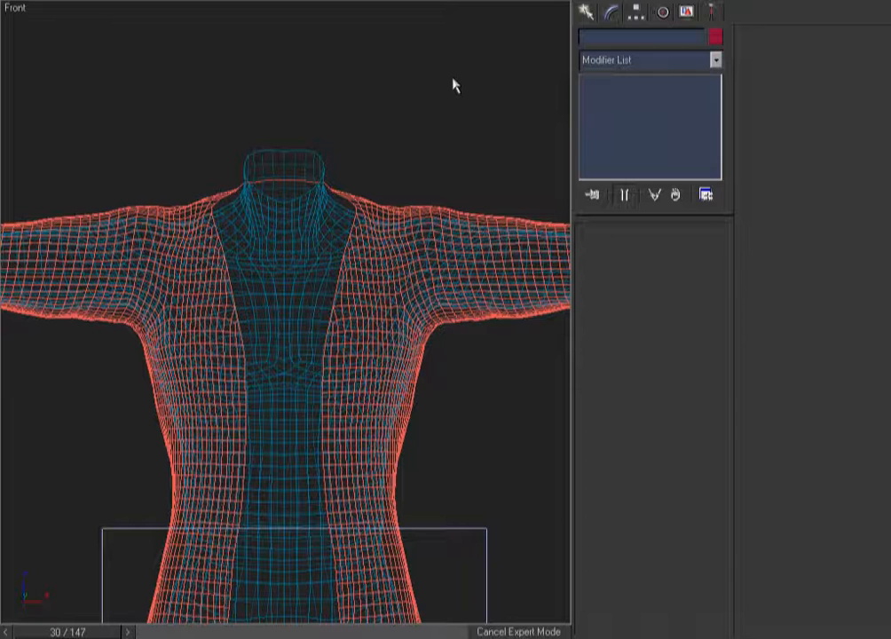
pyautogui.press('F3')
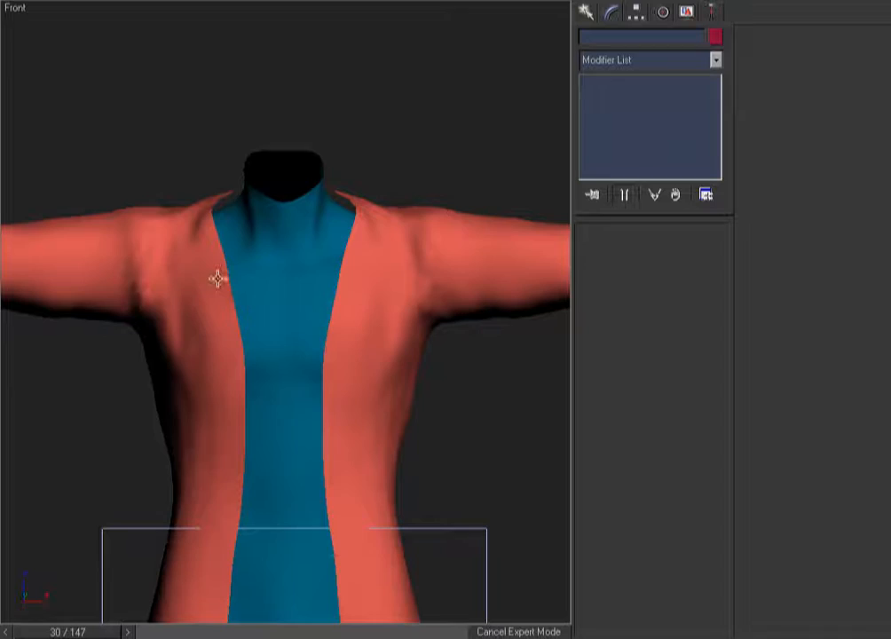
pyautogui.press('F3')
pyautogui.press('F3')
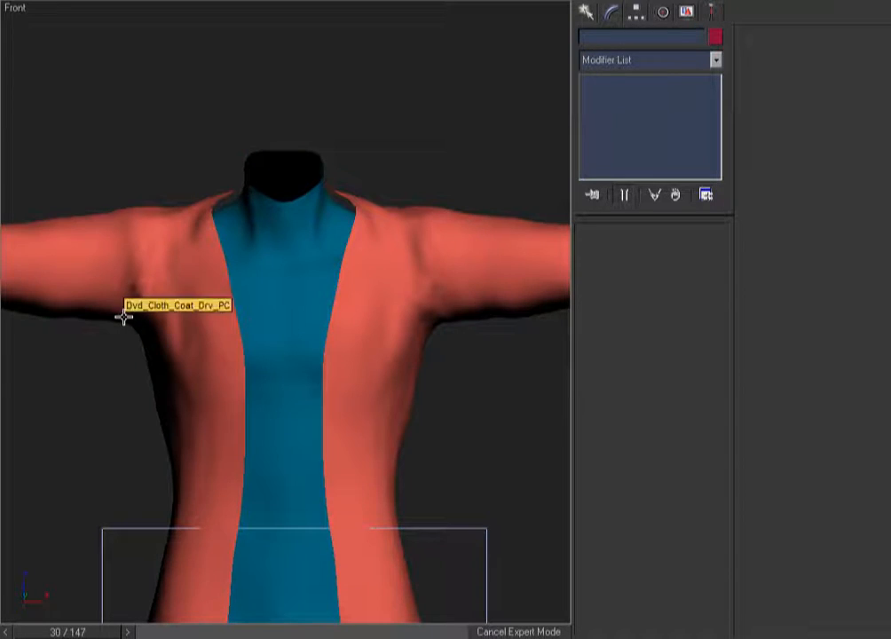
pyautogui.press('F3')
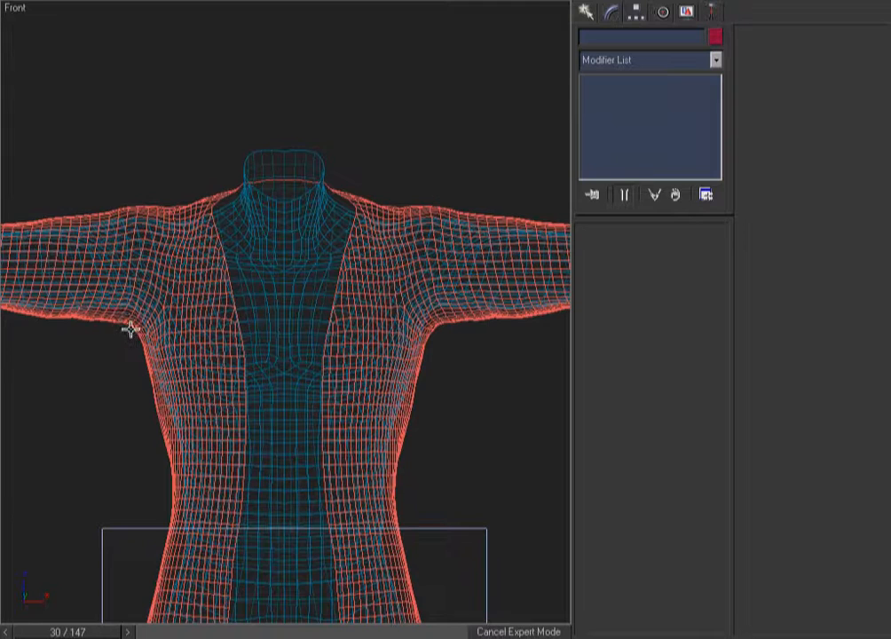
pyautogui.press('F3')
pyautogui.moveTo(401, 399); pyautogui.dragTo(421, 294, button='middle')
pyautogui.scroll(-2, 419, 297)
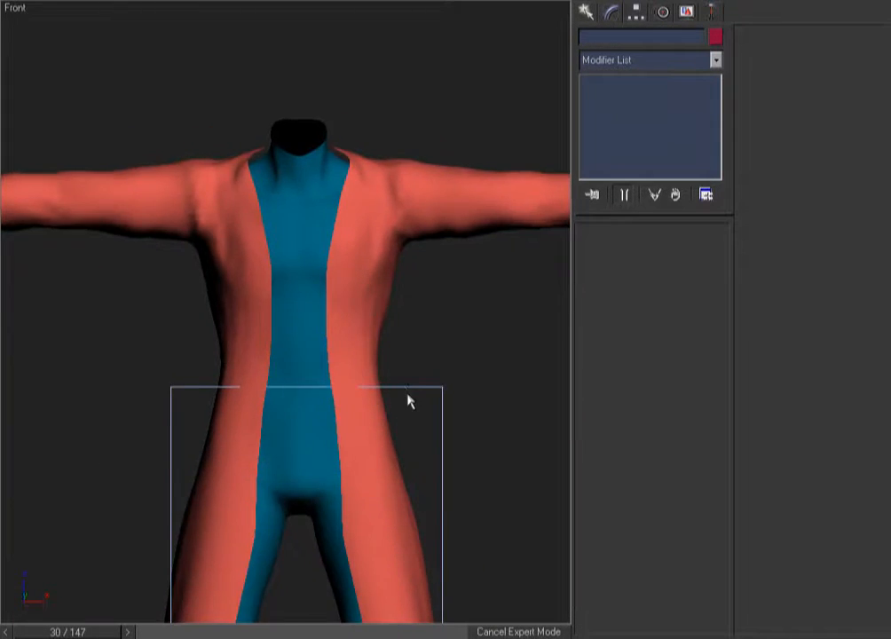
pyautogui.scroll(-2, 407, 312)
pyautogui.scroll(-2, 425, 327)
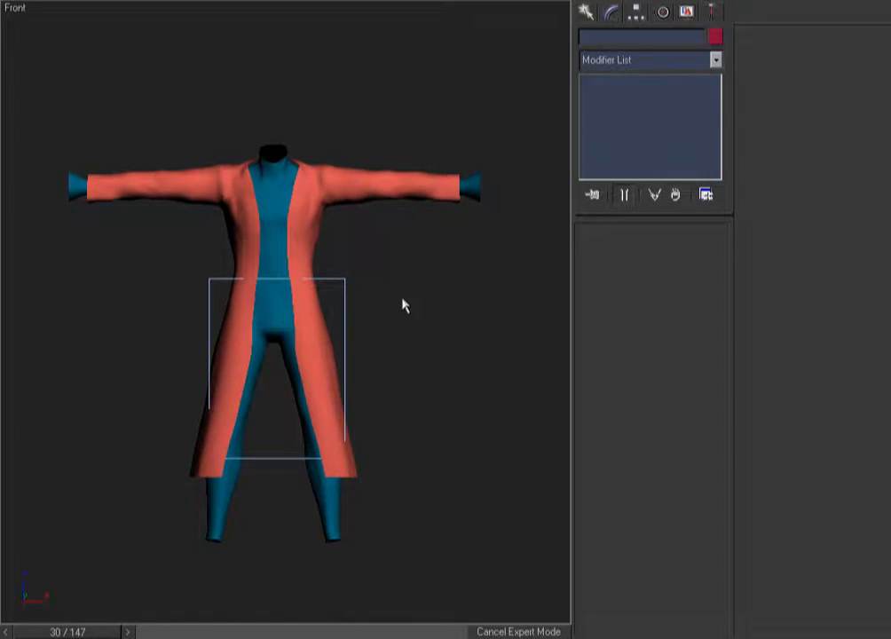
pyautogui.press('F3')
pyautogui.scroll(2, 404, 305)
pyautogui.press('F3')
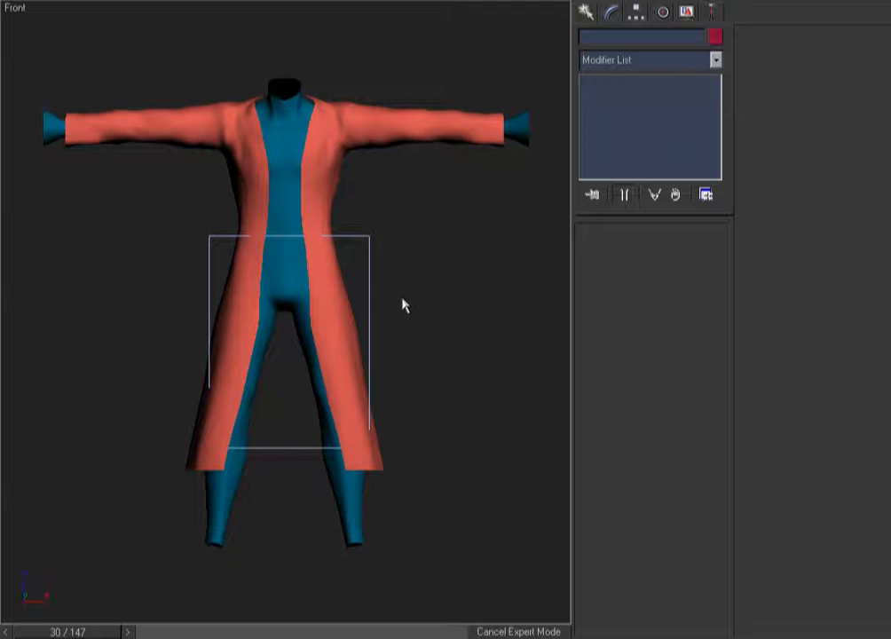
pyautogui.press('F3')
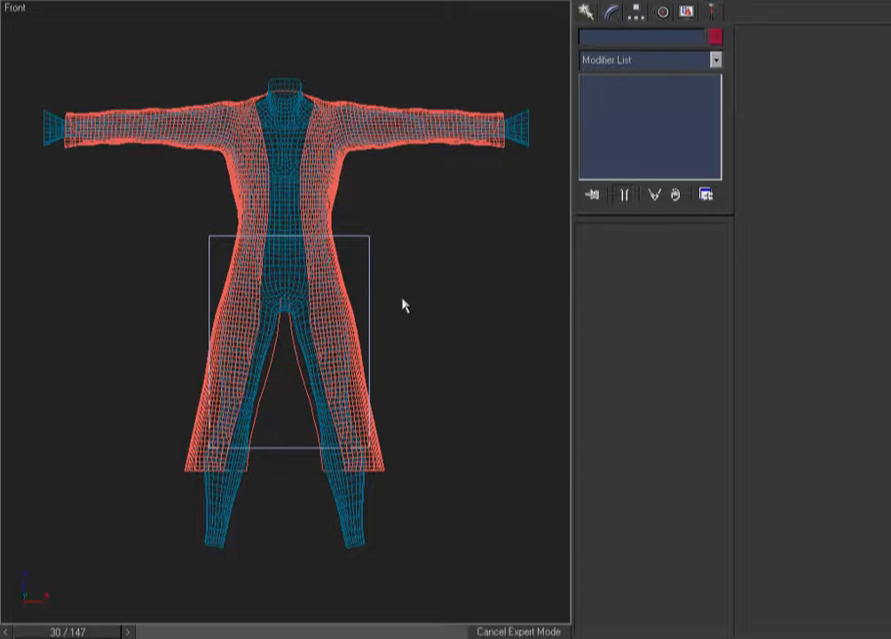
# Step: Display the Mail-Collision-Jacket as a full mesh instead of a bounding box, then deselect it
pyautogui.moveTo(418, 225); pyautogui.dragTo(355, 271)
pyautogui.click(494, 266)
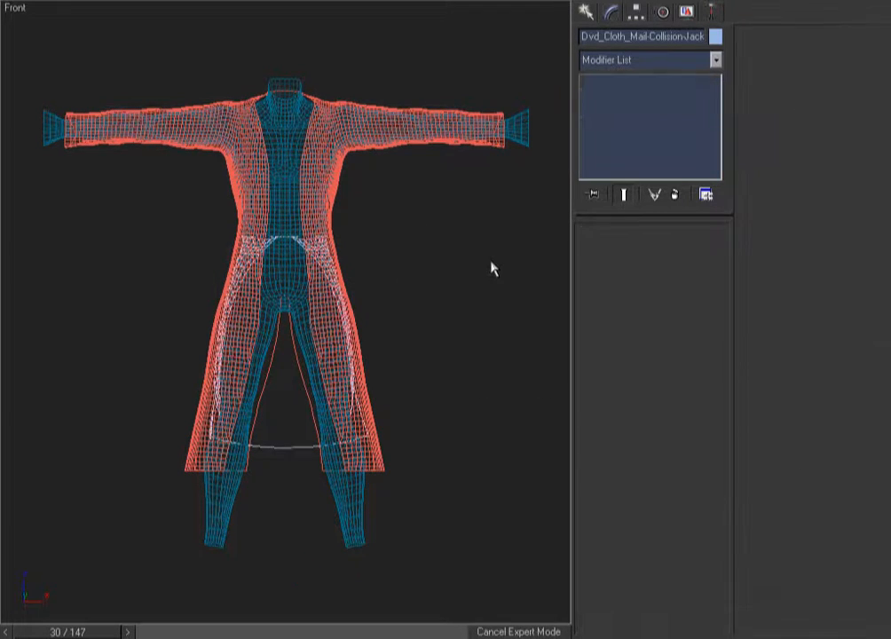
pyautogui.press('F3')
pyautogui.press('F3')
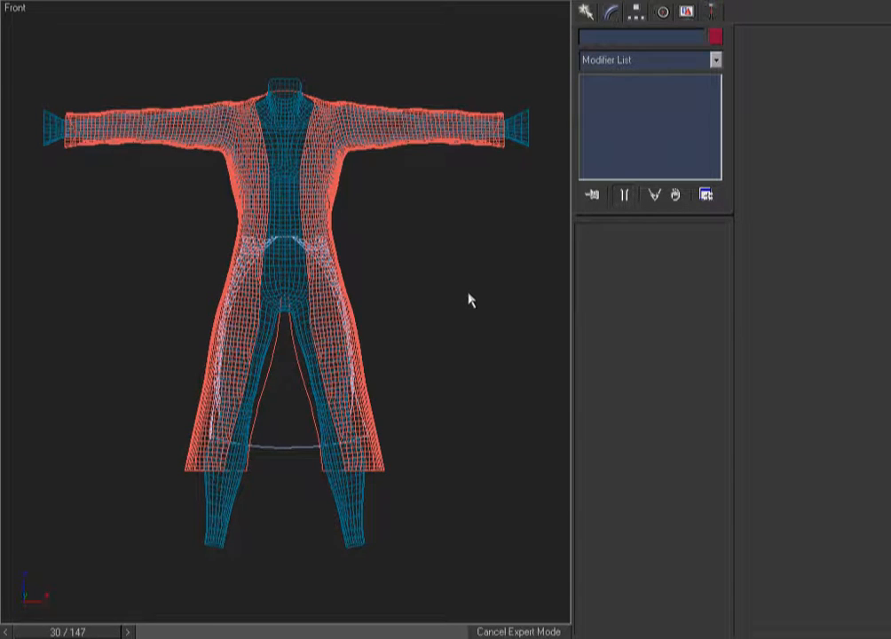
# Step: Undo the recent visibility changes one by one until the full body and the biped rig are back
pyautogui.press('F3')
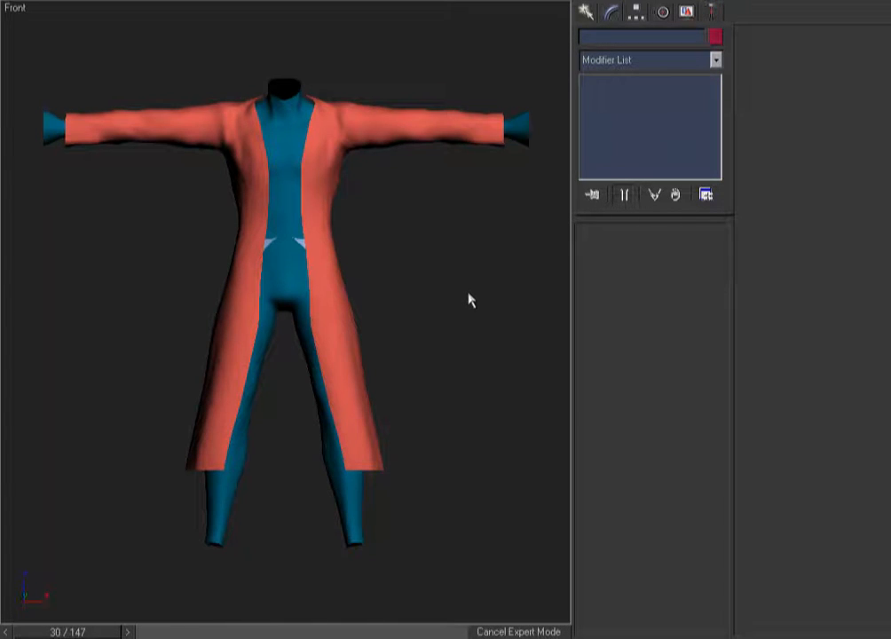
pyautogui.hotkey('ctrl', 'z')
pyautogui.hotkey('ctrl', 'z')
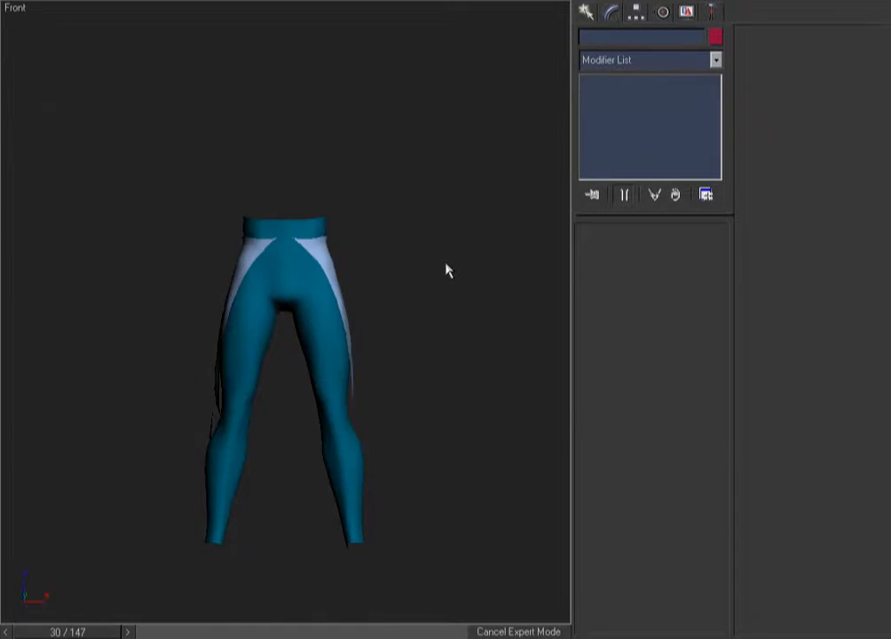
pyautogui.press('F3')
pyautogui.press('F3')
pyautogui.hotkey('ctrl', 'z')
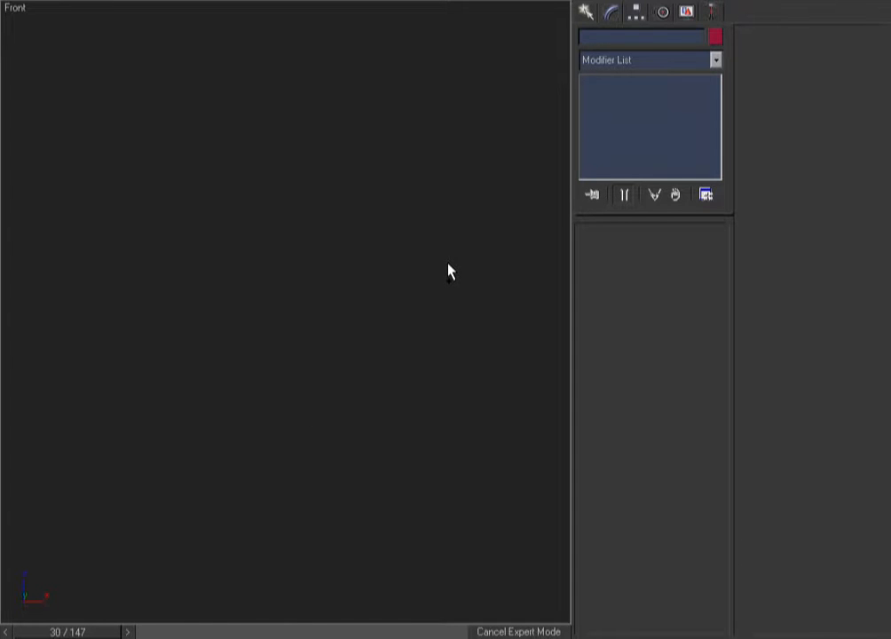
pyautogui.hotkey('ctrl', 'z')
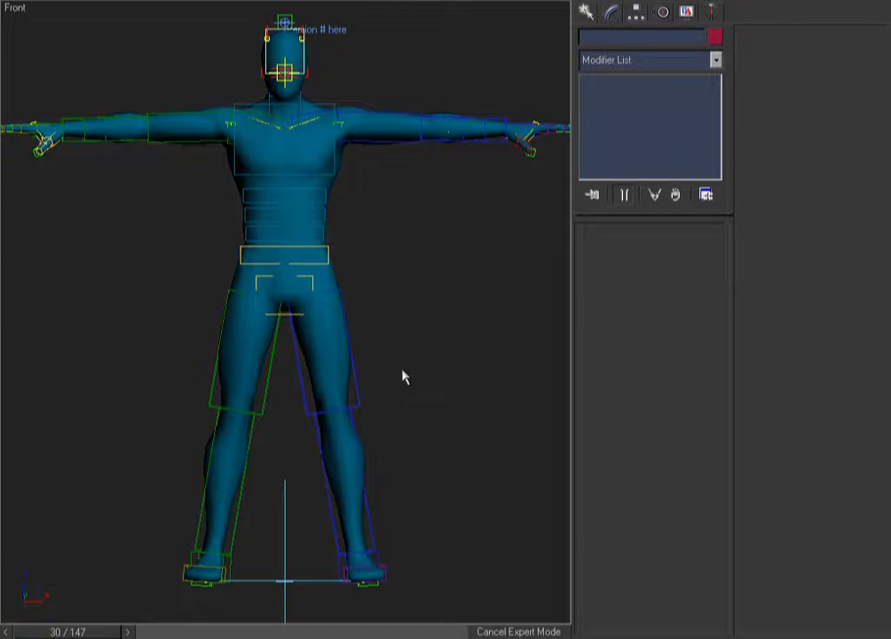
# Step: Select all the selectable biped rig objects and isolate them, then clear the selection
pyautogui.click(357, 381)
pyautogui.hotkey('ctrl', 'a')
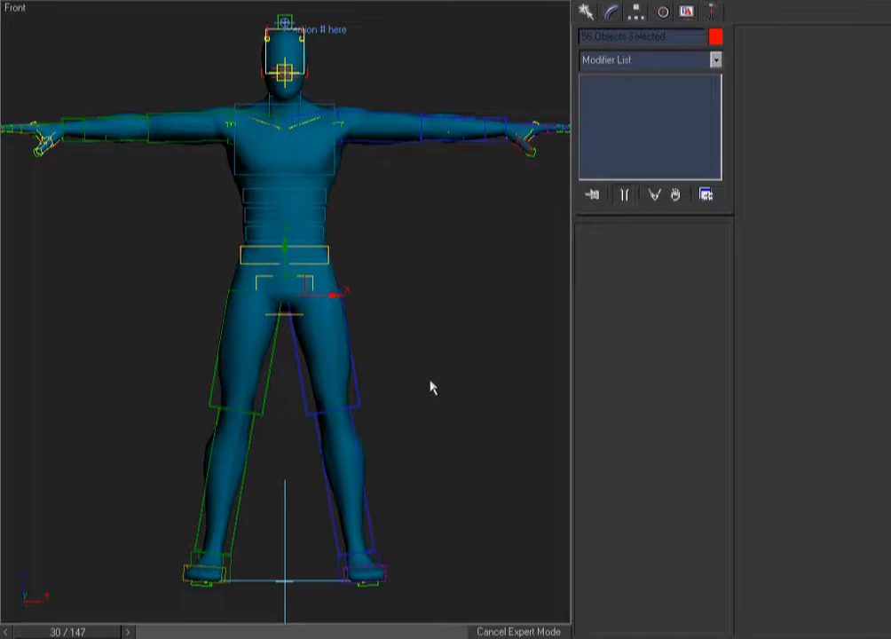
pyautogui.hotkey('alt', 'q')
pyautogui.click(462, 339)
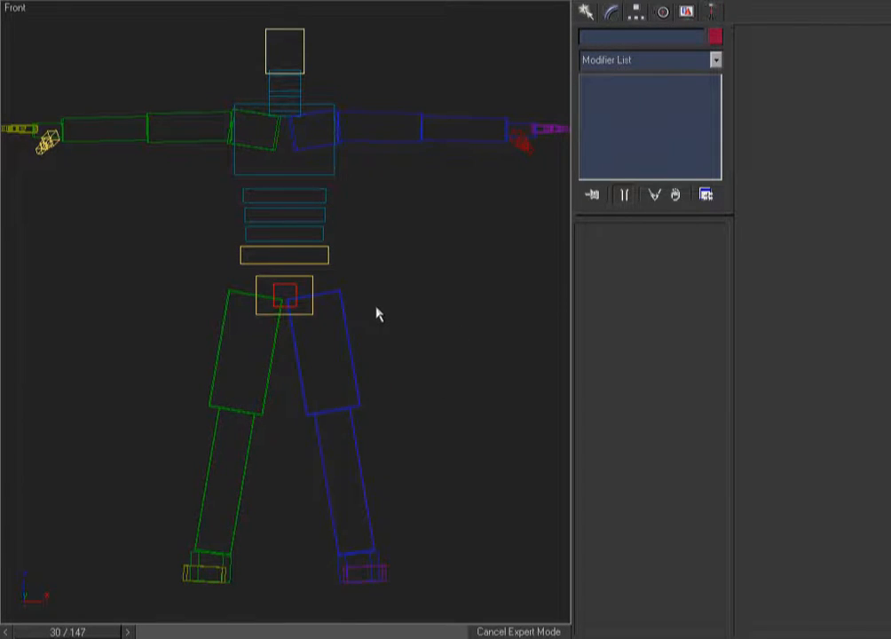
# Step: Bring the coat, chainmail and body geometry back alongside the biped and display it in wireframe
pyautogui.hotkey('shift', 'g')
pyautogui.press('F3')
pyautogui.press('F3')
pyautogui.press('F3')
# Step: Select the Blank_Bip COM object at the pelvis and take the biped out of figure mode to restore its animation
pyautogui.hotkey('ctrl', 'w')
pyautogui.moveTo(323, 269); pyautogui.dragTo(244, 343)
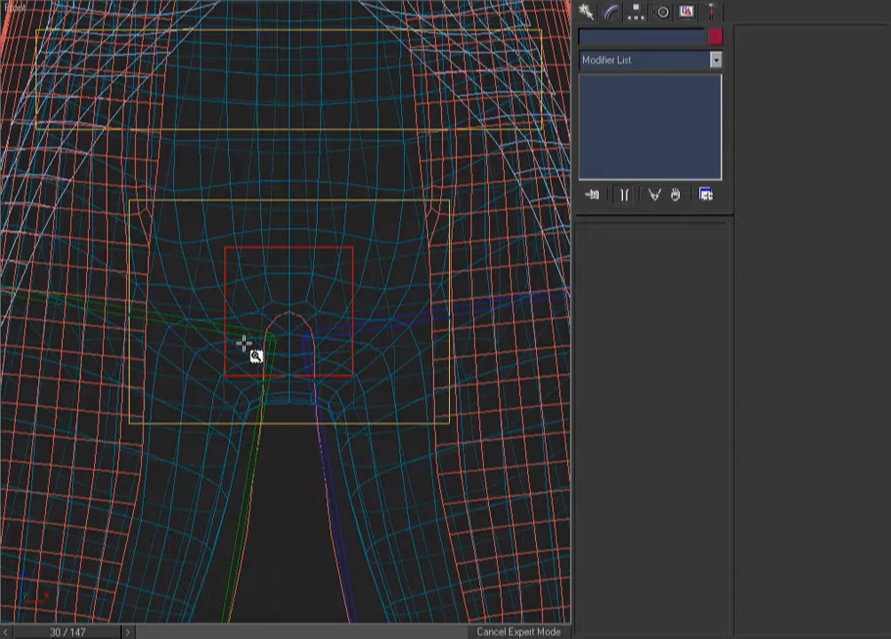
pyautogui.click(328, 247)
pyautogui.hotkey('ctrl', 'alt', 'z')
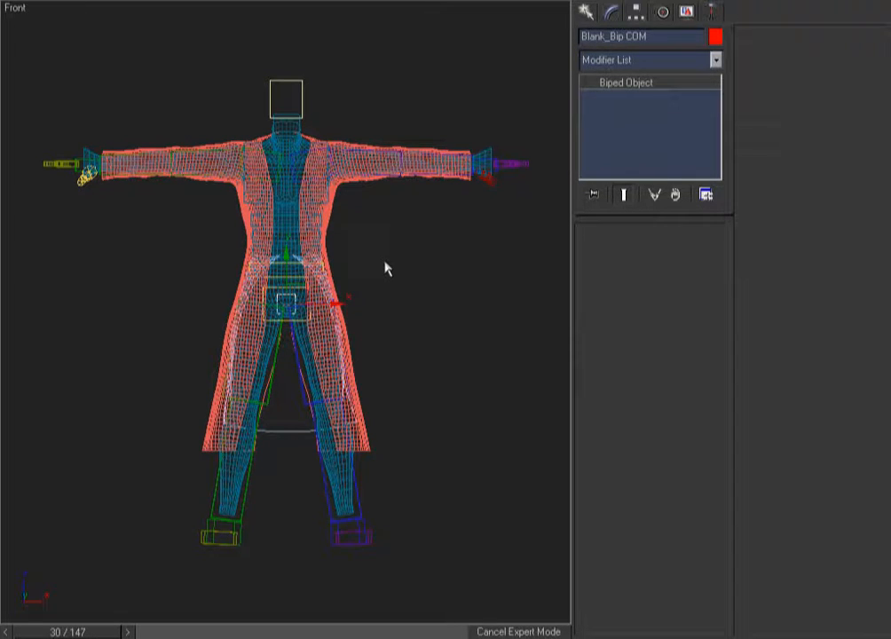
pyautogui.hotkey('alt', 'f')
pyautogui.moveTo(571, 254); pyautogui.dragTo(733, 249)
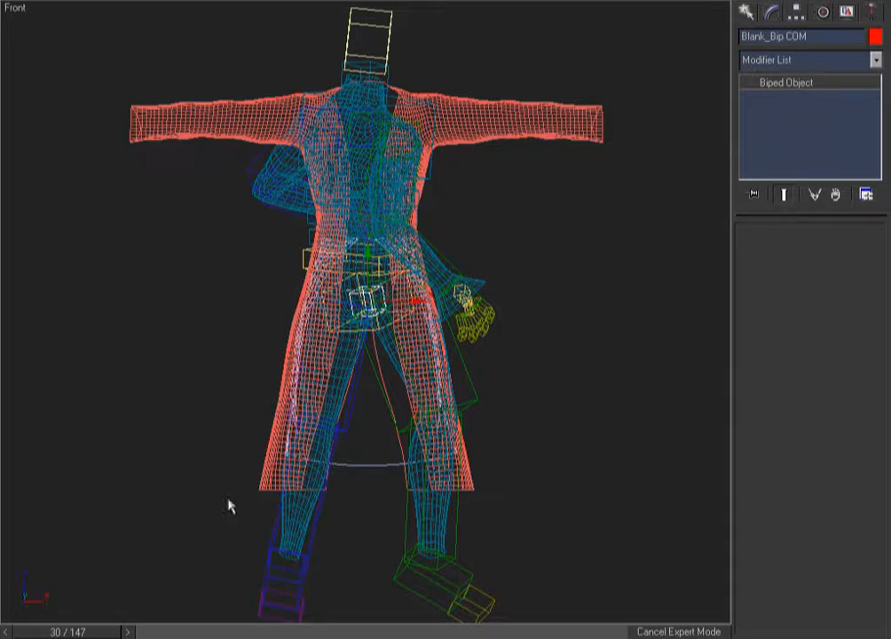
# Step: Scrub the biped's motion through to frame 177 and review it from the back in shaded and wireframe display, returning to frame 30
pyautogui.moveTo(94, 634)
pyautogui.mouseDown()
pyautogui.moveTo(286, 604)
pyautogui.moveTo(660, 596)
pyautogui.mouseUp()
pyautogui.press('F3')
pyautogui.press('F3')
pyautogui.press('k')
pyautogui.press('F3')
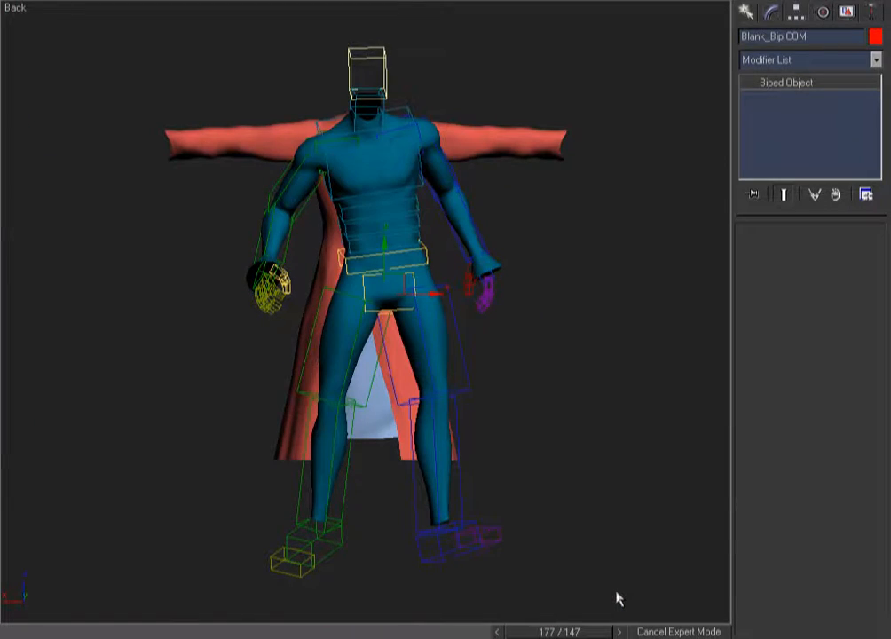
pyautogui.press('Home')
pyautogui.press('F3')
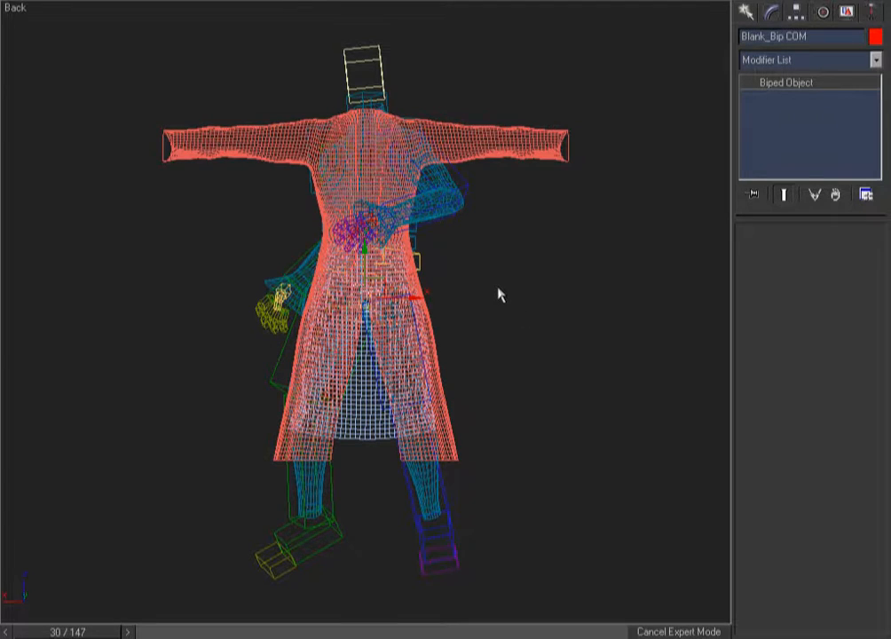
# Step: Start Prep Bipeds For Cloth Sim on the selected biped
pyautogui.rightClick(498, 295)
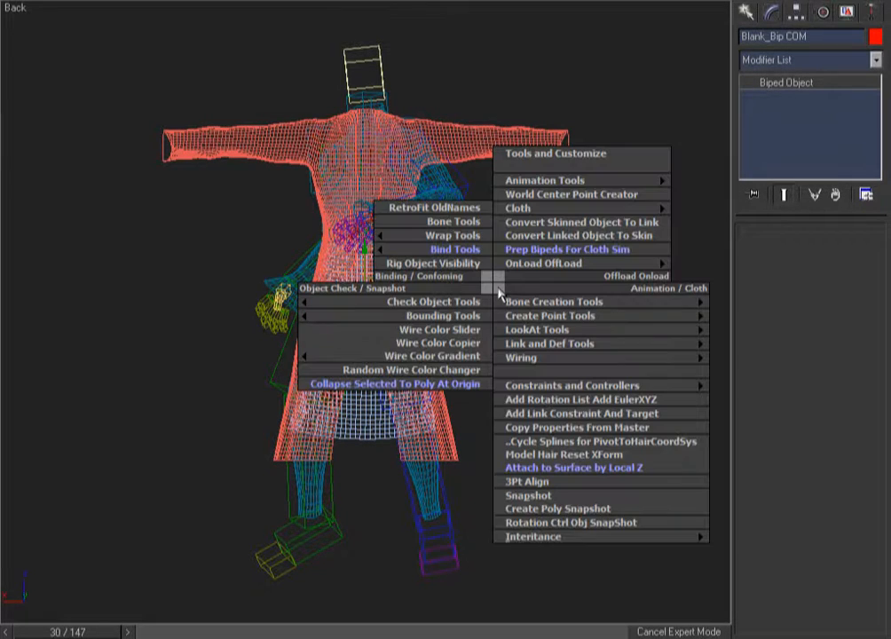
pyautogui.click(553, 253)
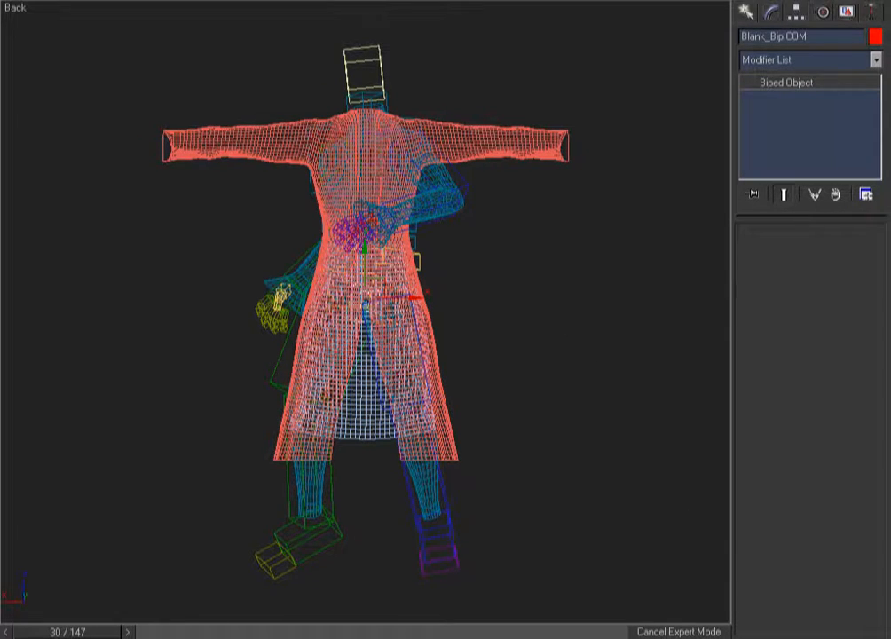
# Step: Leave expert mode, set the animation's start time to 0 and move to frame 40
pyautogui.click(675, 631)
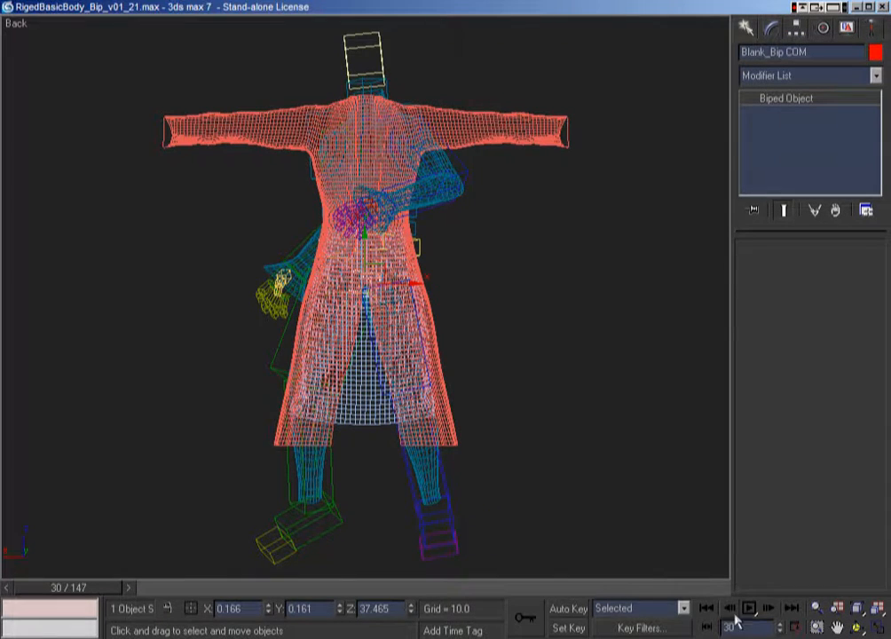
pyautogui.rightClick(750, 609)
pyautogui.rightClick(390, 348)
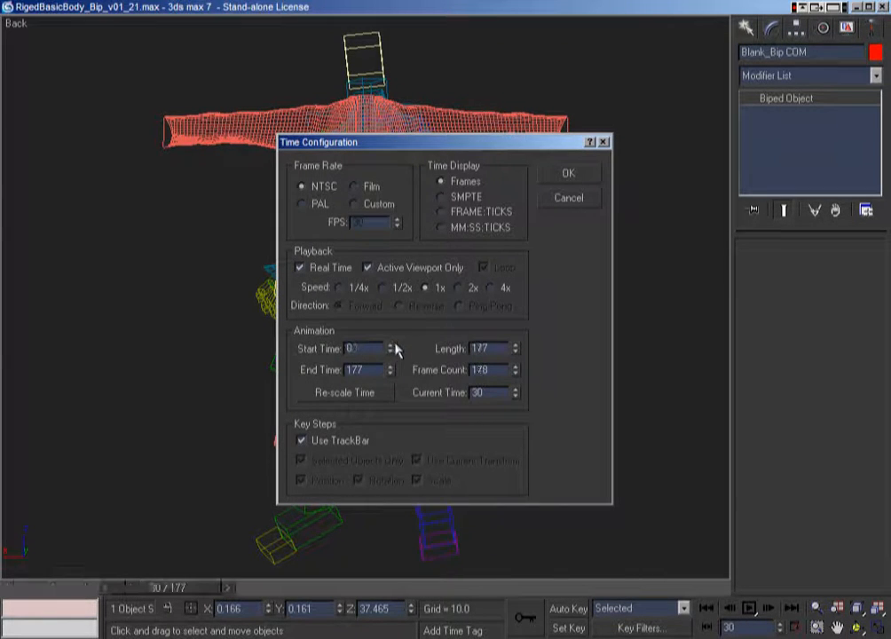
pyautogui.click(559, 179)
pyautogui.moveTo(148, 591)
pyautogui.mouseDown()
pyautogui.moveTo(35, 588)
pyautogui.moveTo(125, 577)
pyautogui.moveTo(319, 577)
pyautogui.moveTo(235, 592)
pyautogui.moveTo(165, 592)
pyautogui.mouseUp()
# Step: Set the animation's start time to 30 and return to that first frame
pyautogui.click(794, 627)
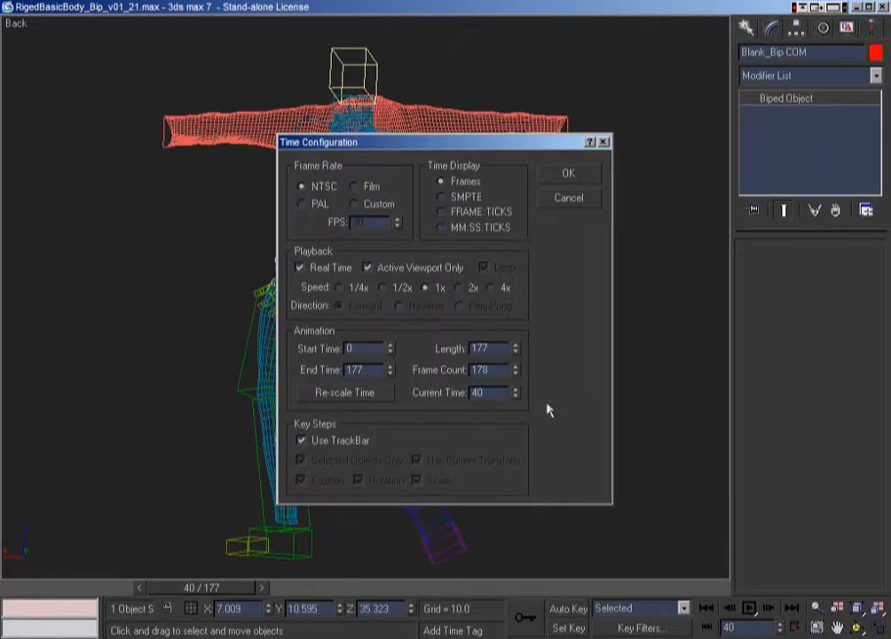
pyautogui.doubleClick(363, 348)
pyautogui.write('30')
pyautogui.press('Return')
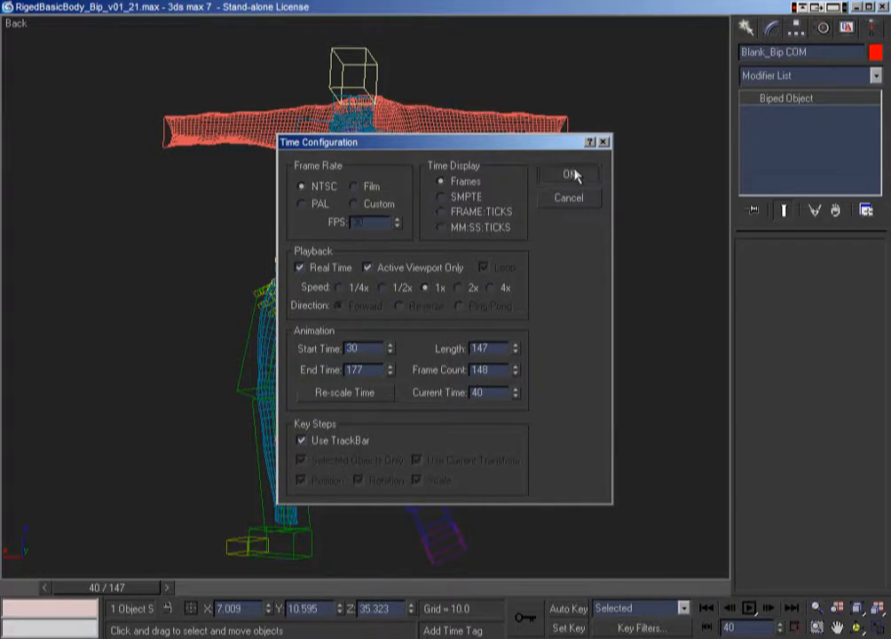
pyautogui.click(569, 173)
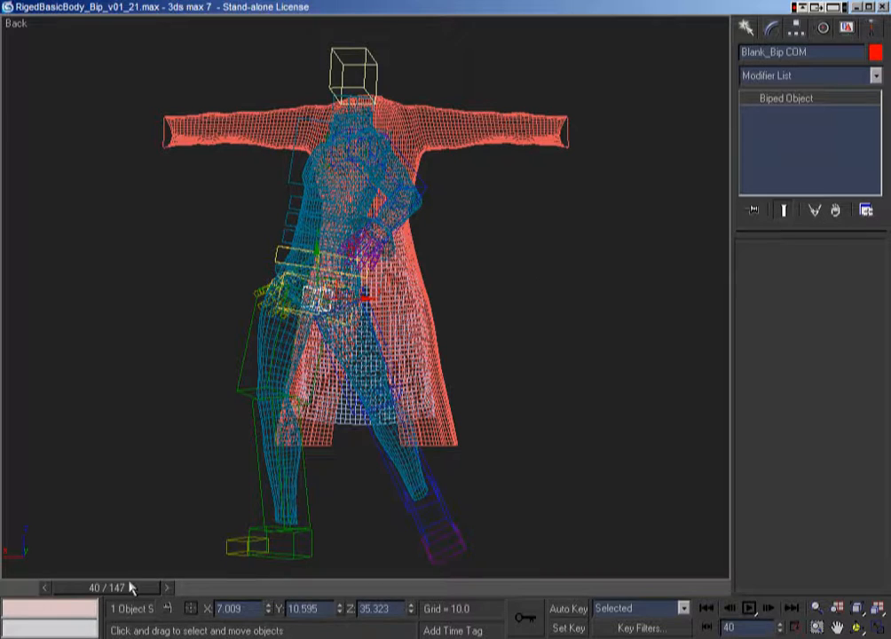
pyautogui.moveTo(132, 586); pyautogui.dragTo(27, 589)
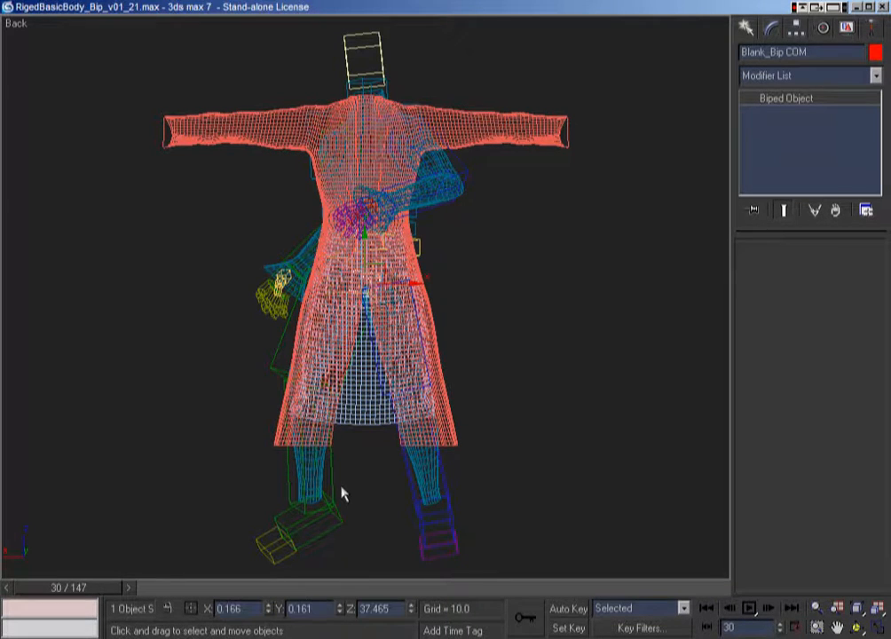
pyautogui.press('End')
pyautogui.press('Home')
# Step: Return to expert mode and prepare the selected biped for cloth simulation, without saving the max objects with it
pyautogui.hotkey('ctrl', 'x')
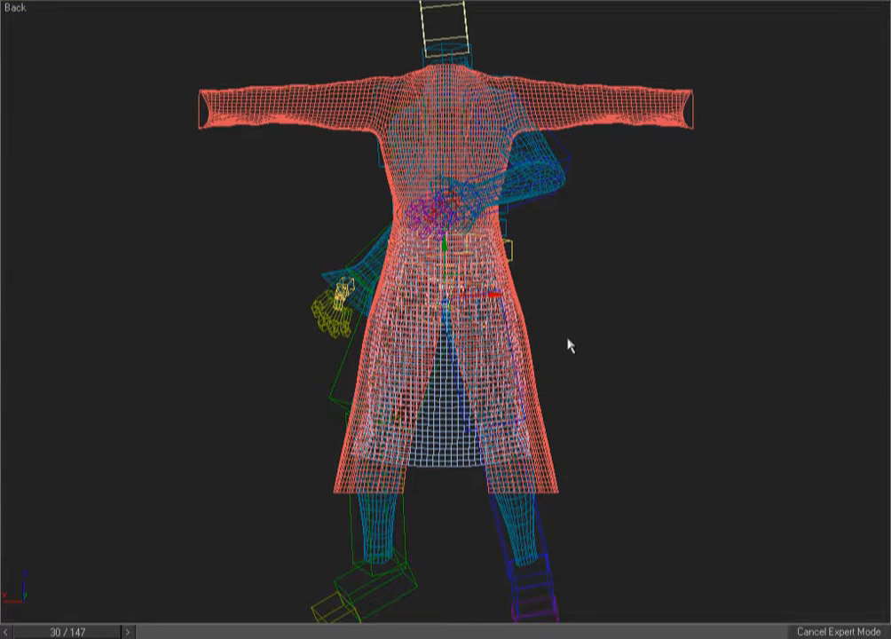
pyautogui.rightClick(554, 307)
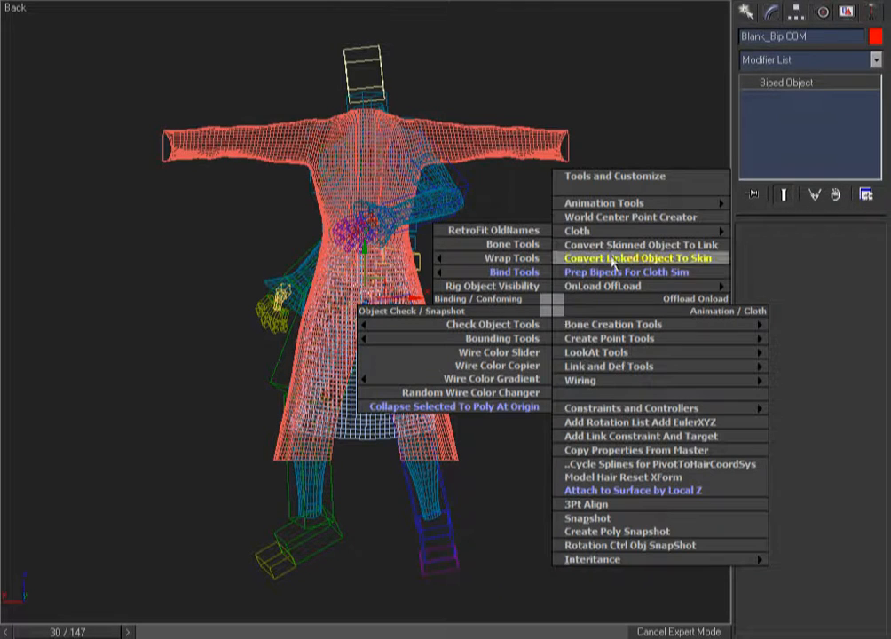
pyautogui.click(610, 274)
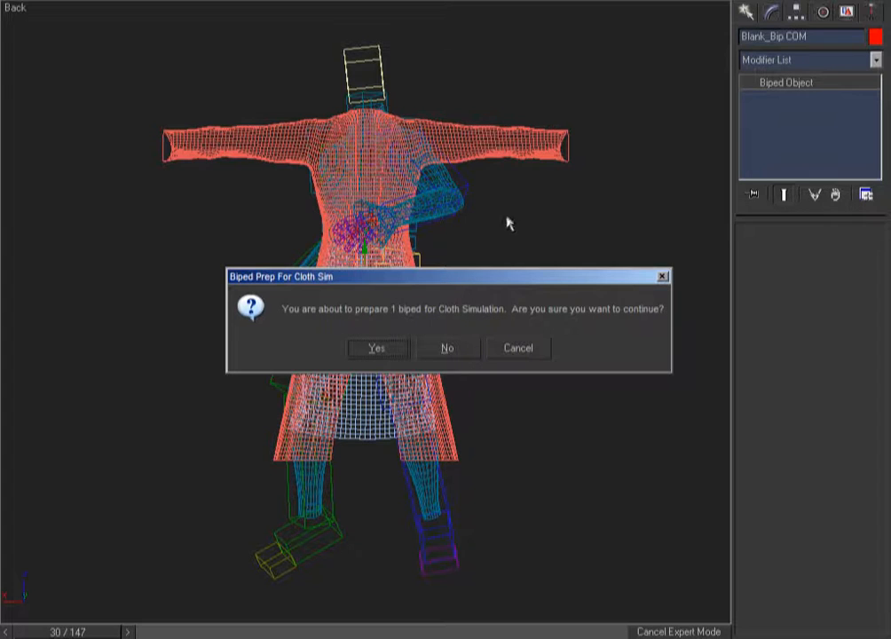
pyautogui.click(376, 350)
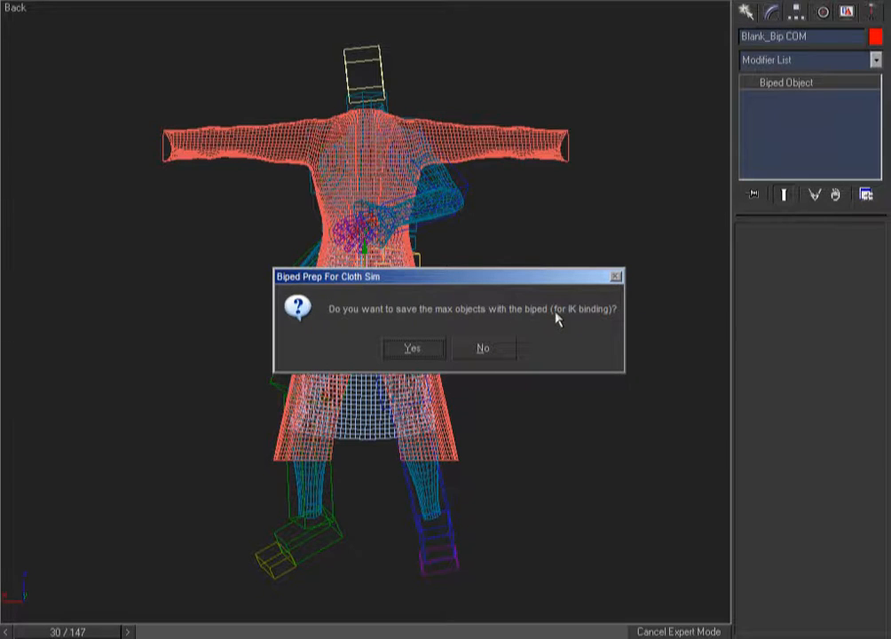
pyautogui.click(491, 352)
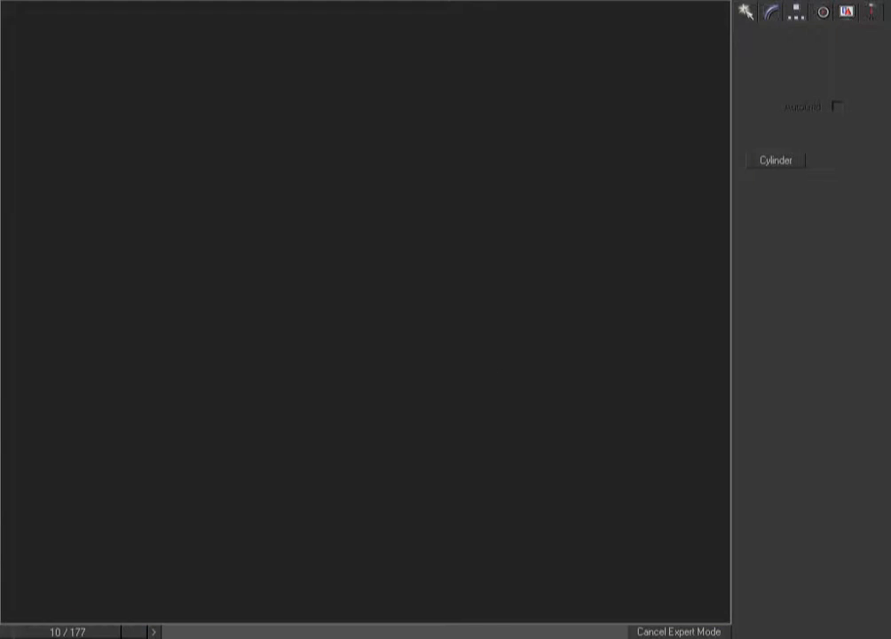
pyautogui.click(443, 349)
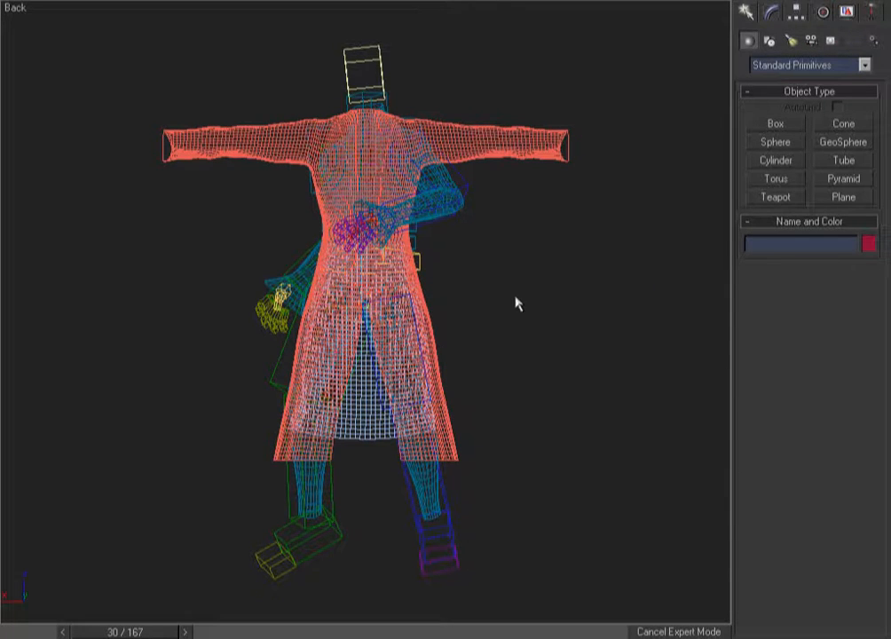
# Step: Scrub the prepared lead-in down to frame 10 and compare the body's pose with the coat in shaded and wireframe display
pyautogui.moveTo(130, 632); pyautogui.dragTo(89, 632)
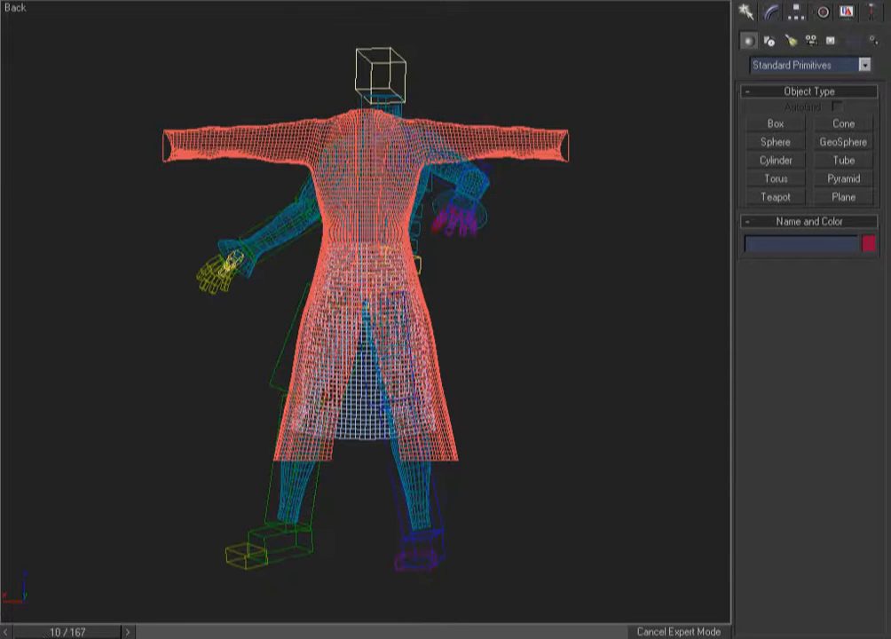
pyautogui.press('F3')
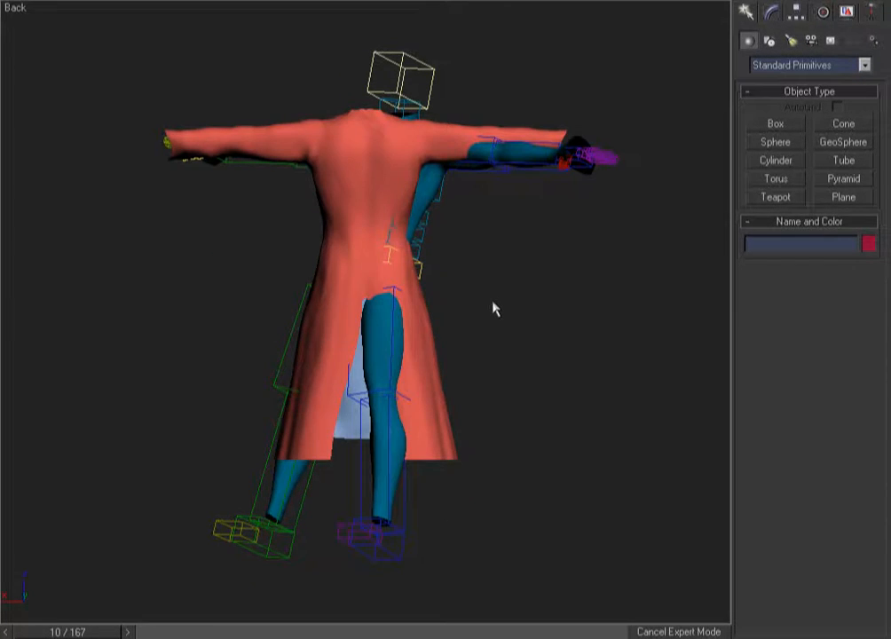
pyautogui.press('F3')
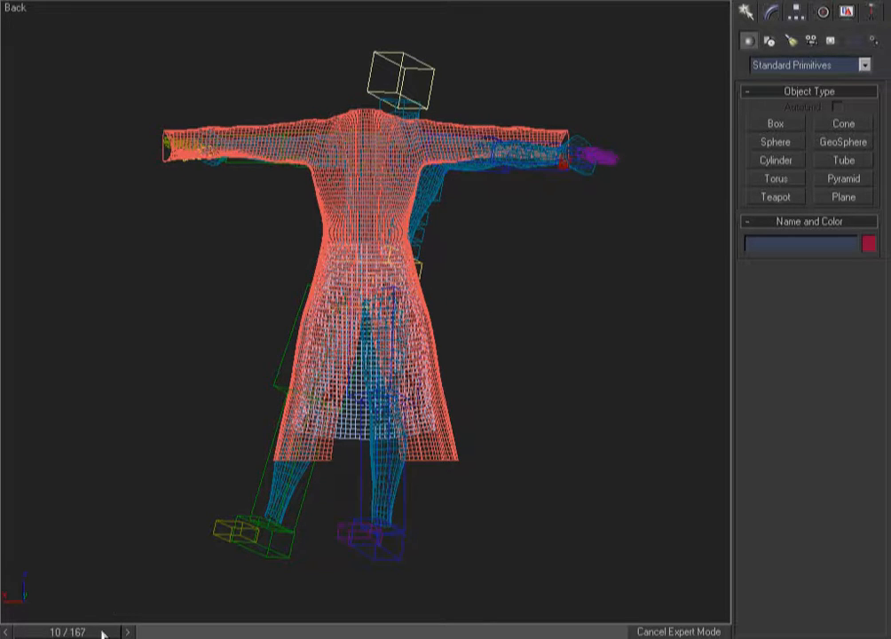
pyautogui.moveTo(93, 632)
pyautogui.mouseDown()
pyautogui.moveTo(372, 619)
pyautogui.moveTo(399, 603)
pyautogui.moveTo(429, 618)
pyautogui.moveTo(505, 611)
pyautogui.moveTo(108, 622)
pyautogui.mouseUp()
pyautogui.press('F3')
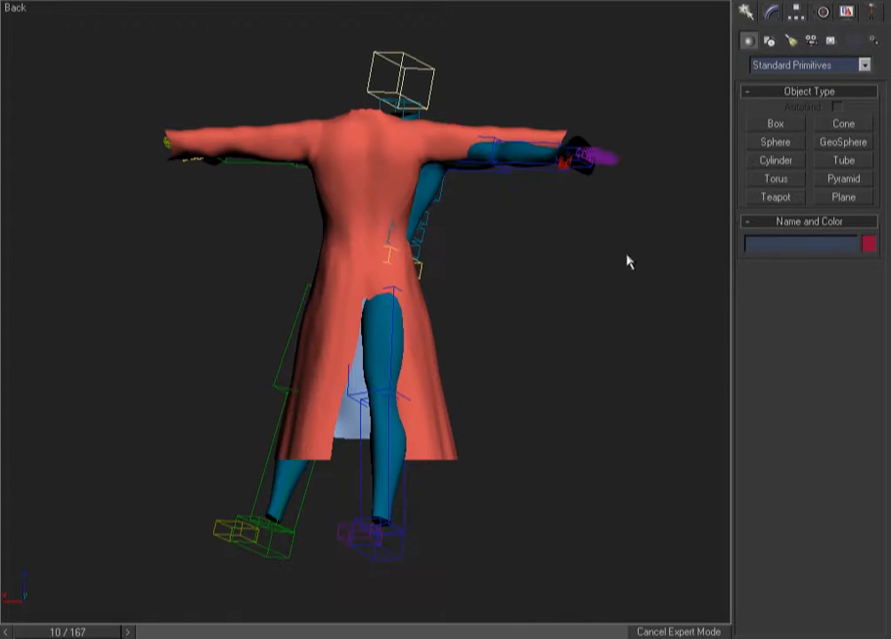
pyautogui.click(823, 12)
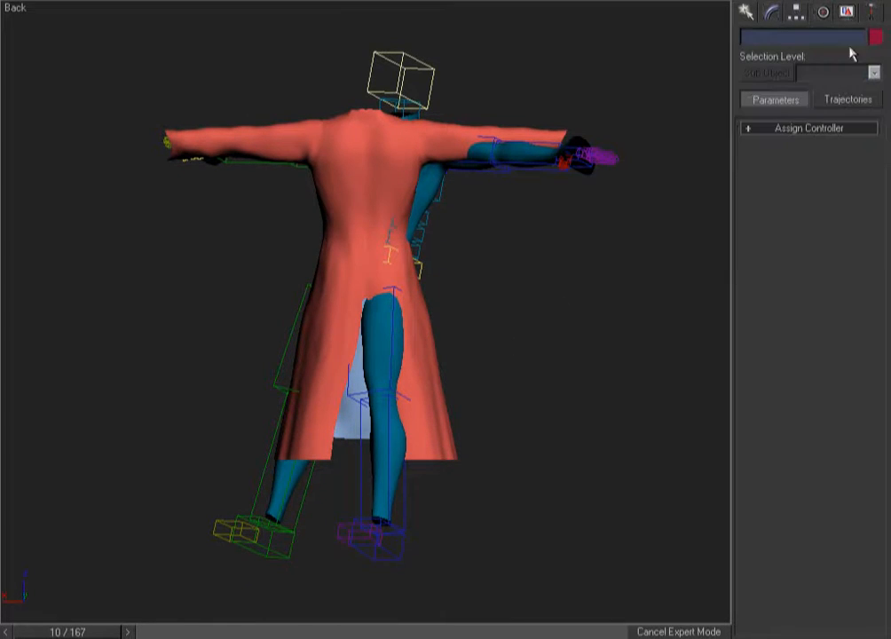
pyautogui.press('F3')
pyautogui.press('F3')
pyautogui.keyDown('alt'); pyautogui.moveTo(499, 327); pyautogui.dragTo(449, 339, button='middle'); pyautogui.keyUp('alt')
pyautogui.hotkey('shift', 'z')
pyautogui.press('F3')
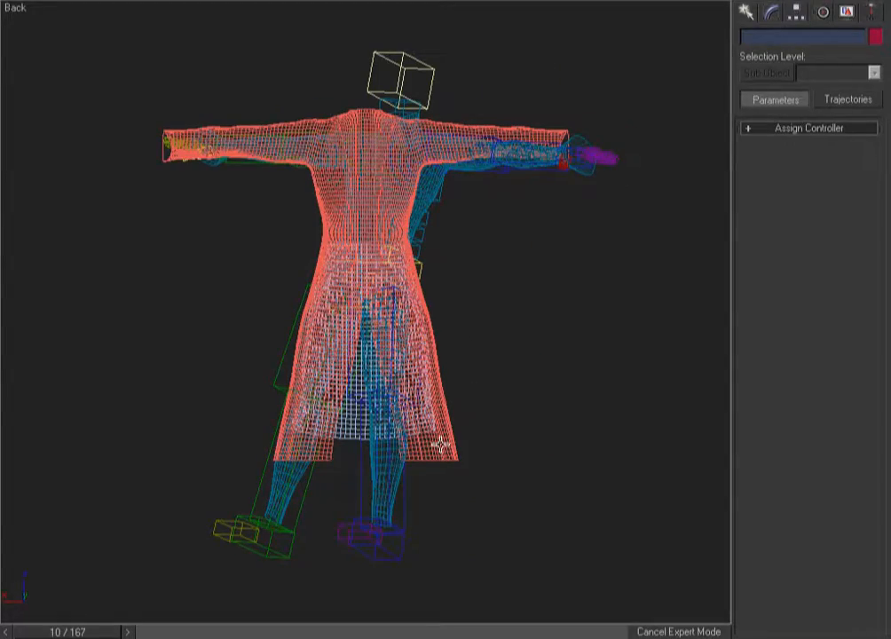
# Step: Reset the cloth state of Dvd_Cloth_Coat_Drv_PC at frame 10 so the coat follows the body's pose, and deselect it
pyautogui.click(346, 348)
pyautogui.keyDown('alt'); pyautogui.moveTo(346, 349); pyautogui.dragTo(628, 483, button='middle'); pyautogui.keyUp('alt')
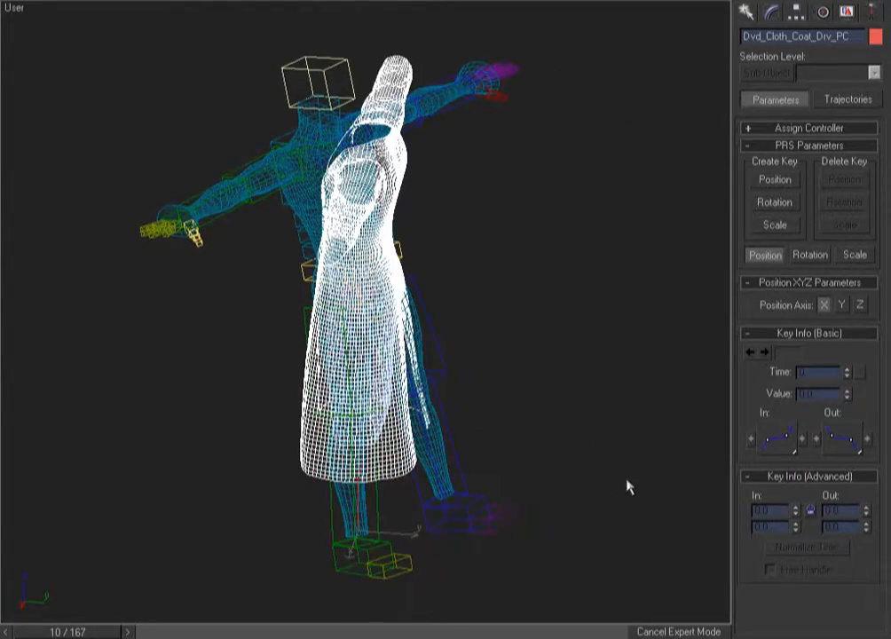
pyautogui.click(770, 13)
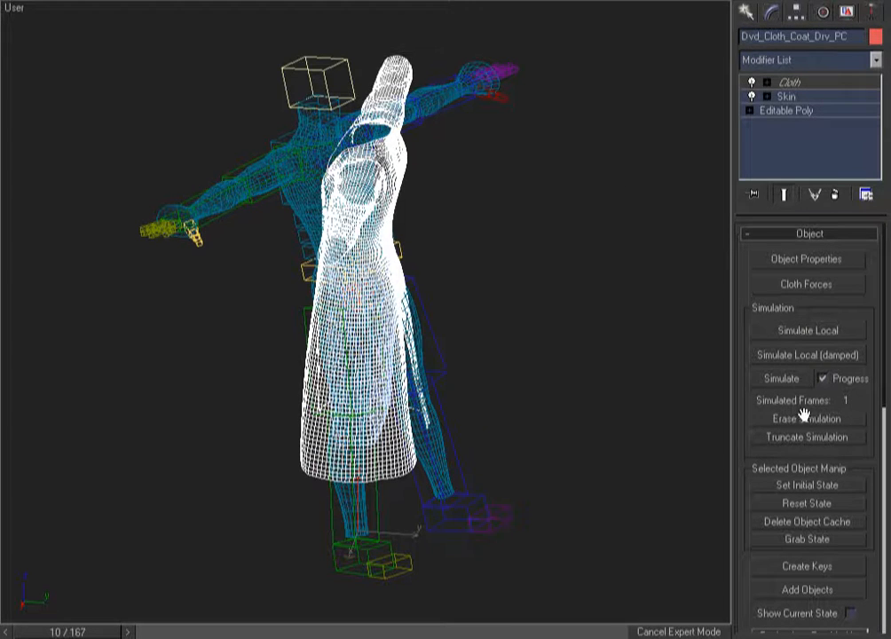
pyautogui.click(761, 507)
pyautogui.click(550, 315)
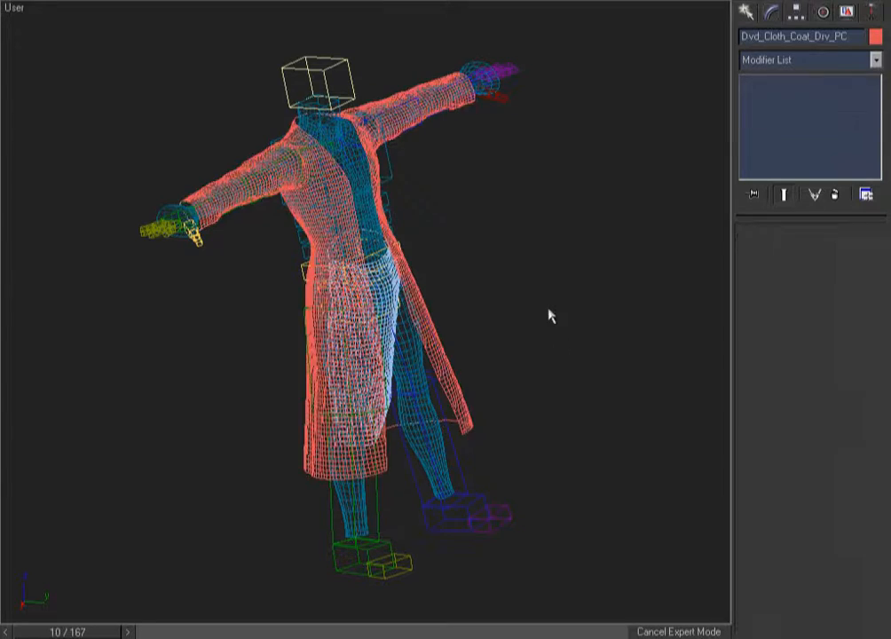
# Step: Examine the coat's fit over the posed body up close and as a whole in shaded display
pyautogui.hotkey('ctrl', 'w')
pyautogui.moveTo(448, 189); pyautogui.dragTo(284, 394)
pyautogui.scroll(-8, 461, 93)
pyautogui.press('F3')
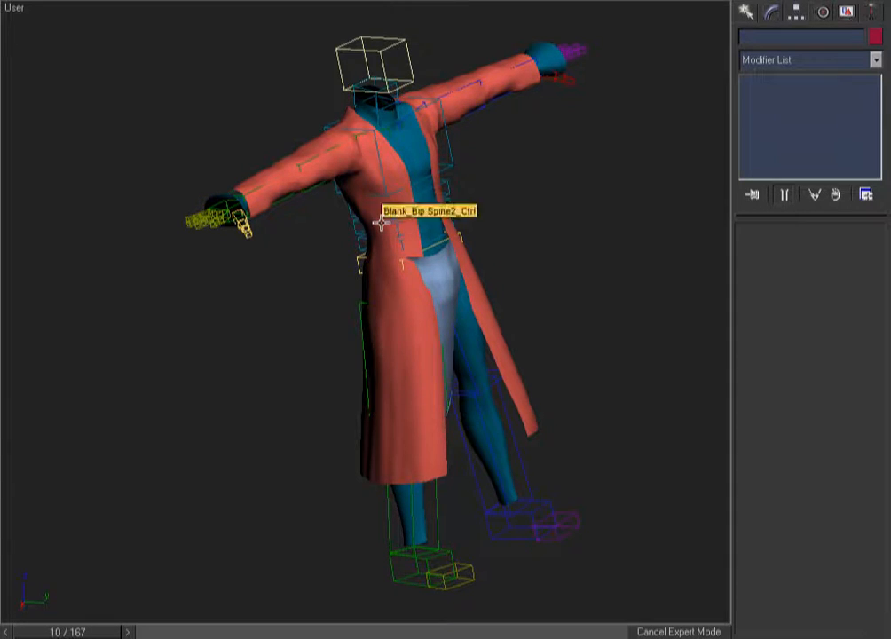
# Step: Select the Dvd_Cloth_Mail-Collision-Jacket mesh and reset its cloth state at frame 10, leaving it deselected
pyautogui.moveTo(508, 195); pyautogui.dragTo(364, 326)
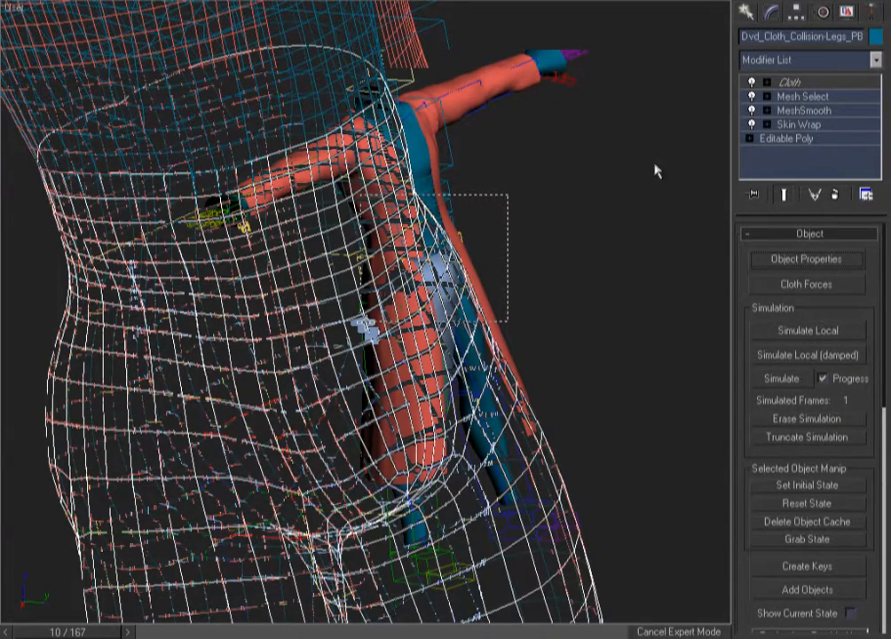
pyautogui.click(655, 170)
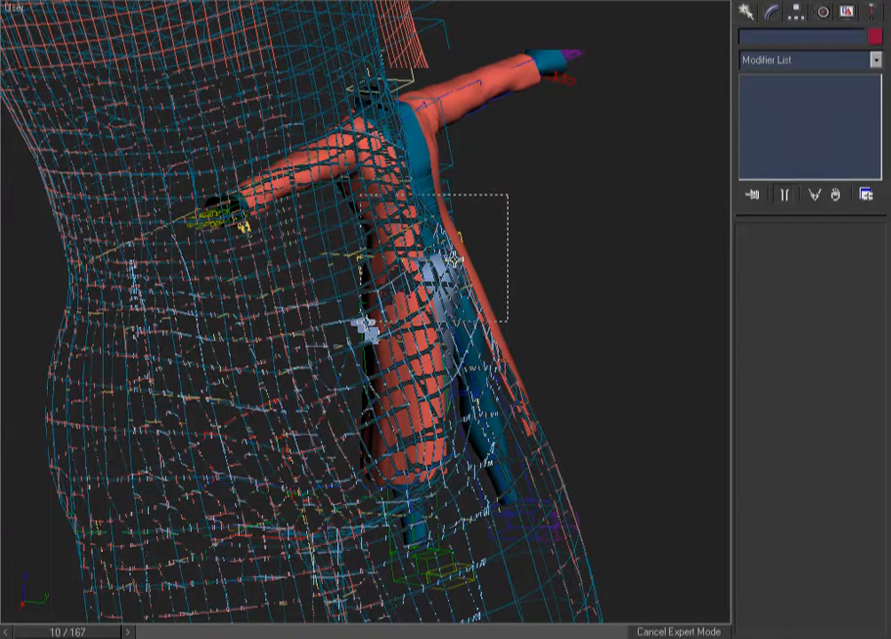
pyautogui.click(395, 278)
pyautogui.press('F3')
pyautogui.press('F3')
pyautogui.press('F3')
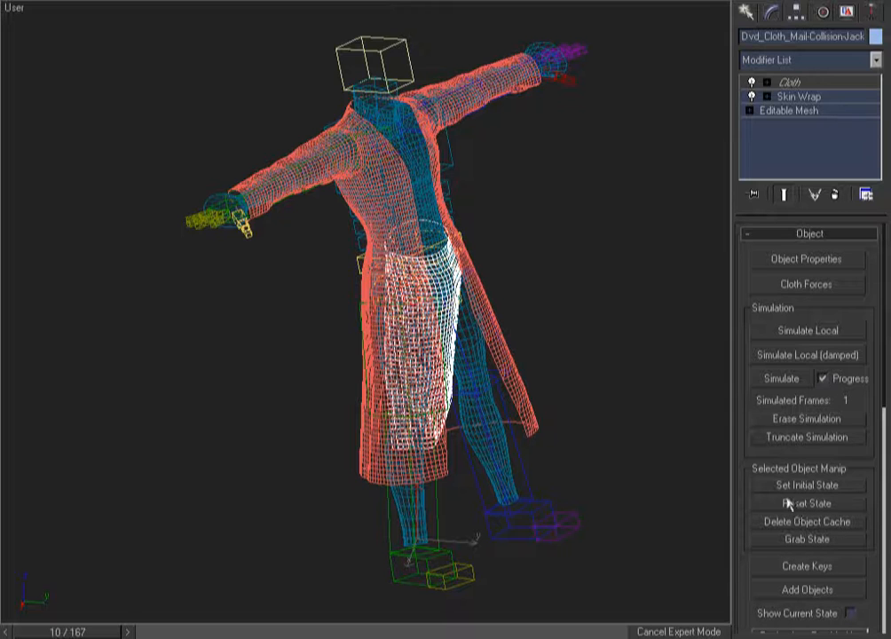
pyautogui.click(634, 364)
# Step: Select the chainmail driver mesh at the waist and reset its cloth state at frame 10
pyautogui.hotkey('ctrl', 'w')
pyautogui.moveTo(497, 219); pyautogui.dragTo(437, 308)
pyautogui.click(198, 221)
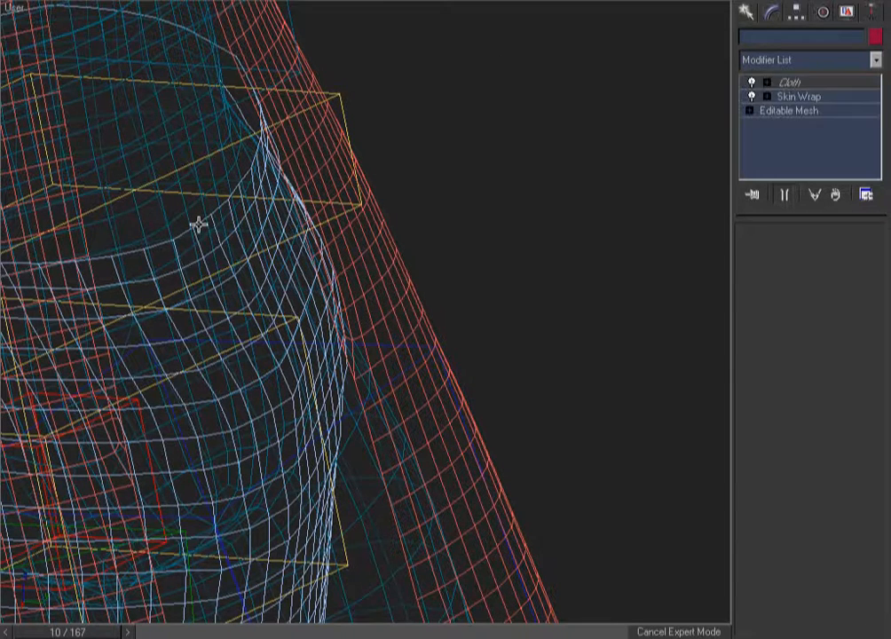
pyautogui.click(199, 227)
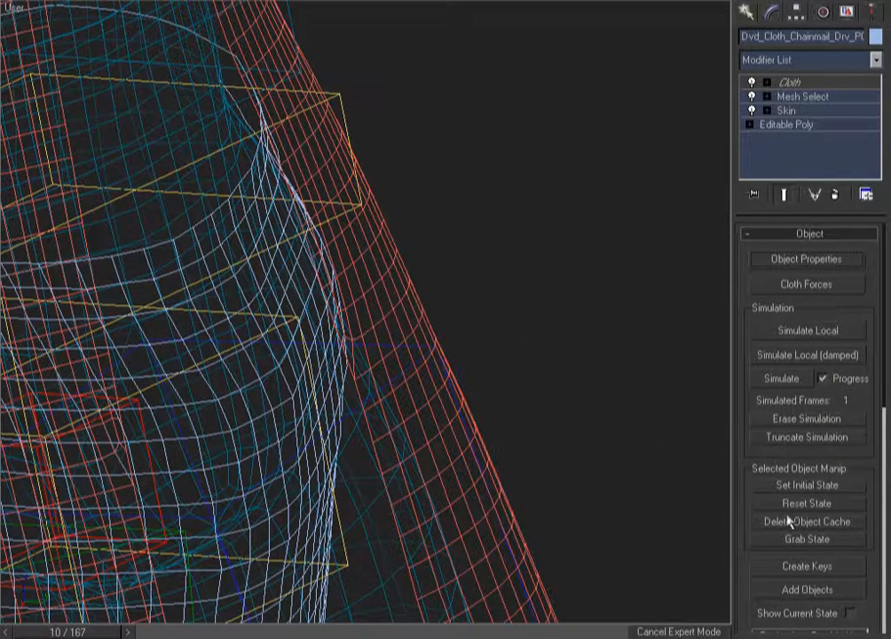
# Step: Widen the command panel to reveal the simulation parameters and set the chainmail driver's Start Frame to 10, leaving it deselected
pyautogui.press('F3')
pyautogui.scroll(-10, 664, 465)
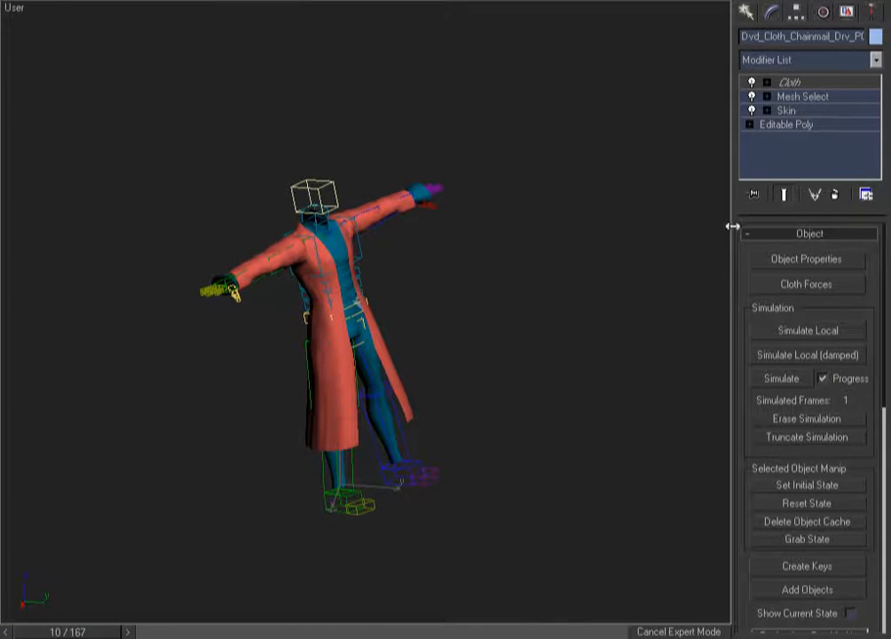
pyautogui.moveTo(730, 228); pyautogui.dragTo(618, 258)
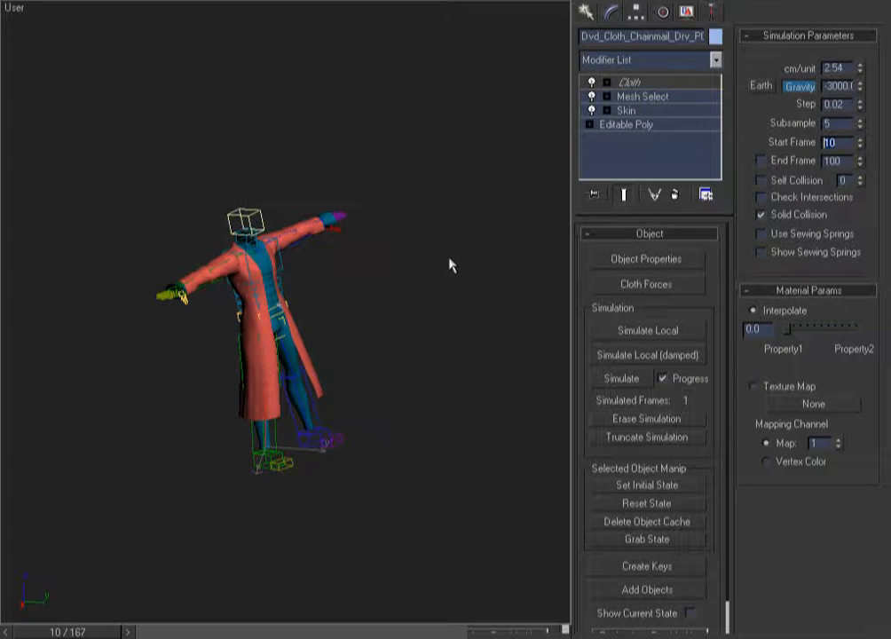
pyautogui.click(367, 237)
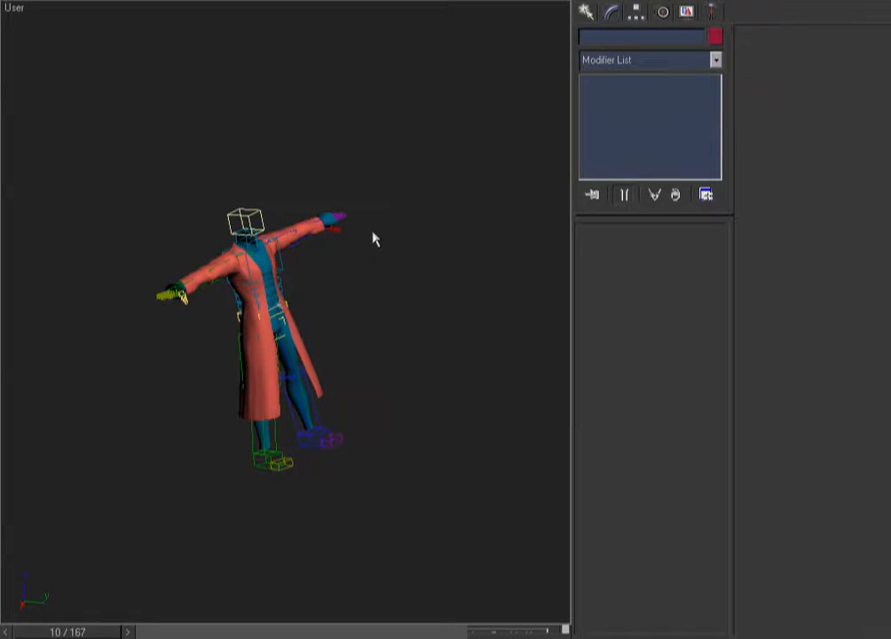
# Step: Select the entire biped starting from its left calf and hide it
pyautogui.press('z')
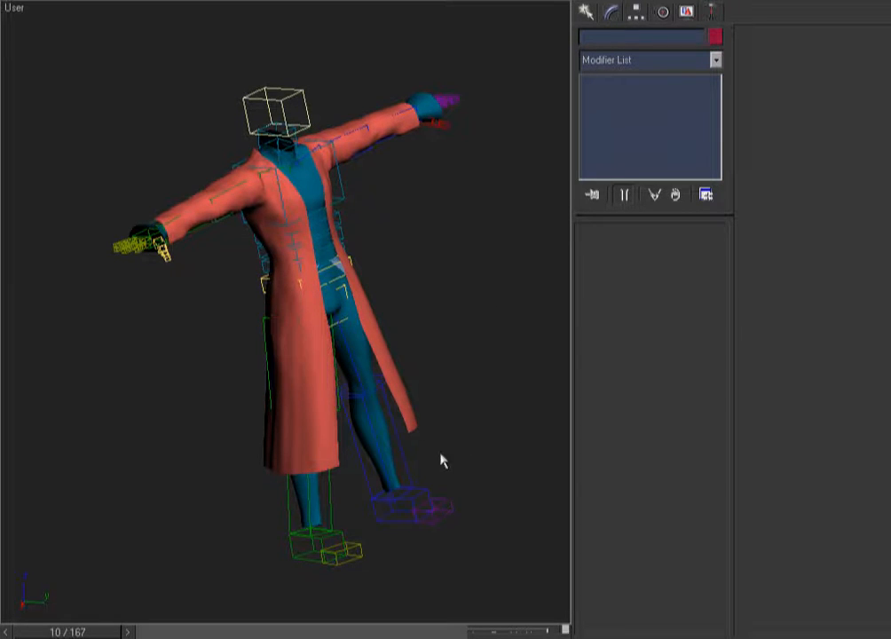
pyautogui.click(408, 466)
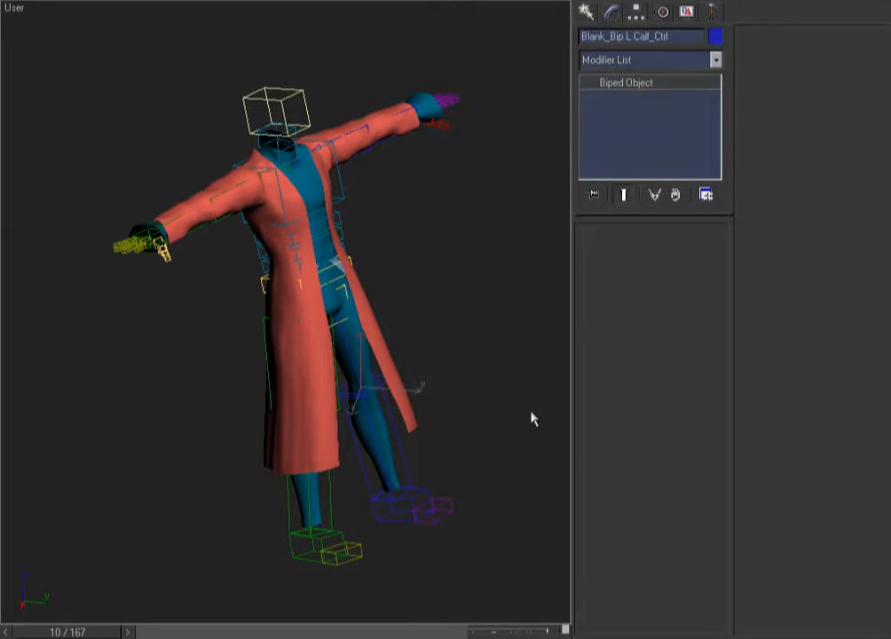
pyautogui.hotkey('ctrl', 'a')
pyautogui.hotkey('alt', 'h')
# Step: Select the mail collision jacket mesh in wireframe and check its cloth simulation parameters
pyautogui.press('F3')
pyautogui.hotkey('ctrl', 'w')
pyautogui.moveTo(457, 322); pyautogui.dragTo(203, 380)
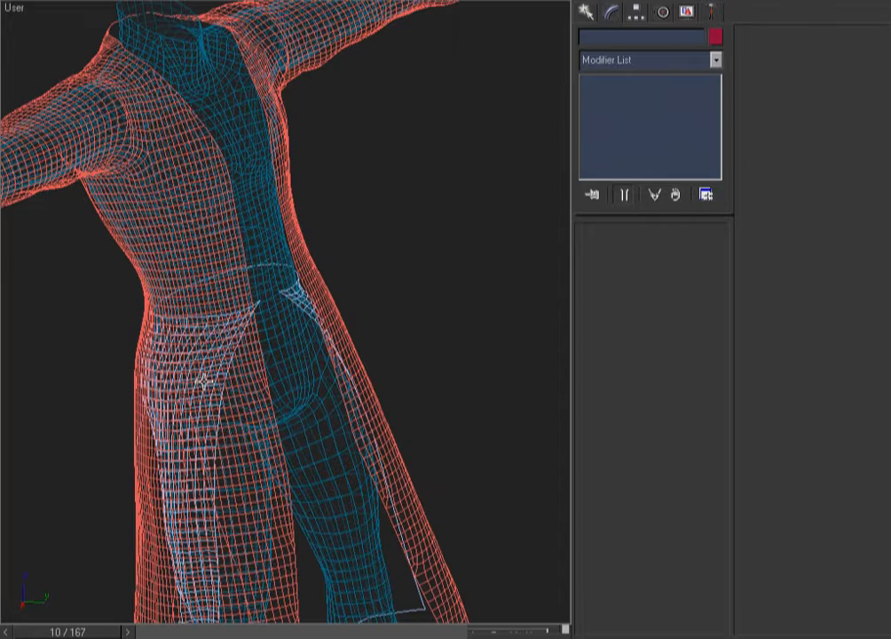
pyautogui.moveTo(332, 279); pyautogui.dragTo(245, 358)
pyautogui.click(346, 255)
pyautogui.hotkey('shift', 'z')
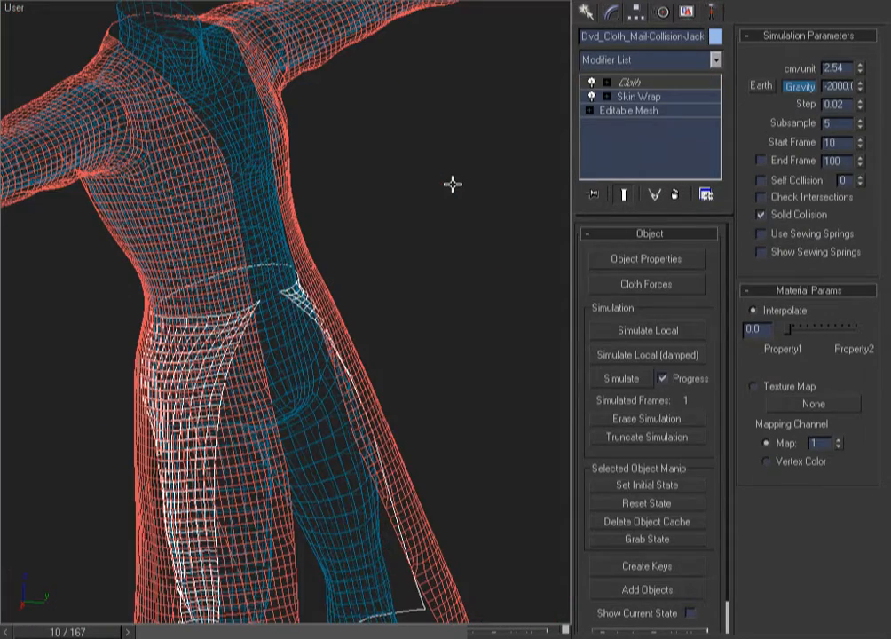
pyautogui.press('F3')
pyautogui.hotkey('shift', 'z')
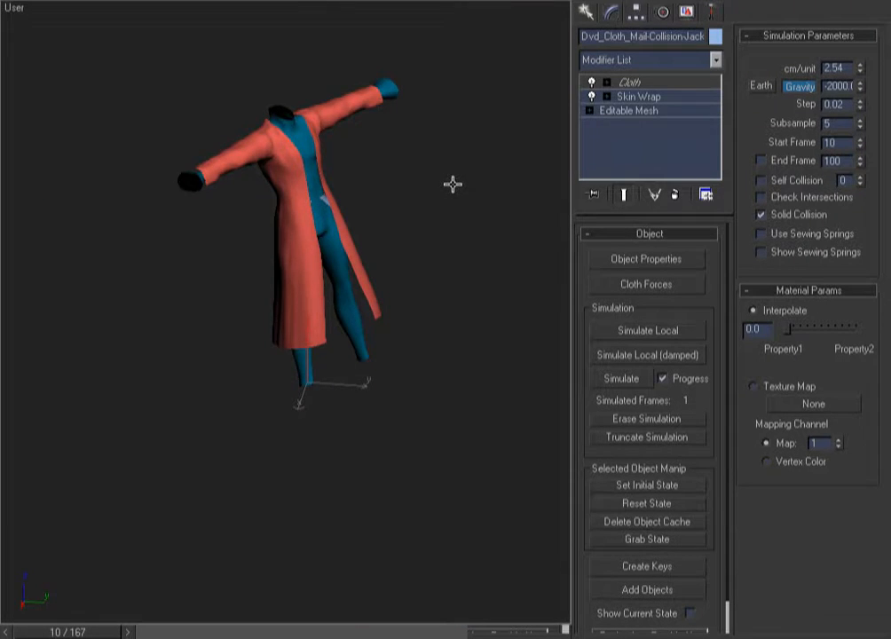
# Step: Set the cloth Subsample to 2 and run the chainmail driver's simulation, watching from the back view
pyautogui.press('k')
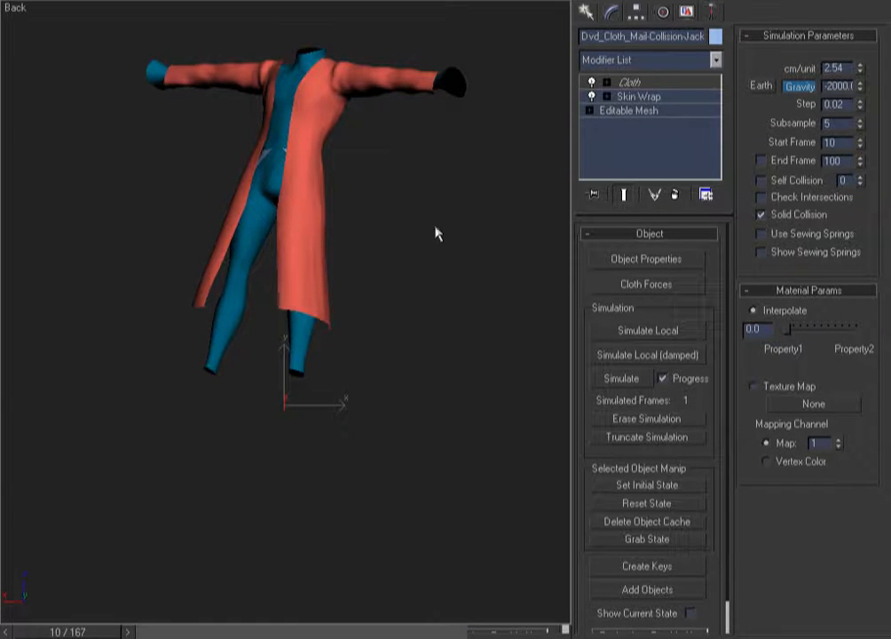
pyautogui.click(637, 383)
pyautogui.click(619, 378)
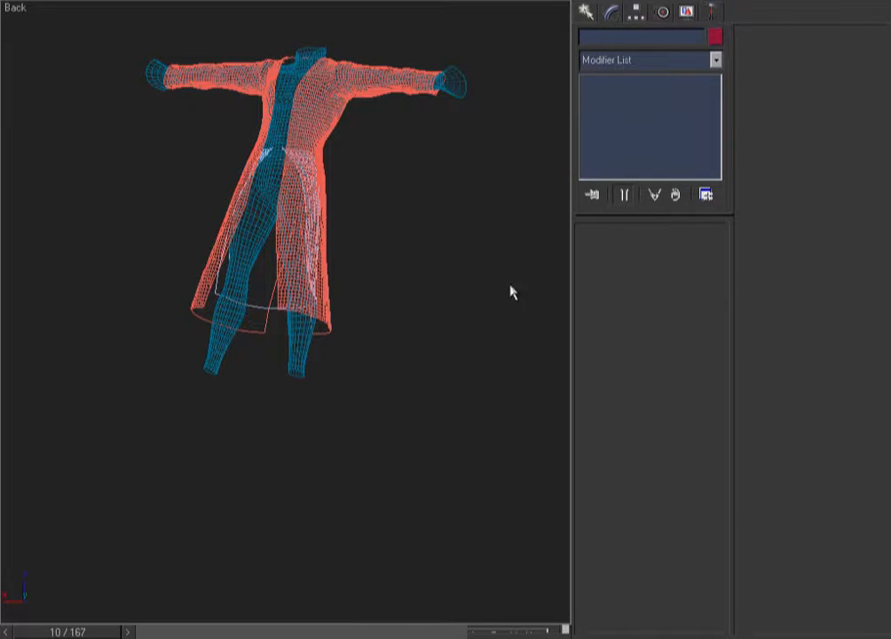
# Step: Pick the simulated chainmail driver out of the overlapping meshes at the waist in close-up wireframe
pyautogui.hotkey('ctrl', 'w')
pyautogui.moveTo(337, 138); pyautogui.dragTo(257, 219)
pyautogui.rightClick(258, 219)
pyautogui.click(181, 93)
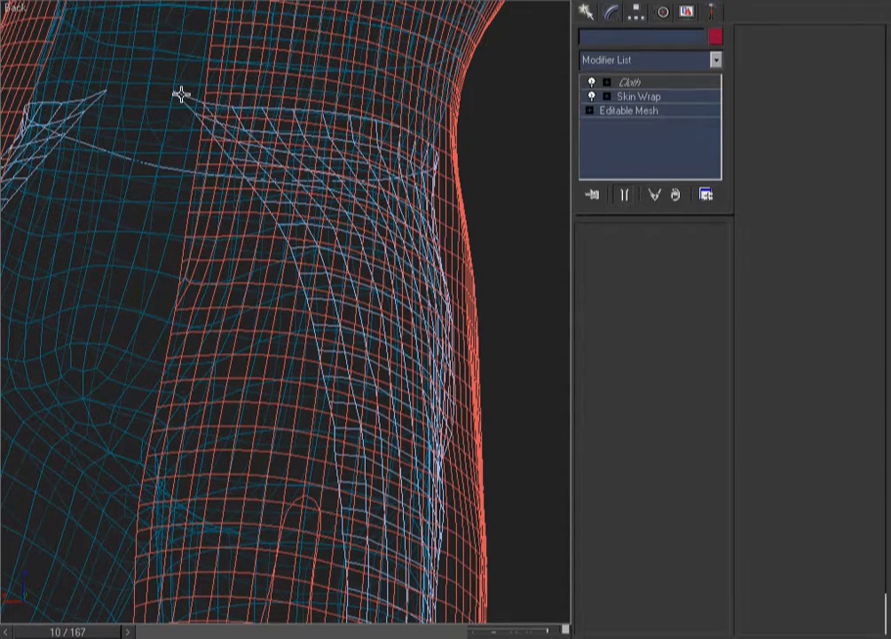
pyautogui.click(180, 94)
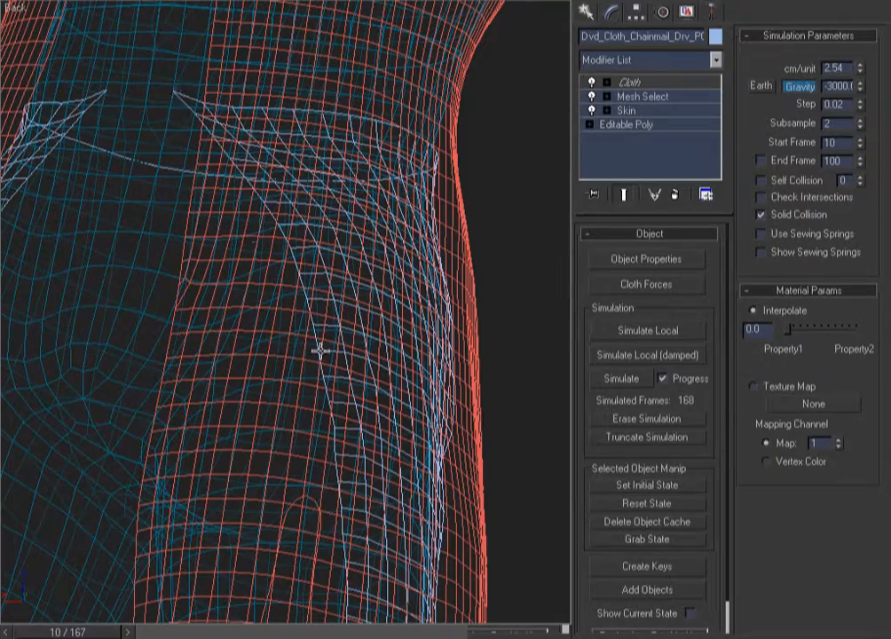
# Step: Compare the simulated chainmail with the coat and body from the back in shaded and wireframe display
pyautogui.press('F3')
pyautogui.press('F3')
pyautogui.hotkey('shift', 'z')
pyautogui.scroll(-6, 285, 447)
pyautogui.scroll(2, 280, 453)
pyautogui.moveTo(342, 348); pyautogui.dragTo(335, 122, button='middle')
pyautogui.press('F3')
pyautogui.press('F3')
pyautogui.press('F3')
pyautogui.press('F3')
# Step: Examine the chainmail under the coat from the front in shaded and wireframe display
pyautogui.press('f')
pyautogui.press('F3')
pyautogui.hotkey('shift', 'z')
pyautogui.press('F3')
pyautogui.press('F3')
pyautogui.press('F3')
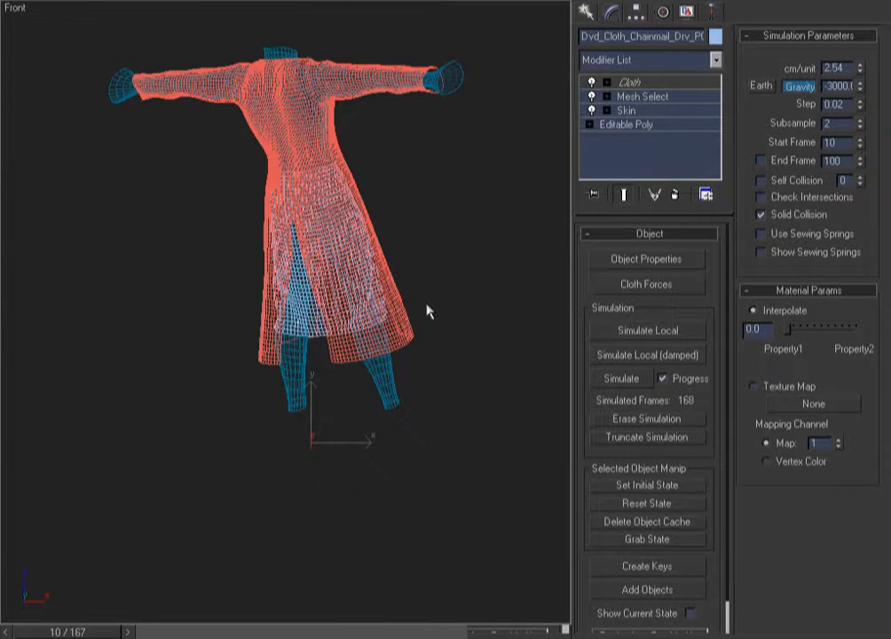
# Step: Isolate the chainmail driver together with the body mesh and show them shaded with nothing selected
pyautogui.keyDown('ctrl'); pyautogui.click(387, 391); pyautogui.keyUp('ctrl')
pyautogui.hotkey('alt', 'q')
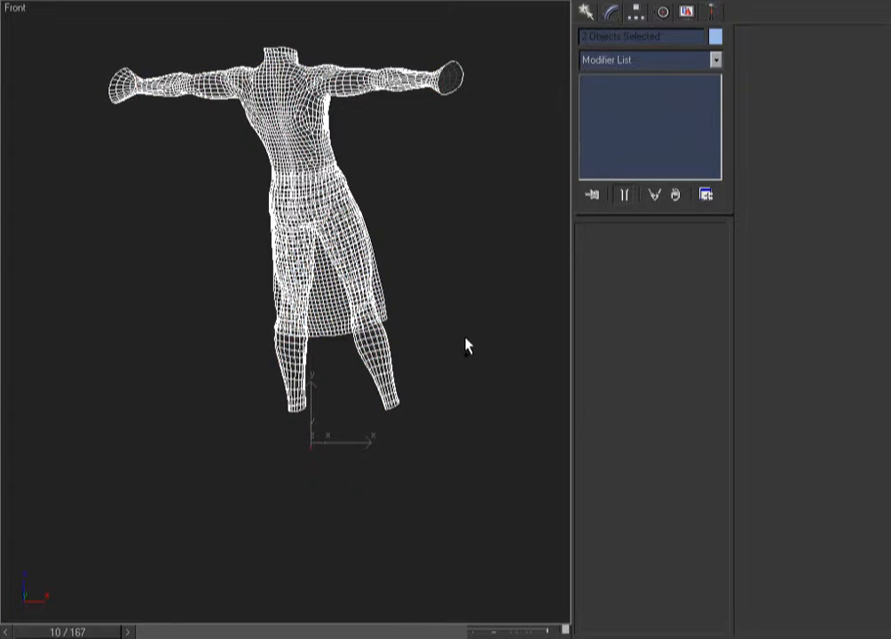
pyautogui.click(465, 344)
pyautogui.press('F3')
# Step: Scrub to frame 39 and examine the chainmail's lower hem and folds over the legs up close
pyautogui.moveTo(73, 634); pyautogui.dragTo(130, 634)
pyautogui.keyDown('alt'); pyautogui.moveTo(432, 357); pyautogui.dragTo(519, 354, button='middle'); pyautogui.keyUp('alt')
pyautogui.hotkey('ctrl', 'w')
pyautogui.press('F3')
pyautogui.moveTo(434, 324); pyautogui.dragTo(438, 249)
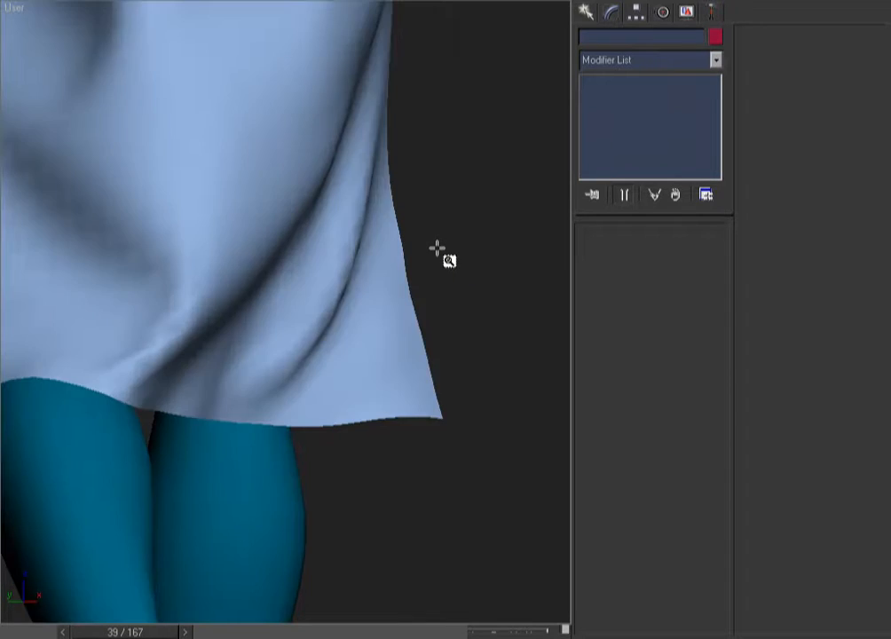
pyautogui.scroll(-4, 436, 248)
pyautogui.keyDown('alt'); pyautogui.moveTo(436, 249); pyautogui.dragTo(353, 269, button='middle'); pyautogui.keyUp('alt')
pyautogui.rightClick(353, 269)
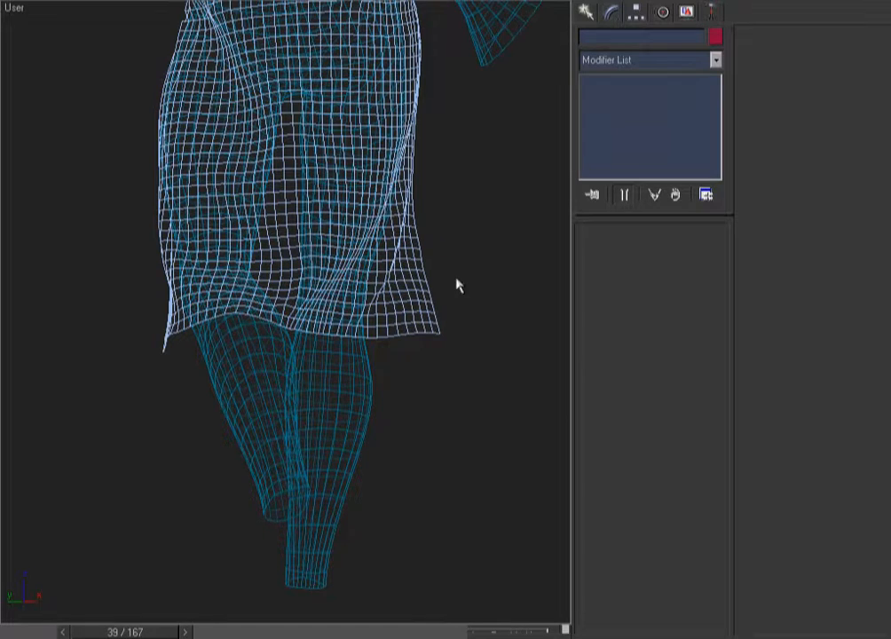
# Step: Examine the whole chainmail at frame 39 from several angles, including front and back, in shaded and wireframe display
pyautogui.moveTo(455, 277); pyautogui.dragTo(428, 347)
pyautogui.moveTo(428, 347)
pyautogui.keyDown('alt'); pyautogui.mouseDown(button='middle')
pyautogui.moveTo(332, 399)
pyautogui.moveTo(211, 421)
pyautogui.moveTo(234, 428)
pyautogui.moveTo(416, 400)
pyautogui.moveTo(177, 585)
pyautogui.mouseUp(button='middle'); pyautogui.keyUp('alt')
pyautogui.moveTo(419, 448)
pyautogui.keyDown('alt'); pyautogui.mouseDown(button='middle')
pyautogui.moveTo(376, 418)
pyautogui.moveTo(208, 426)
pyautogui.mouseUp(button='middle'); pyautogui.keyUp('alt')
pyautogui.press('f')
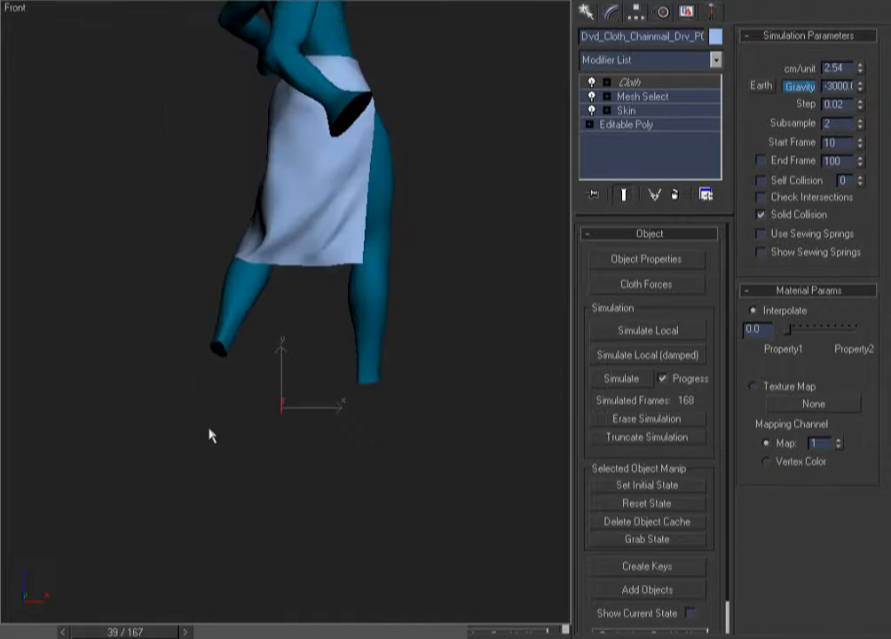
pyautogui.scroll(-2, 209, 428)
pyautogui.press('F3')
pyautogui.press('F3')
pyautogui.press('k')
pyautogui.press('F3')
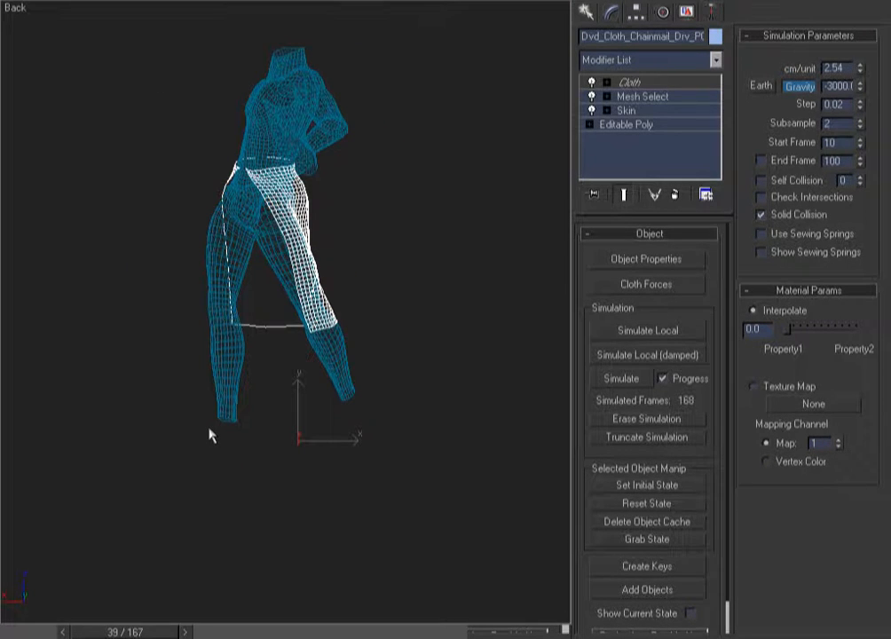
# Step: Return to frame 10 and leave isolation so the coat and collision meshes are shown in wireframe
pyautogui.press('Home')
pyautogui.press('F3')
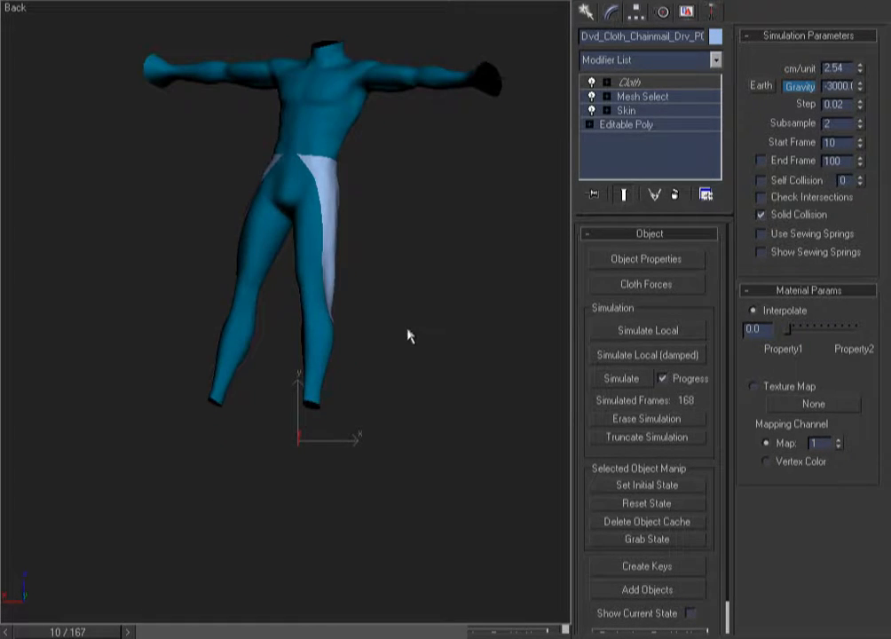
pyautogui.click(408, 335)
pyautogui.hotkey('alt', 'u')
pyautogui.press('F3')
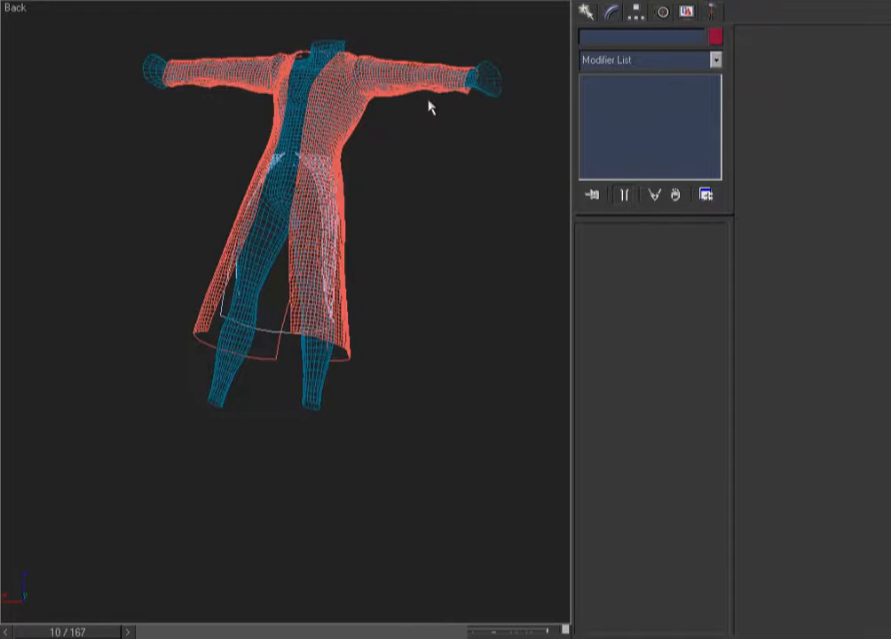
# Step: Hide the full body mesh and the coat, leaving only the collision legs and chainmail
pyautogui.click(470, 105)
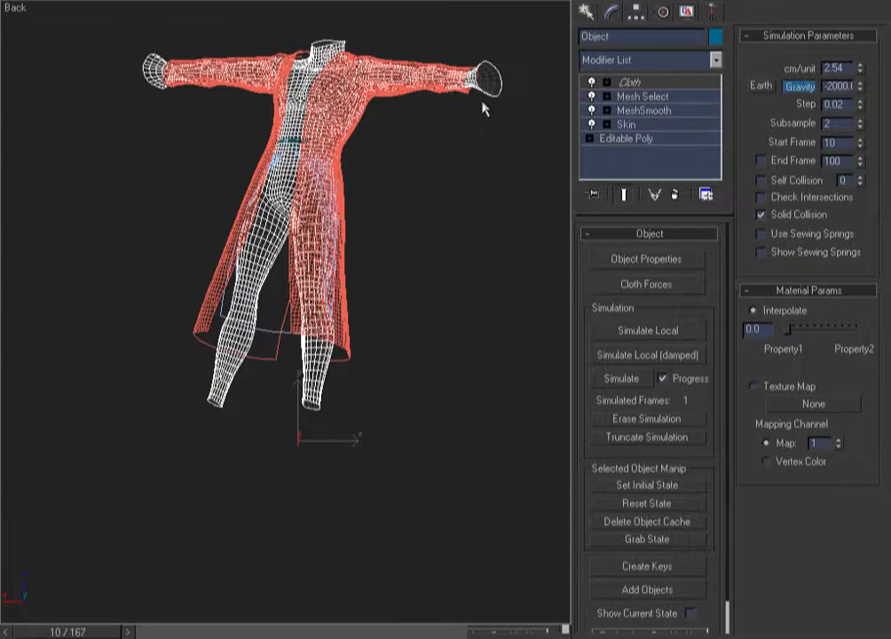
pyautogui.click(483, 108)
pyautogui.click(350, 65)
pyautogui.hotkey('alt', 'h')
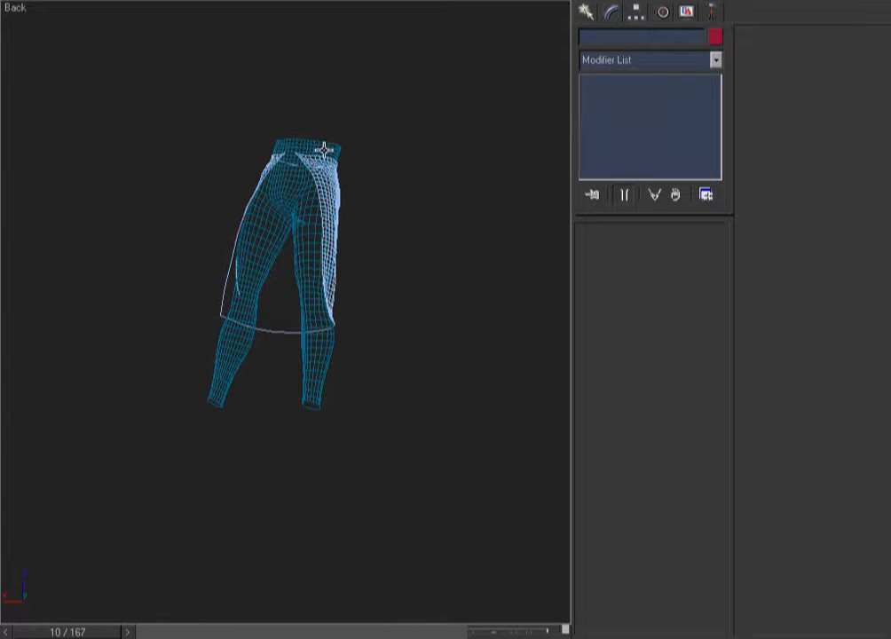
# Step: Select the chainmail driver over the collision legs, and bring the hidden body and coat back
pyautogui.click(338, 211)
pyautogui.click(342, 213)
pyautogui.click(342, 197)
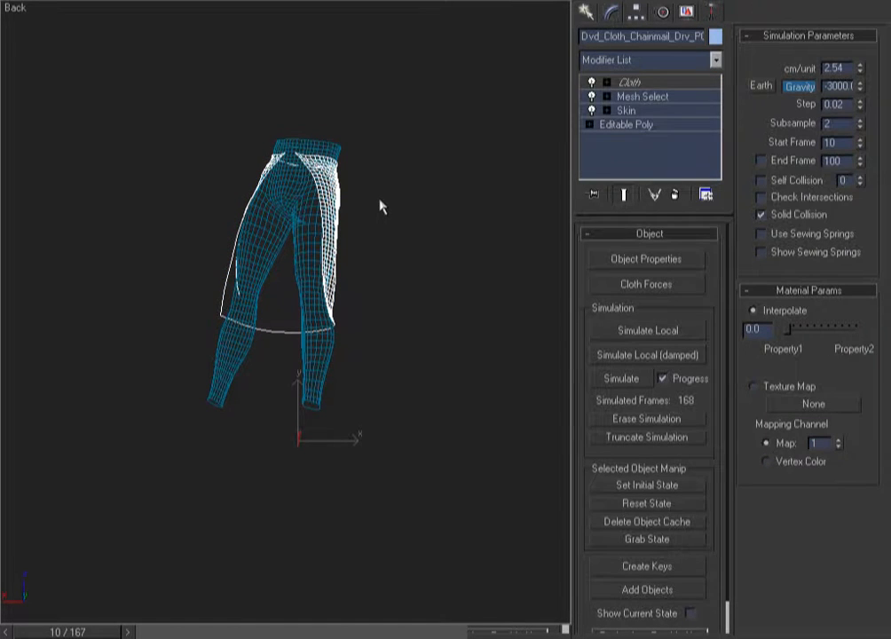
pyautogui.rightClick(379, 207)
pyautogui.click(384, 207)
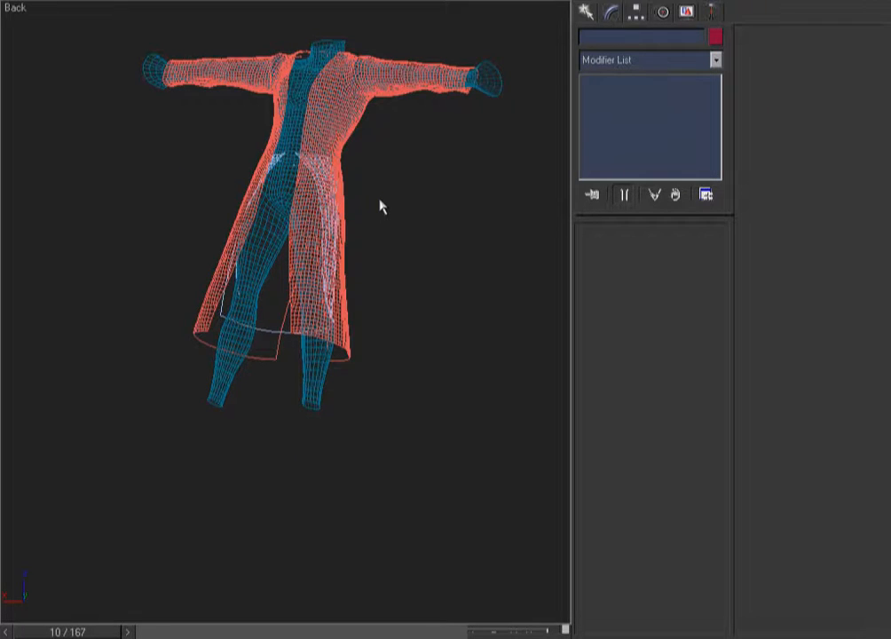
# Step: Select Dvd_Cloth_Coat_Drv_PC and scrub to the end of the animation to compare the unsimulated coat with the moving body
pyautogui.press('F3')
pyautogui.press('F3')
pyautogui.click(390, 99)
pyautogui.press('F3')
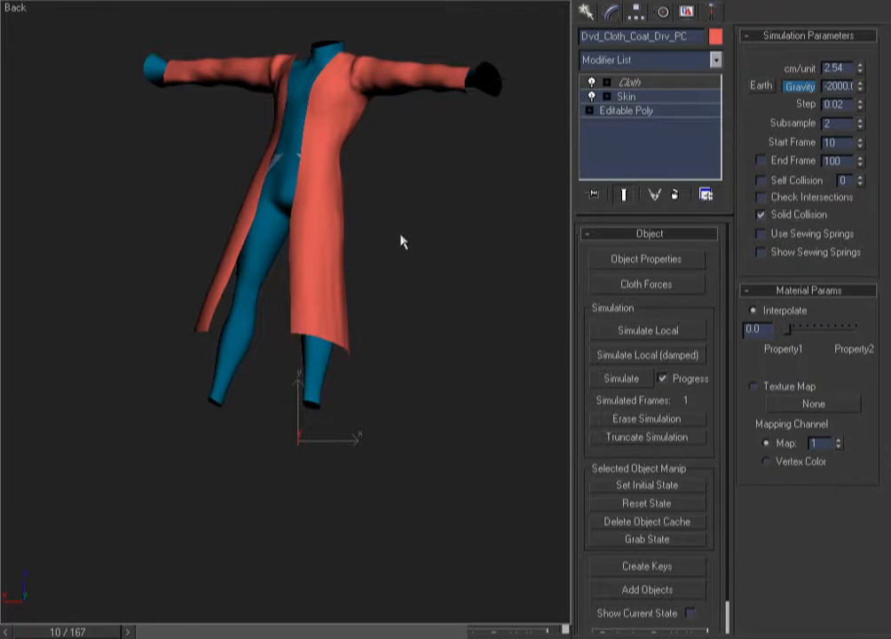
pyautogui.moveTo(50, 619); pyautogui.dragTo(395, 613)
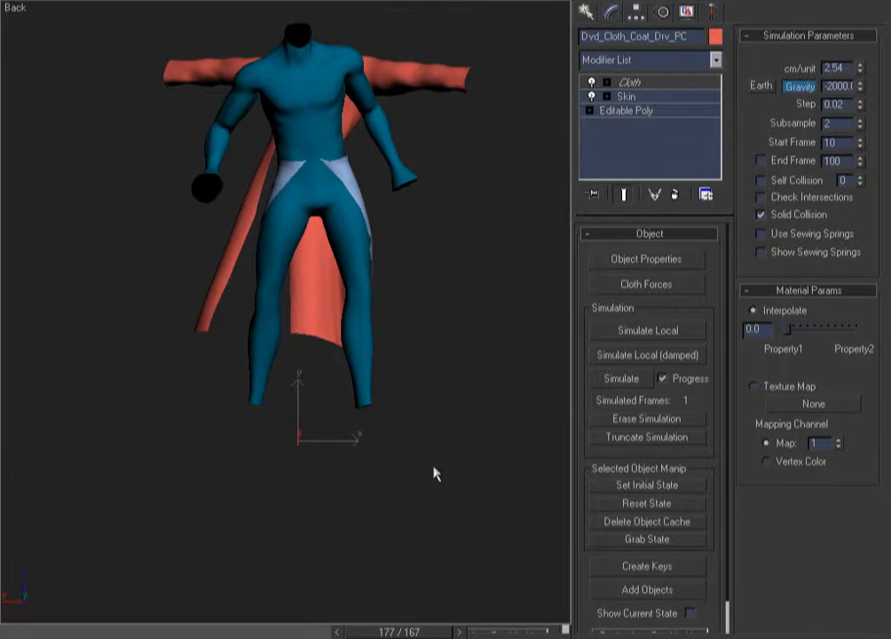
# Step: Check the coat's collision objects in wireframe by selecting the mail collision jacket and the body mesh together
pyautogui.press('F3')
pyautogui.click(374, 243)
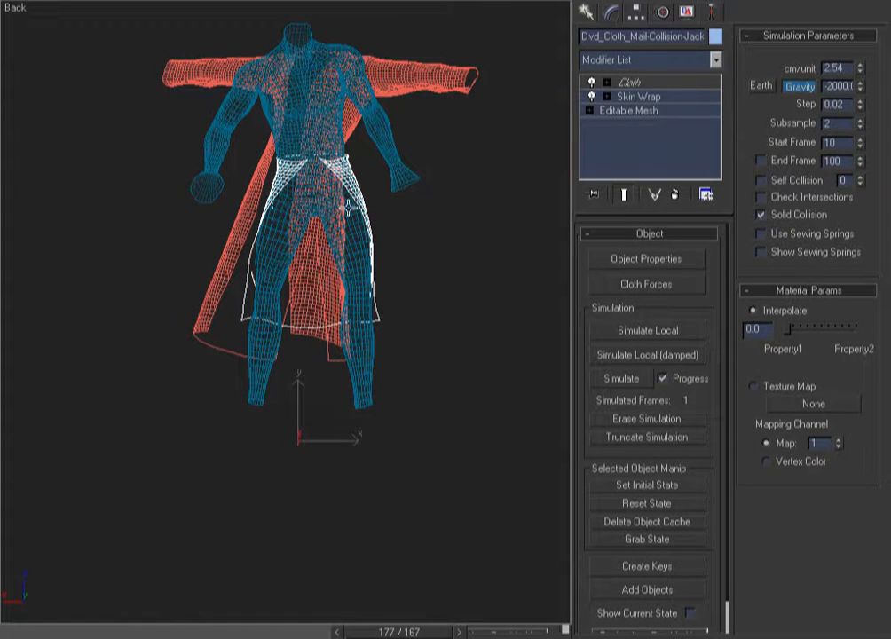
pyautogui.keyDown('ctrl'); pyautogui.click(285, 186); pyautogui.keyUp('ctrl')
# Step: Select Dvd_Cloth_Coat_Drv_PC, return to frame 10 in shaded display and start the coat's cloth simulation
pyautogui.click(462, 91)
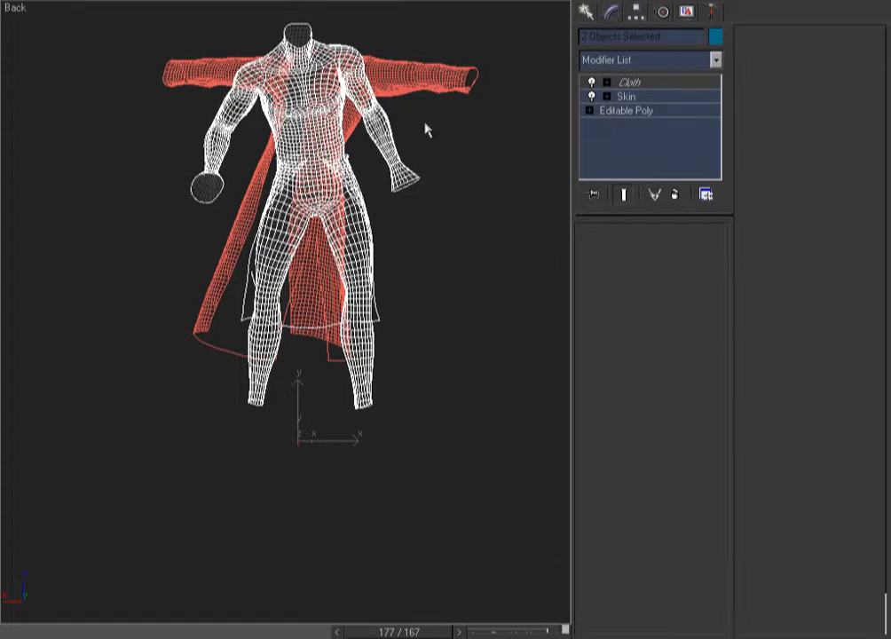
pyautogui.press('Home')
pyautogui.press('F3')
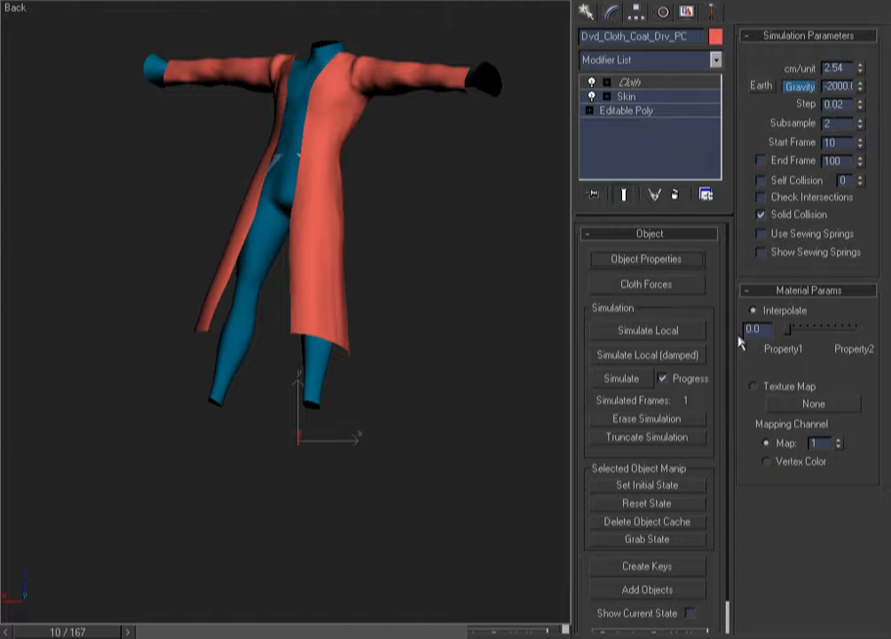
pyautogui.click(624, 380)
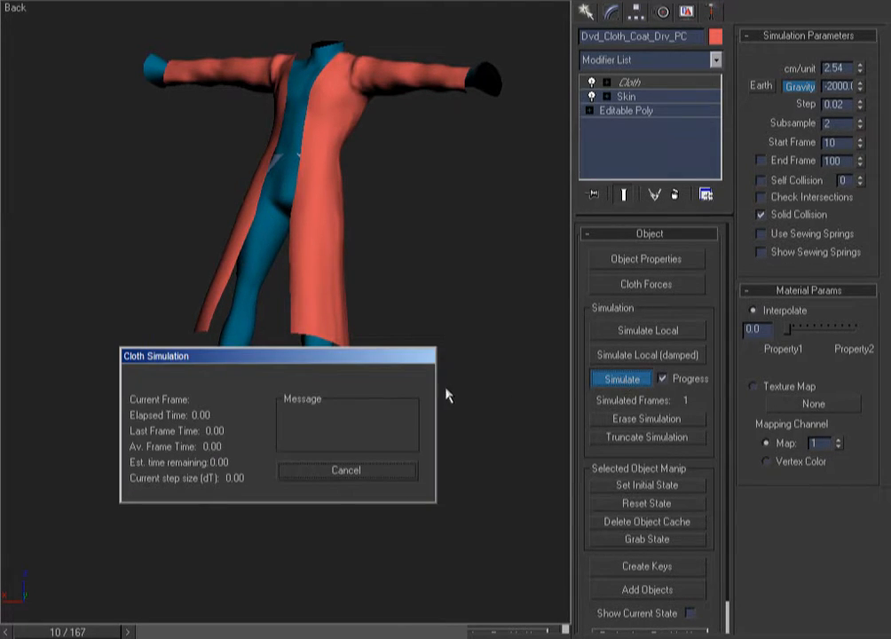